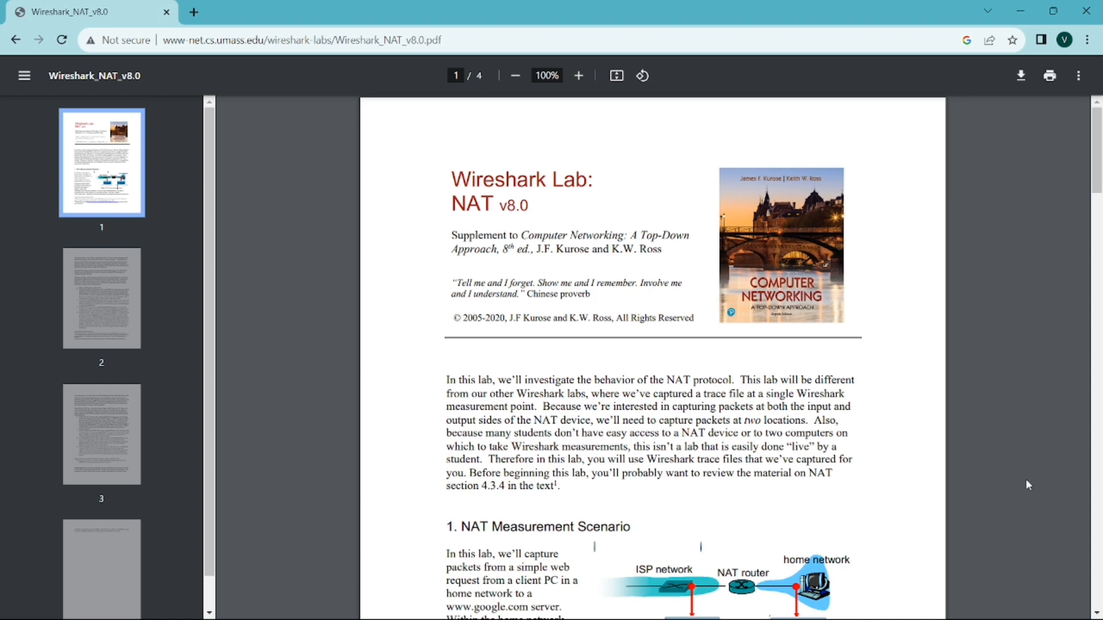
Read the NAT lab introduction and measurement scenario down to the footnote about downloading the trace zip file
scroll(862, 514, "down", 1)
scroll(855, 511, "down", 2)
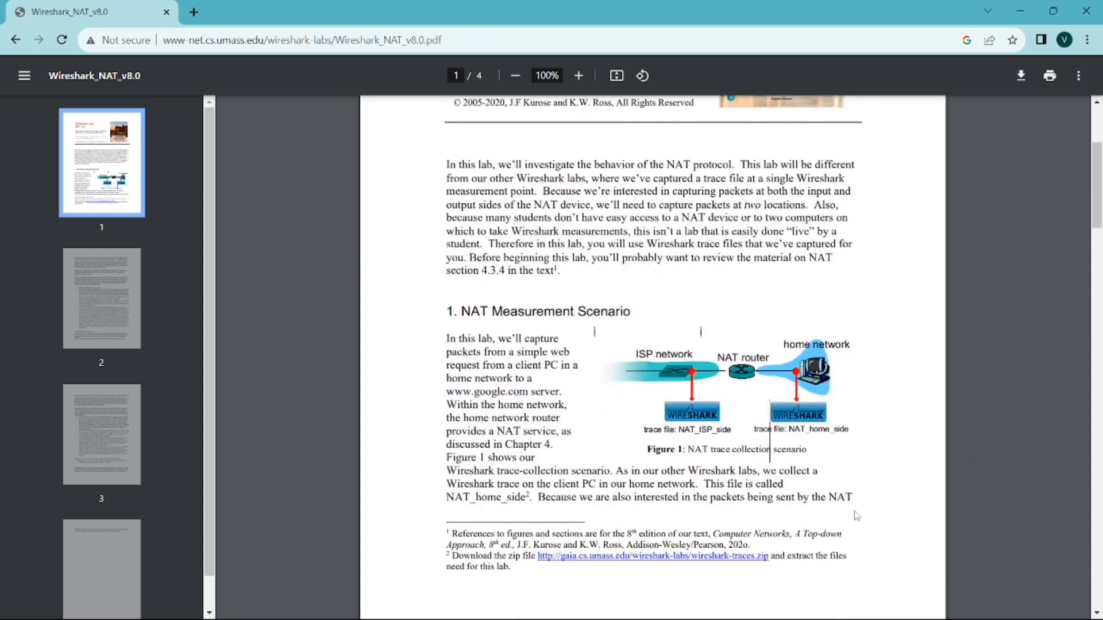
scroll(856, 515, "down", 1)
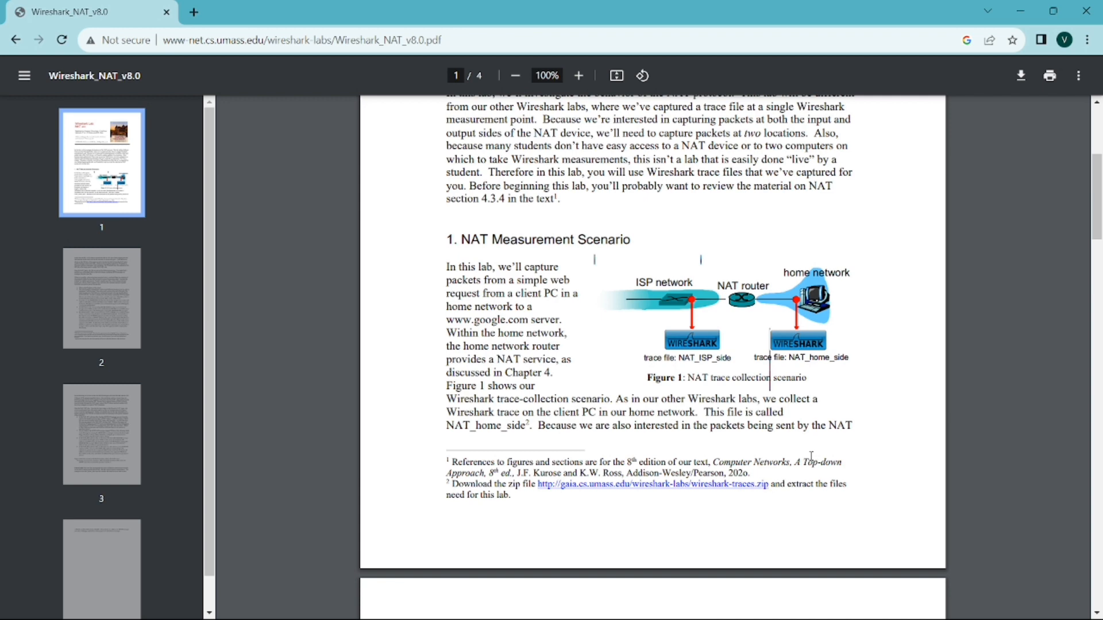
scroll(588, 387, "down", 3)
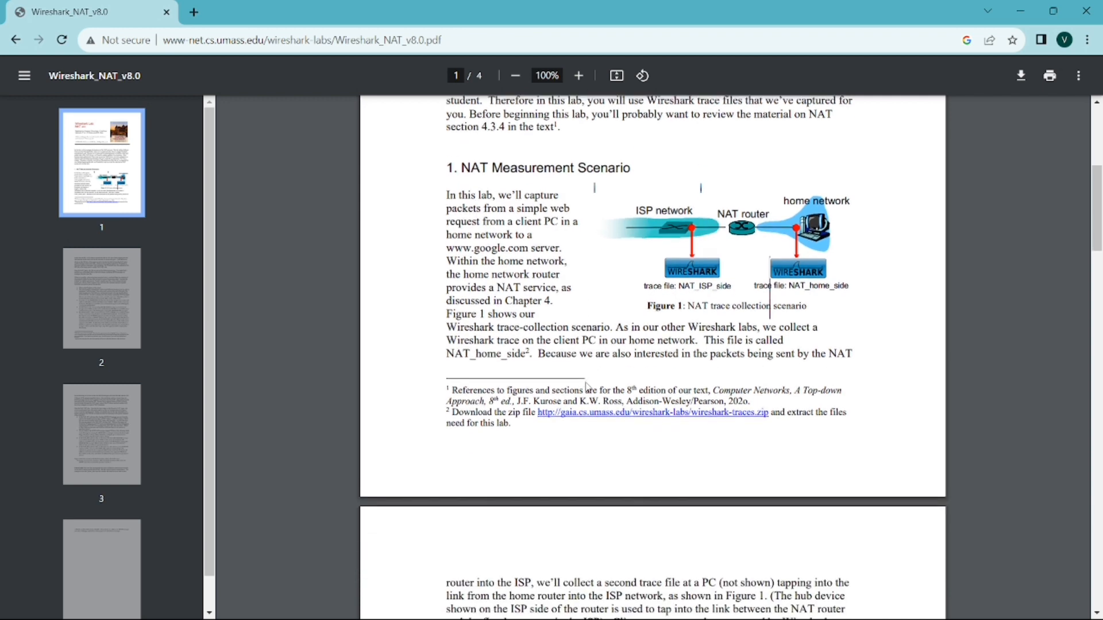
left_click_drag(452, 344, 791, 343)
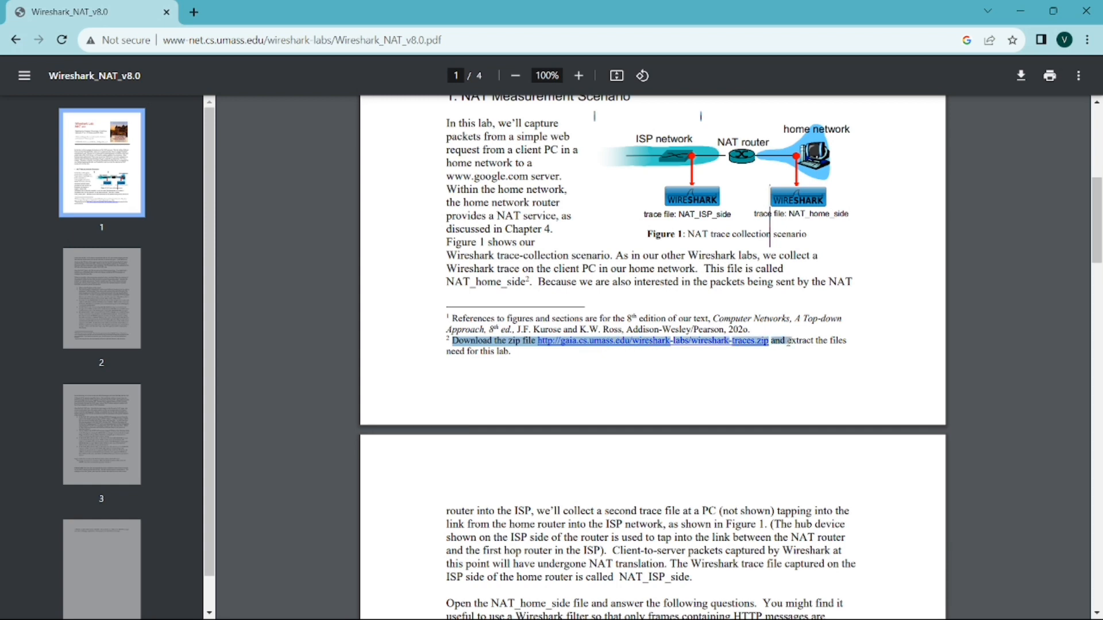
left_click(796, 363)
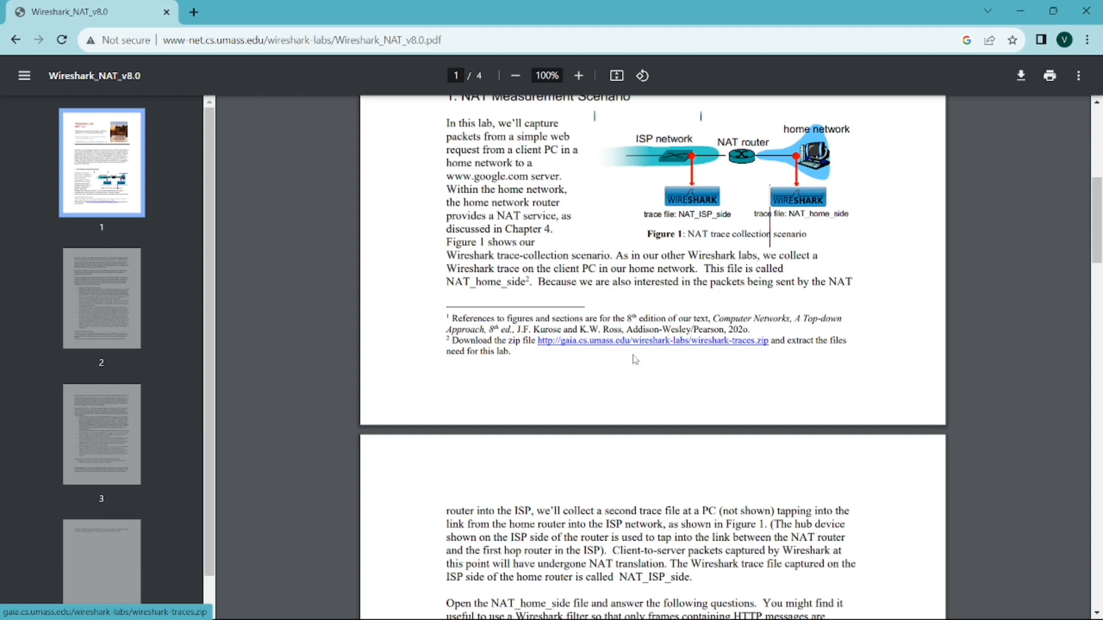
Switch to the wireshark-traces folder in File Explorer and open the NAT_home_side capture file with Wireshark
key("super+Tab")
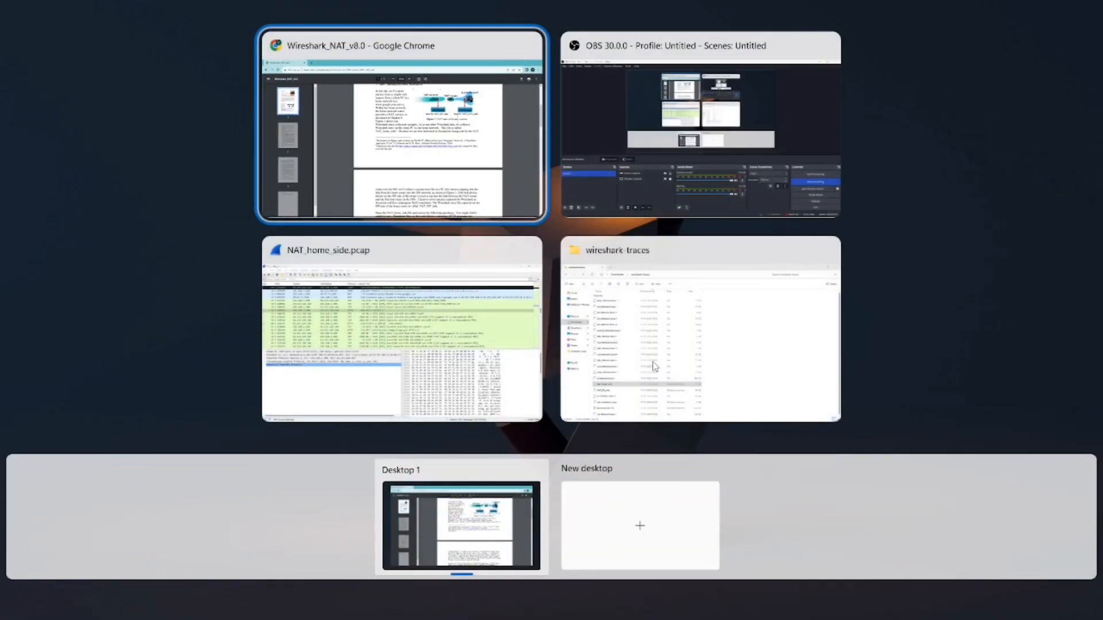
key("Down")
key("Right")
key("Return")
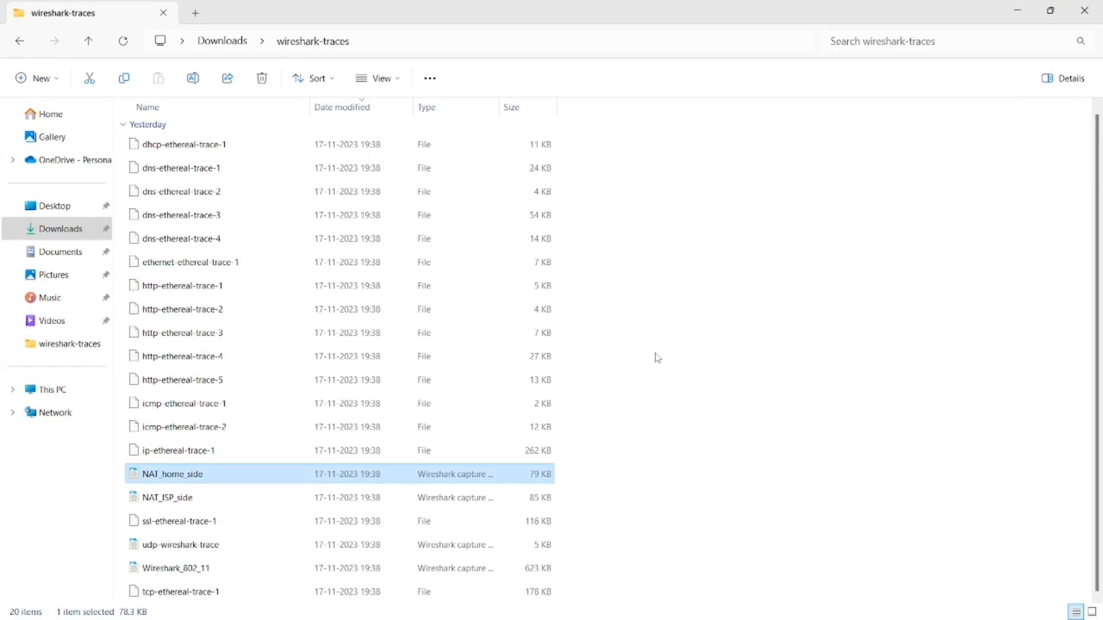
scroll(327, 297, "up", 1)
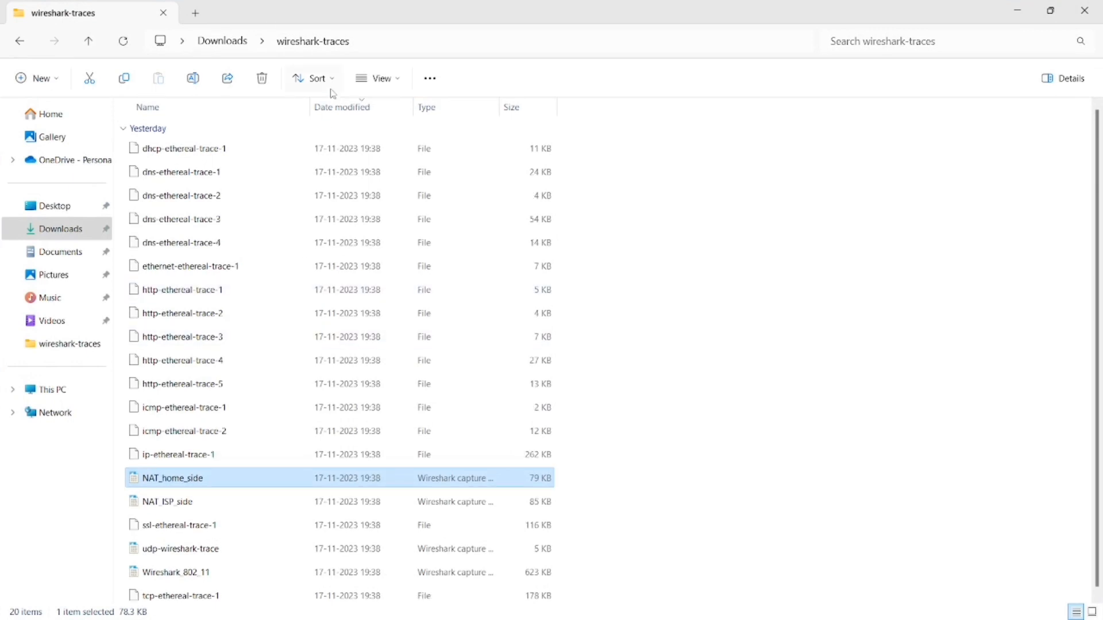
scroll(302, 253, "down", 1)
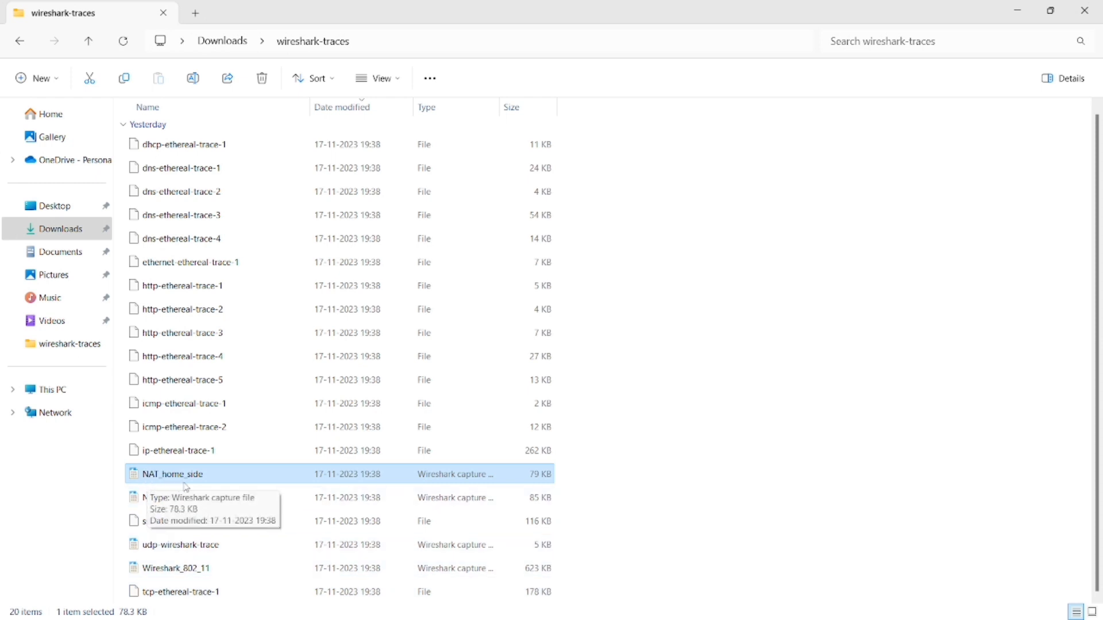
right_click(193, 486)
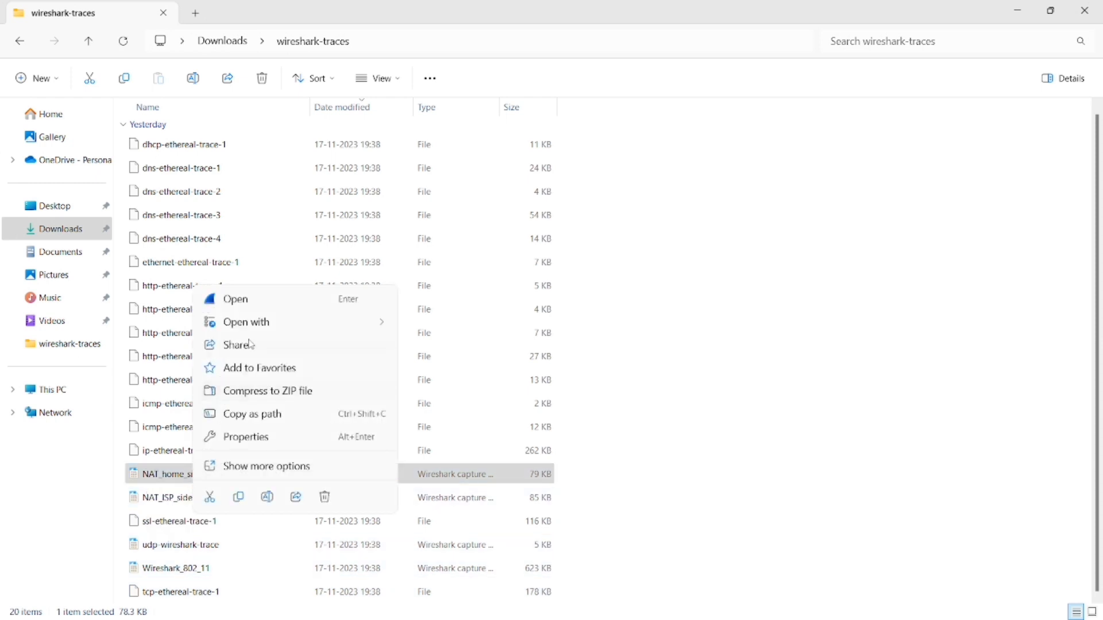
mouse_move(382, 323)
left_click(417, 324)
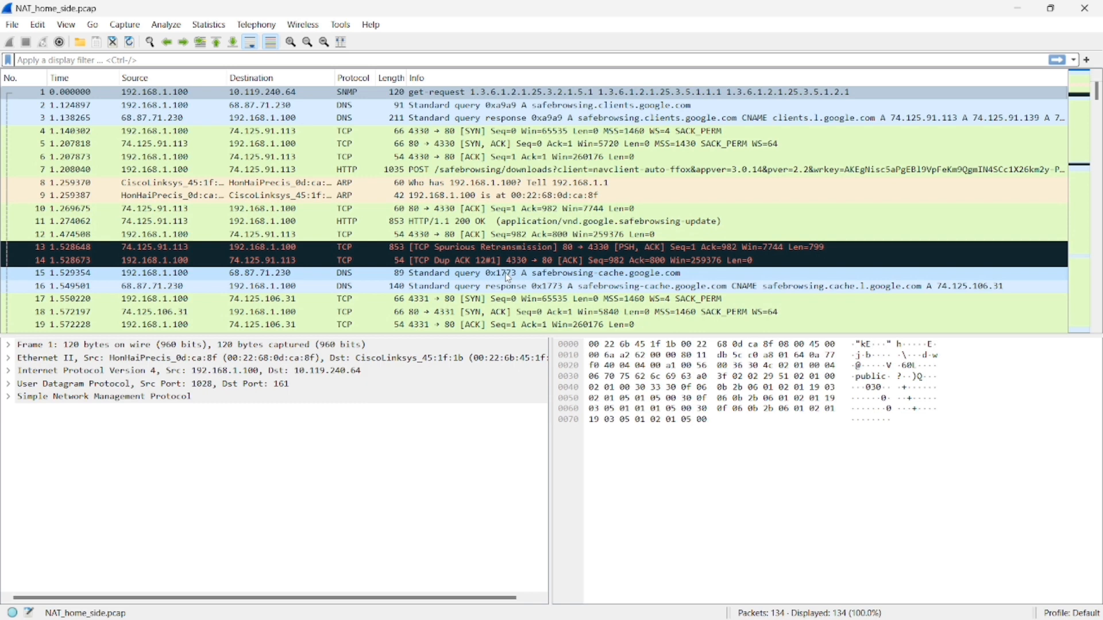
scroll(509, 270, "down", 3)
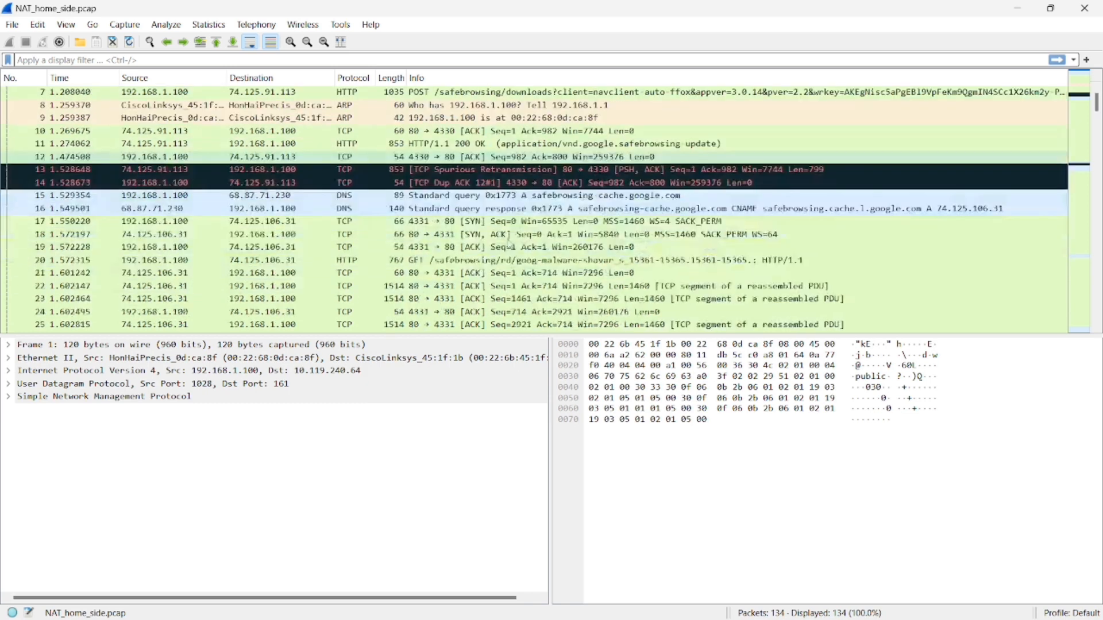
Return to the lab PDF in Chrome and read question 1 about the client's IP address on page 2
key("super+Tab")
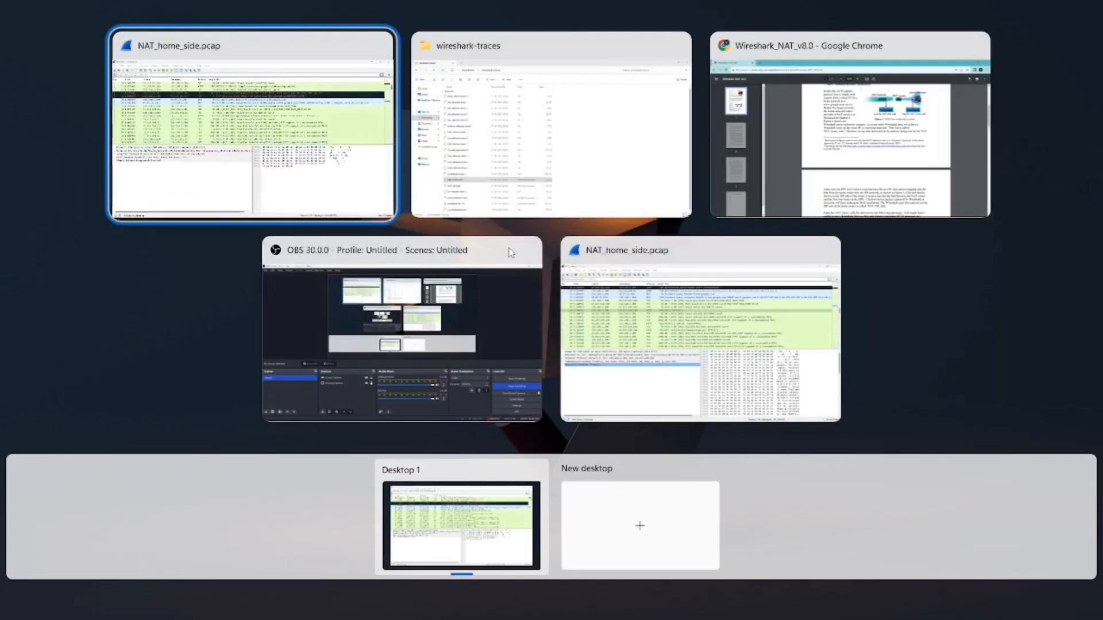
key("Right")
key("Right")
key("Return")
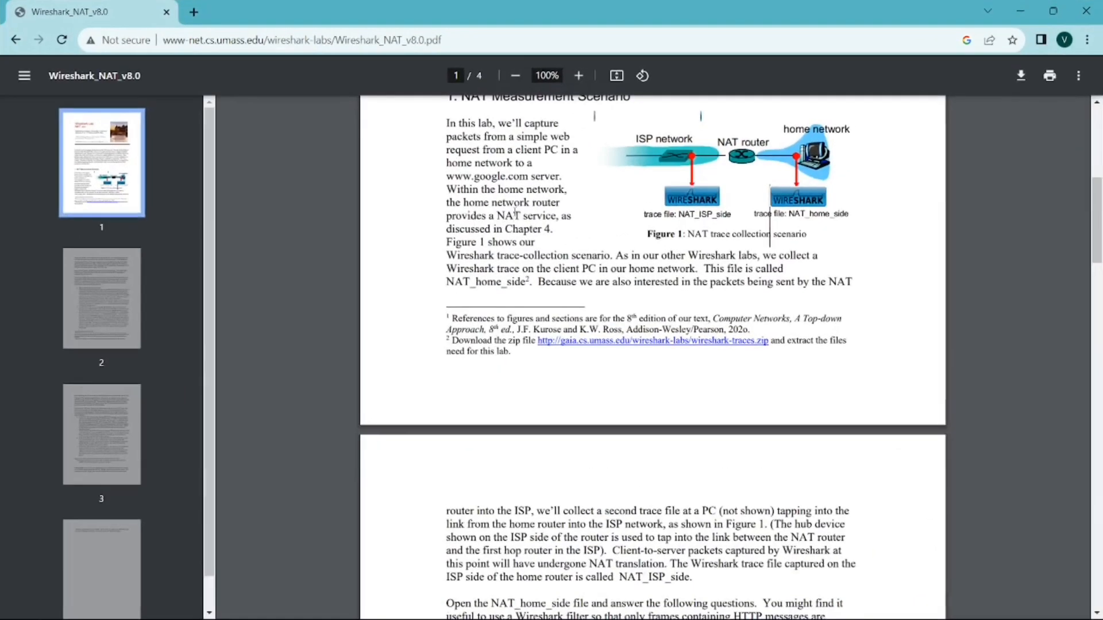
scroll(599, 361, "down", 5)
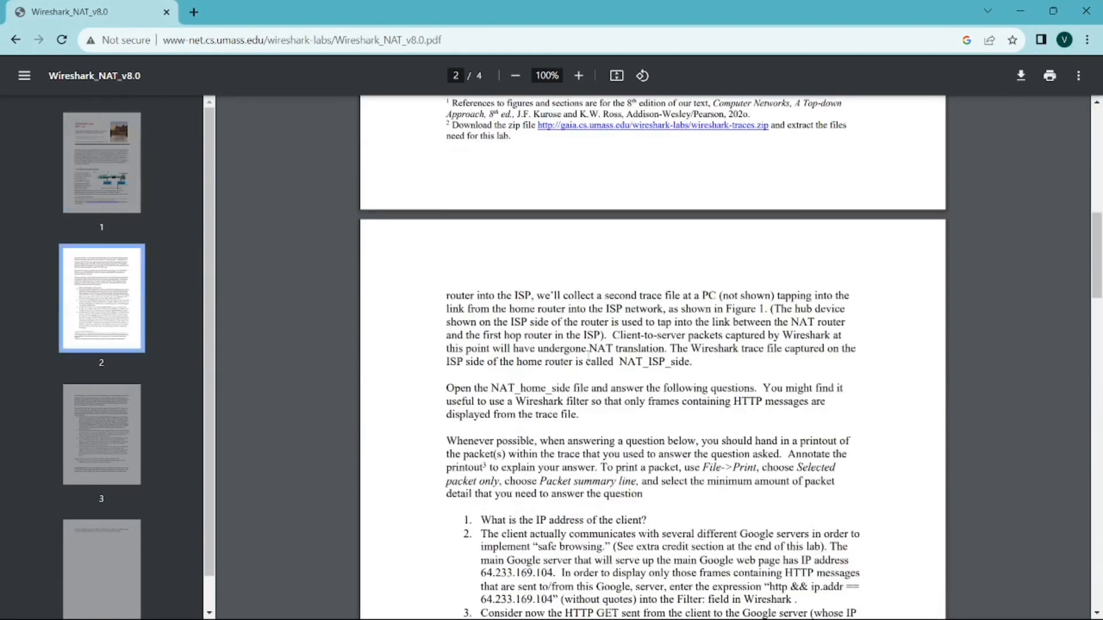
scroll(537, 358, "down", 3)
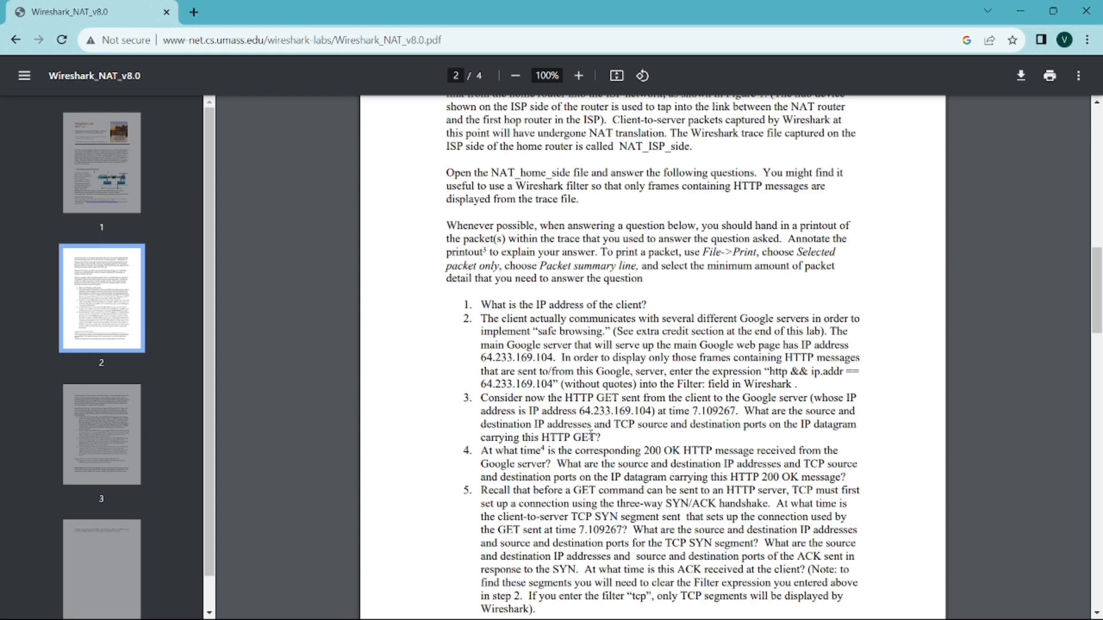
left_click_drag(484, 303, 660, 320)
left_click(663, 308)
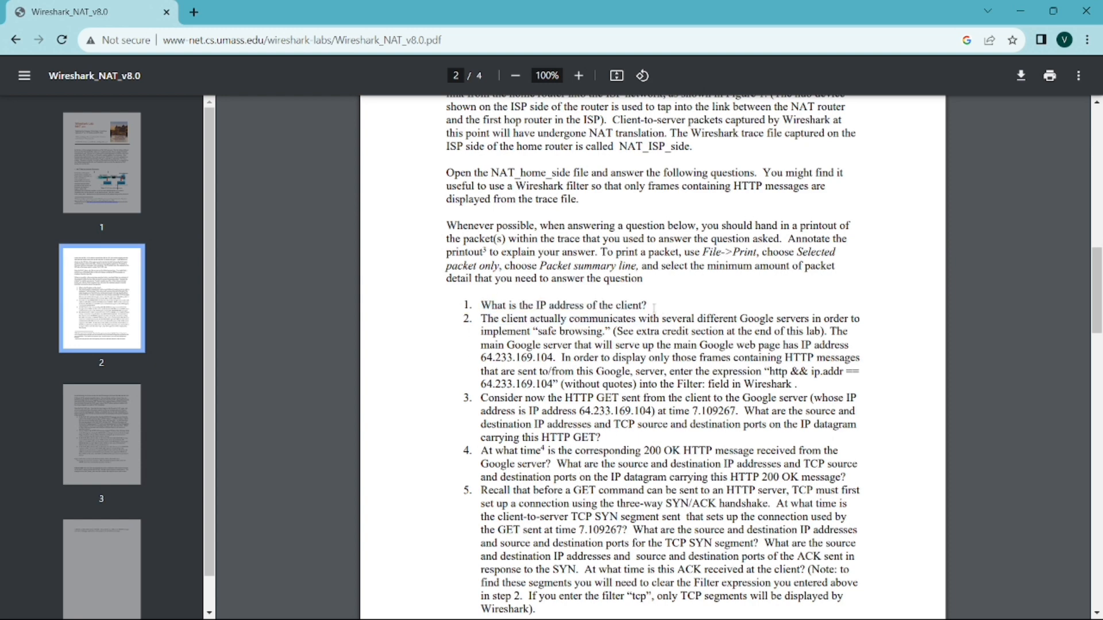
Switch to the NAT_home_side capture in Wireshark and select the HTTP GET packet at time 7.109267 to examine the client's IP address
key("super+Tab")
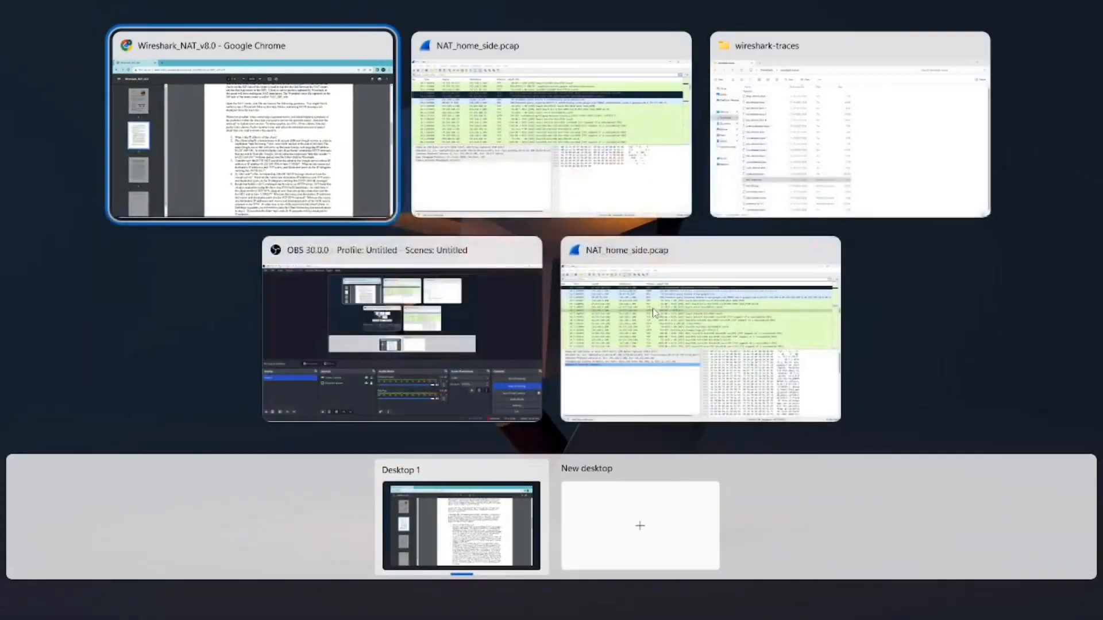
key("Right")
key("Return")
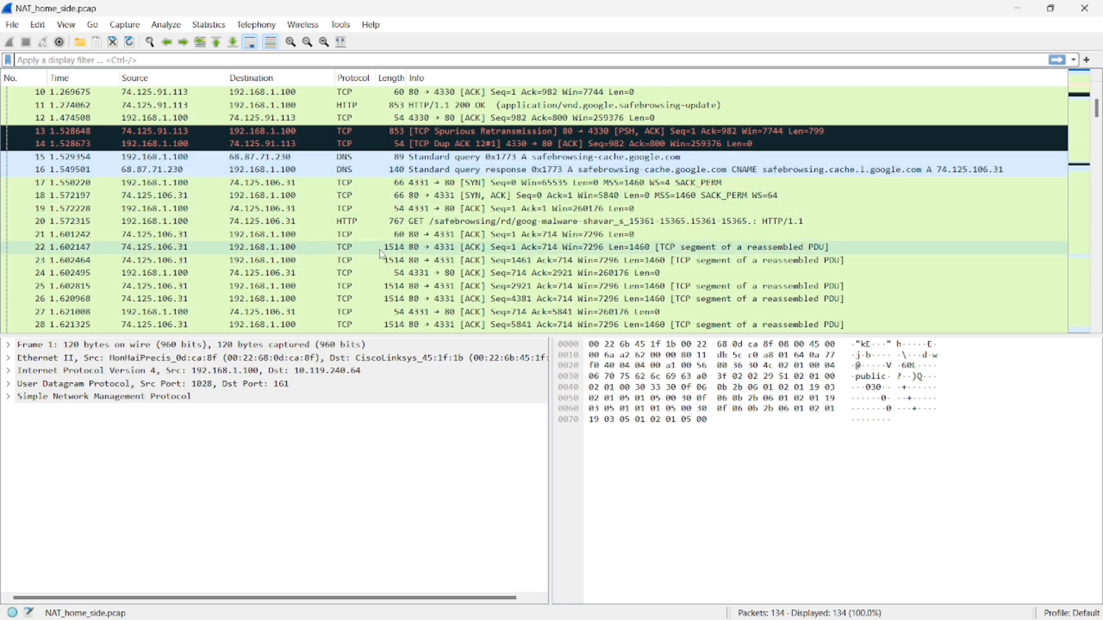
scroll(380, 255, "down", 1)
scroll(380, 254, "down", 12)
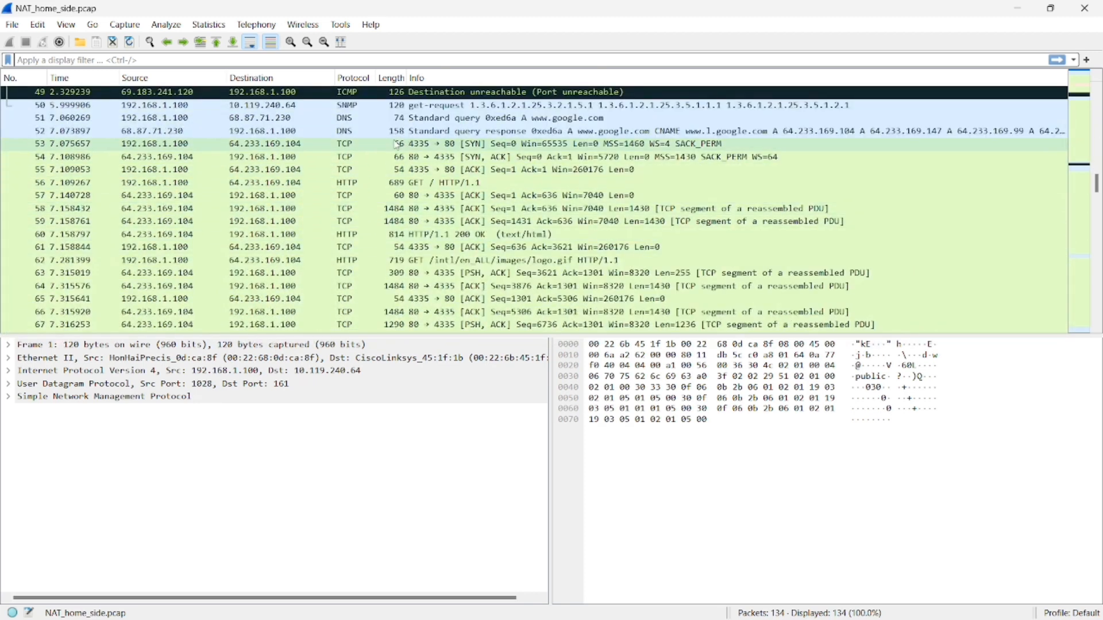
left_click(415, 183)
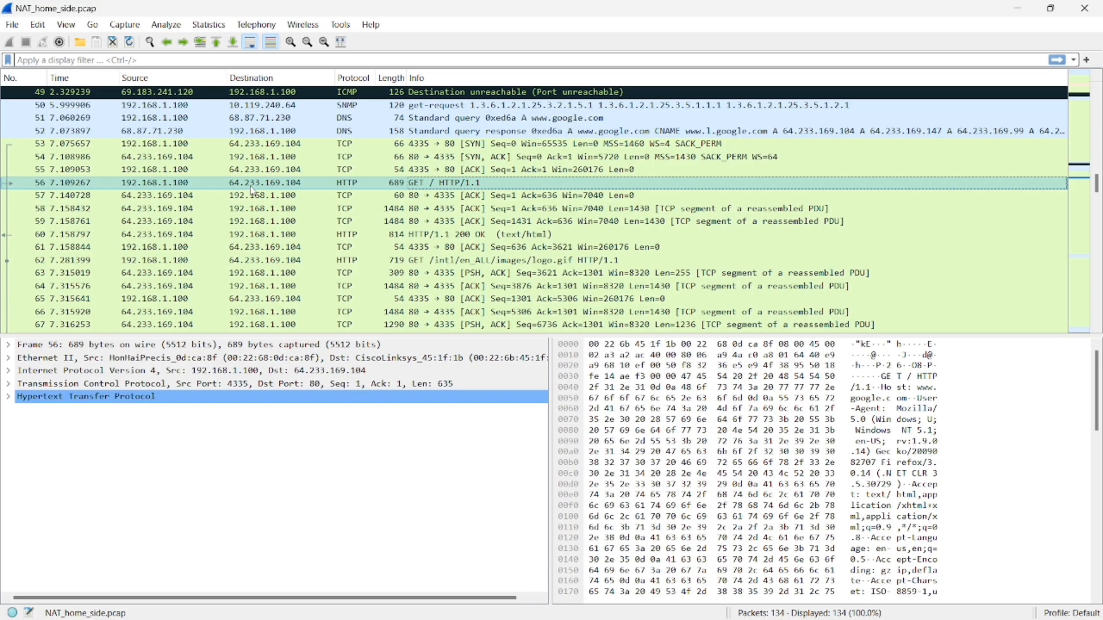
Return to the lab PDF in Chrome and copy the filter expression "http && ip.addr == 64.233.169.104" from question 2
key("super+Tab")
key("Right")
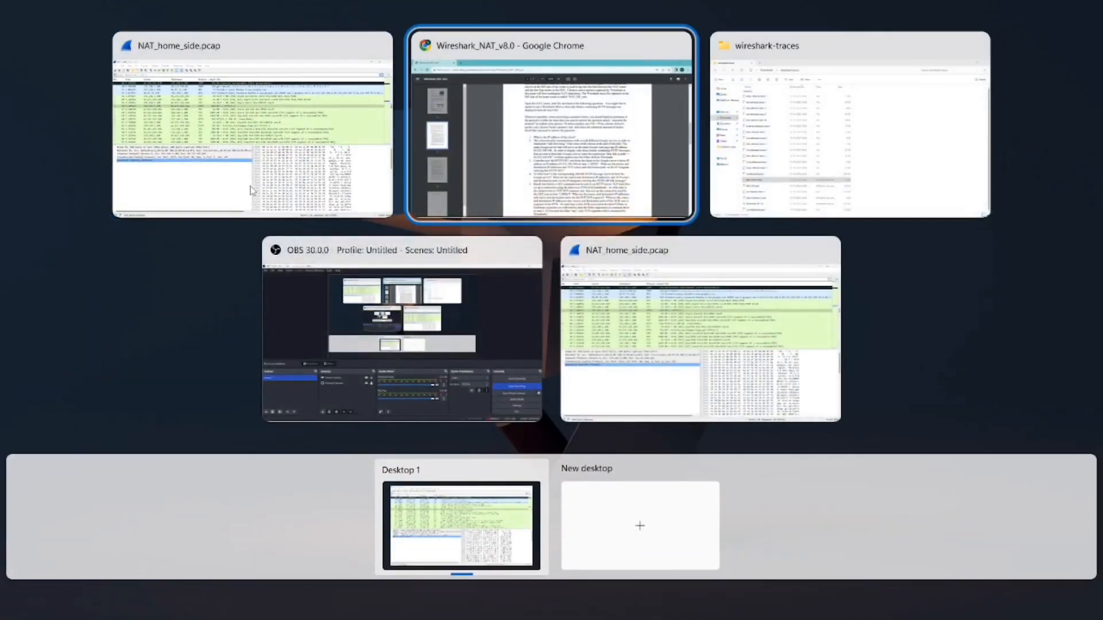
key("Return")
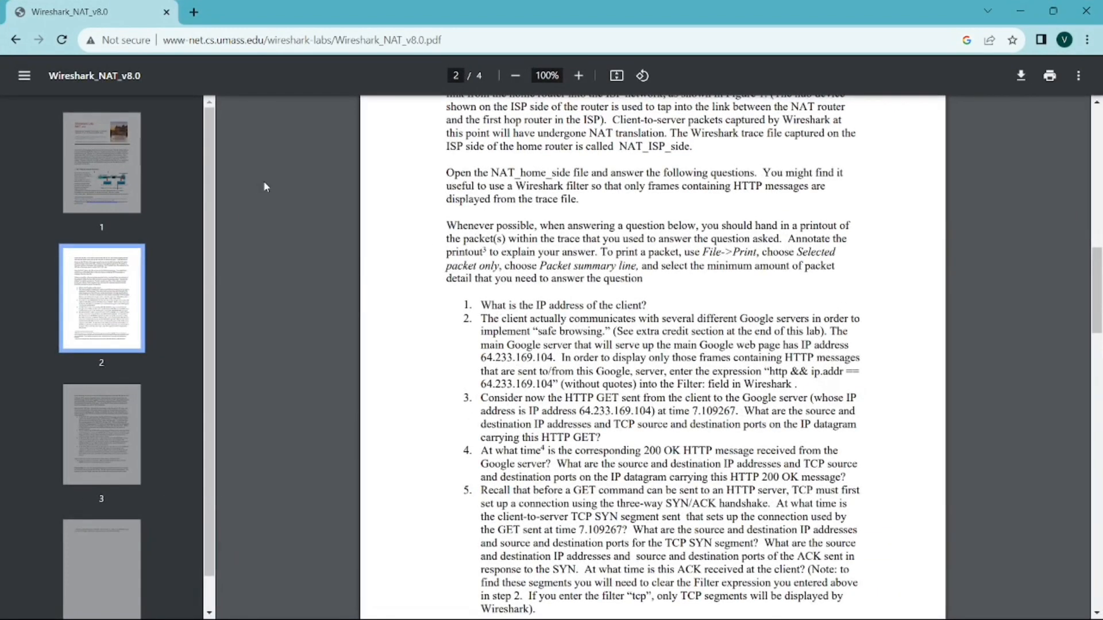
scroll(587, 379, "down", 3)
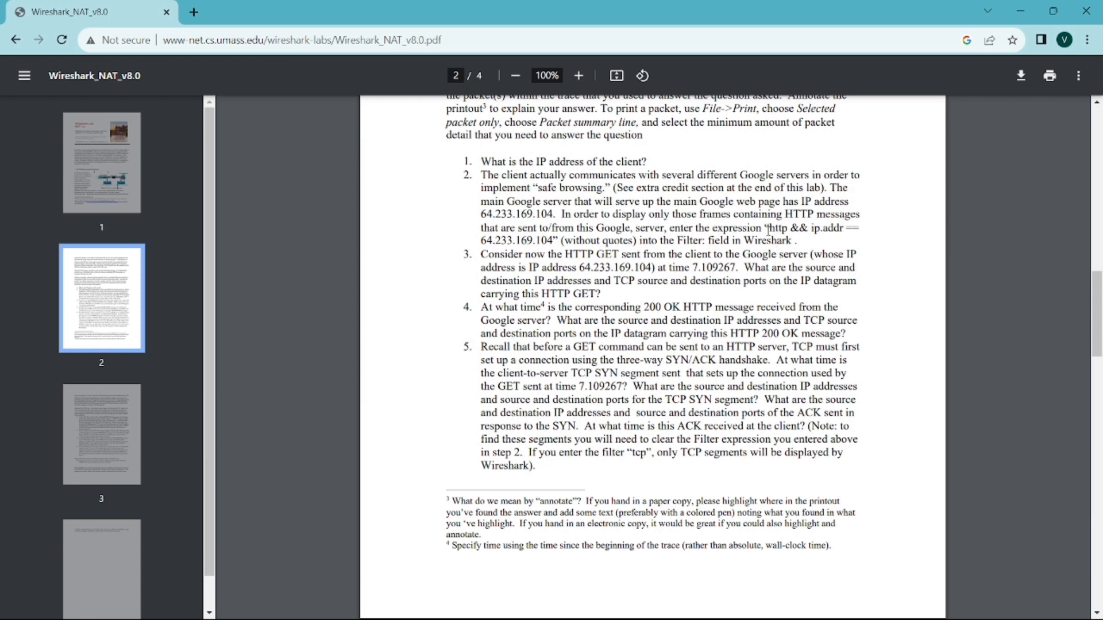
left_click_drag(768, 230, 552, 240)
key("ctrl+c")
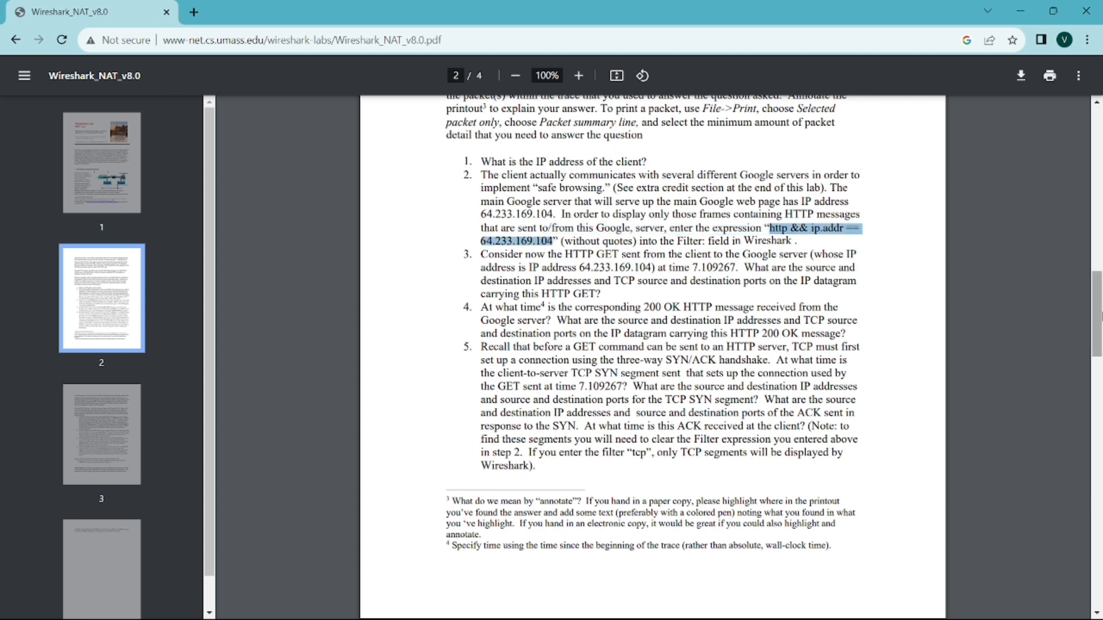
Switch to the NAT_home_side capture in Wireshark and apply the display filter "http && ip.addr == 64.233.169.104"
key("super+Tab")
key("Right")
key("Return")
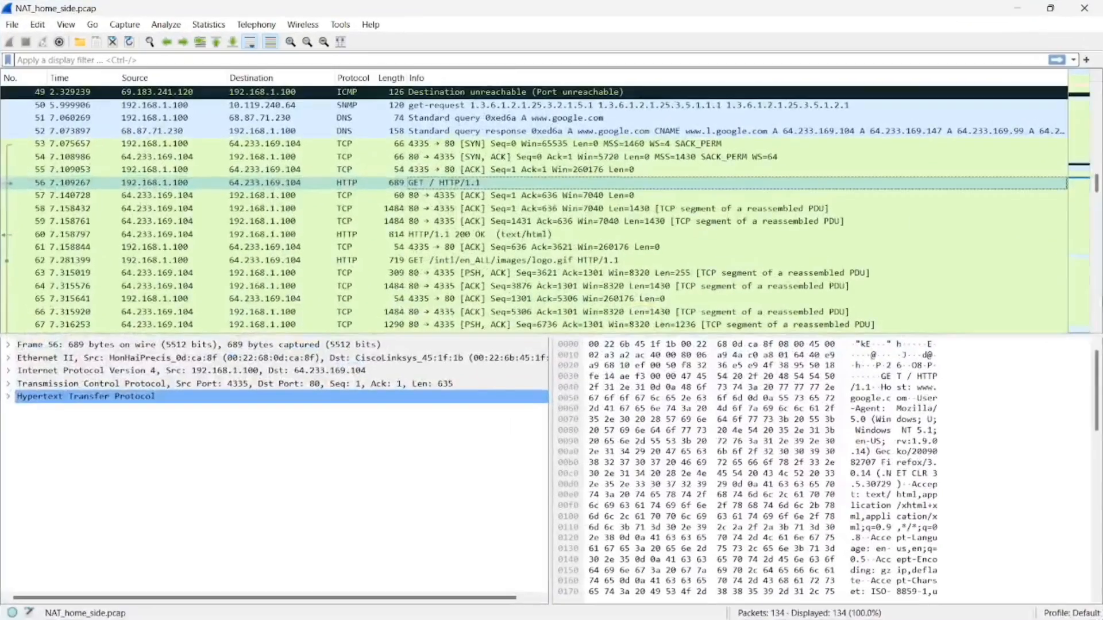
left_click(577, 60)
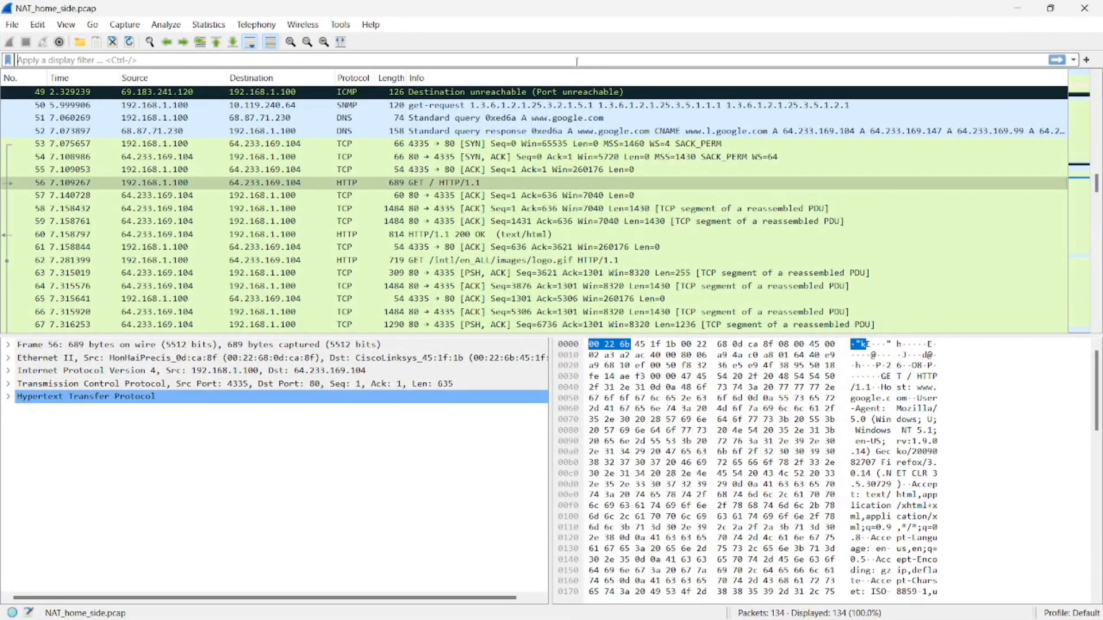
key("ctrl+v")
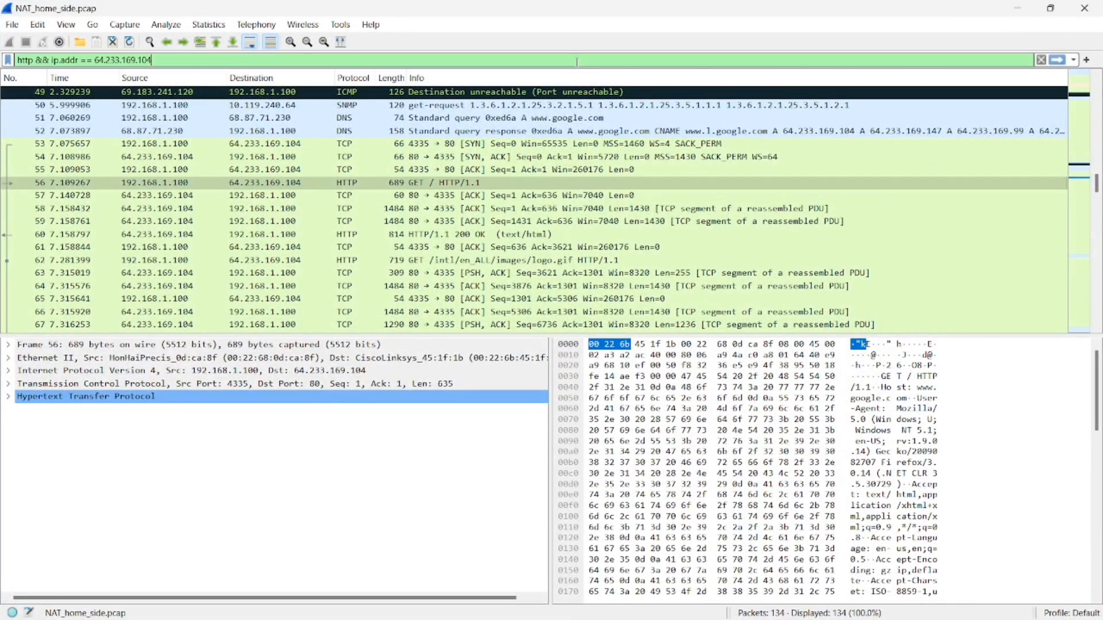
left_click(1058, 60)
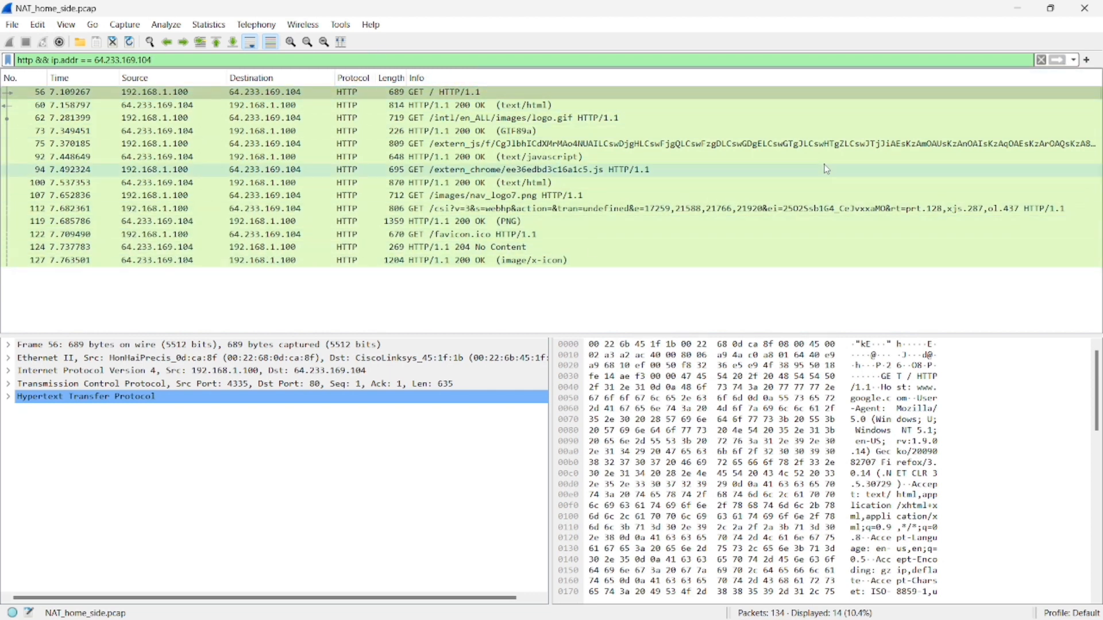
Return to the lab PDF in Chrome and read question 3 about the HTTP GET sent at time 7.109267
key("super+Tab")
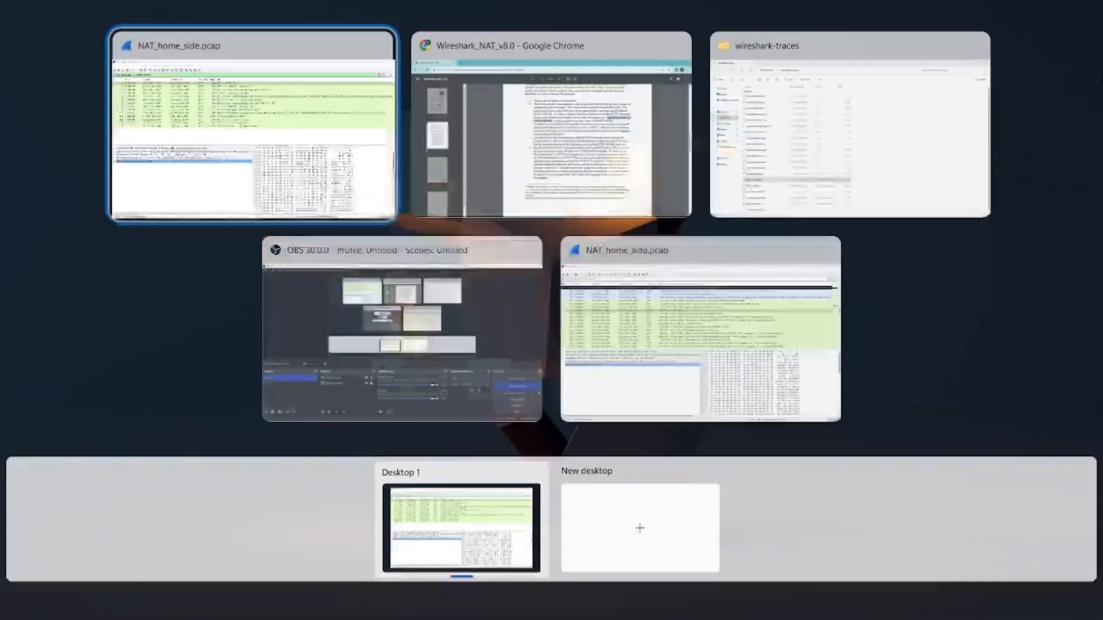
key("Escape")
key("super+Tab")
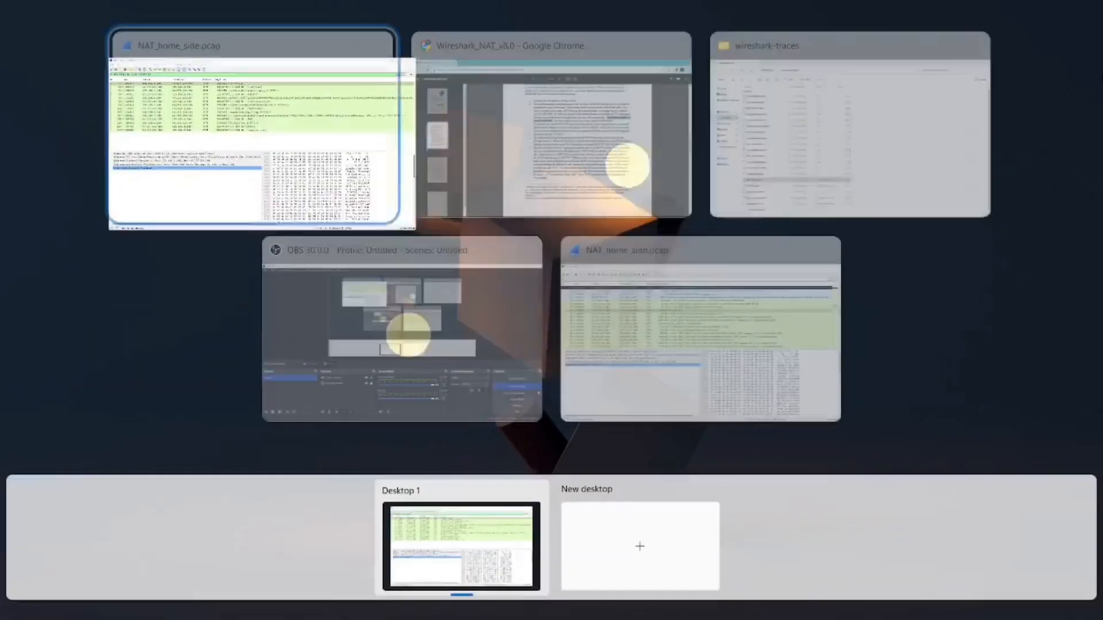
key("Right")
key("Return")
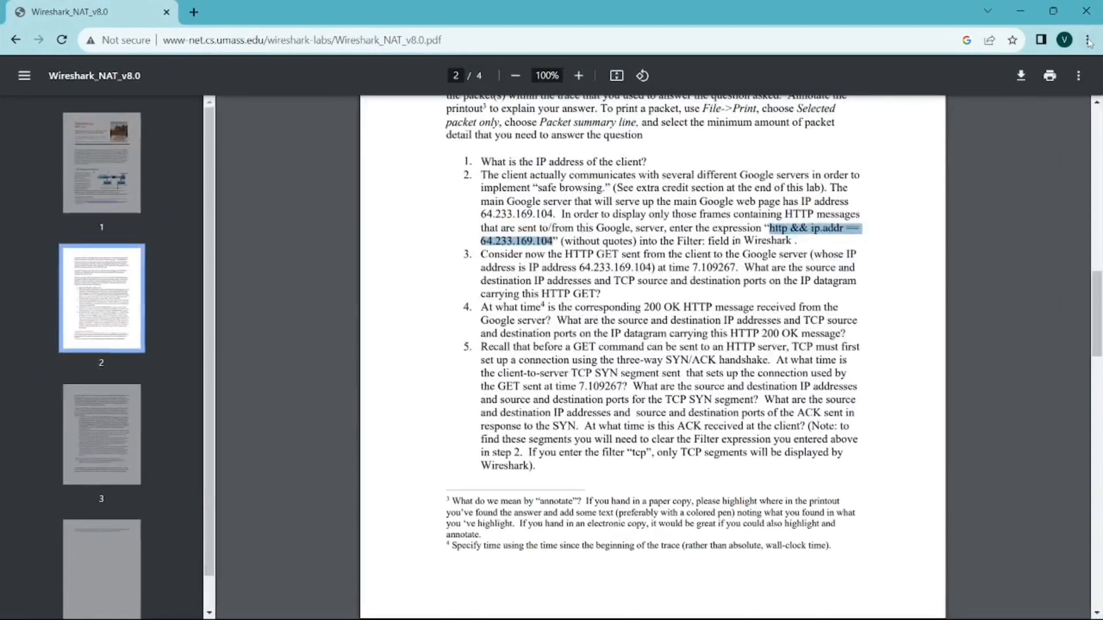
left_click(650, 267)
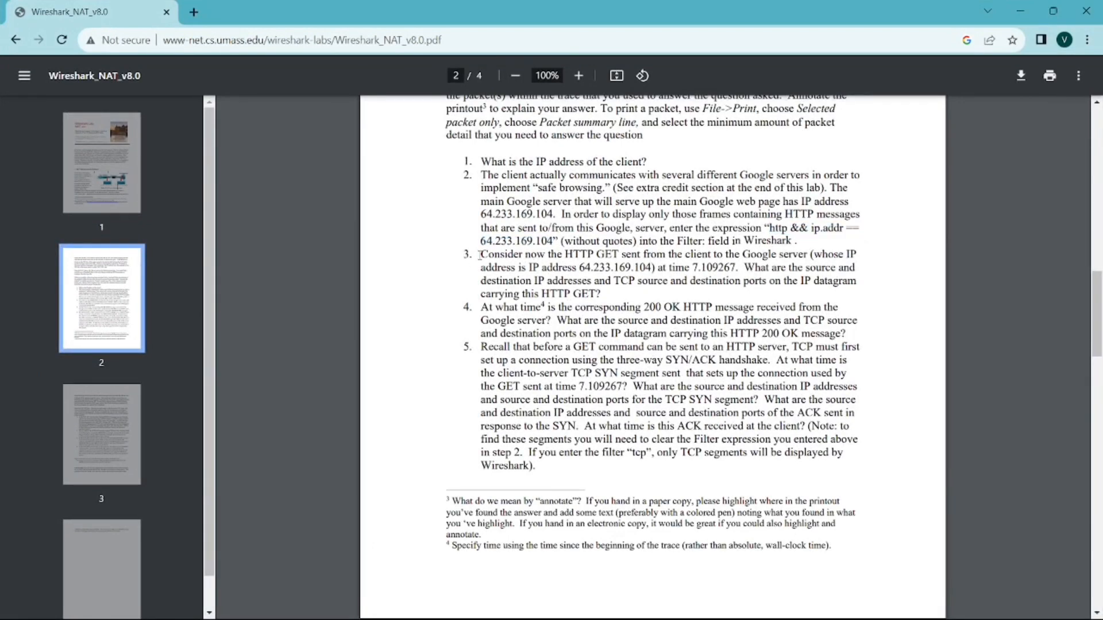
left_click_drag(566, 255, 649, 257)
left_click(689, 269)
left_click_drag(665, 268, 743, 268)
left_click(742, 267)
Switch to the NAT_home_side capture in Wireshark and examine the TCP source and destination ports of the HTTP GET at time 7.109267
key("super+Tab")
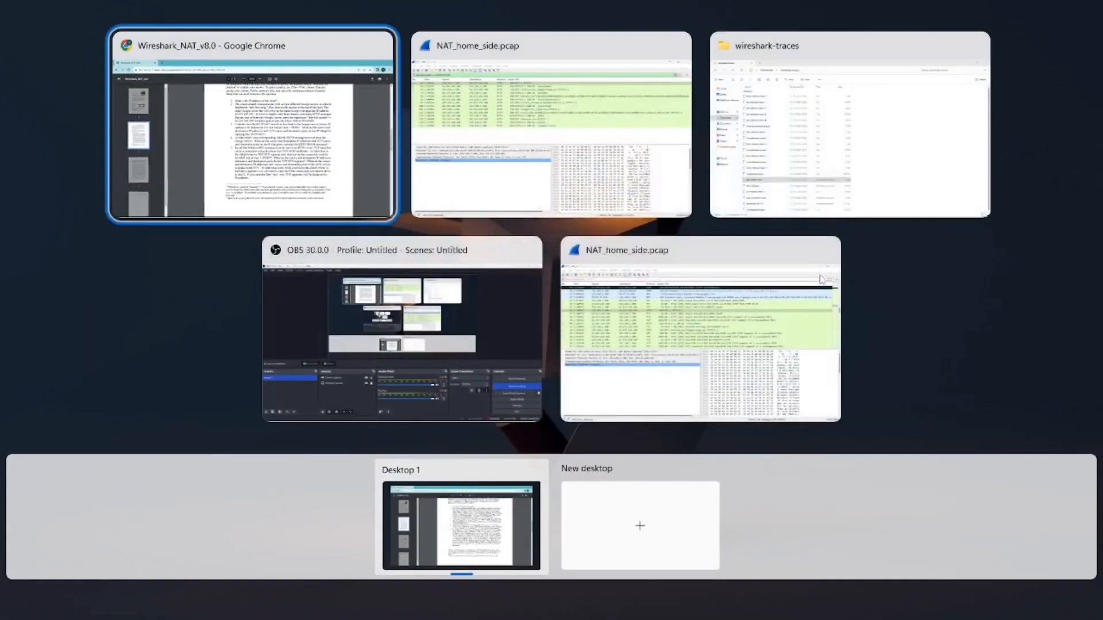
key("Right")
key("Return")
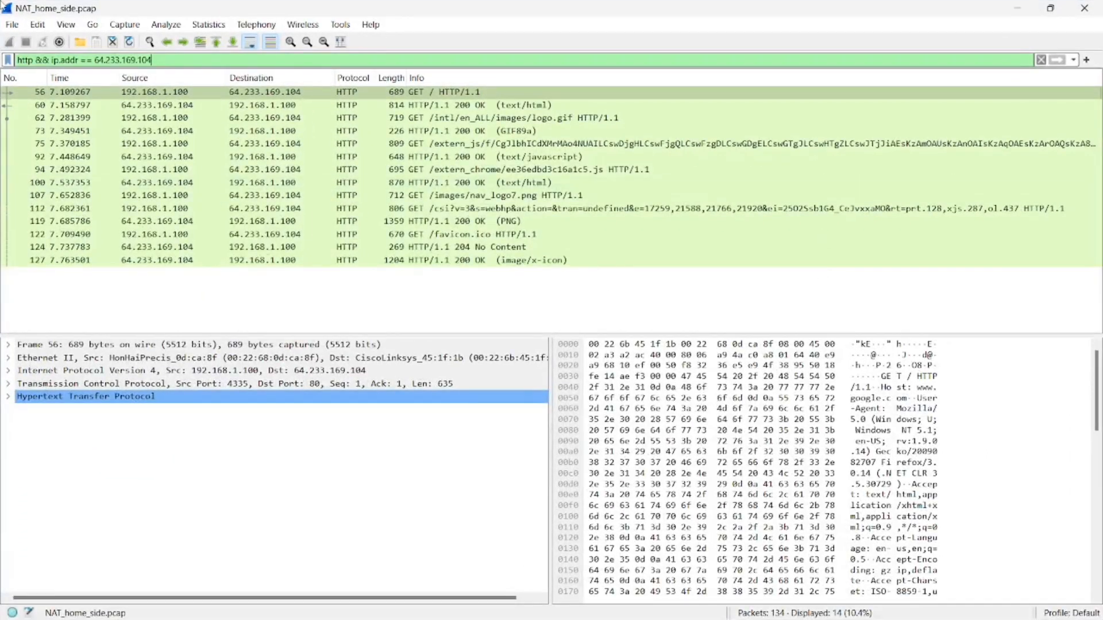
left_click(68, 97)
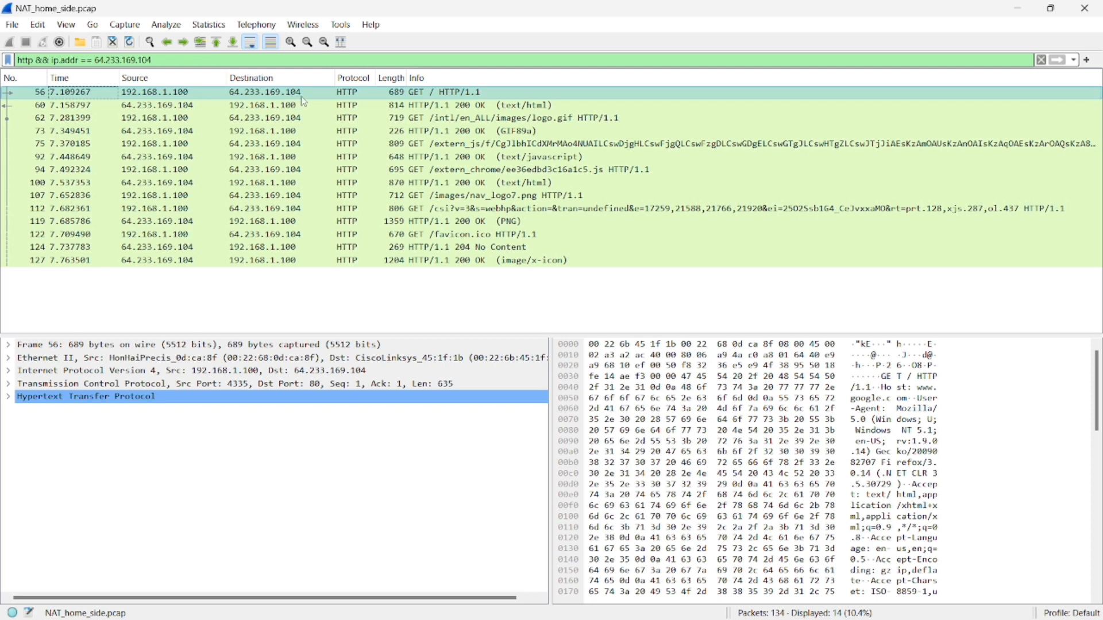
left_click(27, 387)
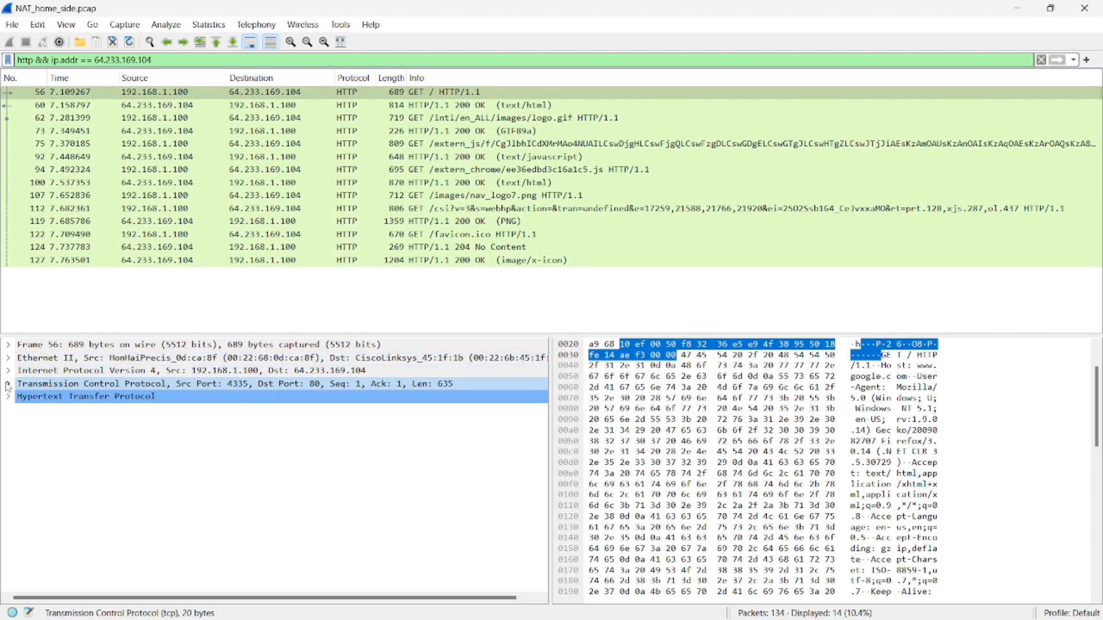
left_click(8, 384)
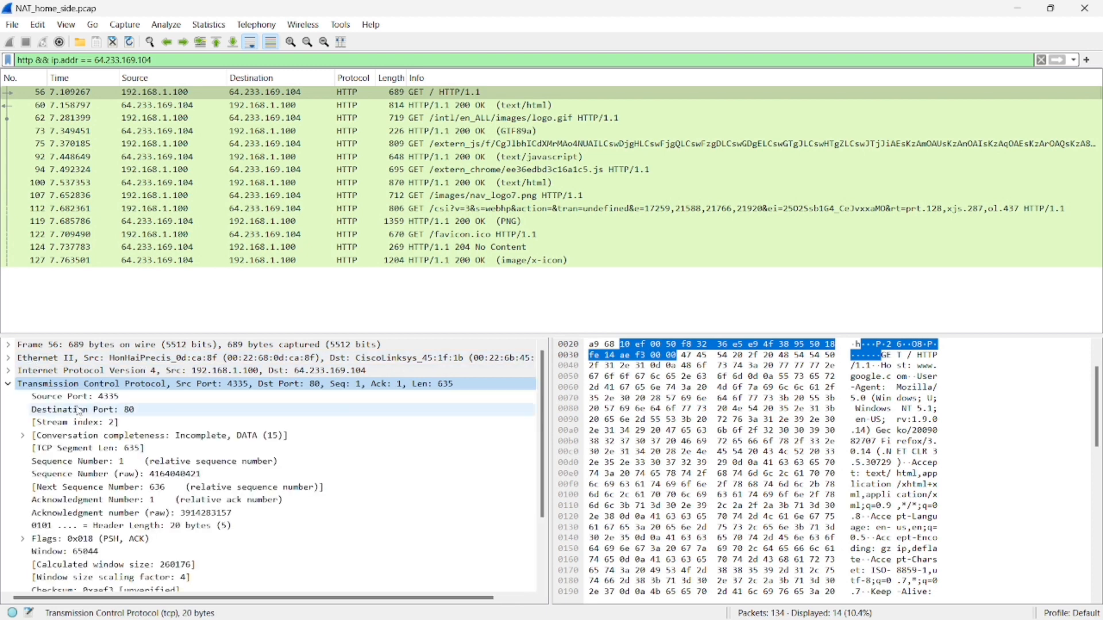
scroll(78, 408, "down", 1)
left_click(52, 358)
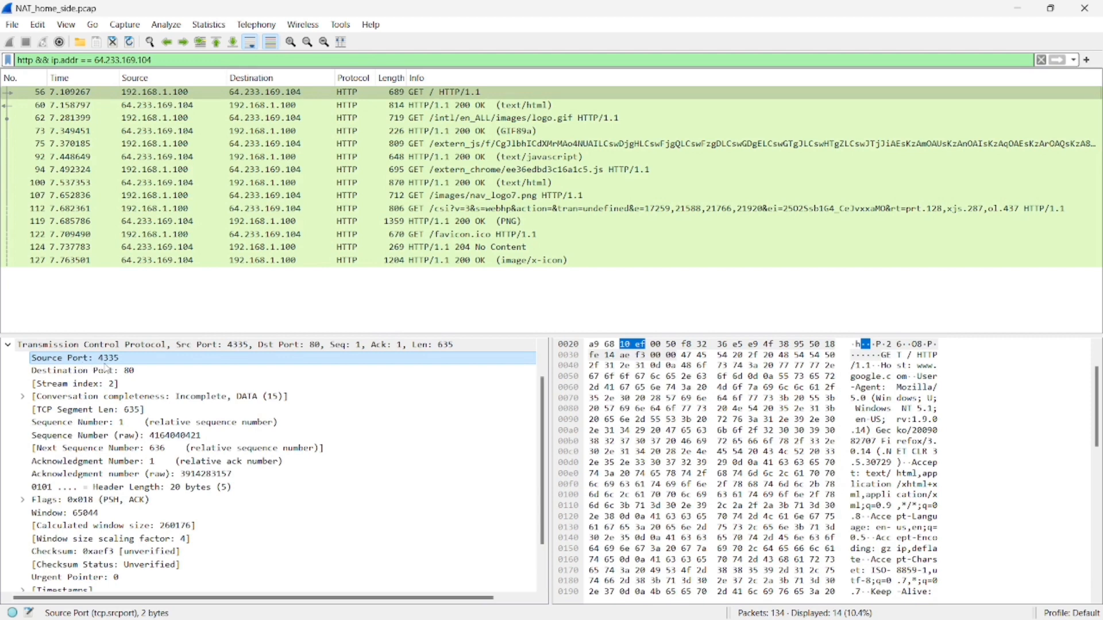
left_click(69, 371)
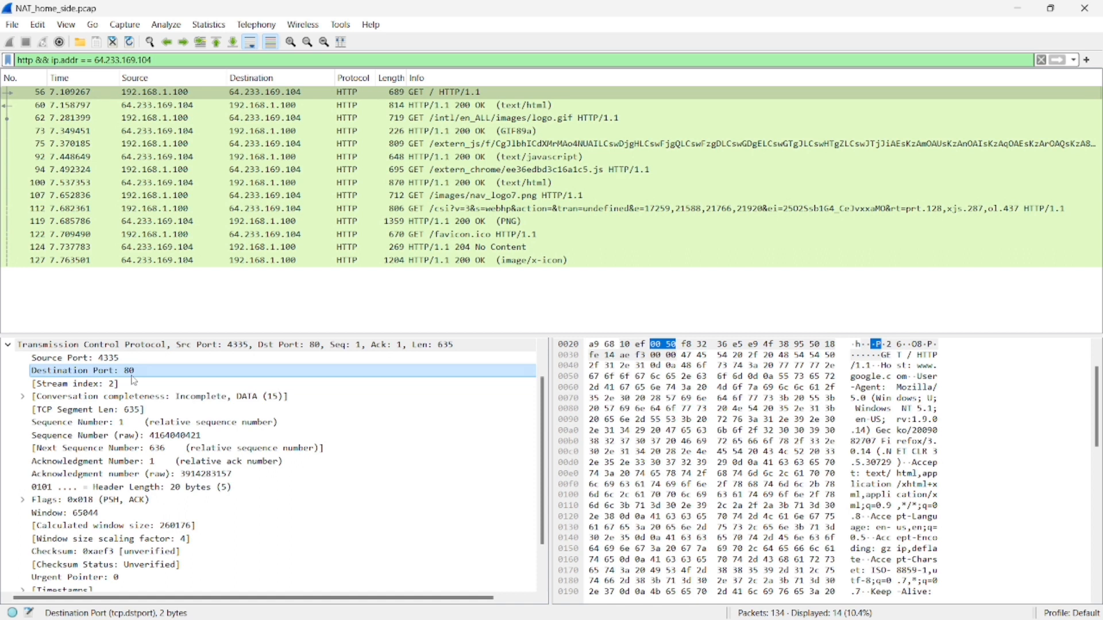
Return to the lab PDF in Chrome and read question 4 about the corresponding HTTP 200 OK message
key("super+Tab")
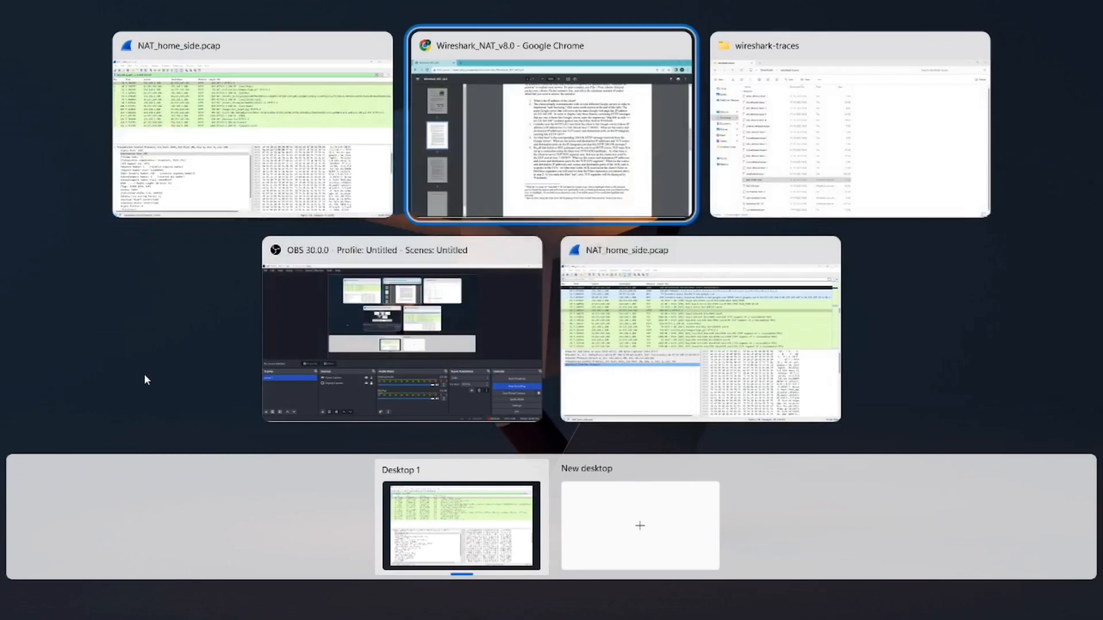
key("Return")
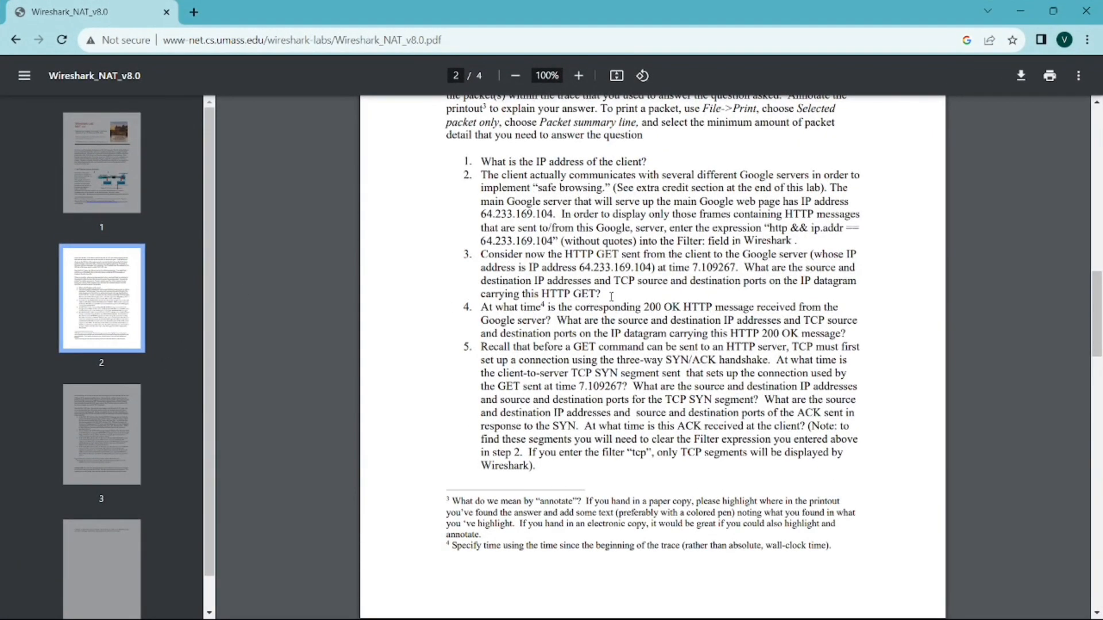
scroll(611, 296, "down", 1)
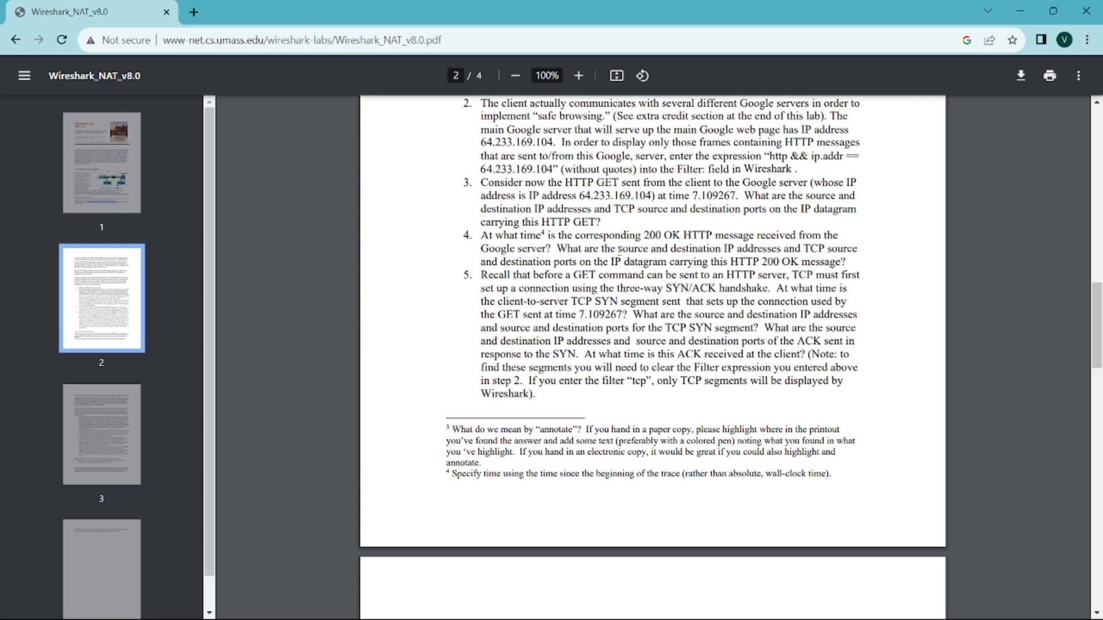
left_click_drag(627, 250, 857, 249)
left_click_drag(503, 263, 570, 263)
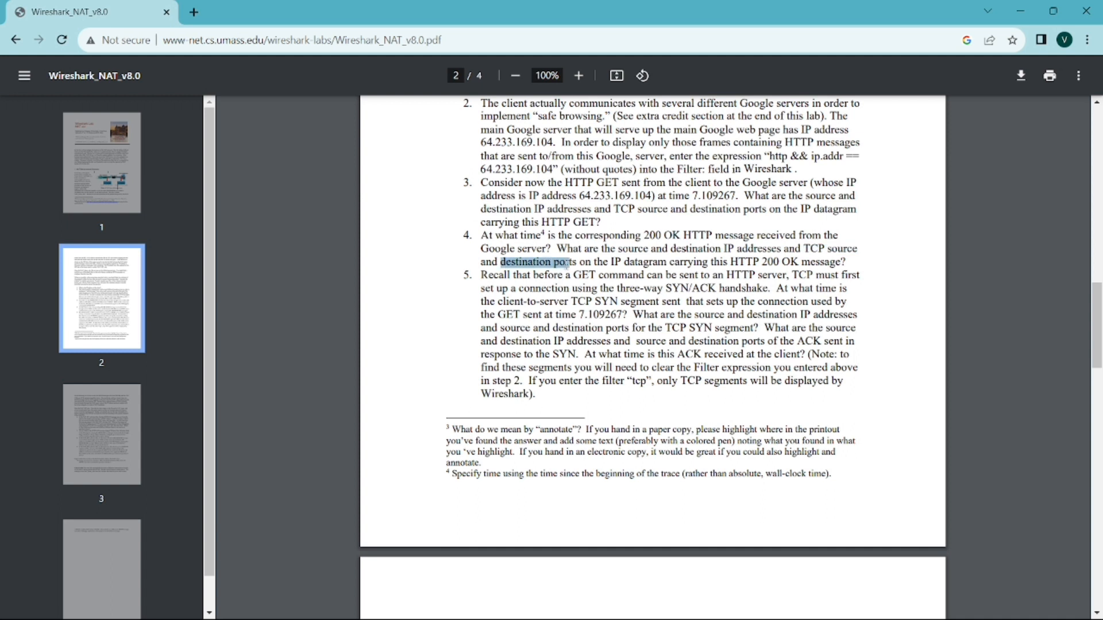
left_click(573, 267)
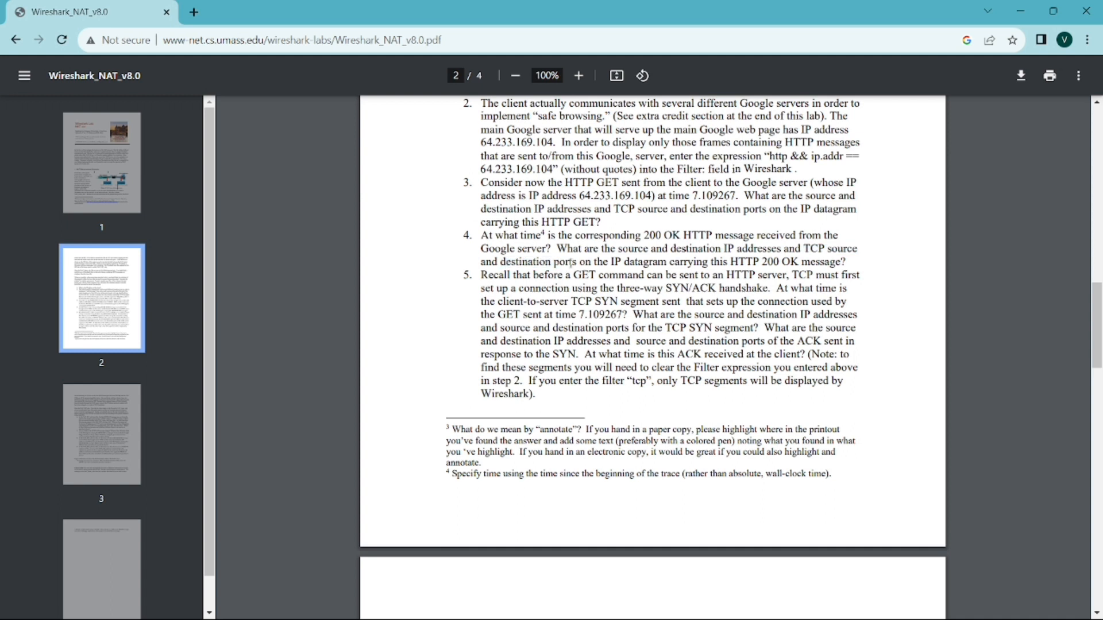
Switch to the NAT_home_side capture in Wireshark and examine the time, IP addresses and TCP ports of the 200 OK reply to the first GET
key("super+Tab")
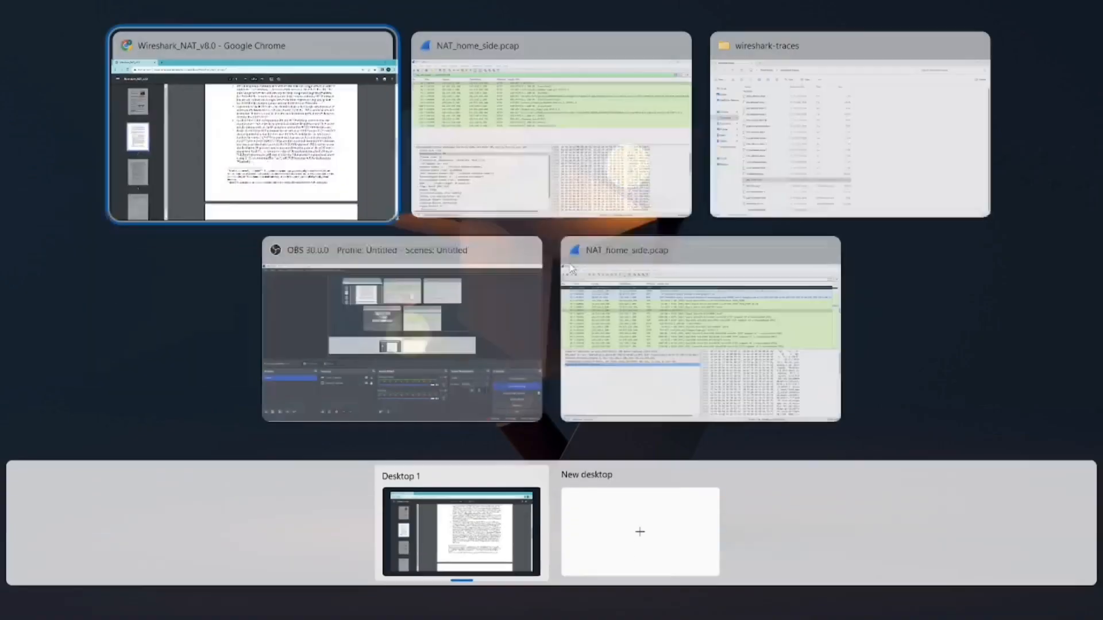
key("Right")
key("Return")
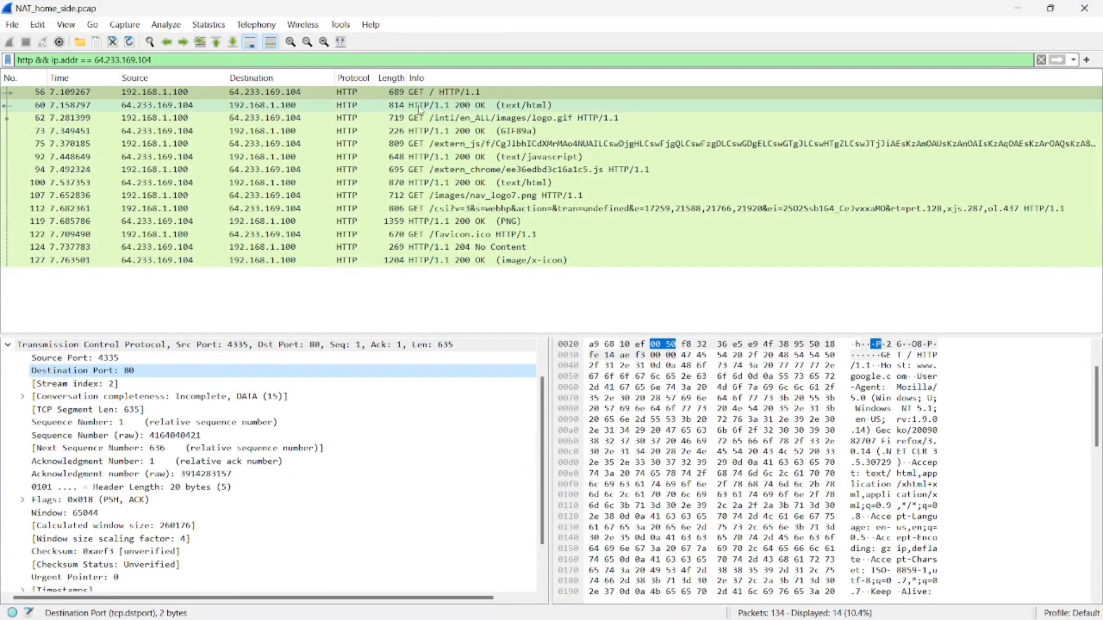
left_click(472, 109)
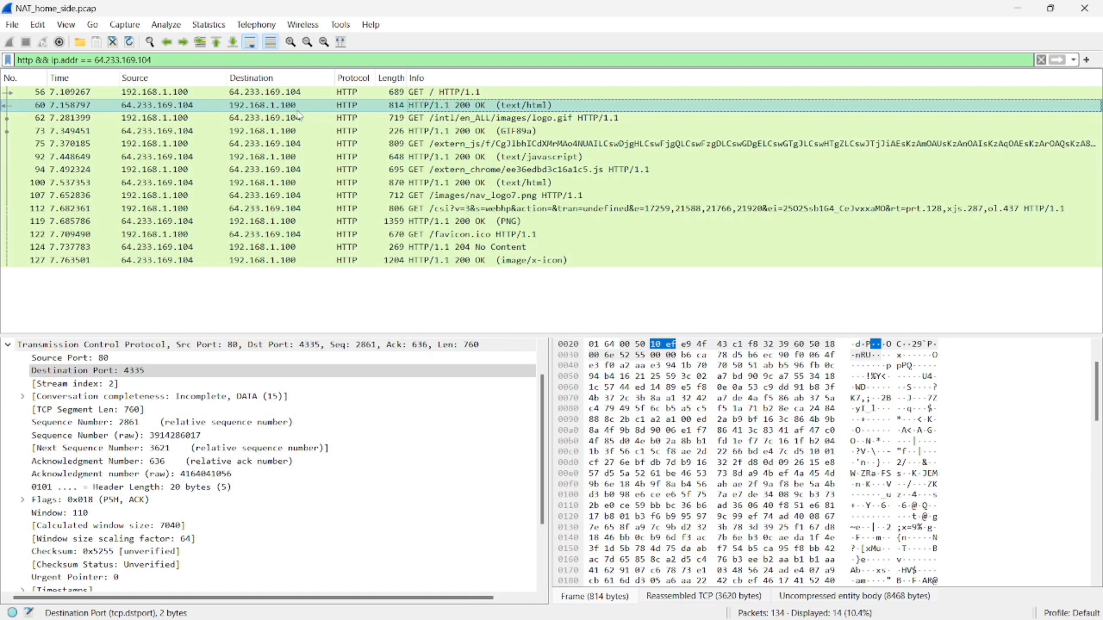
left_click(24, 345)
left_click(75, 358)
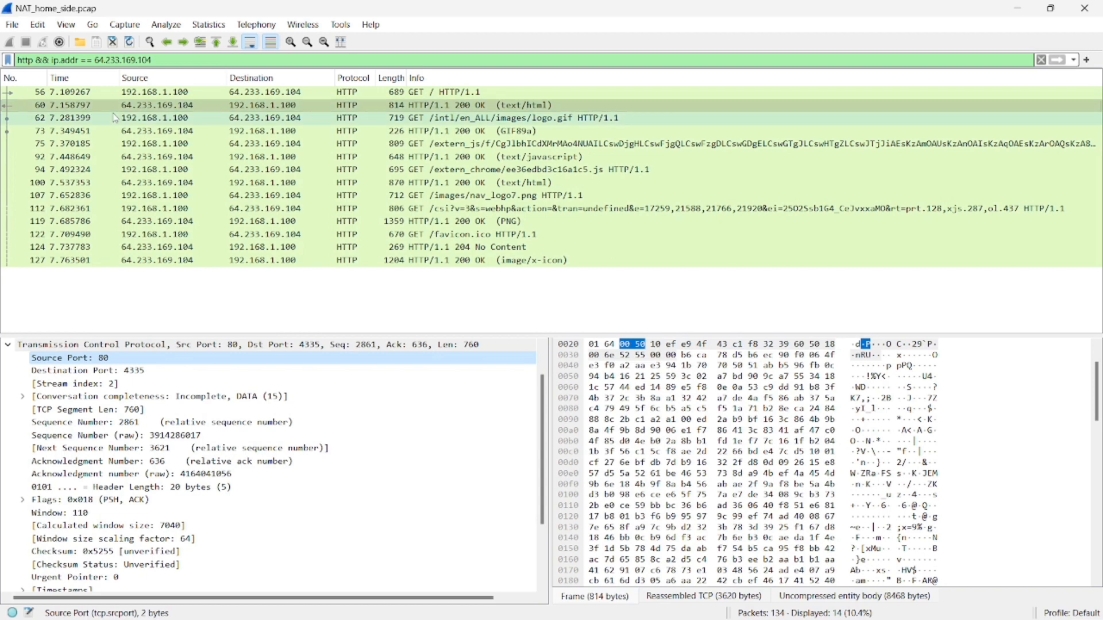
Return to the lab PDF in Chrome and read the start of question 5 about the three-way SYN/ACK handshake
key("super+Tab")
key("Right")
key("Return")
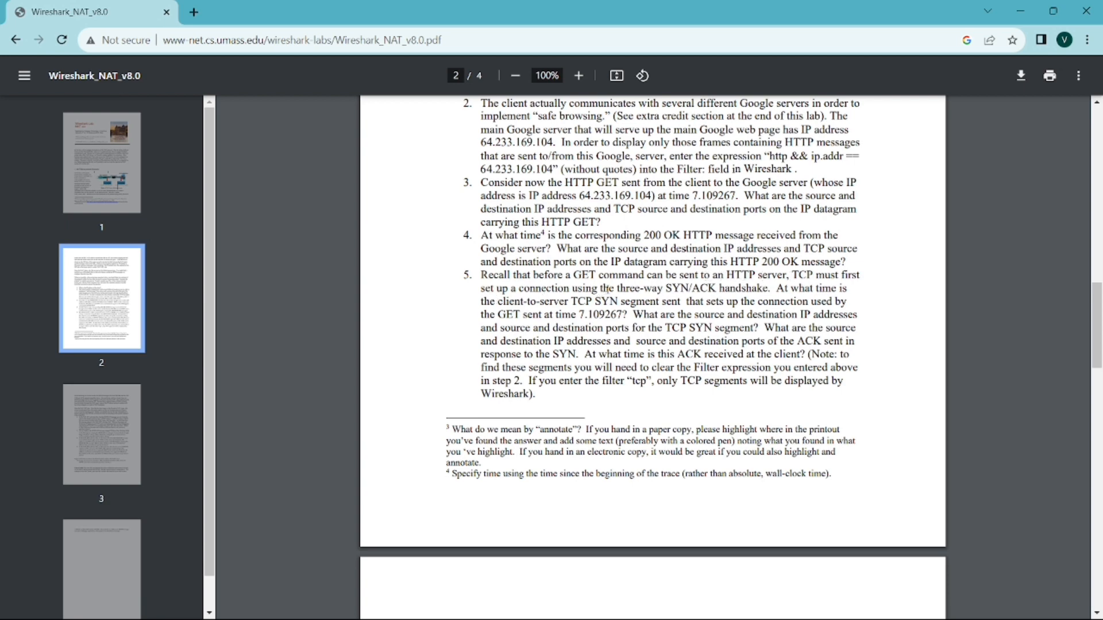
left_click_drag(609, 288, 769, 287)
left_click(769, 288)
Switch to the NAT_home_side capture in Wireshark, clear the display filter and select the HTTP GET at time 7.109267
key("super+Tab")
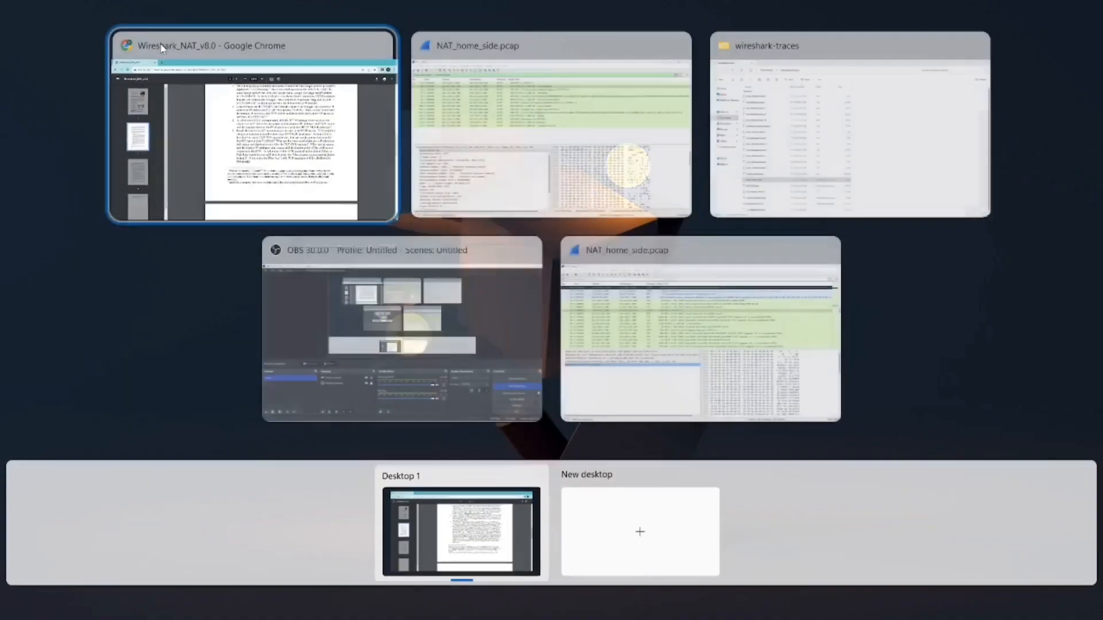
key("Return")
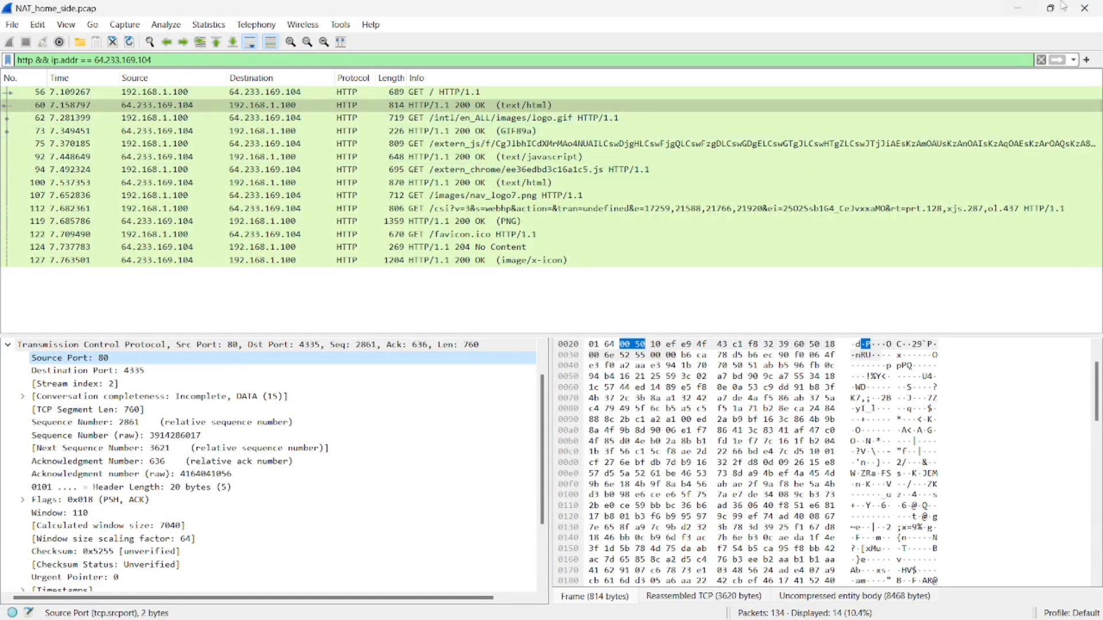
left_click(1040, 60)
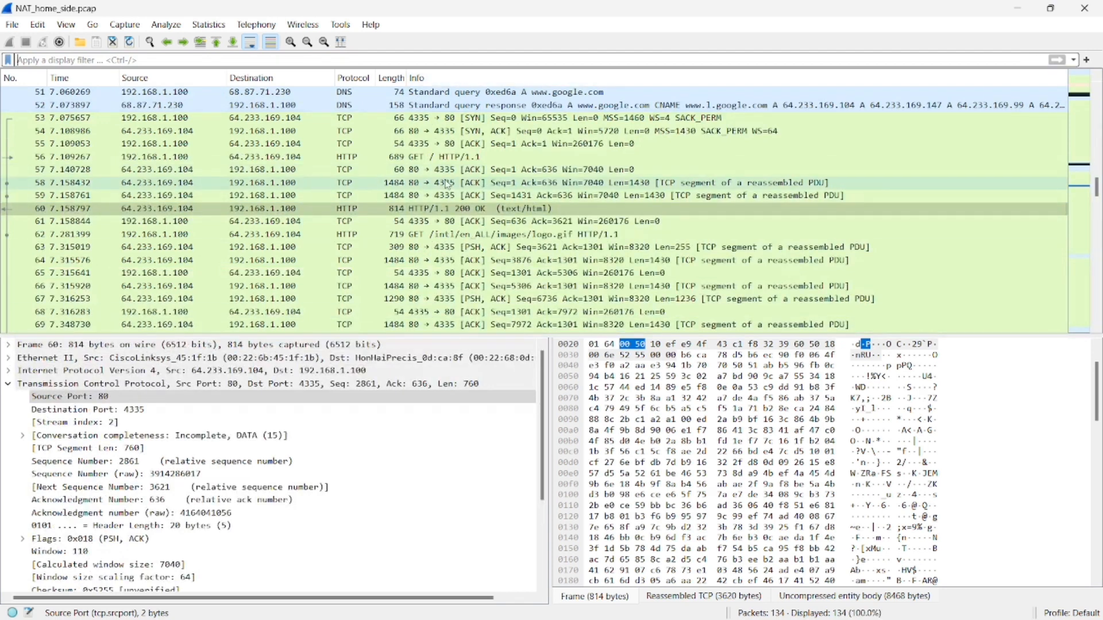
left_click(468, 208)
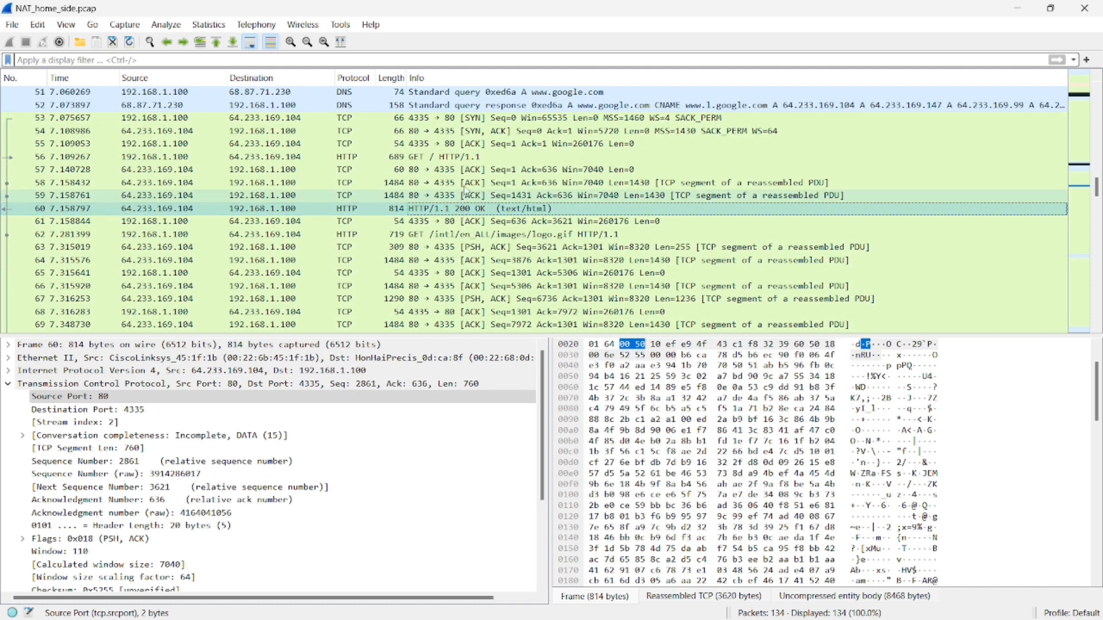
left_click(461, 161)
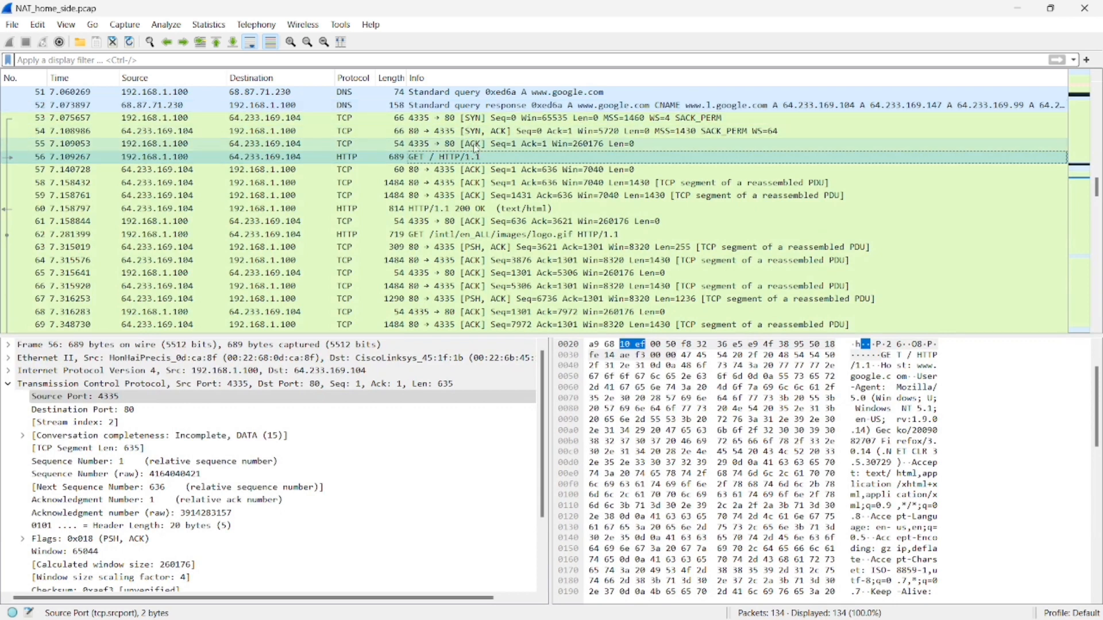
Examine the SYN, SYN-ACK and ACK segments of the three-way handshake just before the HTTP GET
left_click(475, 119)
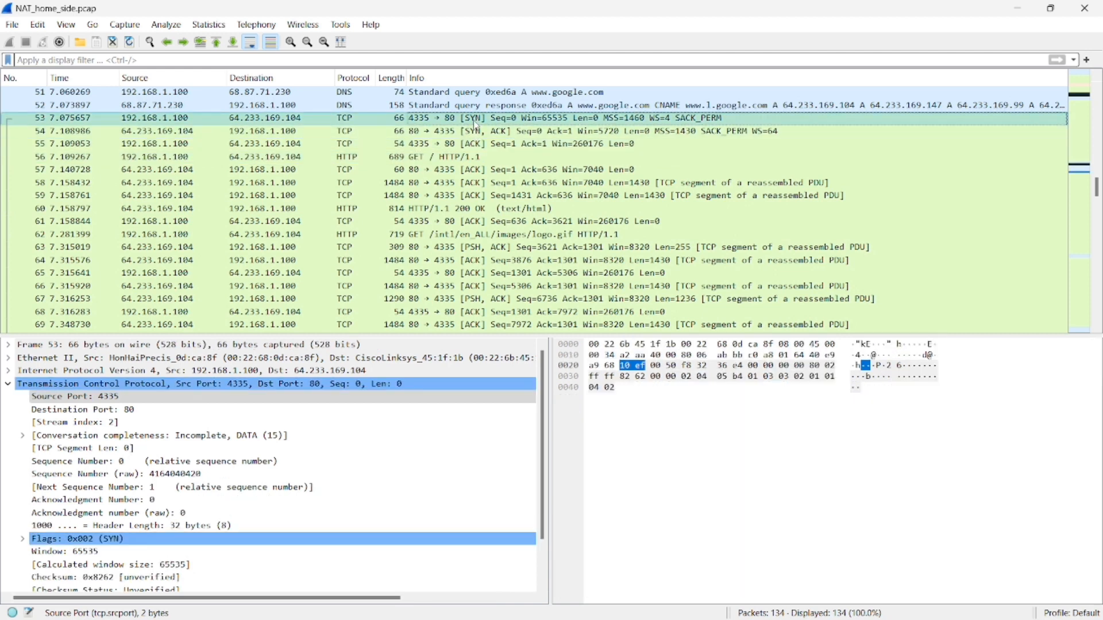
left_click(477, 131)
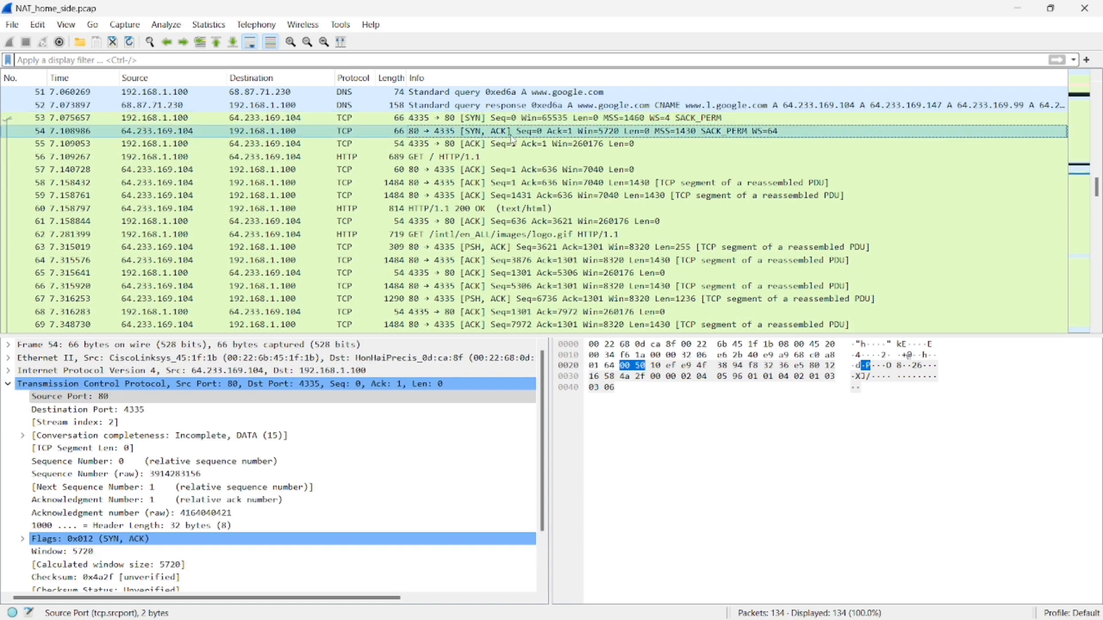
left_click(508, 143)
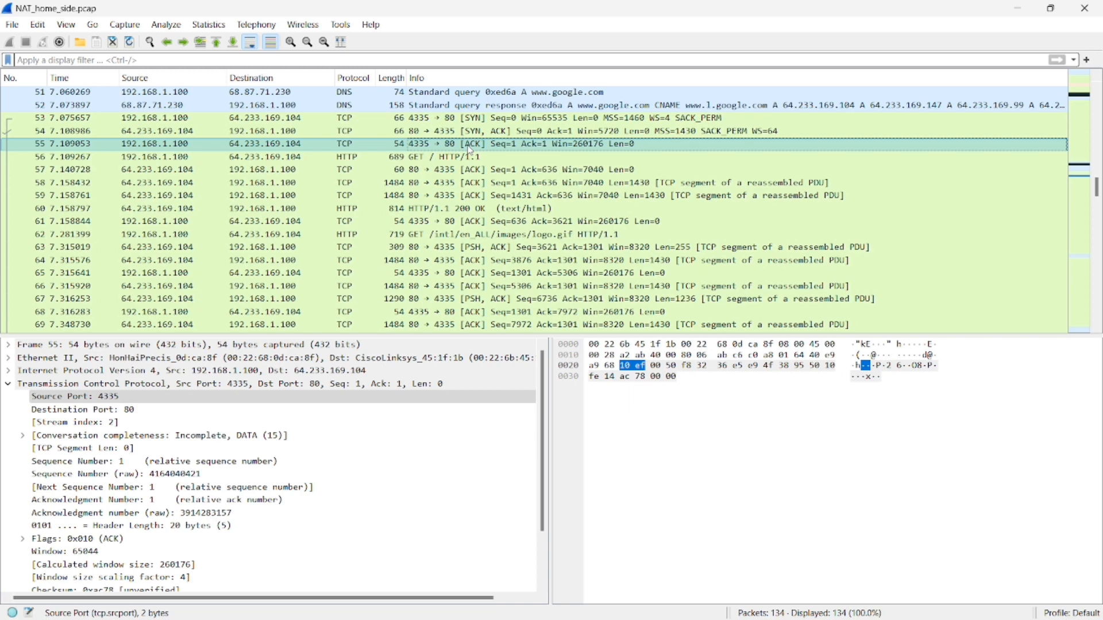
left_click(470, 119)
left_click(482, 131)
left_click(485, 145)
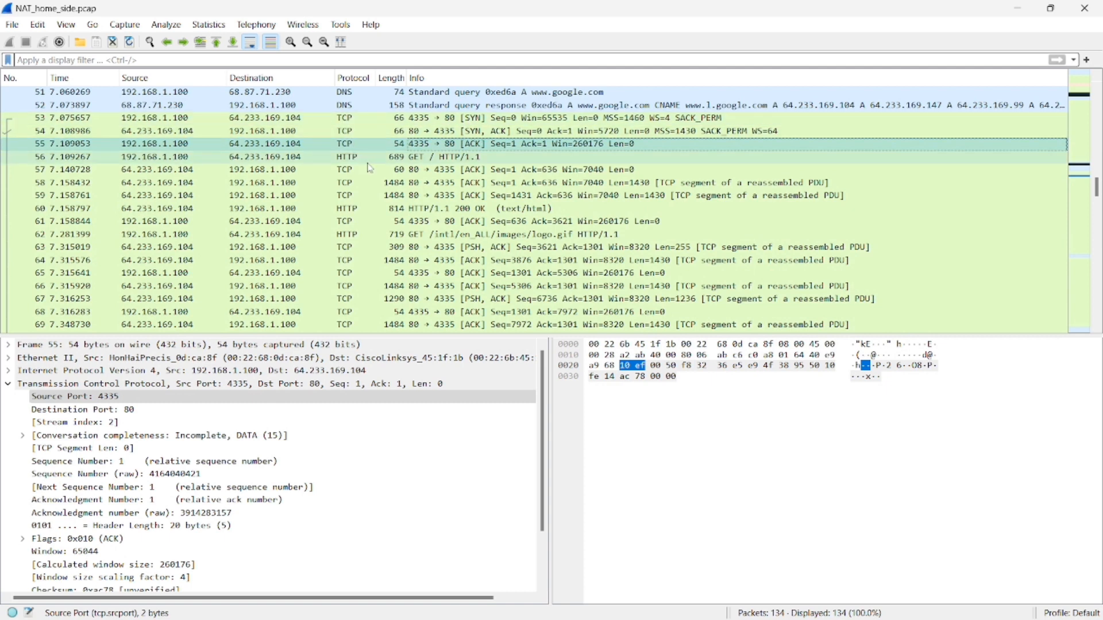
Reapply the display filter "http && ip.addr == 64.233.169.104" to the capture
left_click(451, 60)
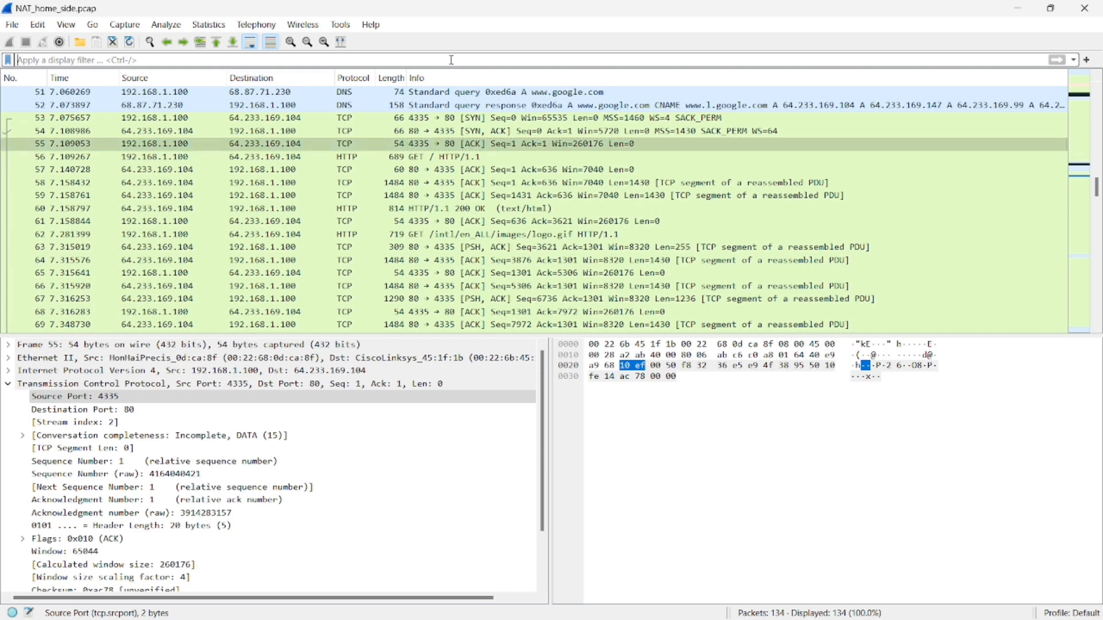
type("http && ip.addr == 64.233.169.104")
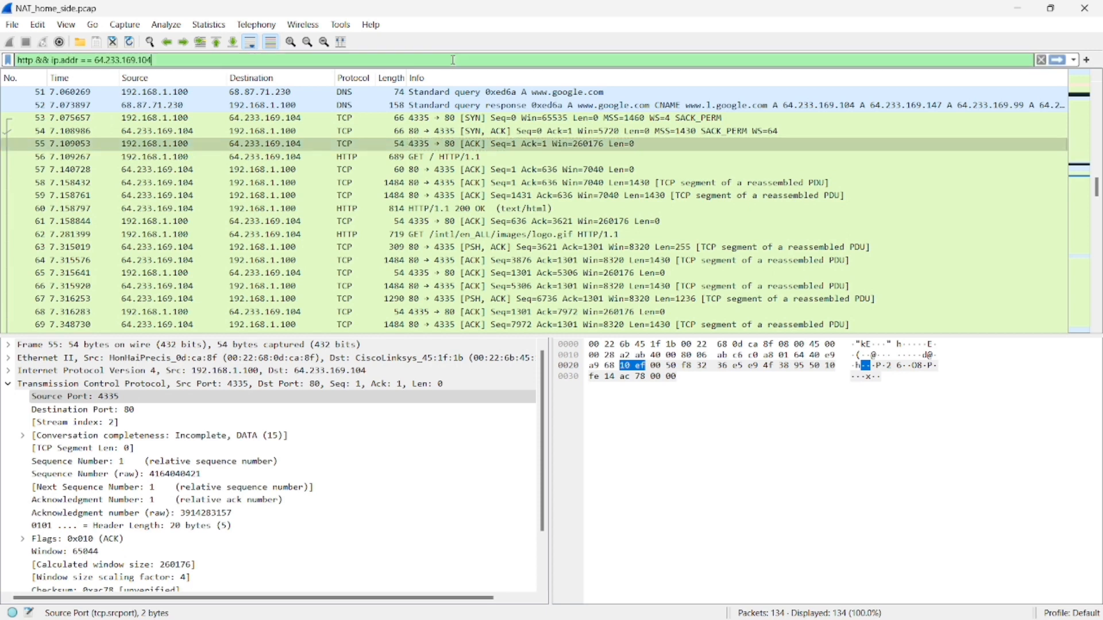
left_click(1044, 62)
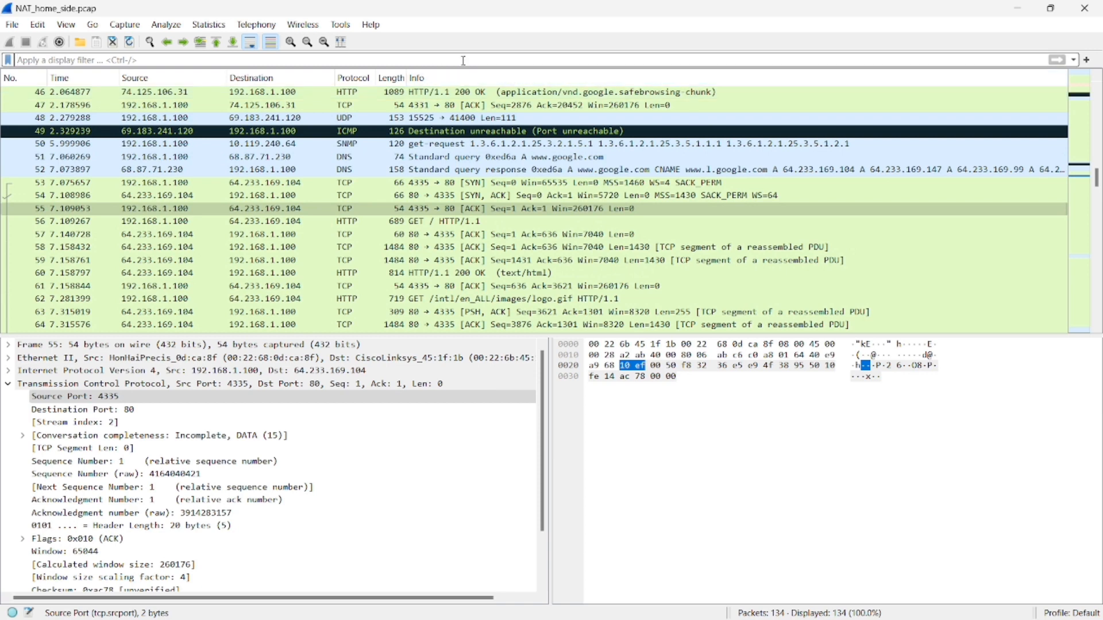
type("http && ip.addr == 64.233.169.104")
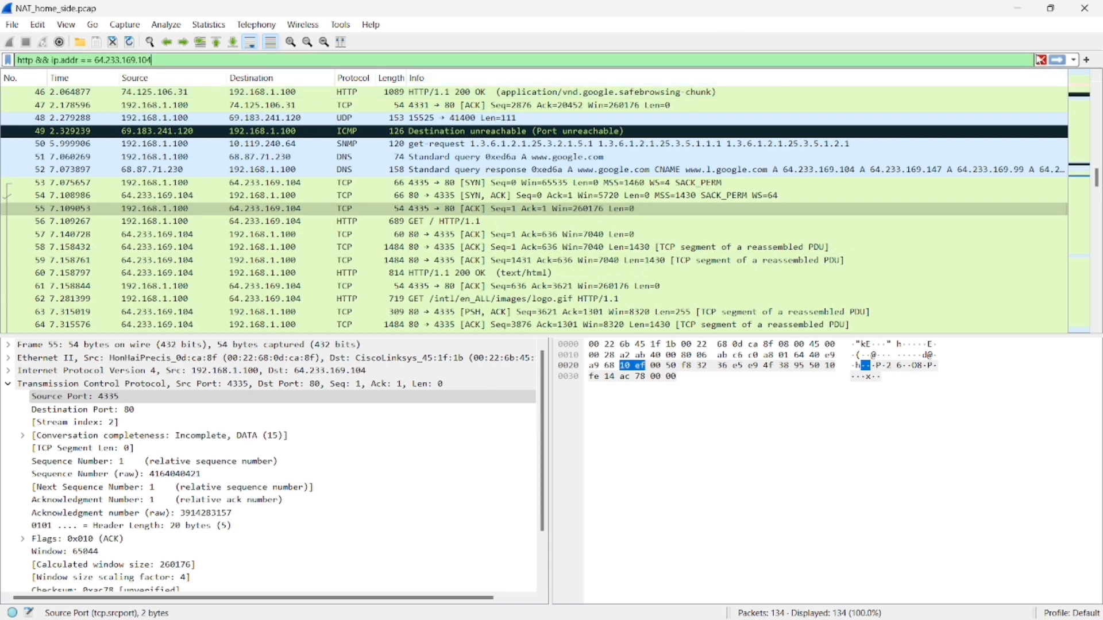
left_click(1057, 59)
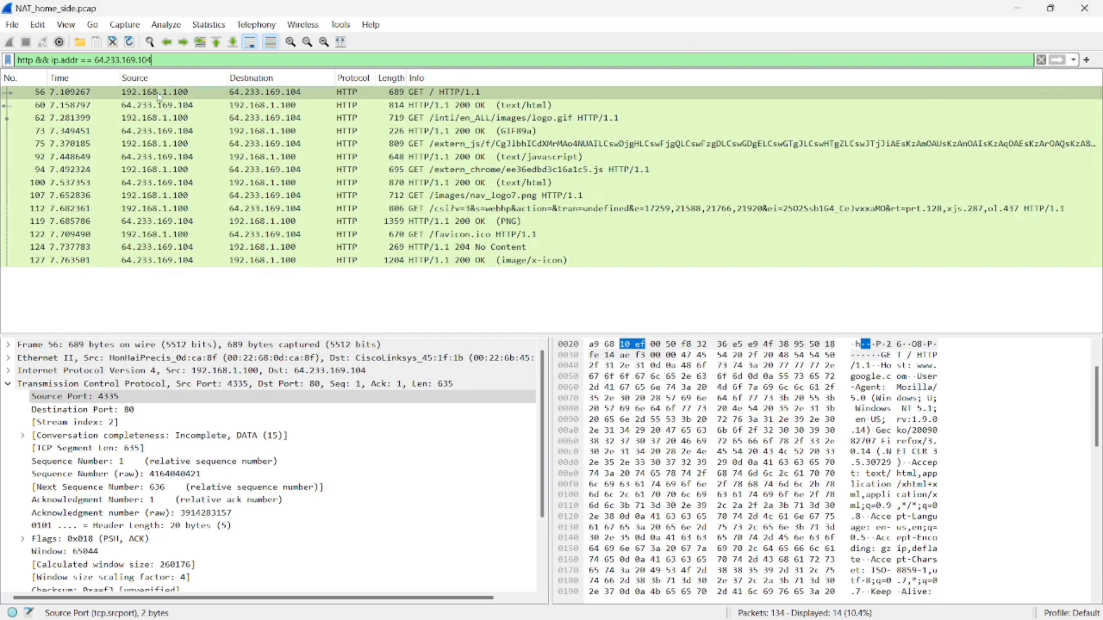
Return to the lab PDF in Chrome and read question 5 on the client-to-server TCP SYN segment behind the GET at 7.109267
key("super+Tab")
key("Right")
key("Return")
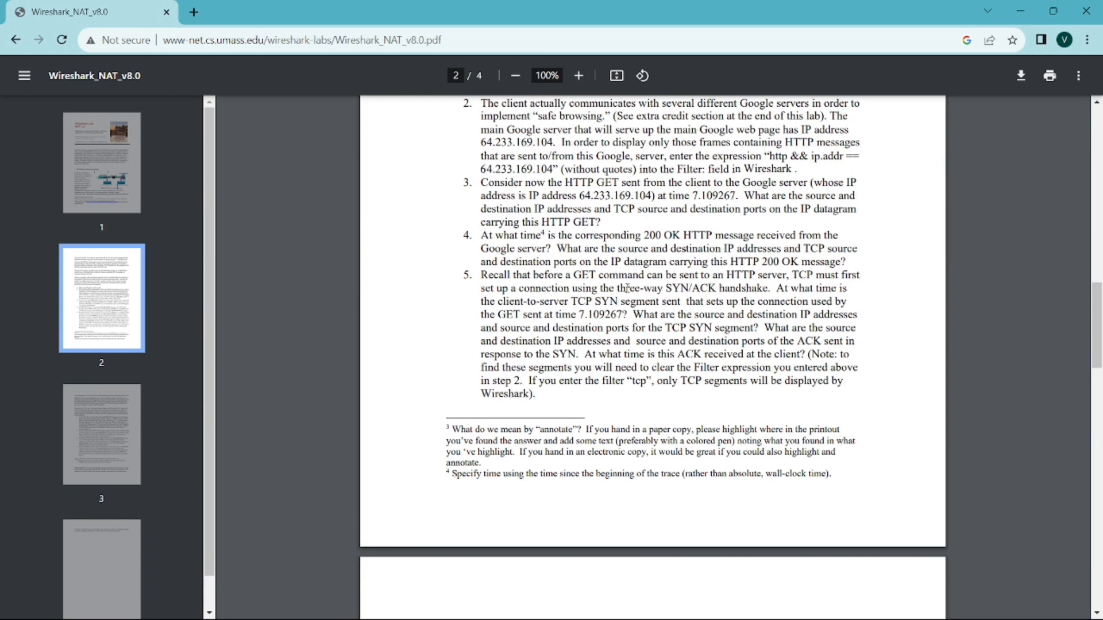
left_click_drag(628, 288, 778, 281)
left_click(832, 290)
left_click_drag(574, 302, 667, 303)
left_click(680, 303)
left_click_drag(499, 314, 629, 314)
left_click(630, 314)
Switch to the NAT_home_side capture in Wireshark, select the HTTP GET at time 7.109267 and clear the display filter
key("super+Tab")
key("Right")
key("Return")
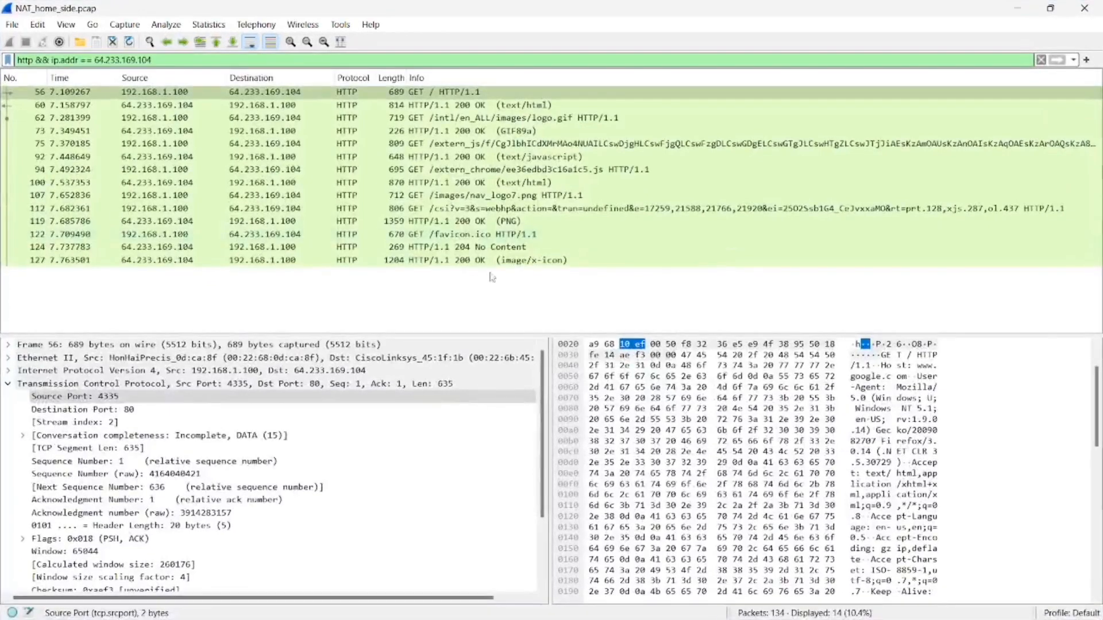
left_click(71, 92)
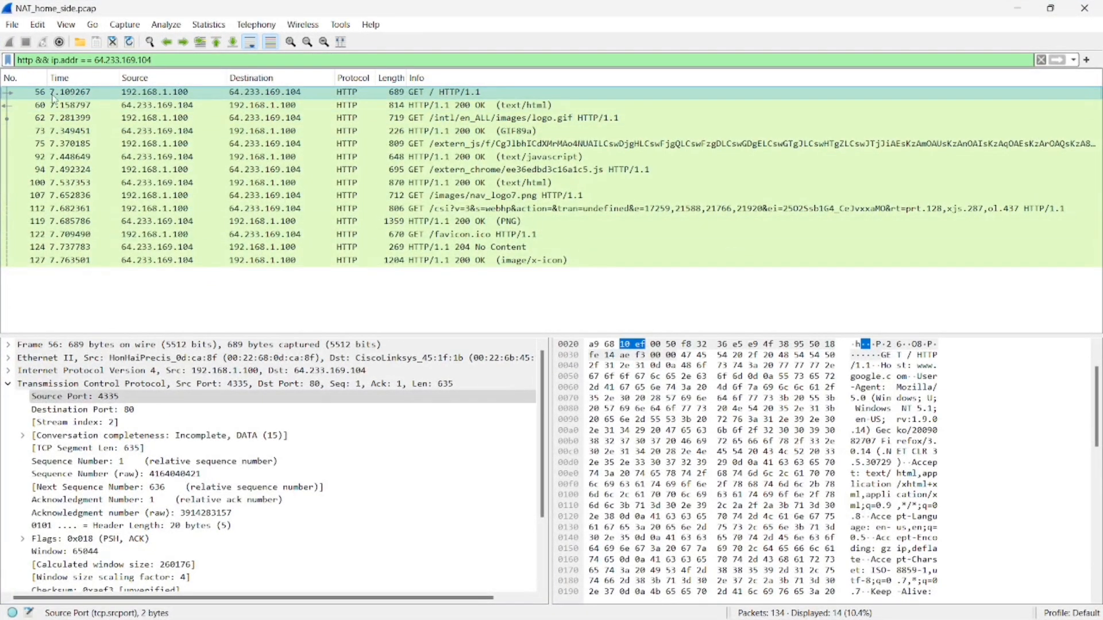
left_click(1042, 60)
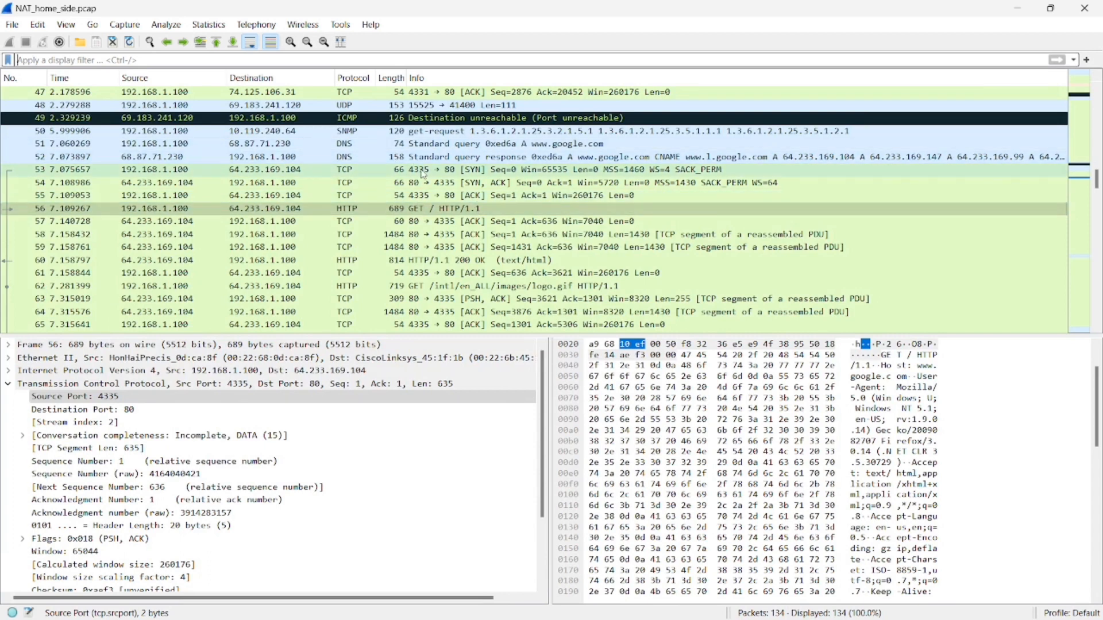
Select the HTTP GET at time 7.109267 and the client-to-server TCP SYN segment that sets up its connection, checking the SYN's time
left_click(418, 209)
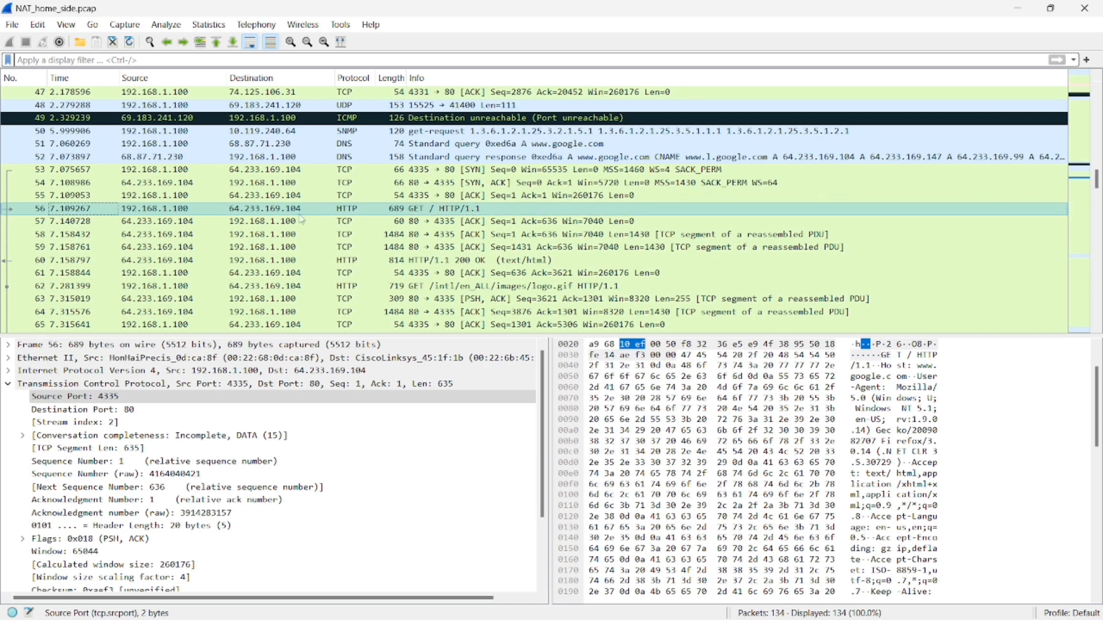
left_click(470, 173)
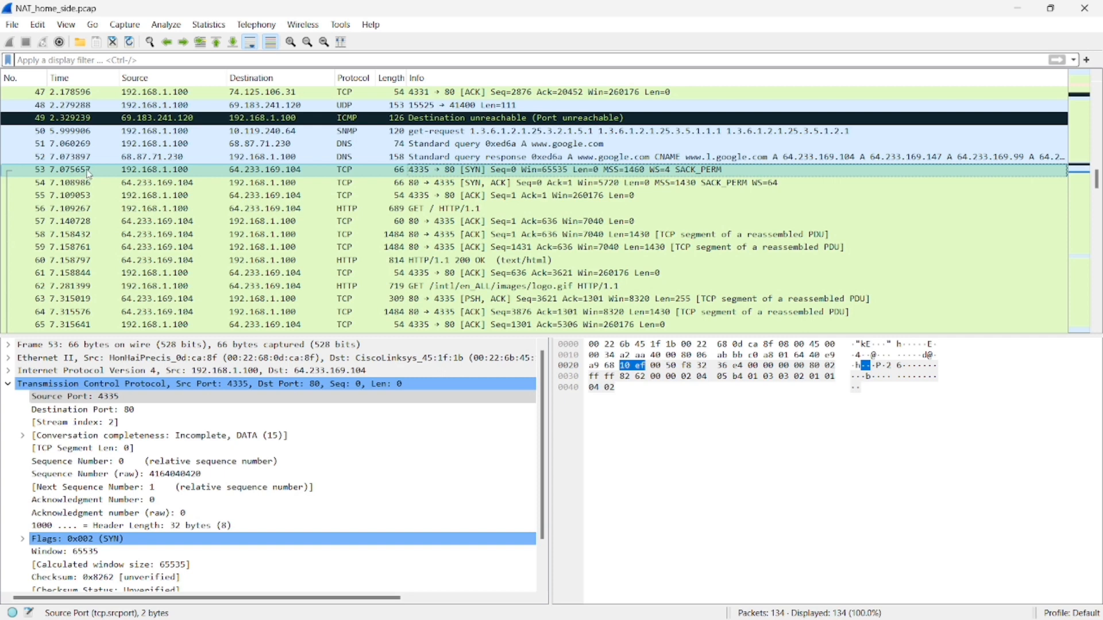
Switch to the lab PDF in Chrome and read question 5's part on the TCP SYN segment's IP addresses and ports
key("super+Tab")
key("Right")
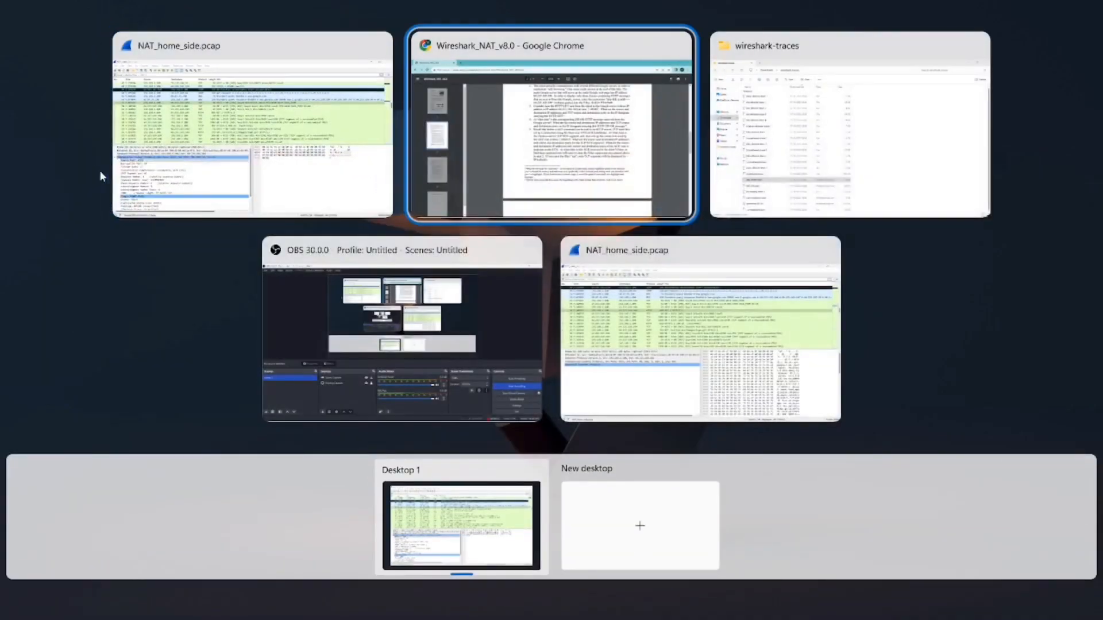
key("Return")
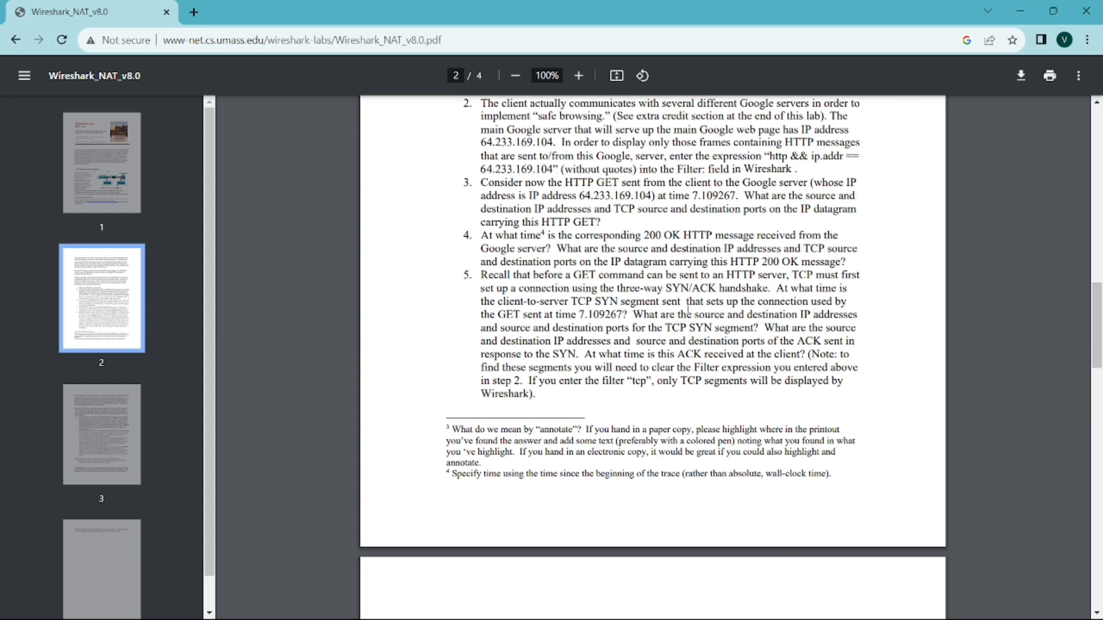
left_click_drag(694, 315, 854, 316)
left_click_drag(501, 328, 754, 331)
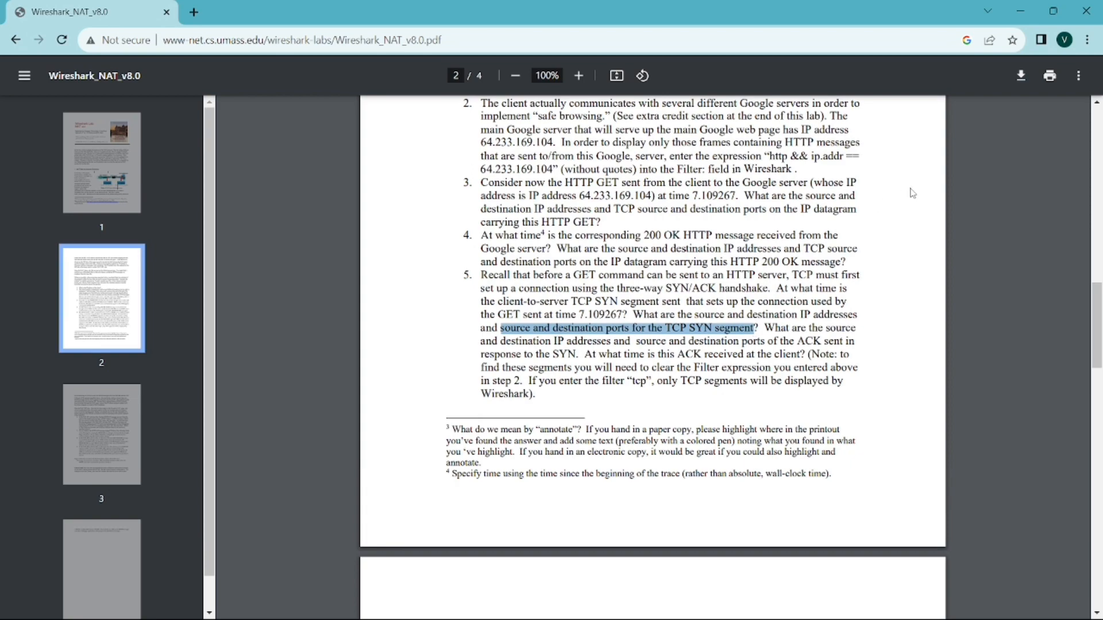
Return to the NAT_home_side capture in Wireshark and examine the SYN segment's source and destination IP addresses and ports
key("super")
key("super+Tab")
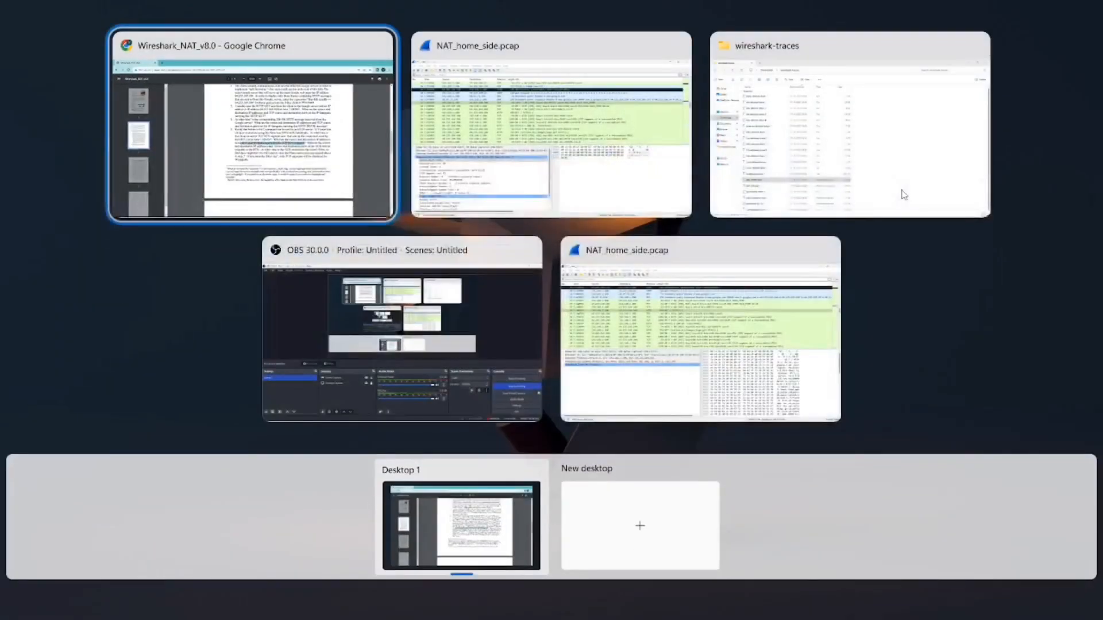
key("Right")
key("Return")
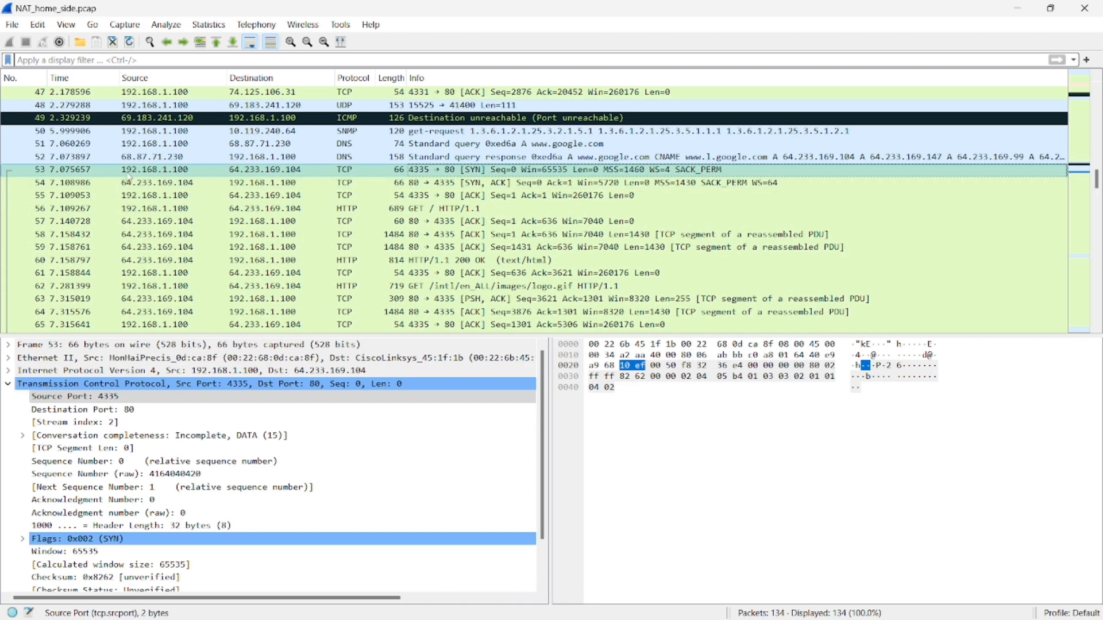
left_click(194, 372)
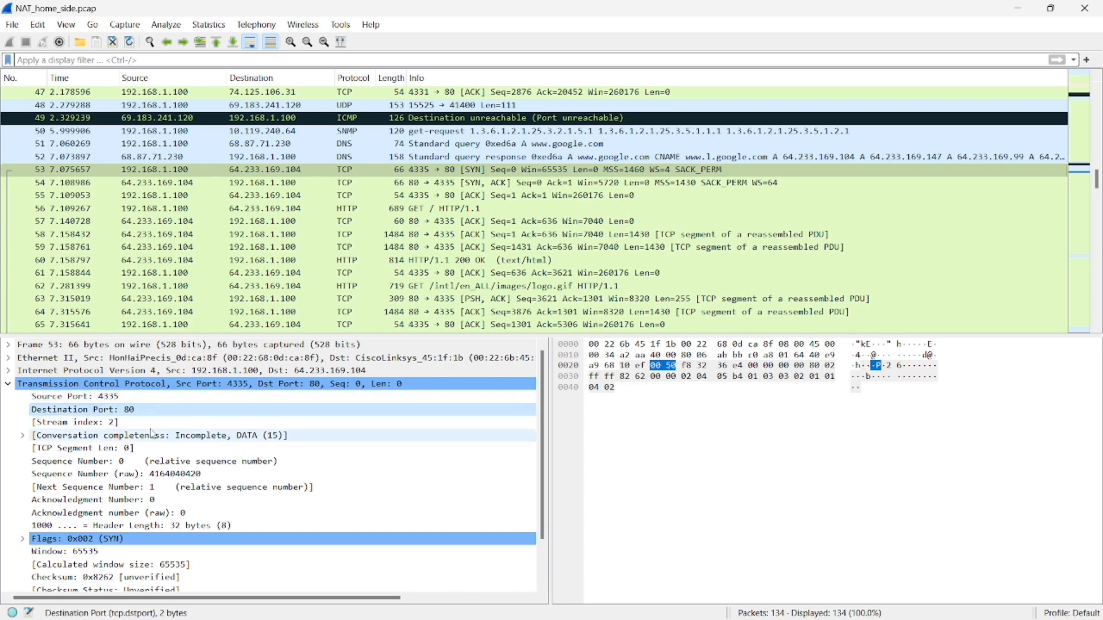
Switch to the lab PDF in Chrome and read question 5's part on the addresses and ports of the ACK answering the SYN
key("super+Tab")
key("Left")
key("Right")
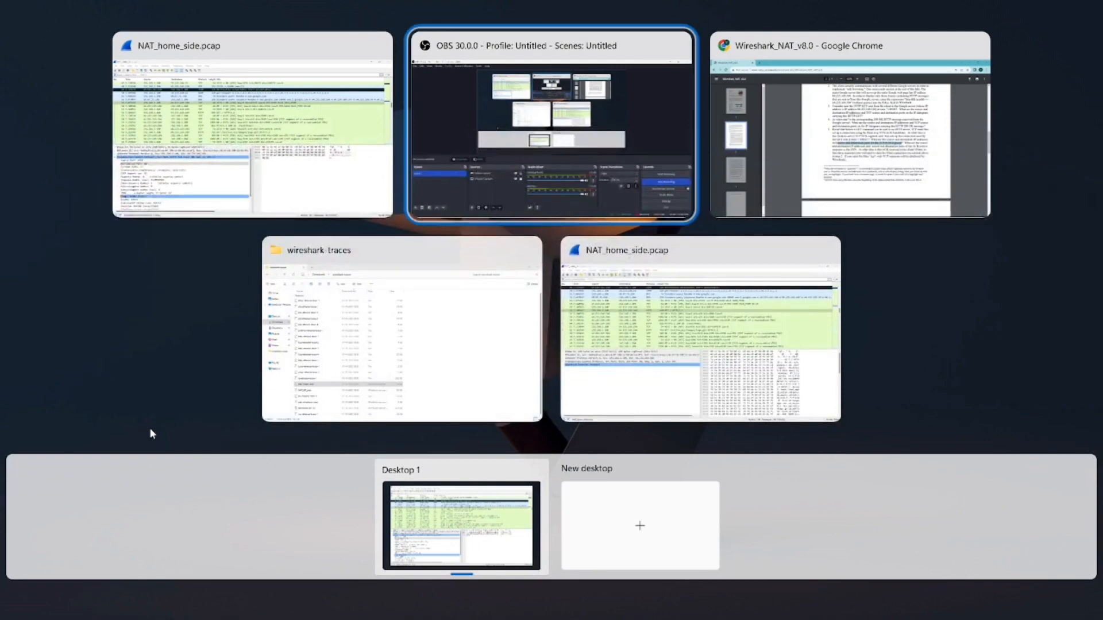
key("Down")
key("Up")
key("Right")
key("Return")
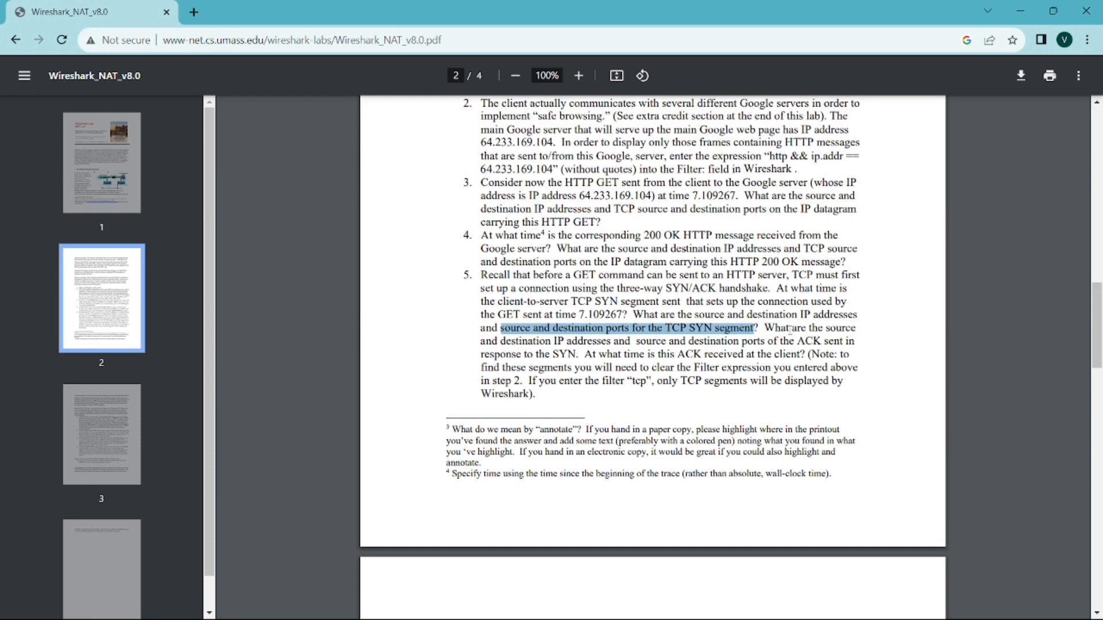
left_click_drag(826, 327, 856, 347)
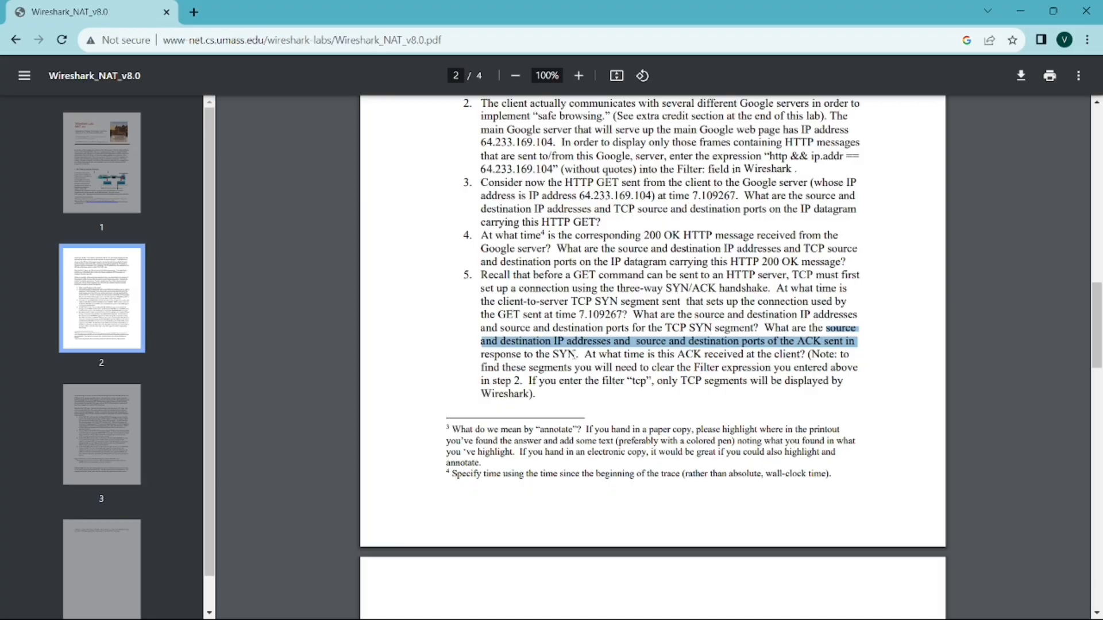
Switch to the NAT_home_side capture in Wireshark and inspect the SYN-ACK and ACK segments, including the ACK's source and destination ports
key("super+Tab")
key("Right")
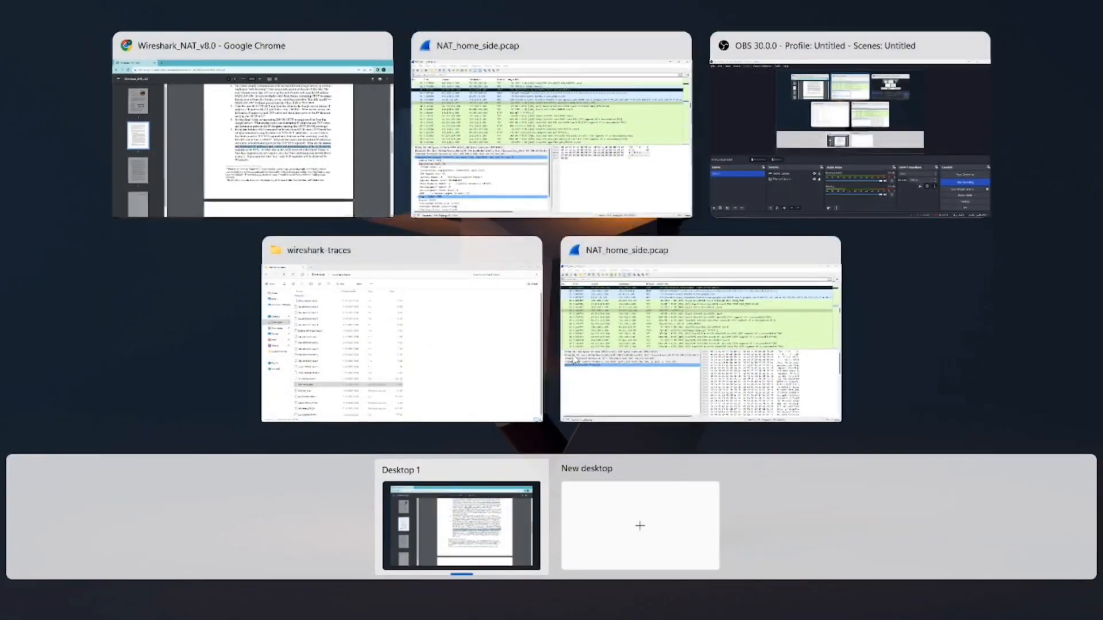
left_click(577, 361)
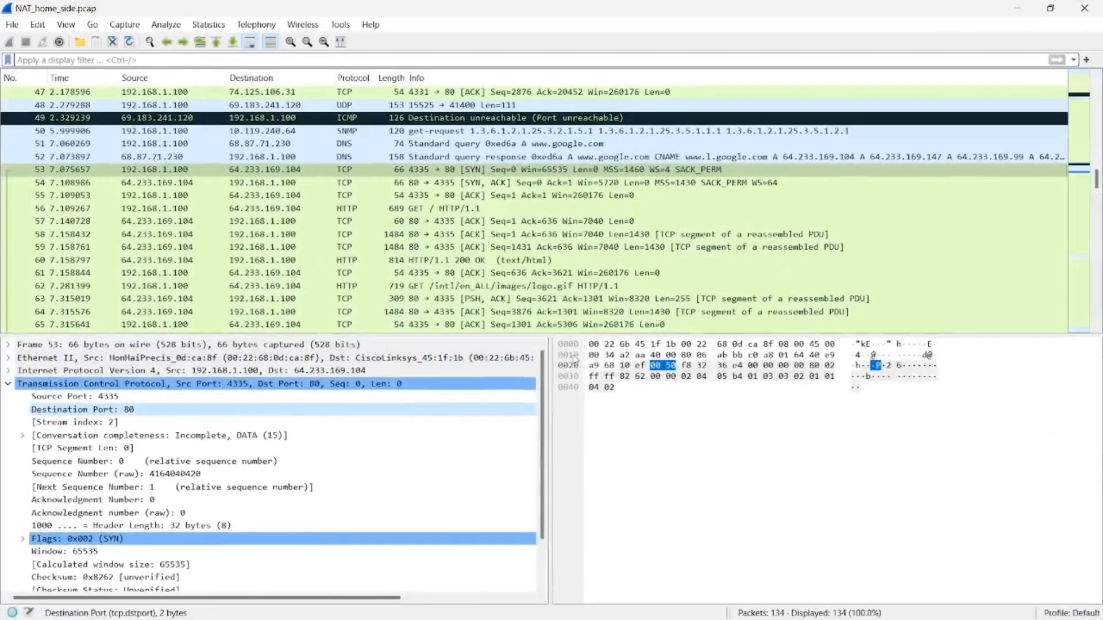
left_click(452, 183)
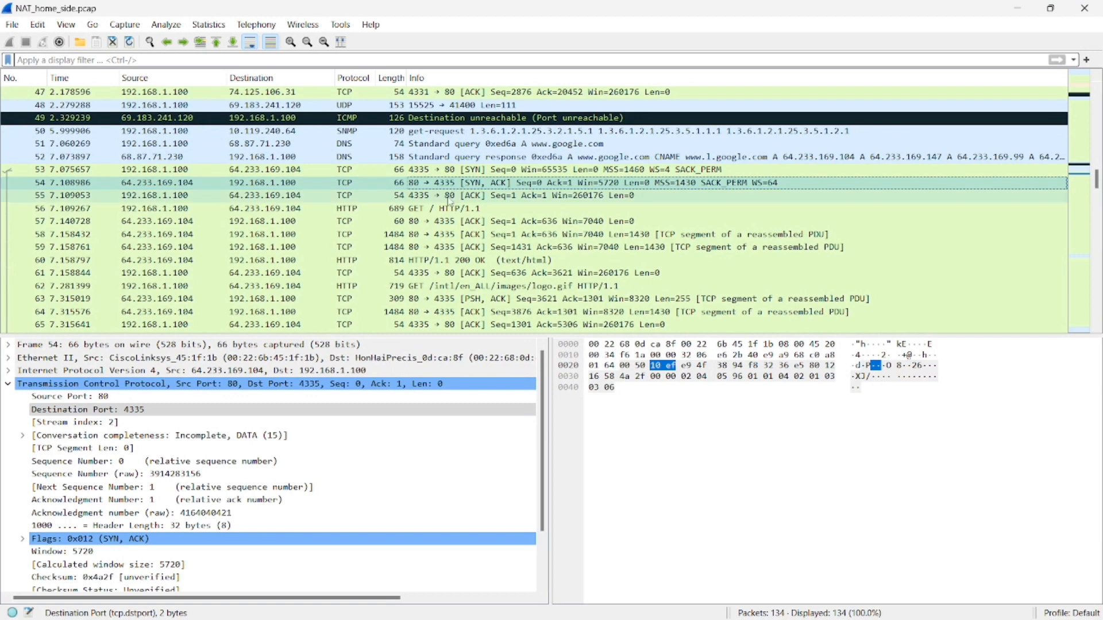
left_click(450, 198)
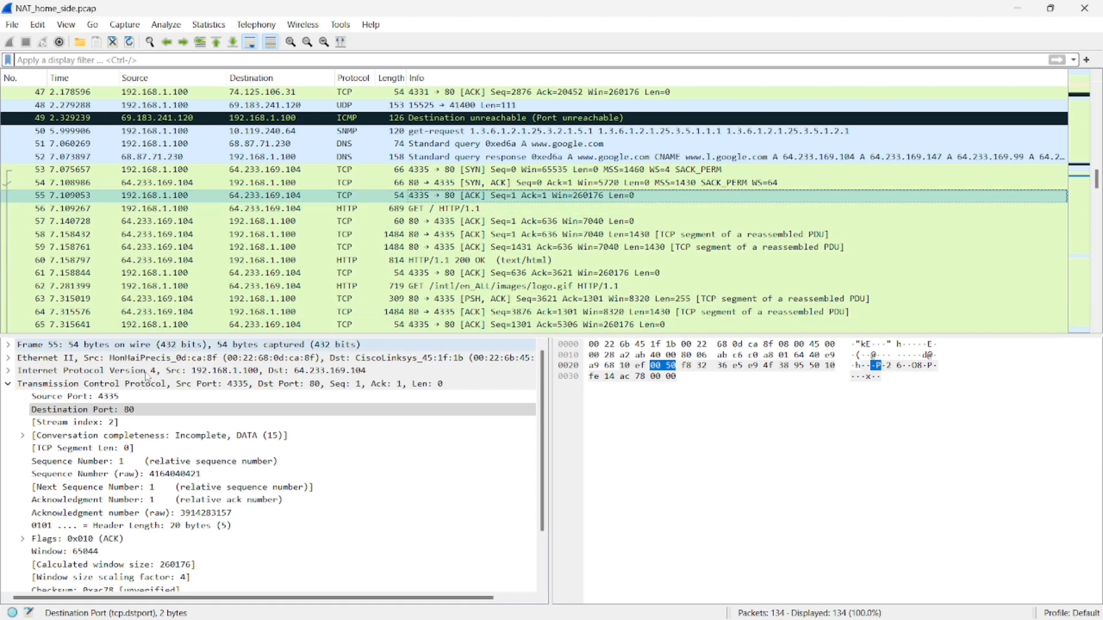
left_click(98, 397)
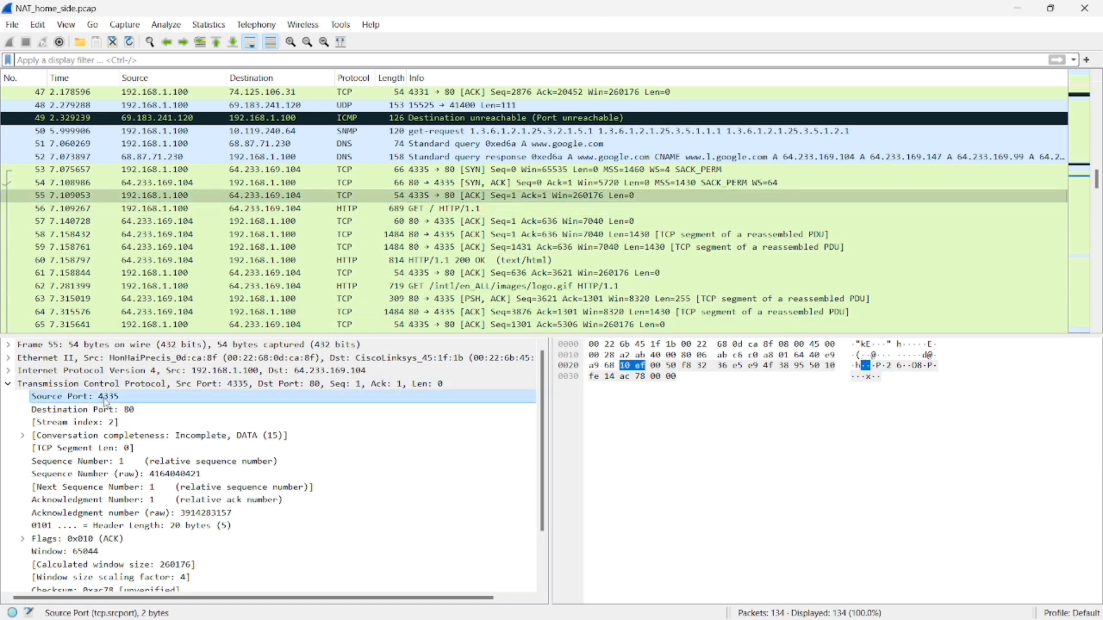
left_click(68, 410)
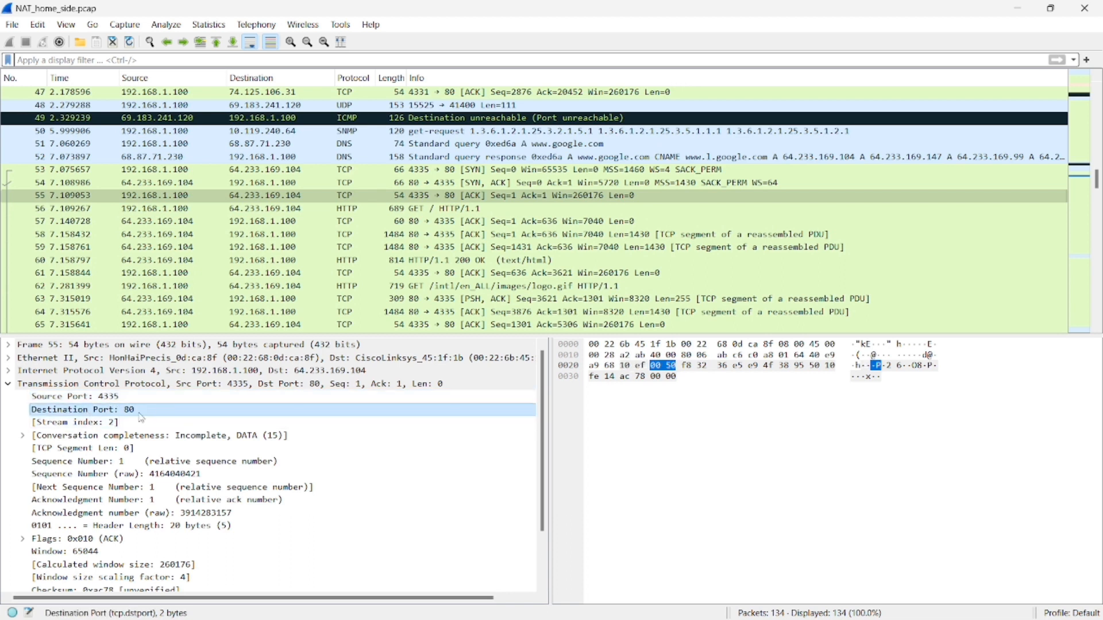
Return to the lab PDF in Chrome and read question 5's part on the time the ACK is received at the client
key("super+Tab")
key("Escape")
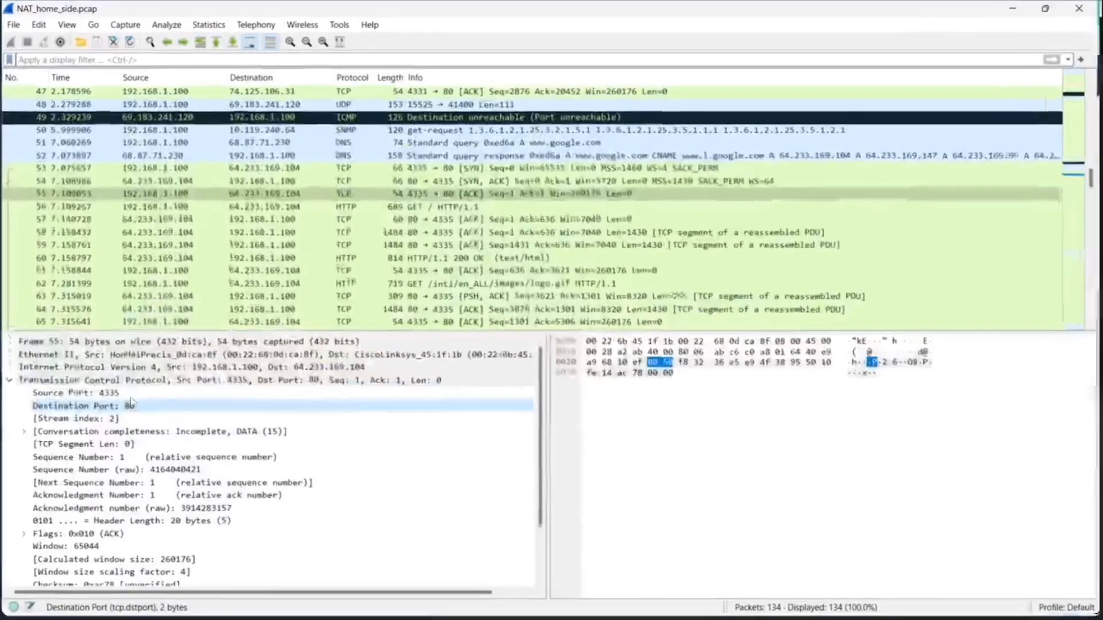
key("super+Tab")
key("Right")
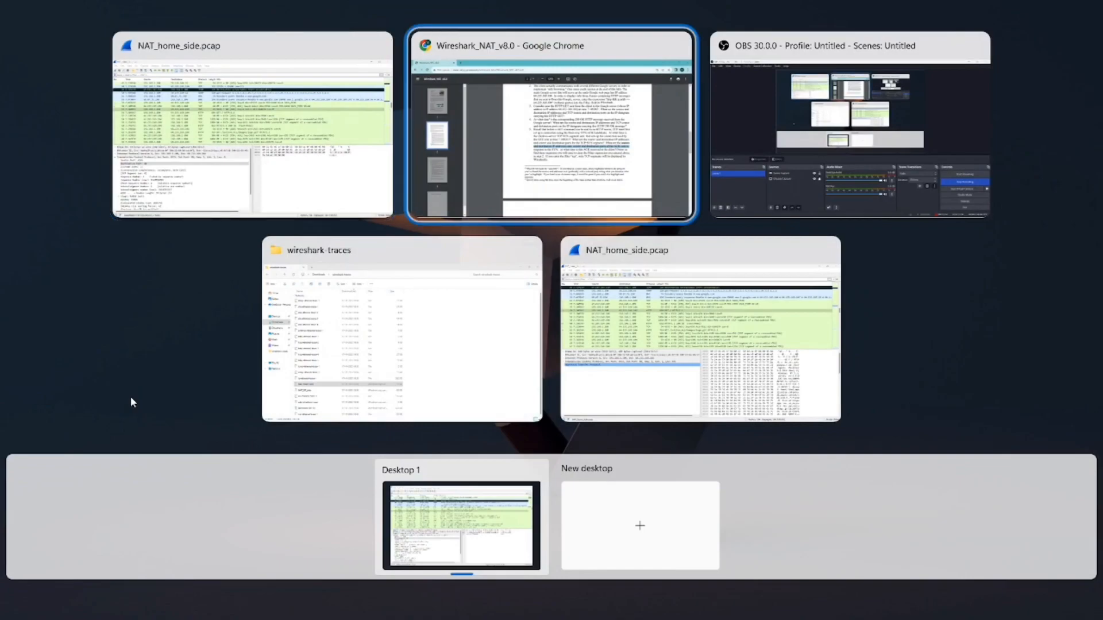
key("Return")
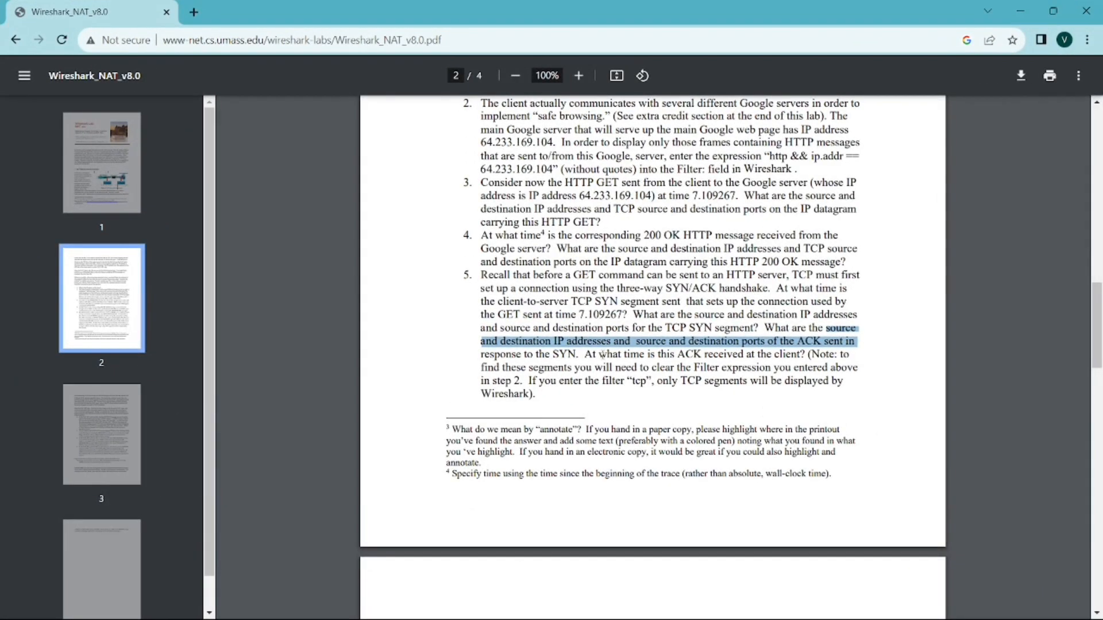
left_click_drag(623, 354, 656, 356)
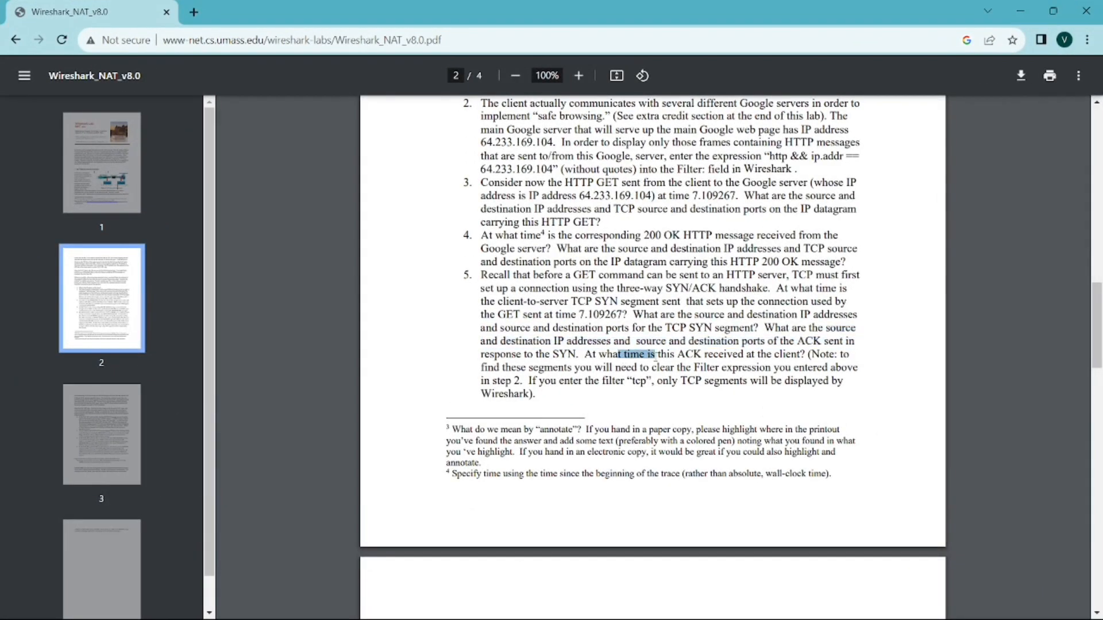
Switch back to the NAT_home_side capture in Wireshark and check the time of the handshake's ACK segment
key("super+Tab")
key("Right")
key("Return")
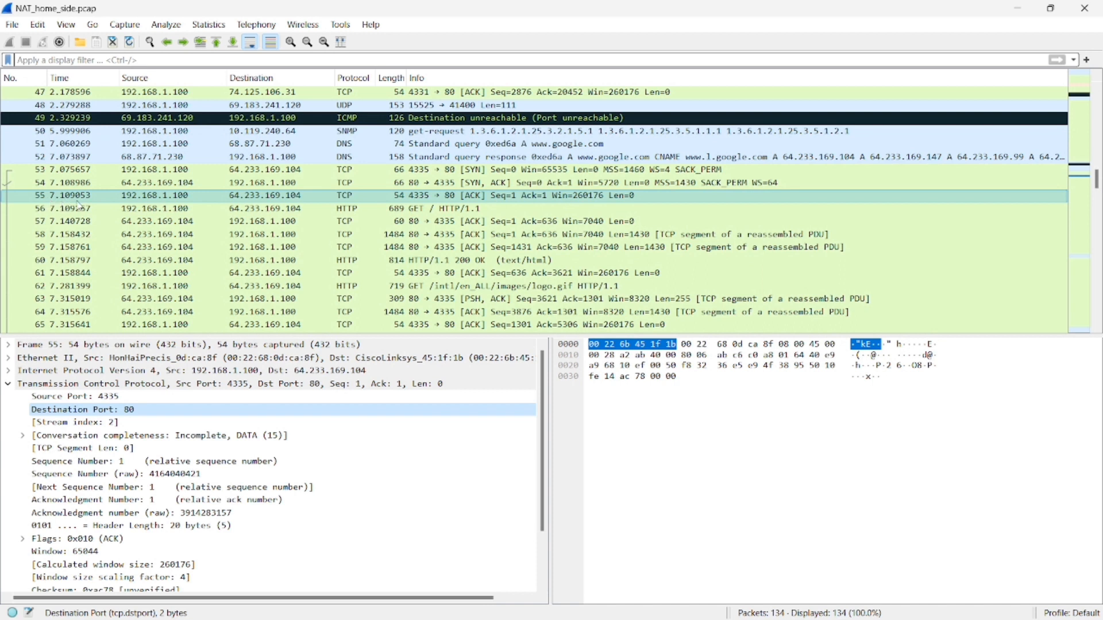
Return to the lab PDF in Chrome and read question 5's closing note on clearing the filter and using "tcp"
key("super+Tab")
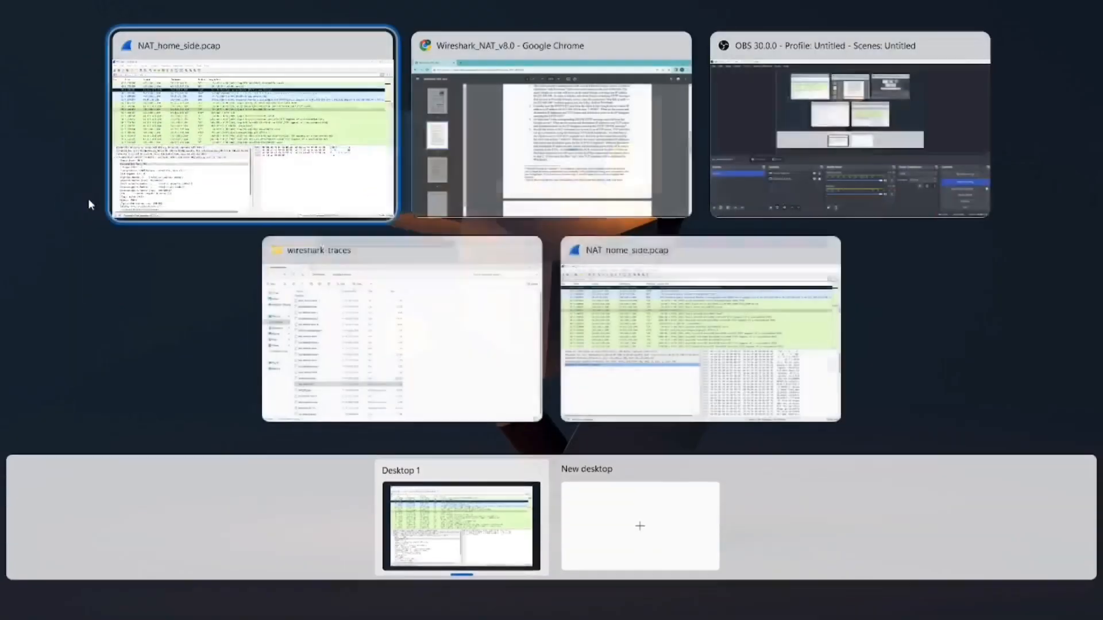
key("Right")
key("Return")
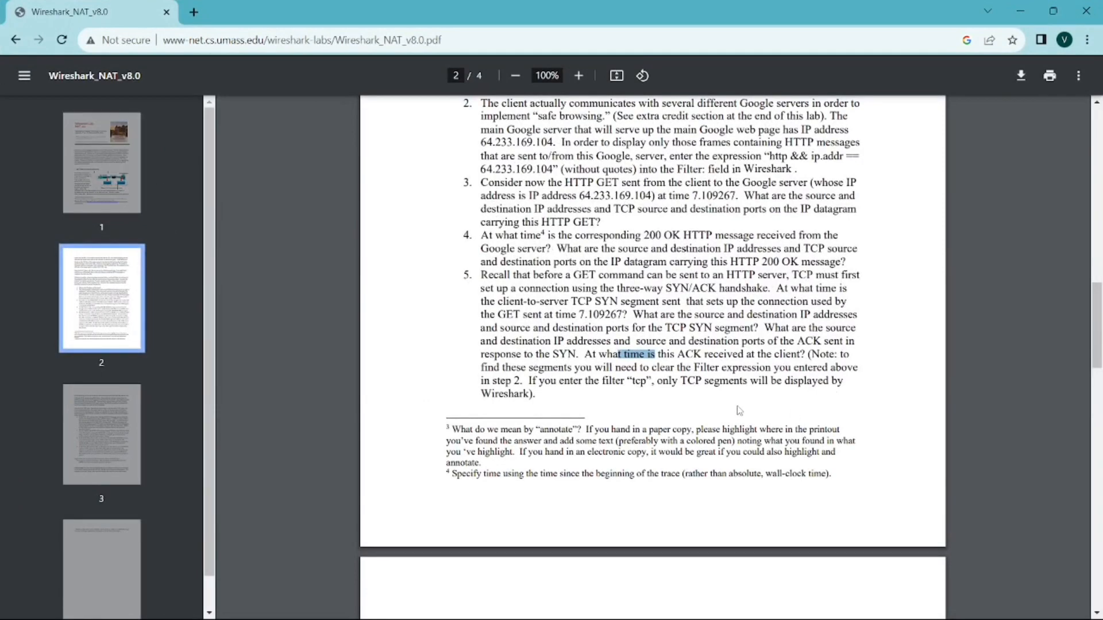
scroll(724, 387, "up", 1)
scroll(675, 295, "down", 2)
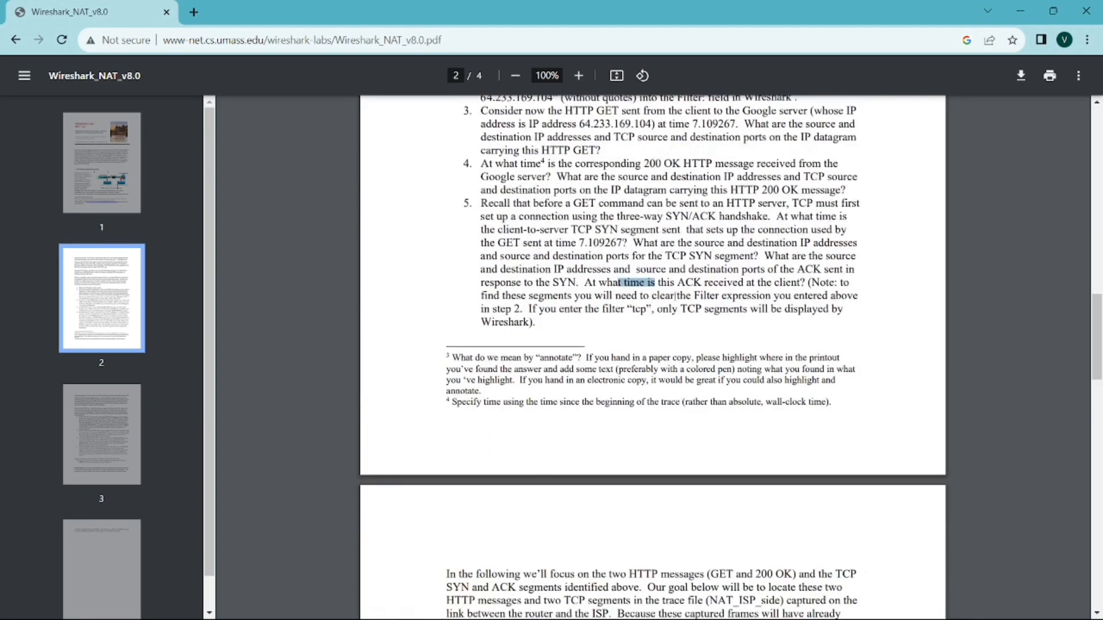
left_click_drag(814, 282, 839, 281)
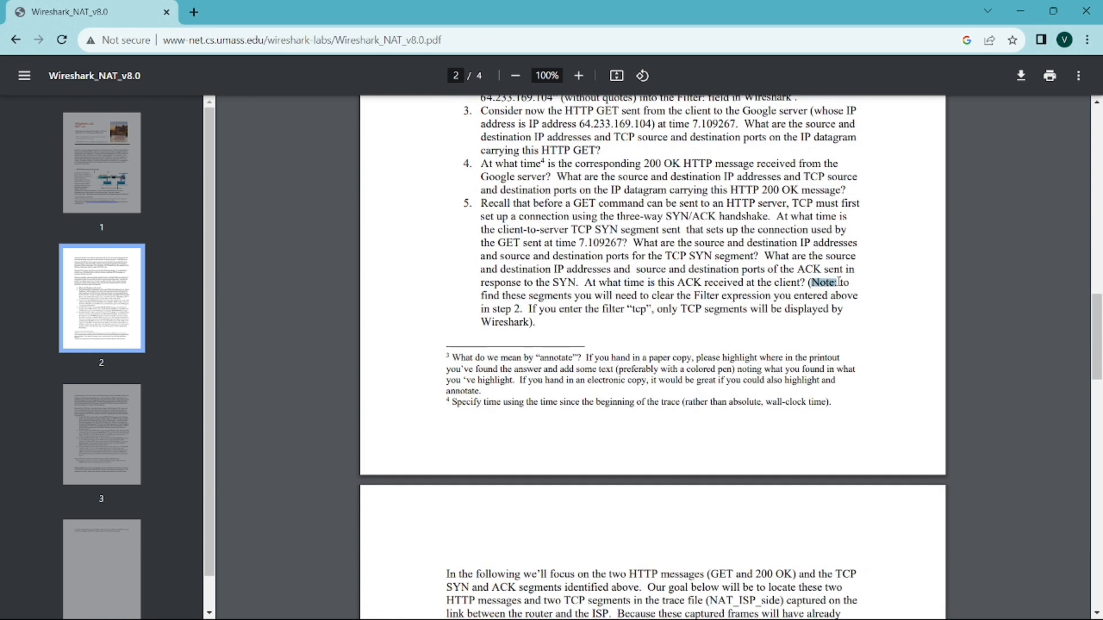
mouse_move(632, 309)
left_mouse_down()
mouse_move(651, 312)
mouse_move(641, 311)
left_mouse_up()
left_click(654, 316)
left_click(660, 328)
Read page 3 of the lab PDF, covering the instruction to open NAT_ISP_side and questions 6 to 10
scroll(655, 327, "down", 6)
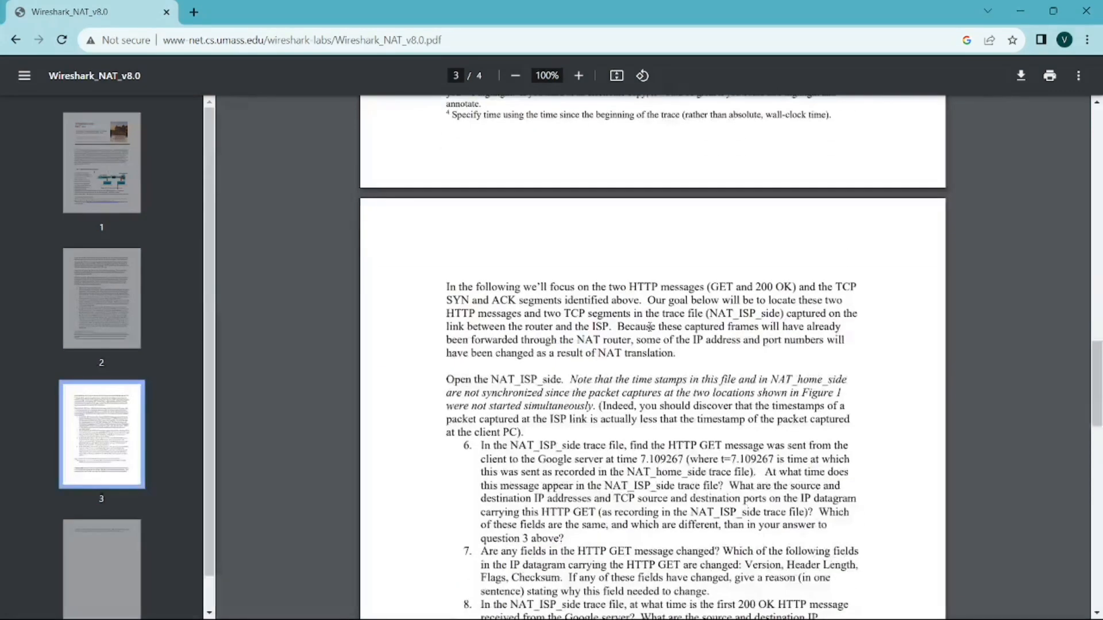
scroll(649, 327, "down", 4)
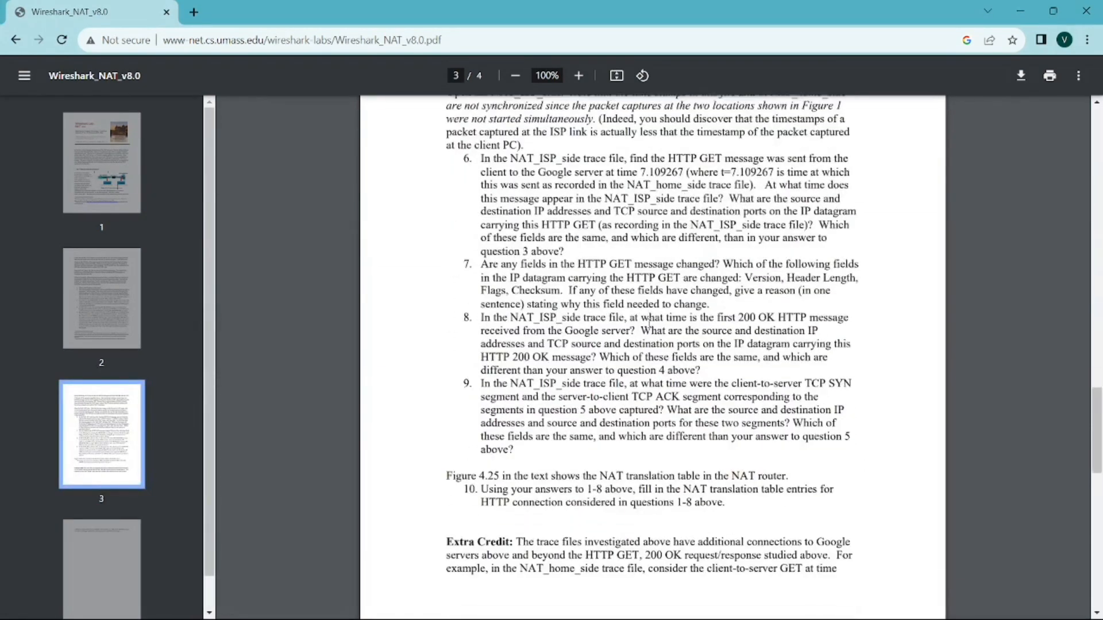
scroll(648, 320, "up", 4)
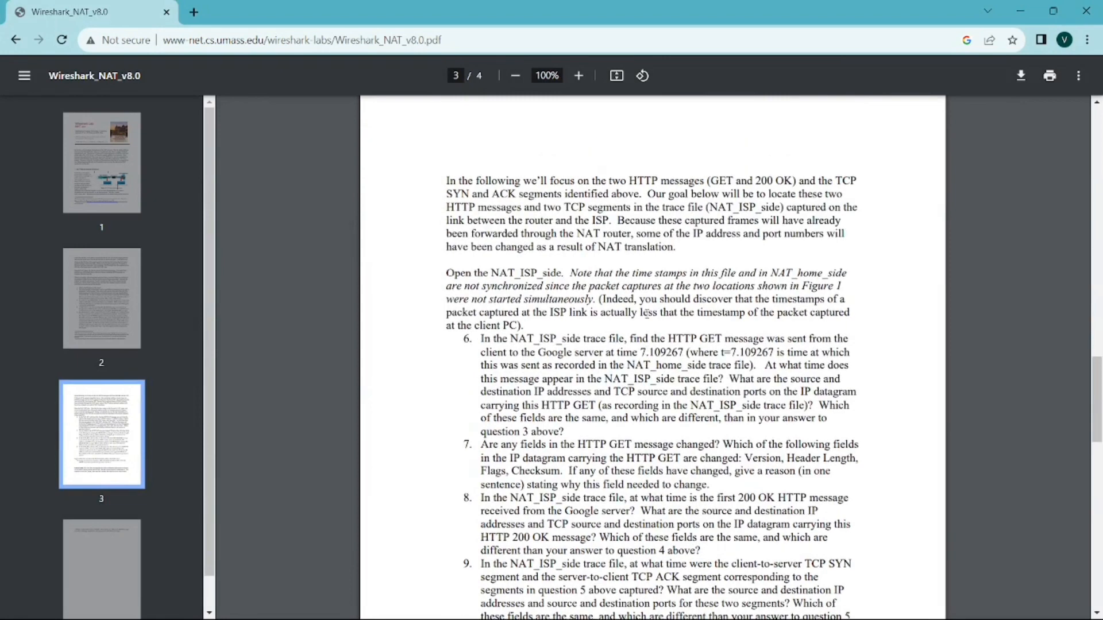
scroll(646, 317, "down", 1)
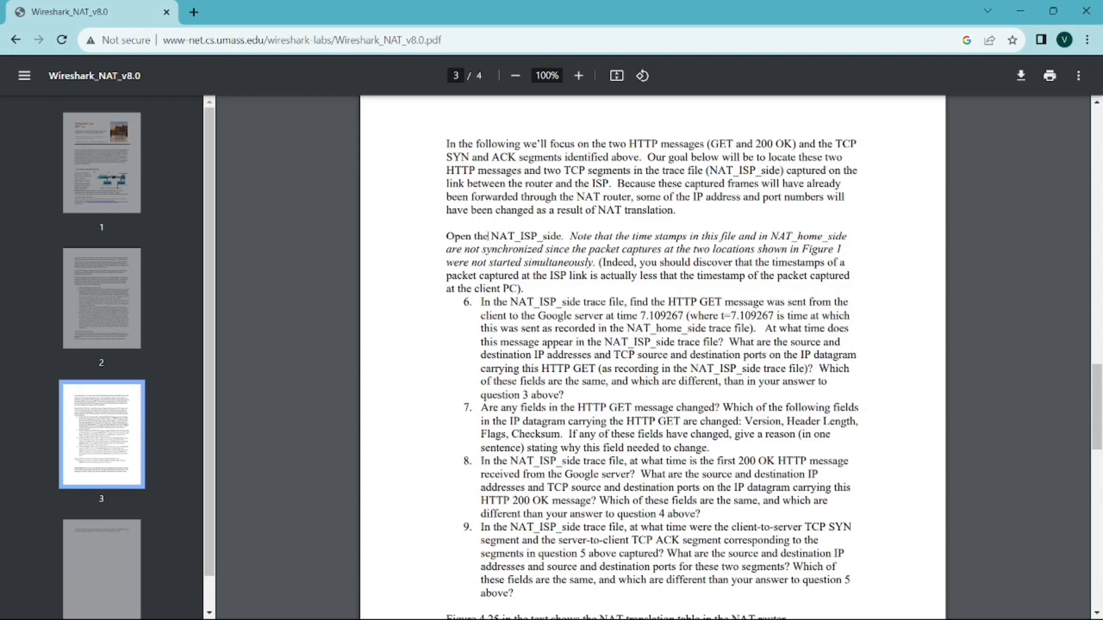
left_click_drag(487, 236, 563, 236)
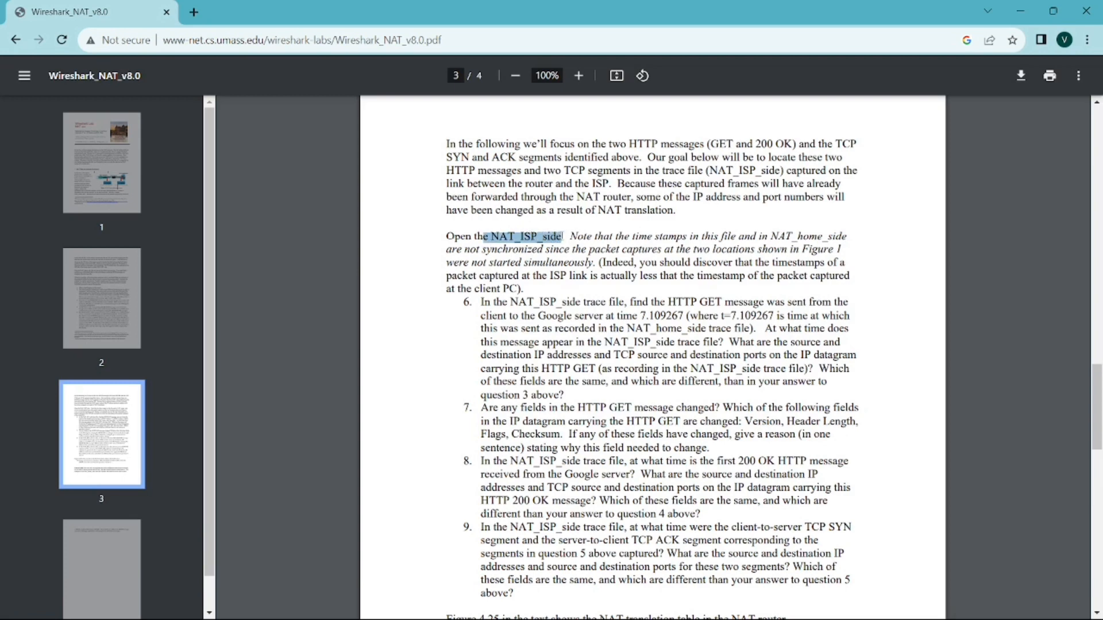
left_click(562, 236)
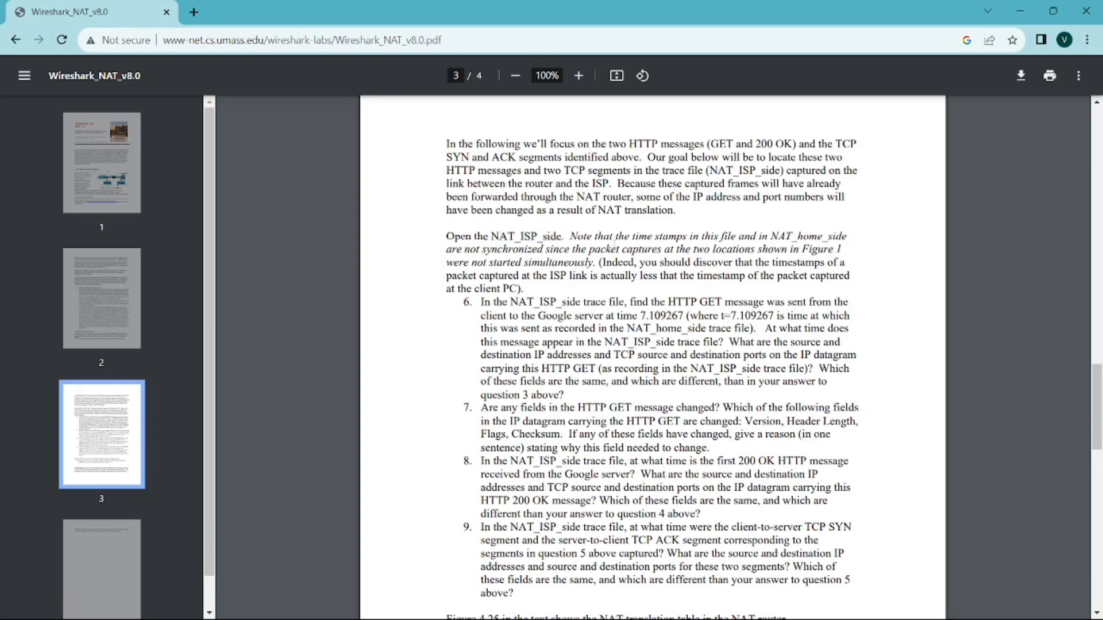
Switch to the wireshark-traces folder in File Explorer and open the NAT_ISP_side capture with Wireshark
key("super+Tab")
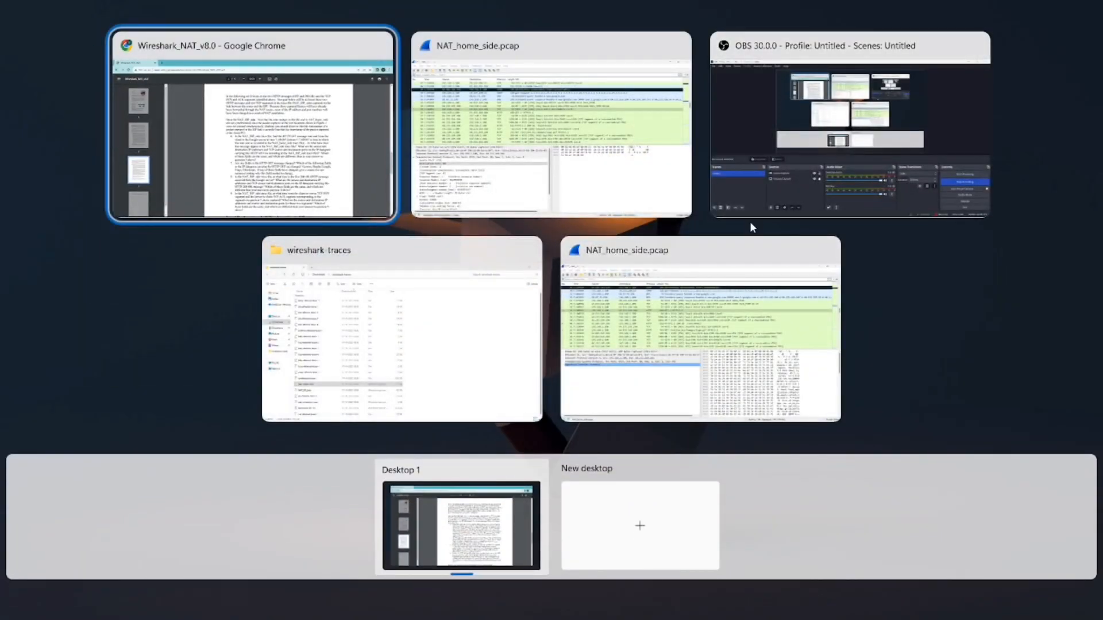
left_click(827, 249)
left_click(588, 271)
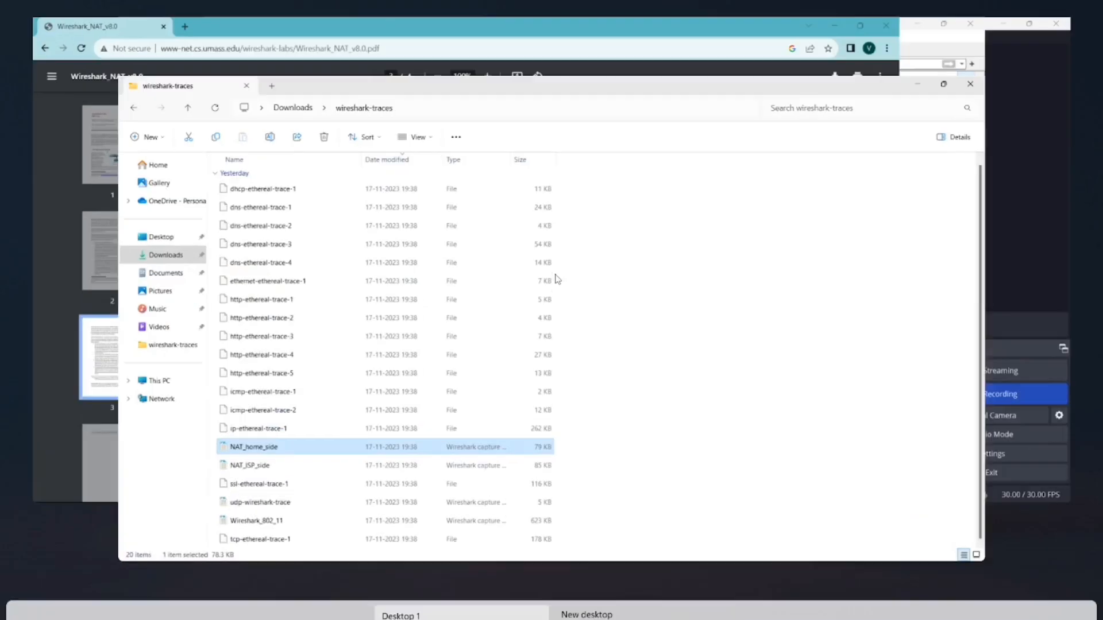
left_click(155, 505)
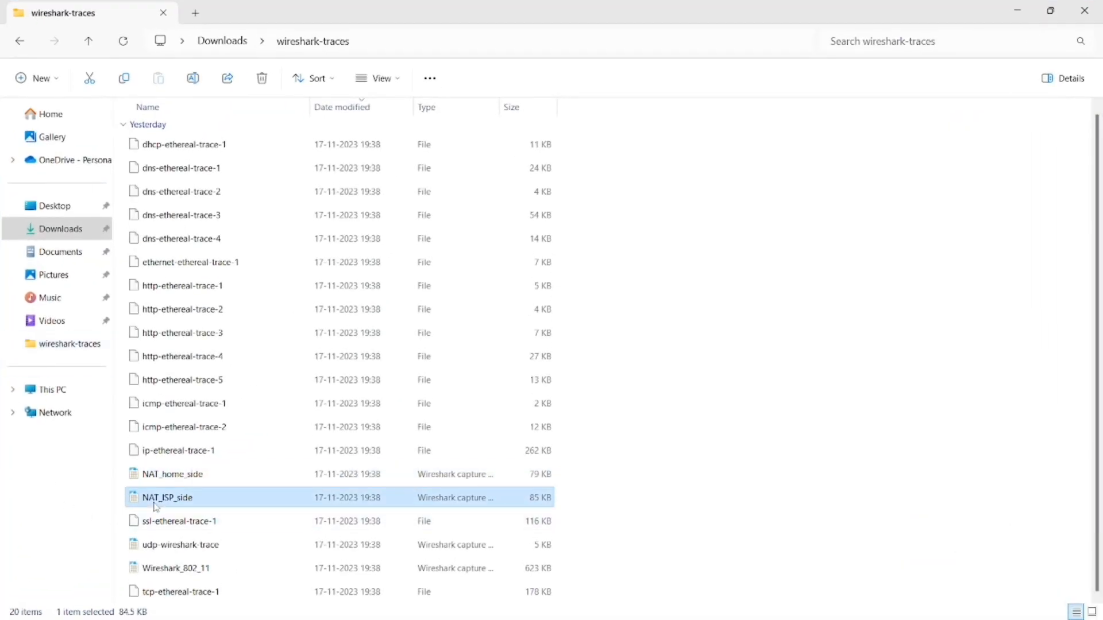
right_click(168, 505)
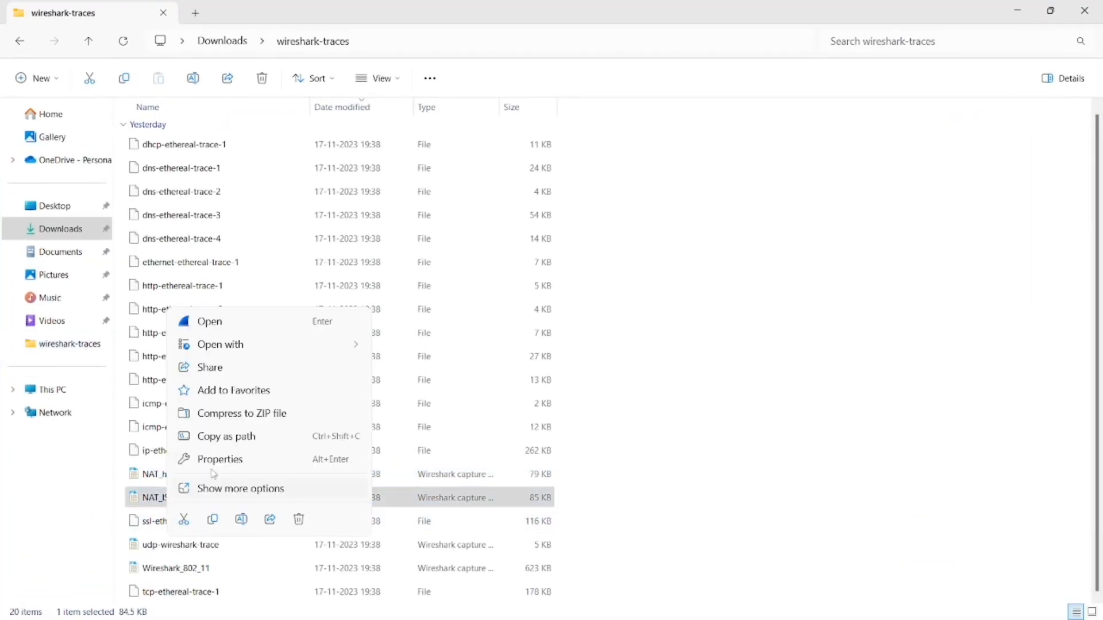
mouse_move(294, 349)
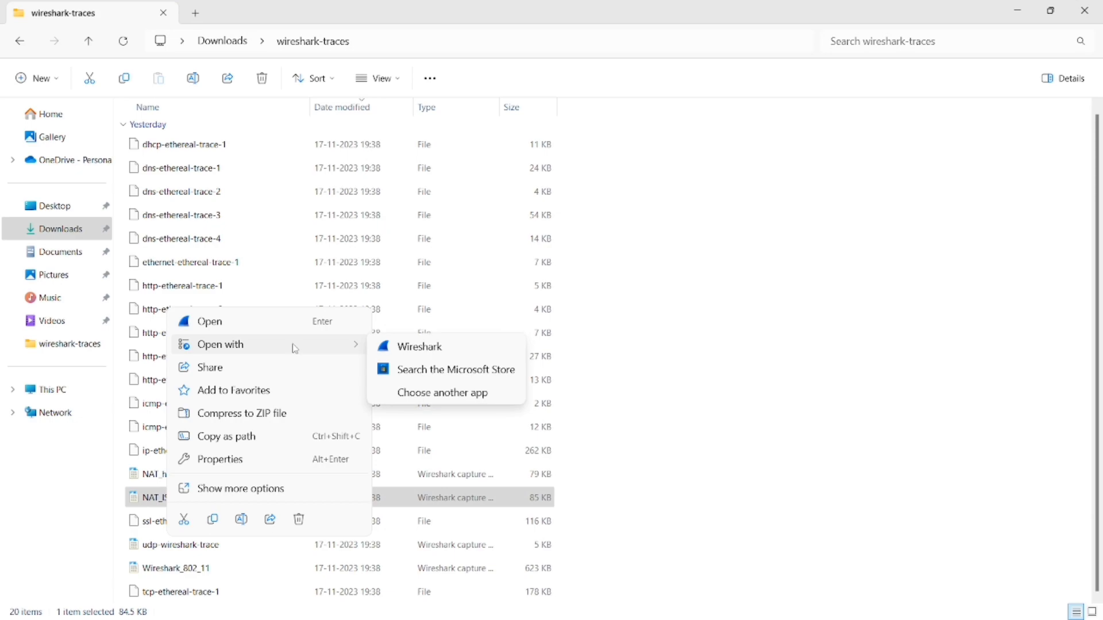
left_click(428, 347)
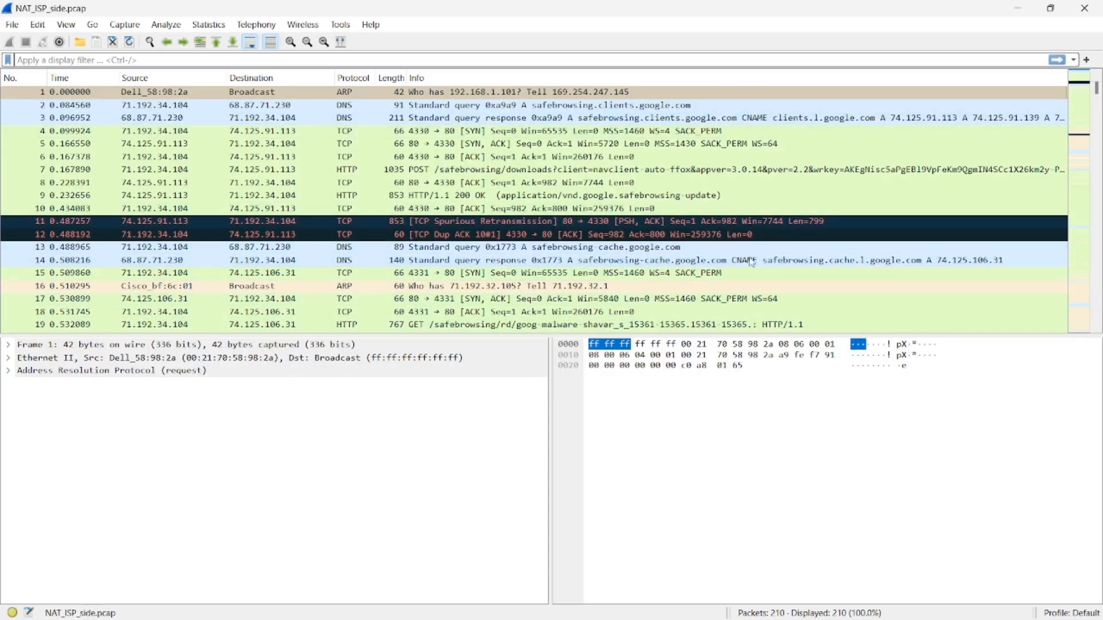
Find the HTTP GET sent to the Google server 64.233.169.104 in the packet list and select it
scroll(634, 263, "down", 13)
scroll(635, 263, "down", 14)
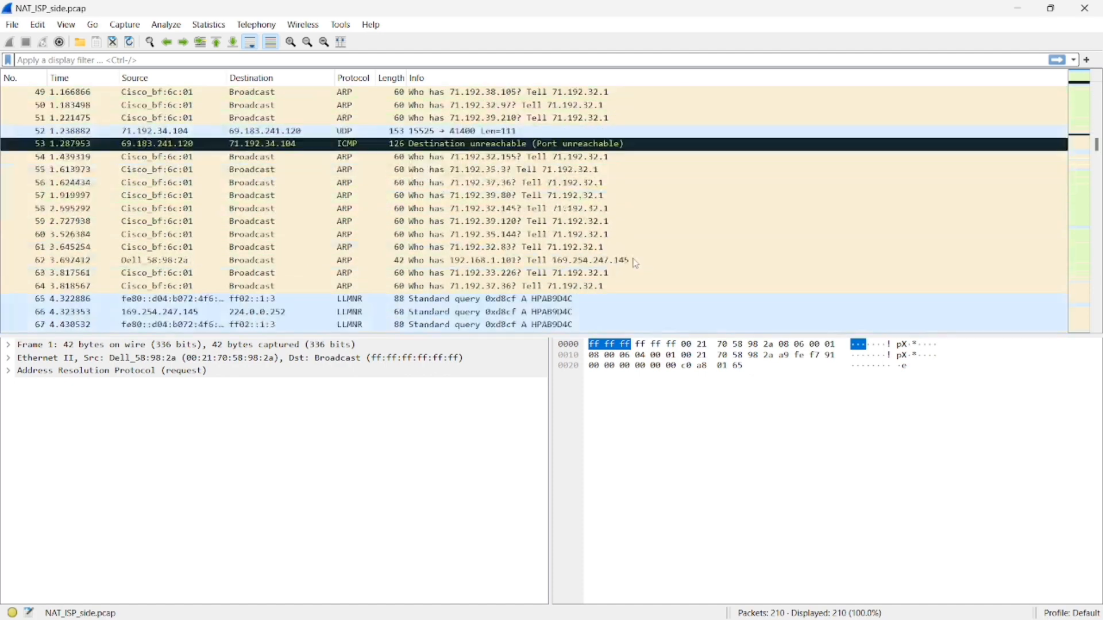
scroll(634, 259, "up", 2)
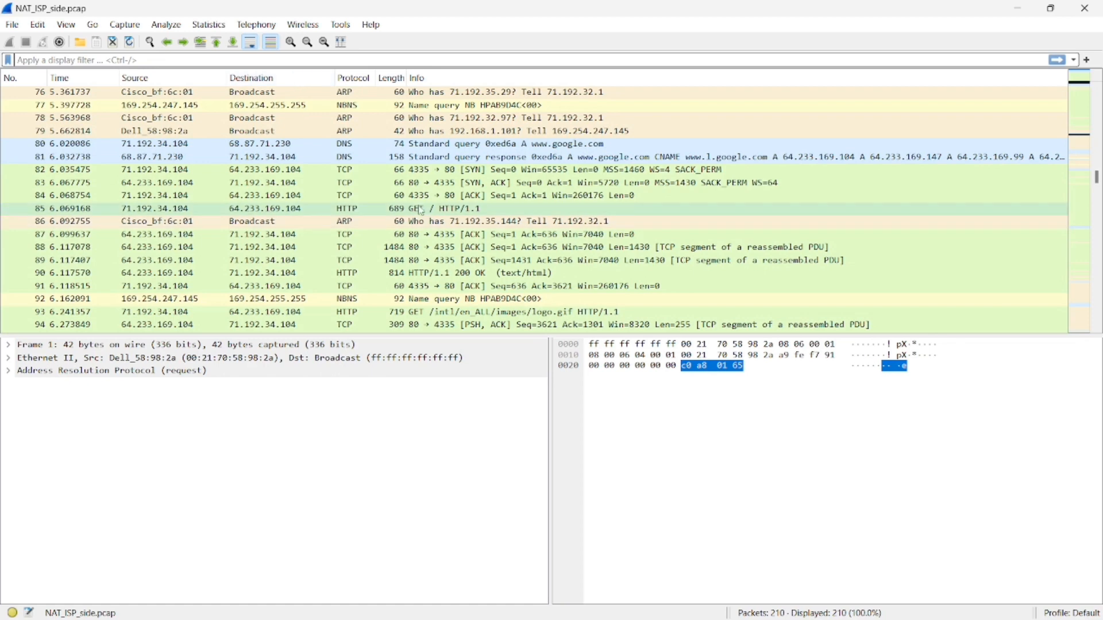
left_click(420, 210)
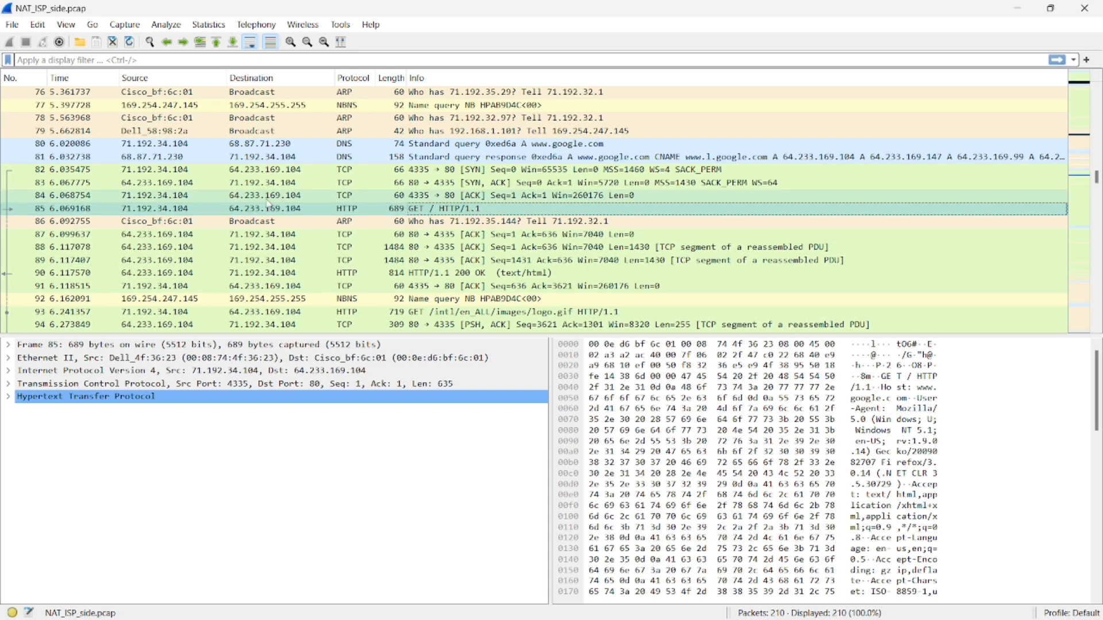
Read question 6's part on the message time in the lab PDF in Chrome, and check the GET's time in the NAT_ISP_side capture in Wireshark
key("super+Tab")
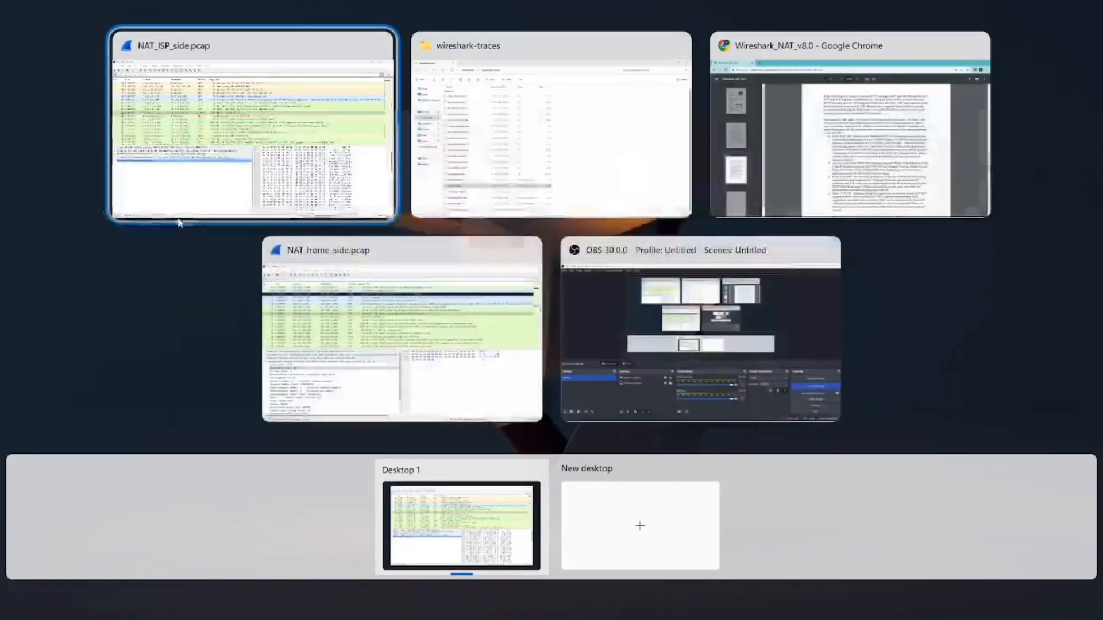
key("Right")
key("Right")
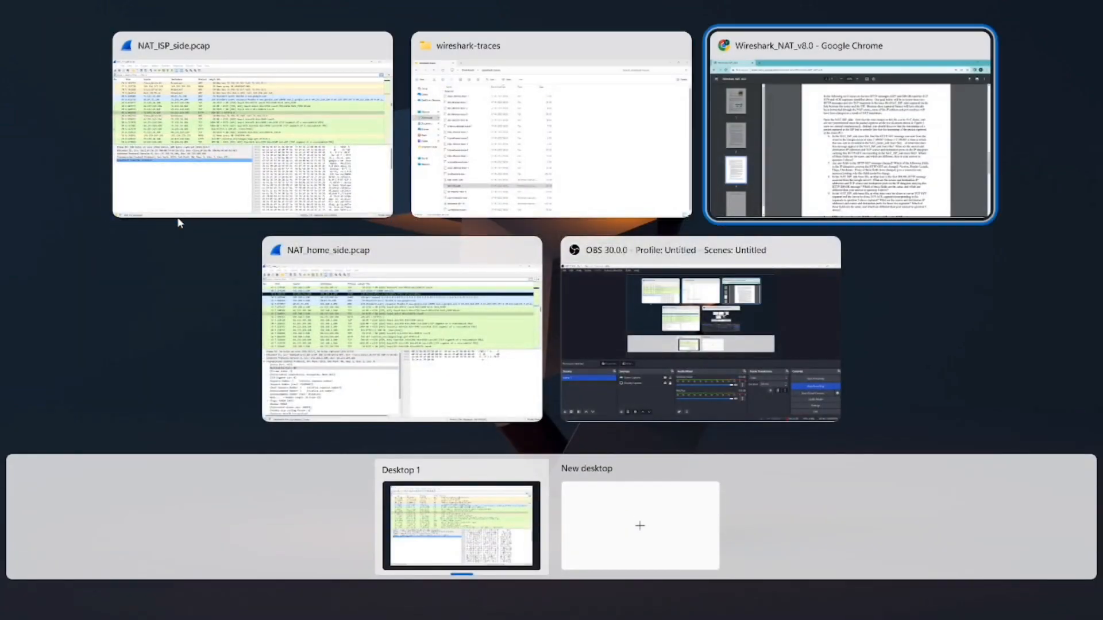
key("Return")
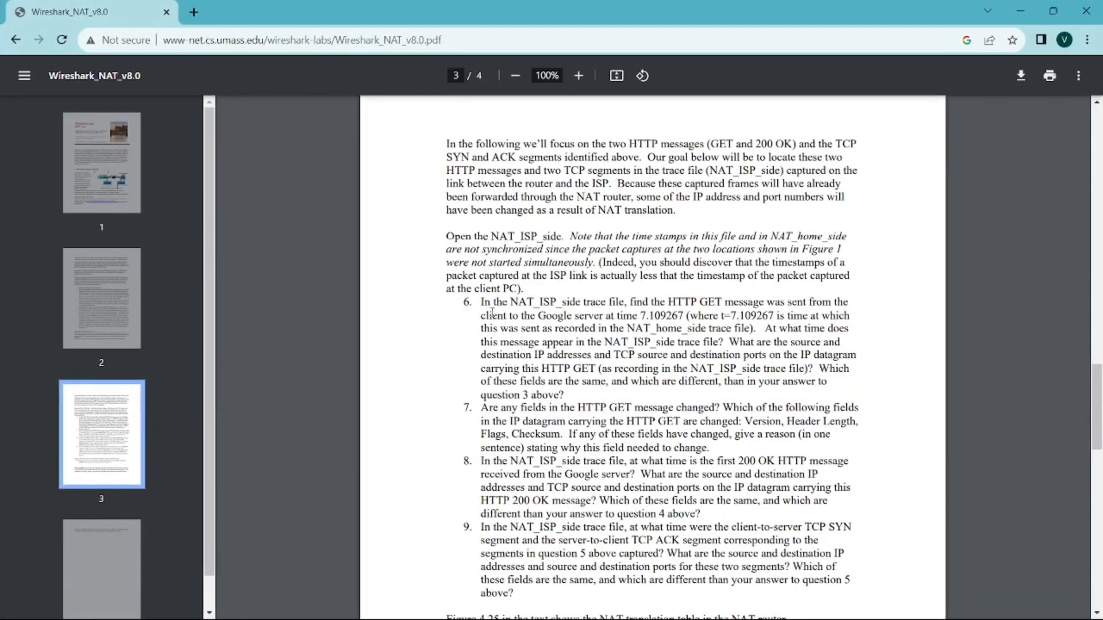
scroll(544, 339, "down", 1)
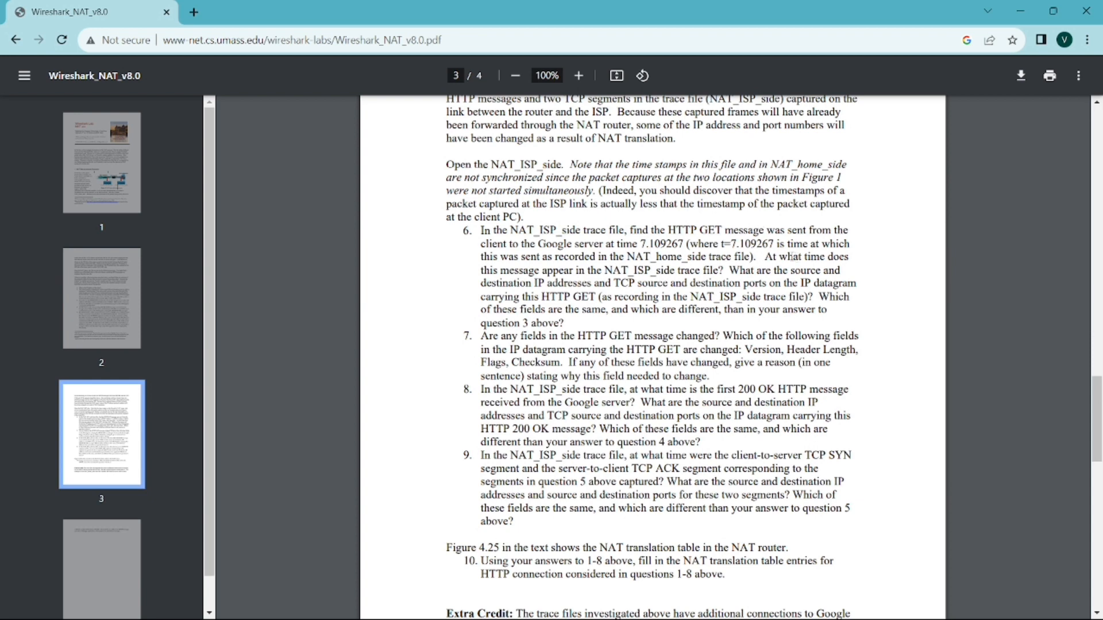
left_click_drag(794, 257, 832, 257)
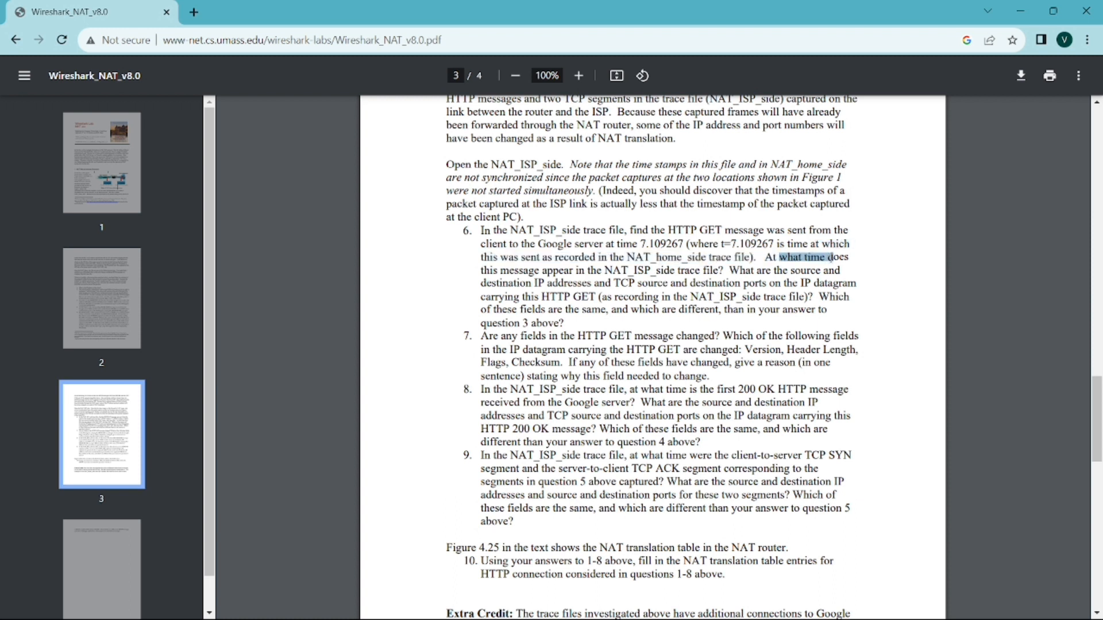
left_click(834, 264)
key("super+Tab")
key("Return")
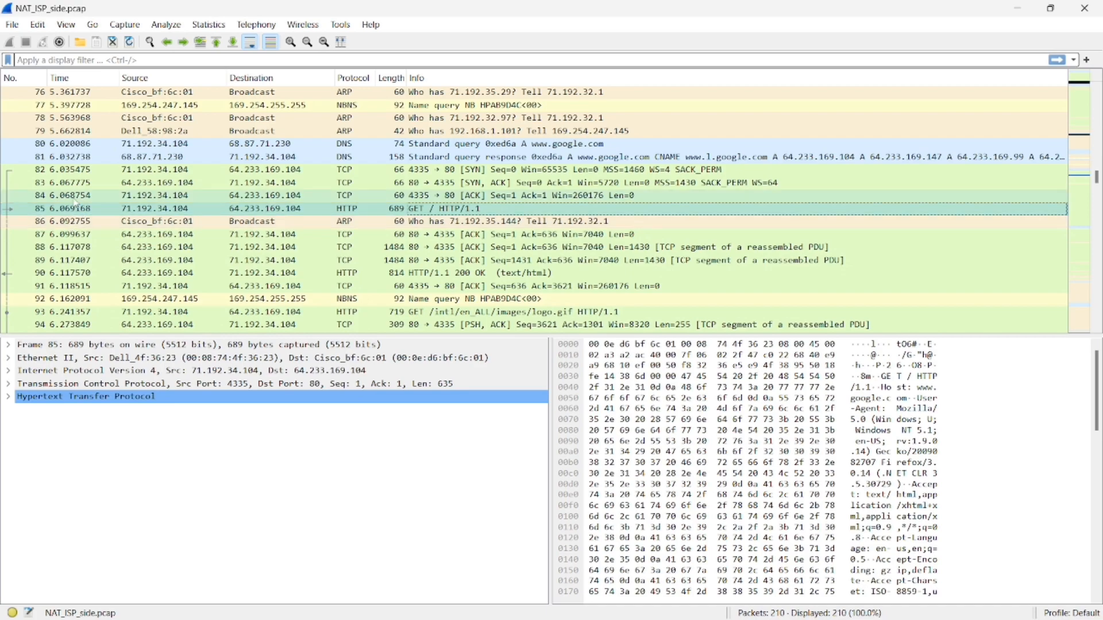
Return to the lab PDF in Chrome and read question 6's part on the IP addresses and TCP ports of the GET
key("super+Tab")
key("Right")
key("Return")
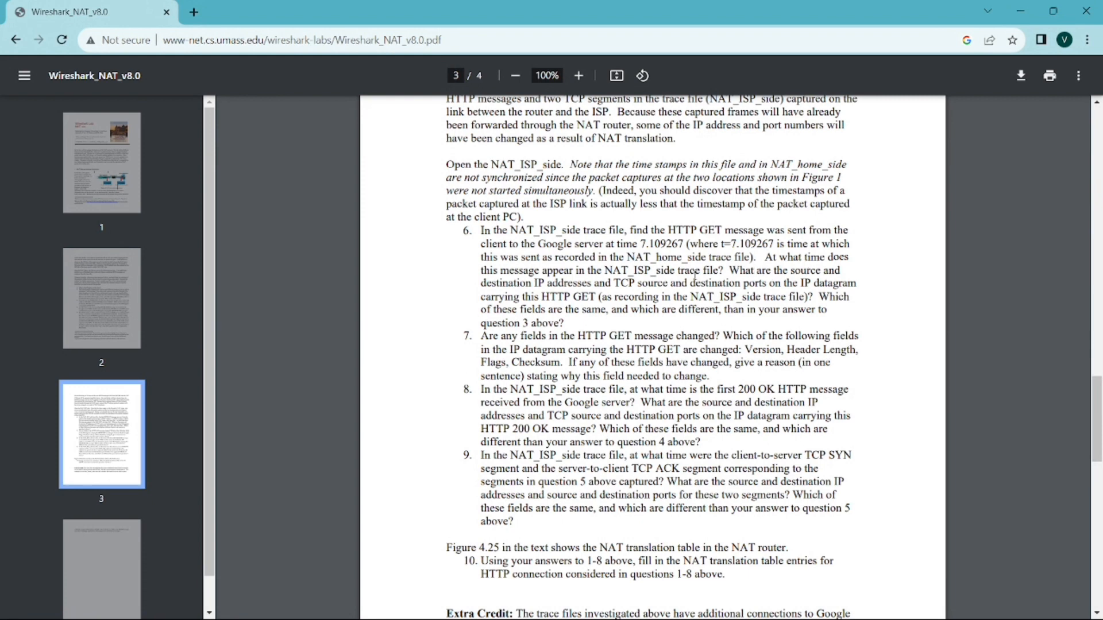
left_click_drag(496, 283, 857, 284)
left_click_drag(481, 297, 596, 297)
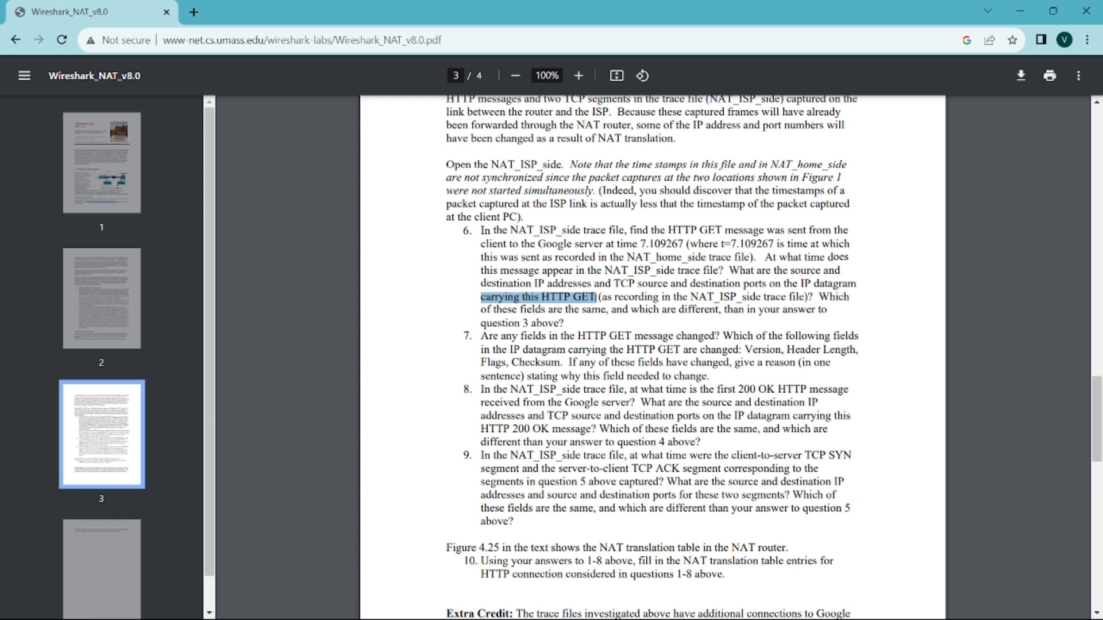
left_click(596, 297)
Switch back to NAT_ISP_side in Wireshark and examine the GET's source and destination IP addresses and TCP ports, expanding its TCP details
key("super+Tab")
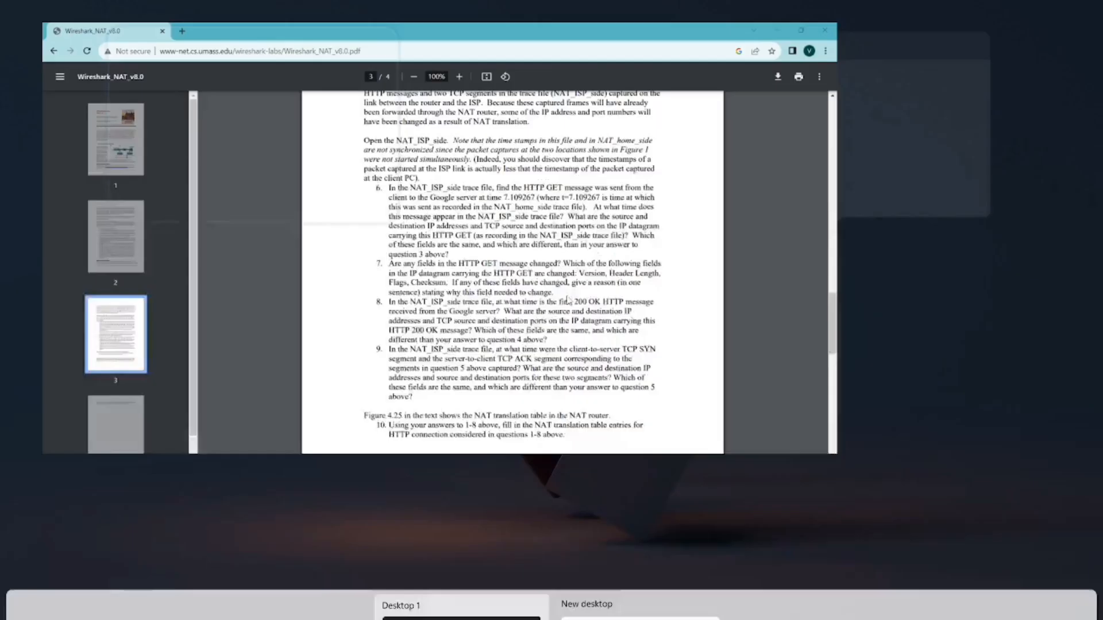
key("Return")
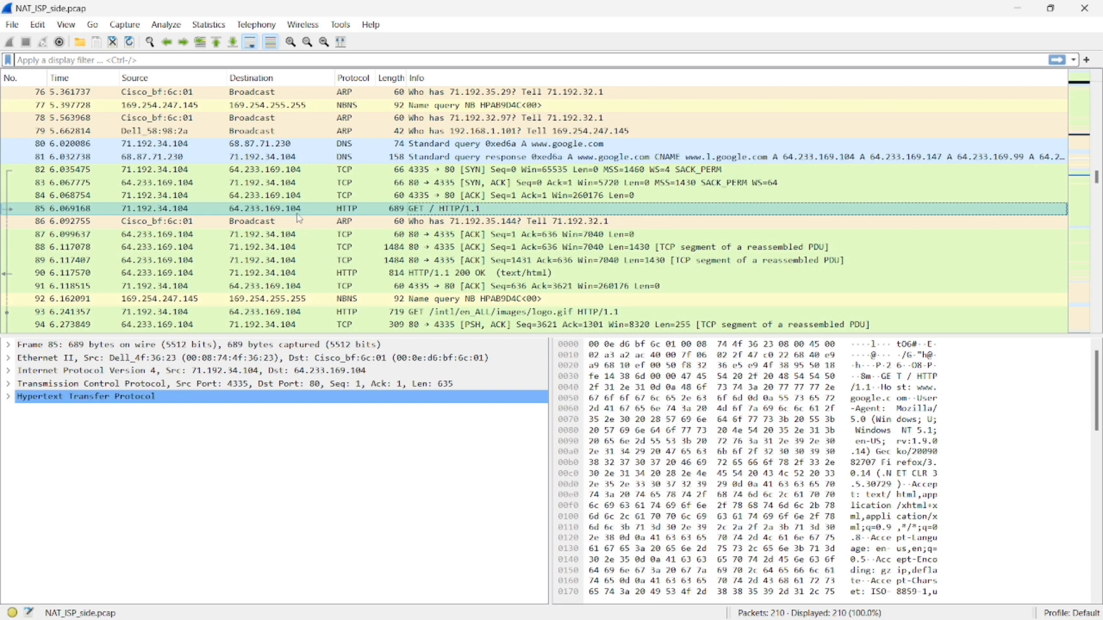
left_click(103, 385)
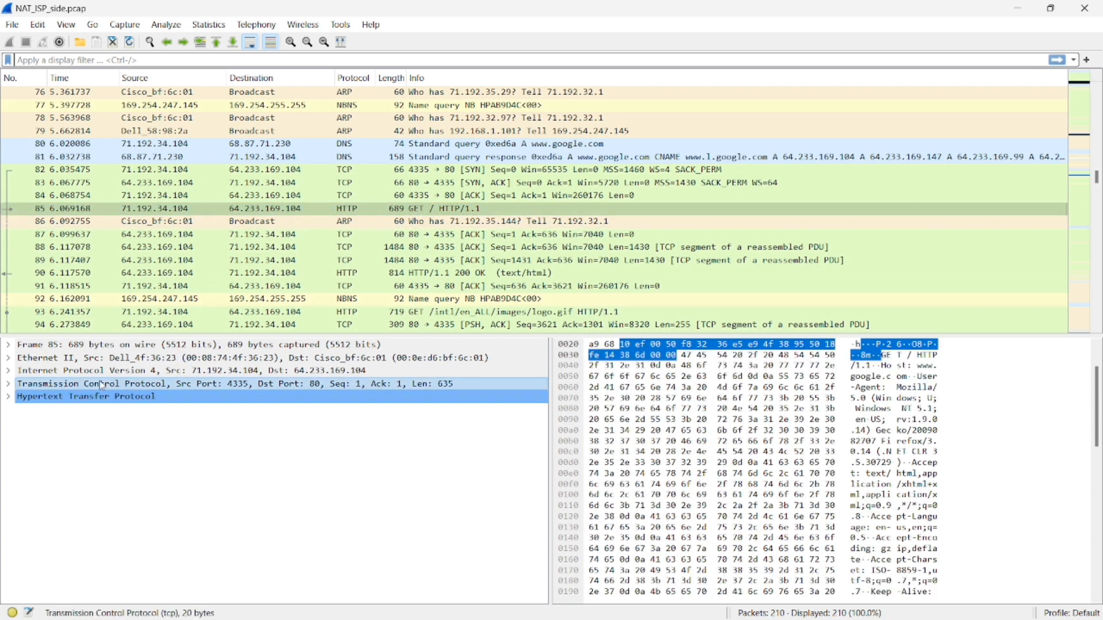
left_click(8, 385)
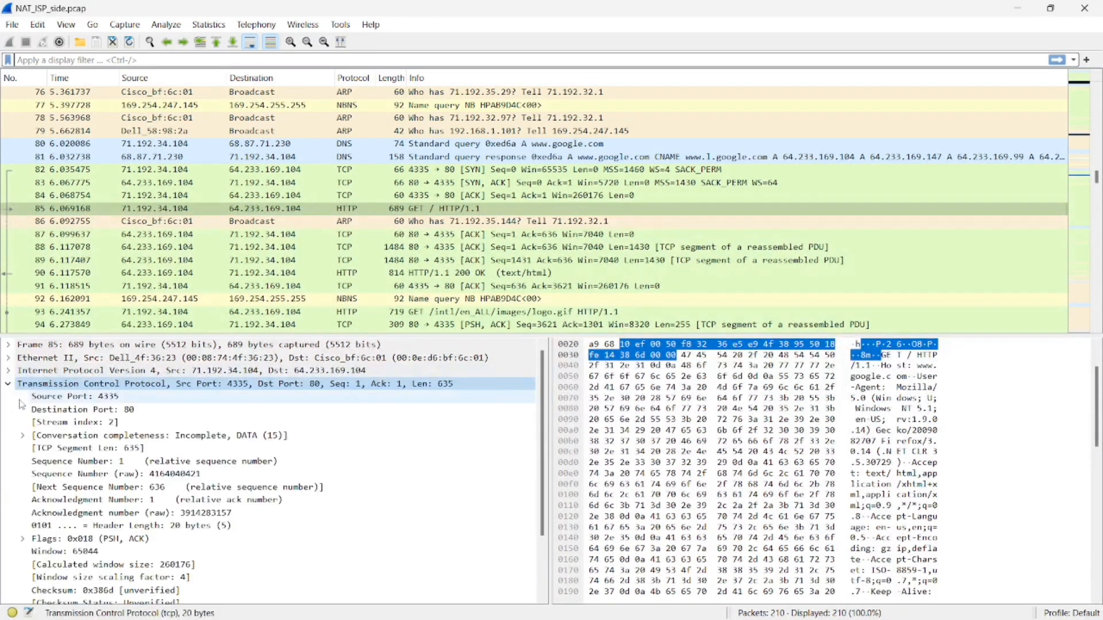
left_click(76, 397)
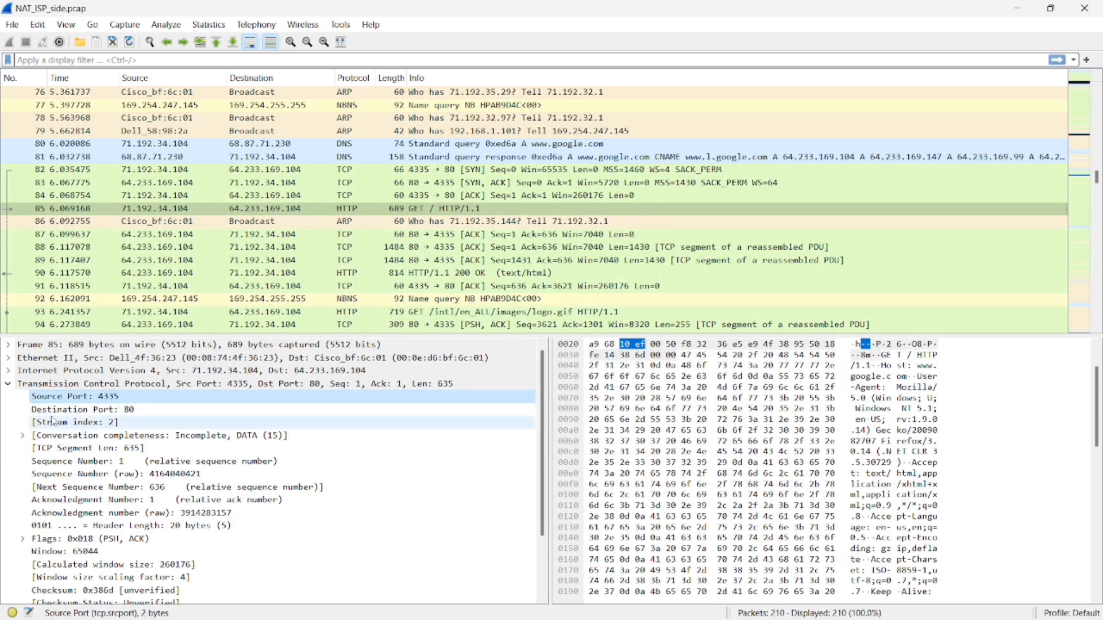
left_click(124, 410)
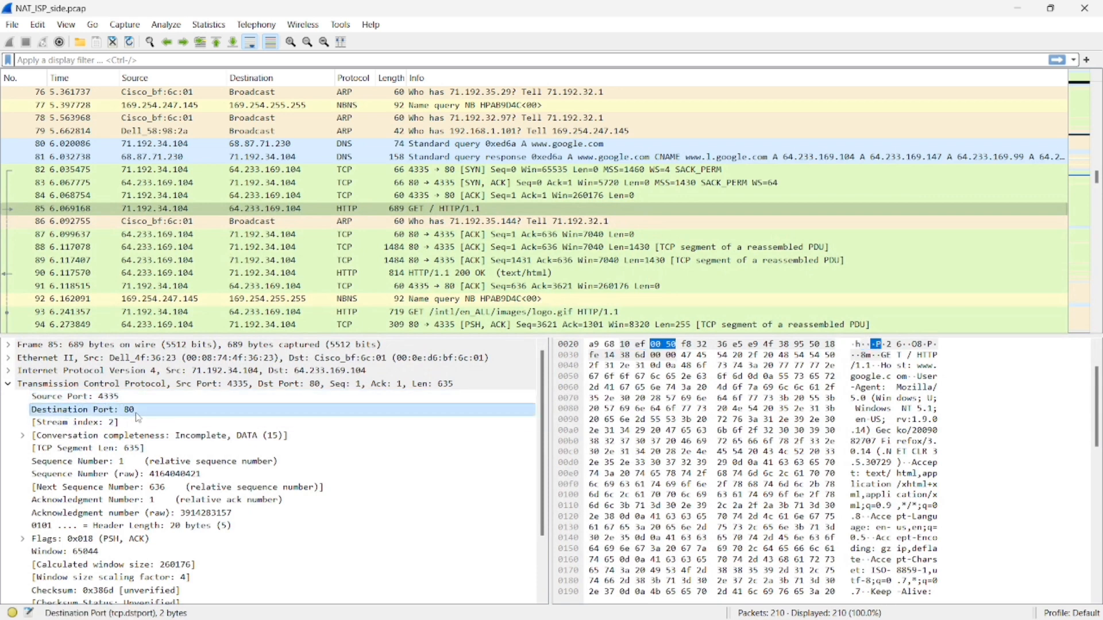
Return to the lab PDF in Chrome and read question 6's closing part on which fields match or differ from question 3
key("super+Tab")
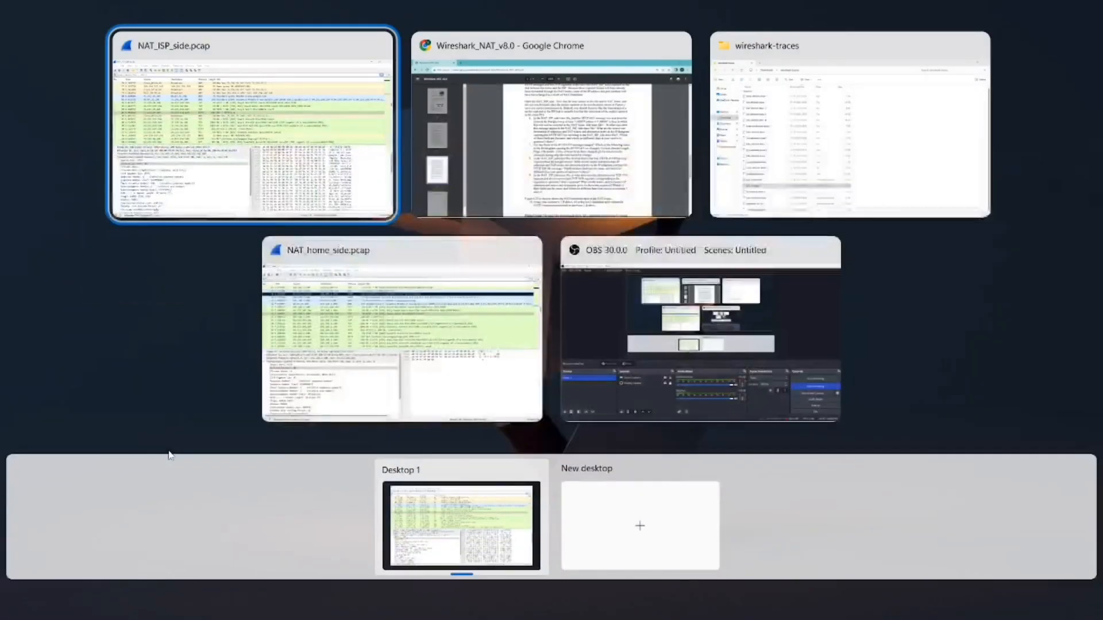
key("Right")
key("Return")
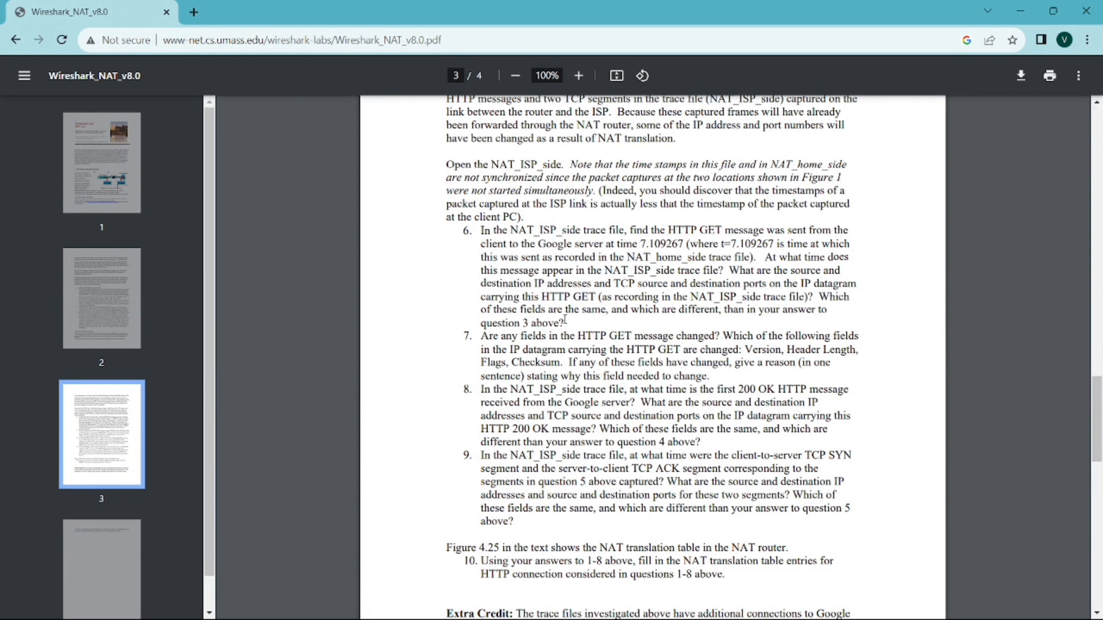
left_click_drag(823, 296, 567, 324)
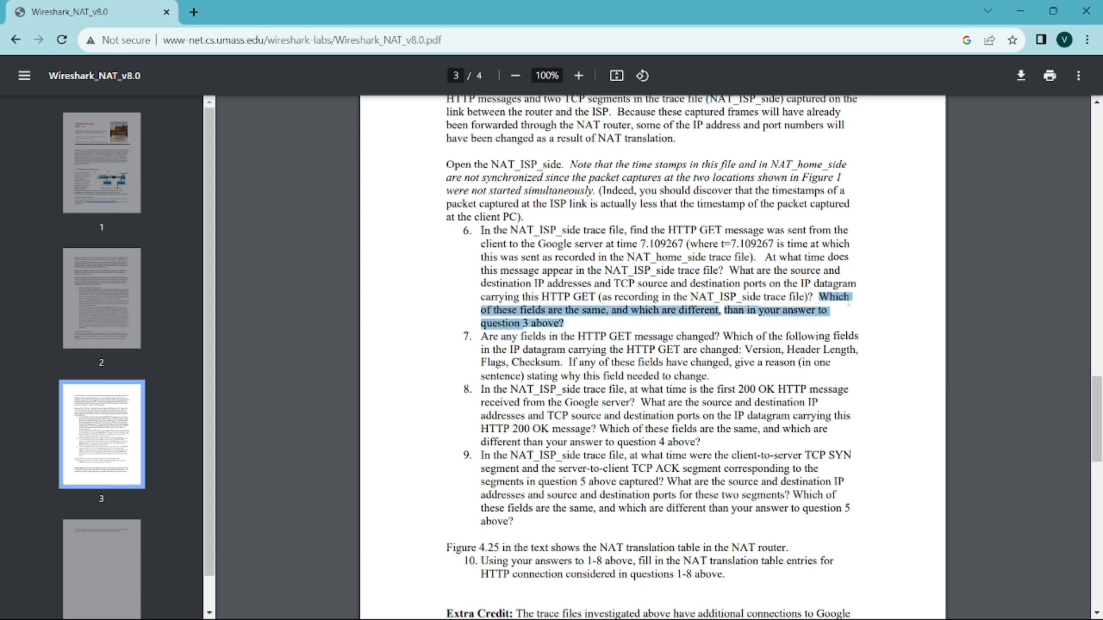
left_click(591, 324)
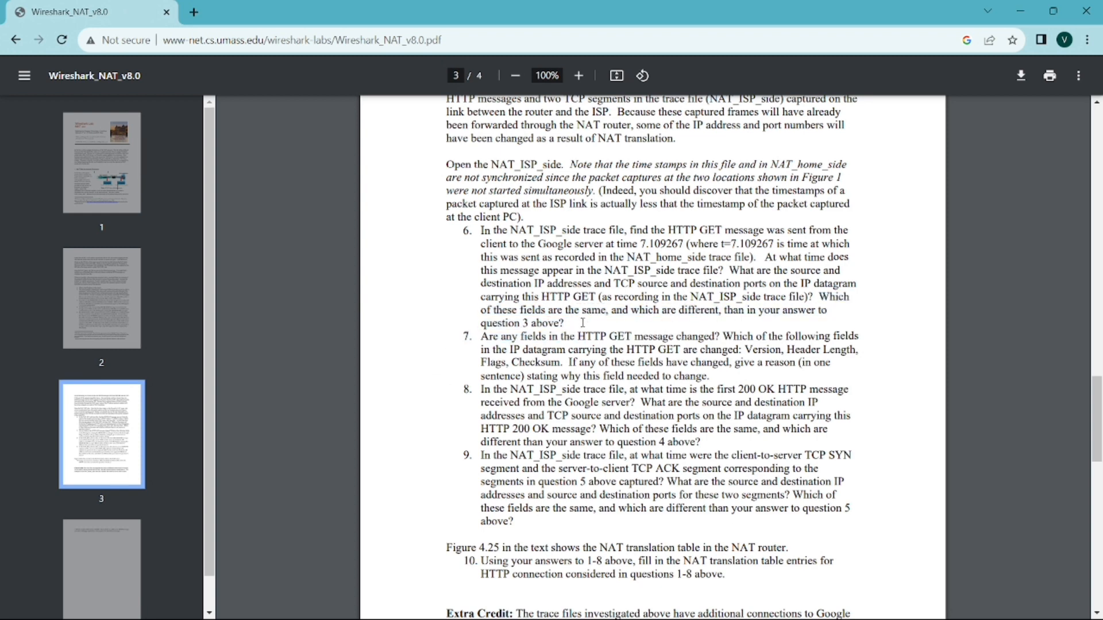
Reread question 3 on page 2 about the source and destination IP addresses and TCP ports of the HTTP GET
scroll(575, 323, "up", 10)
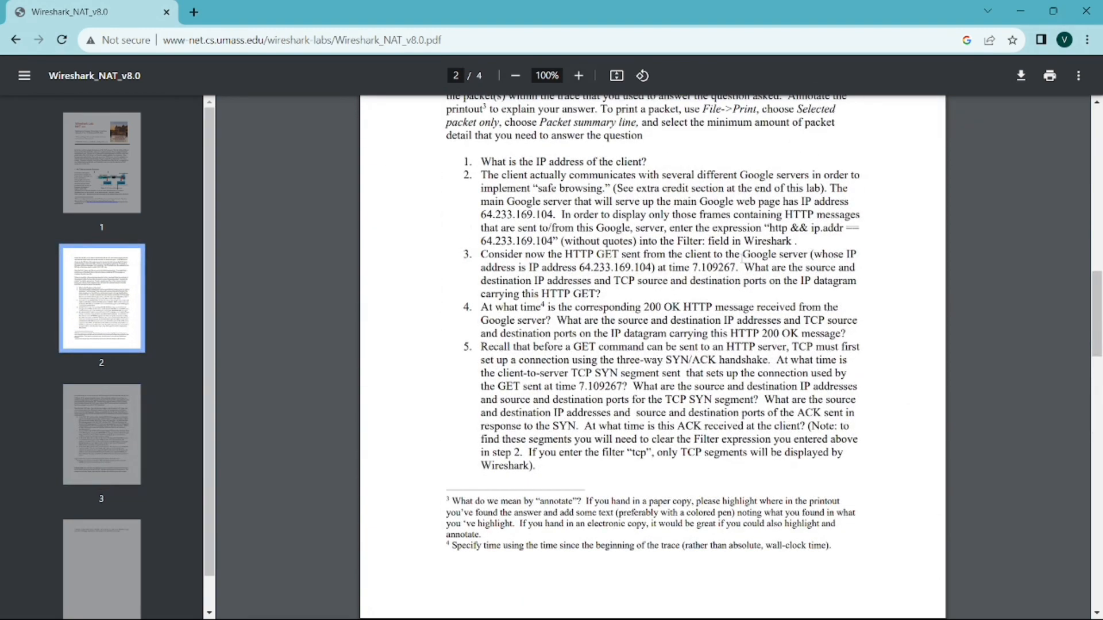
left_click_drag(806, 268, 604, 293)
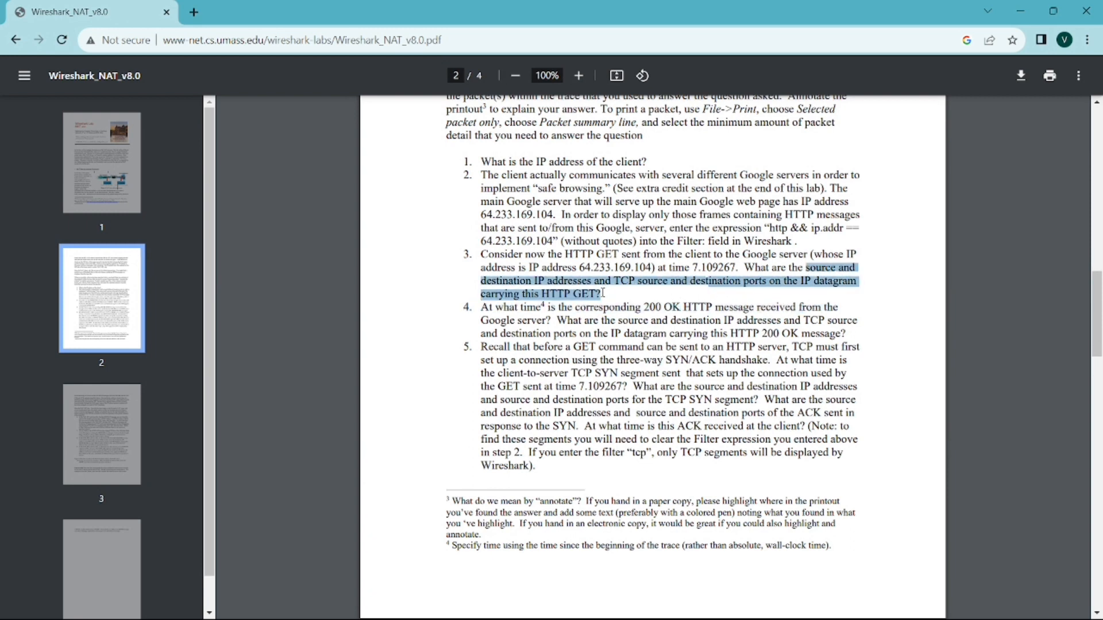
left_click(603, 293)
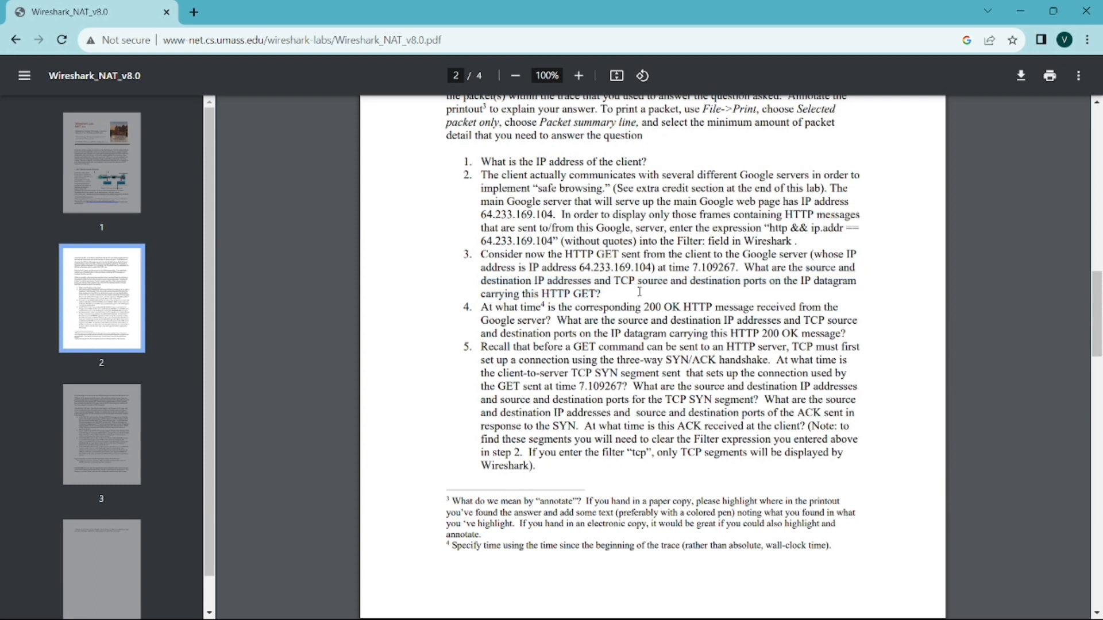
Switch to the NAT_home_side capture in Wireshark and check the GET's IP addresses and TCP ports for comparison
key("super+Tab")
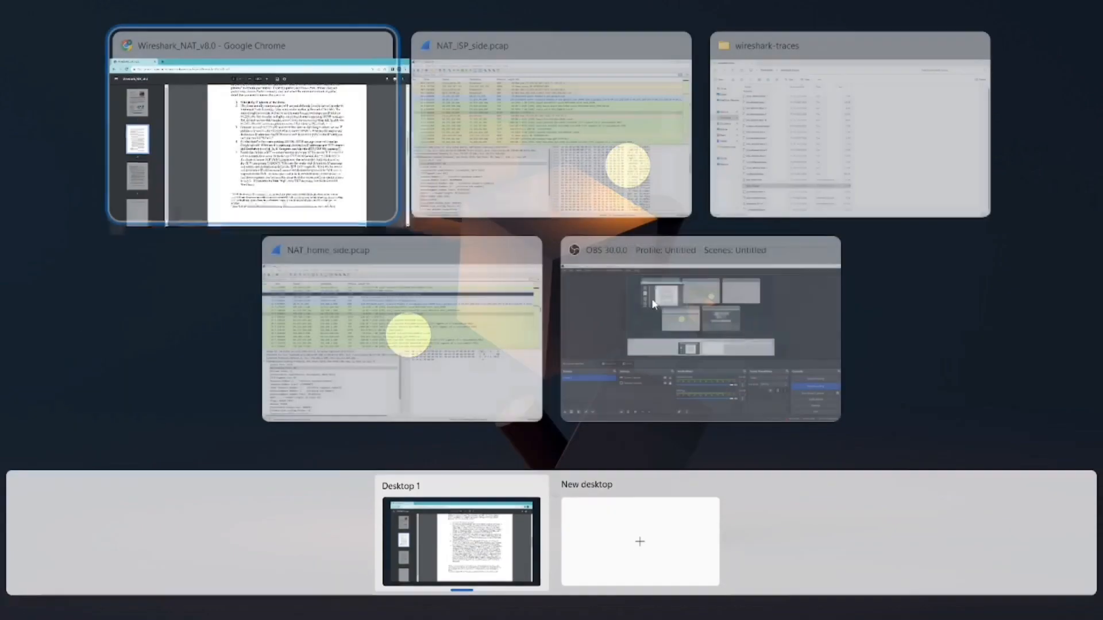
key("Down")
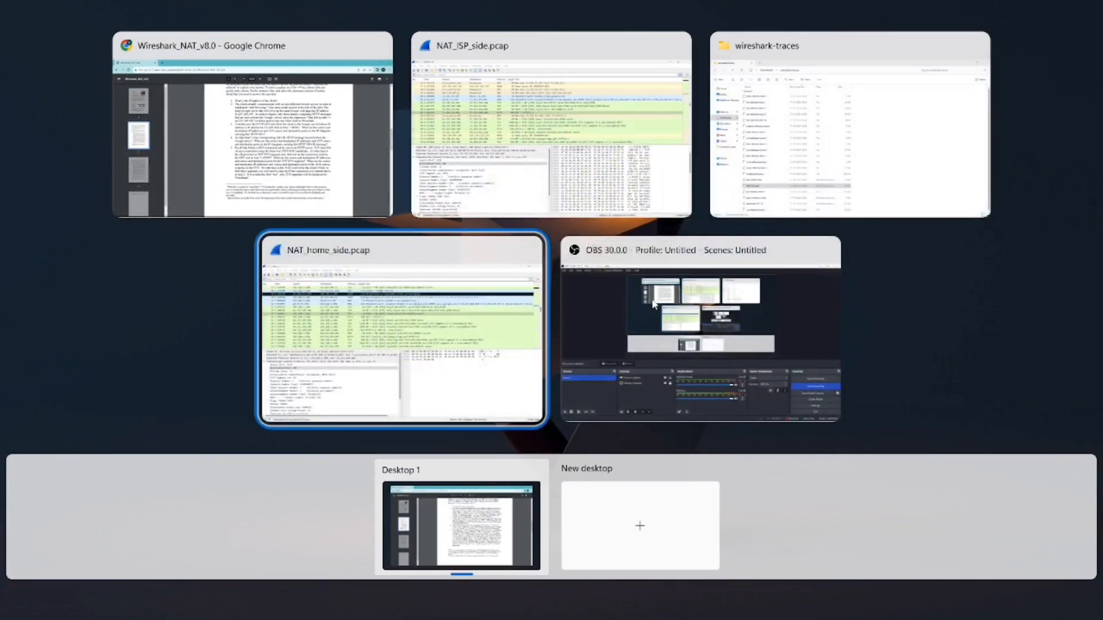
key("Return")
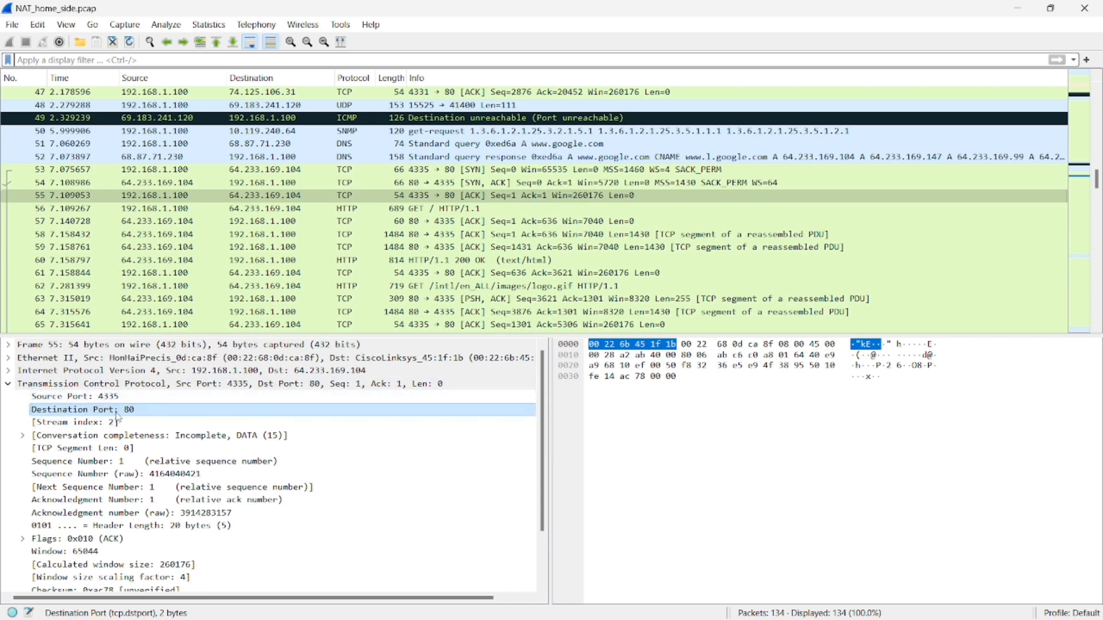
Arrange the NAT_home_side and NAT_ISP_side captures side by side in equally sized windows
left_click(1050, 8)
mouse_move(676, 616)
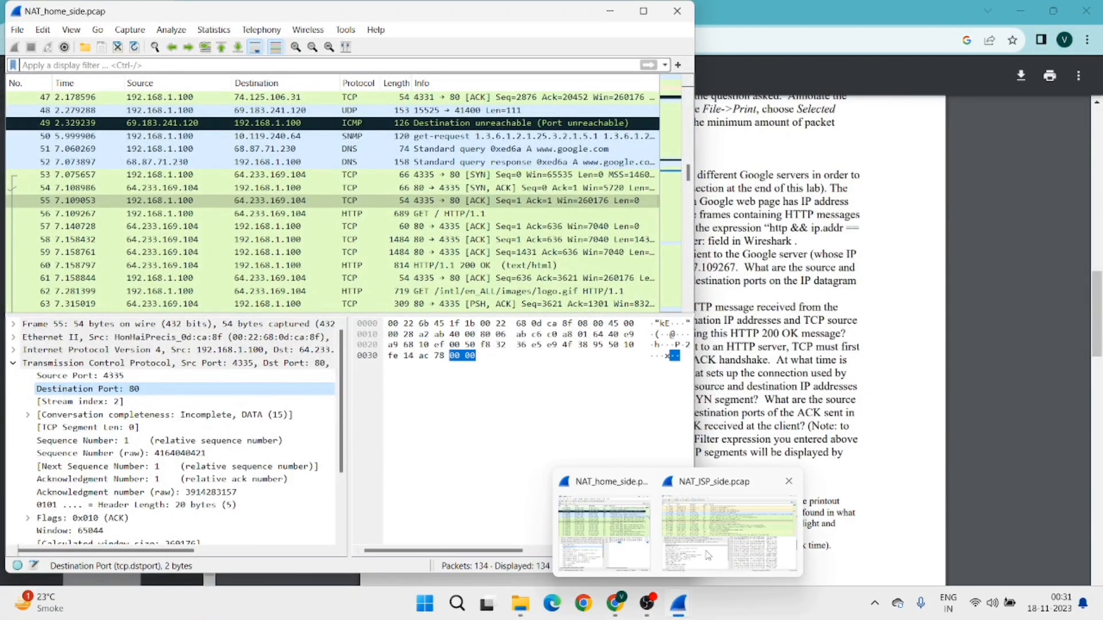
left_click(714, 550)
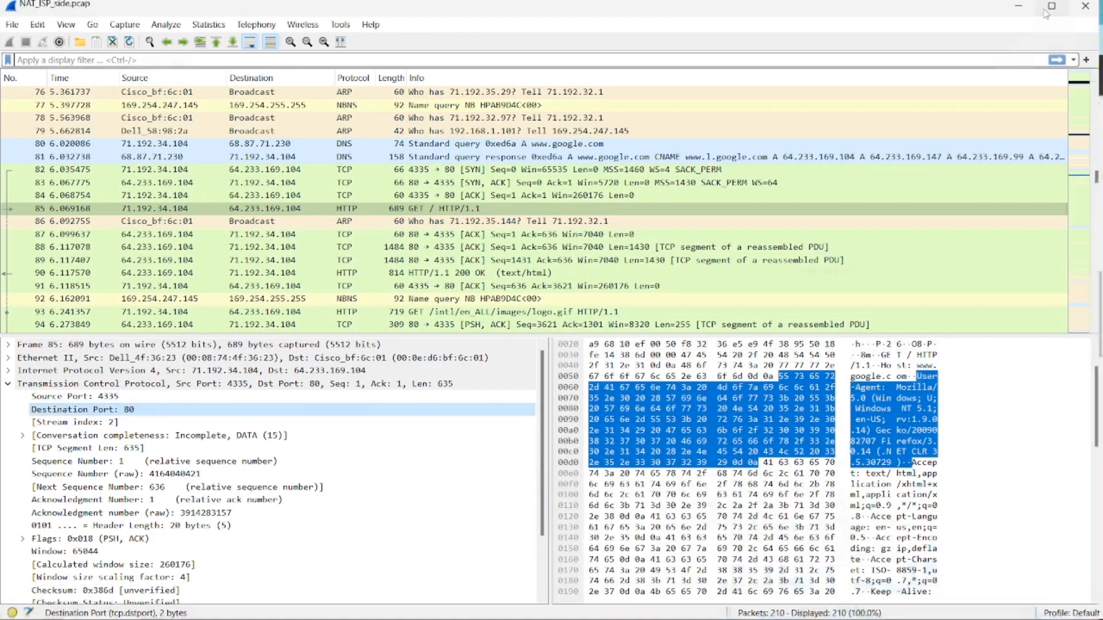
left_click(1051, 8)
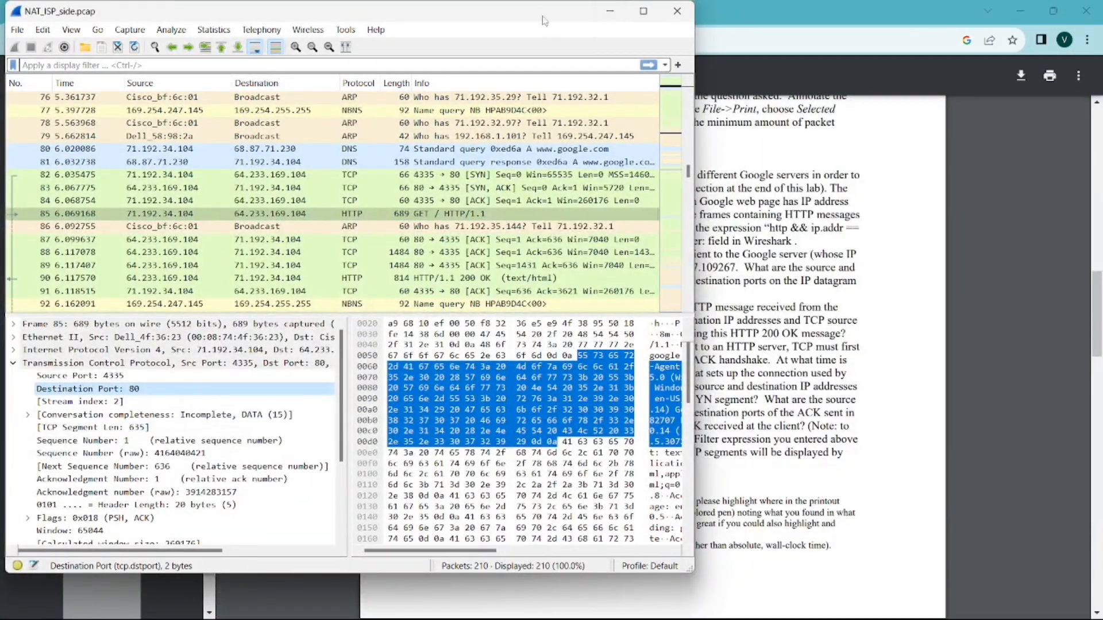
left_click_drag(538, 13, 1061, 5)
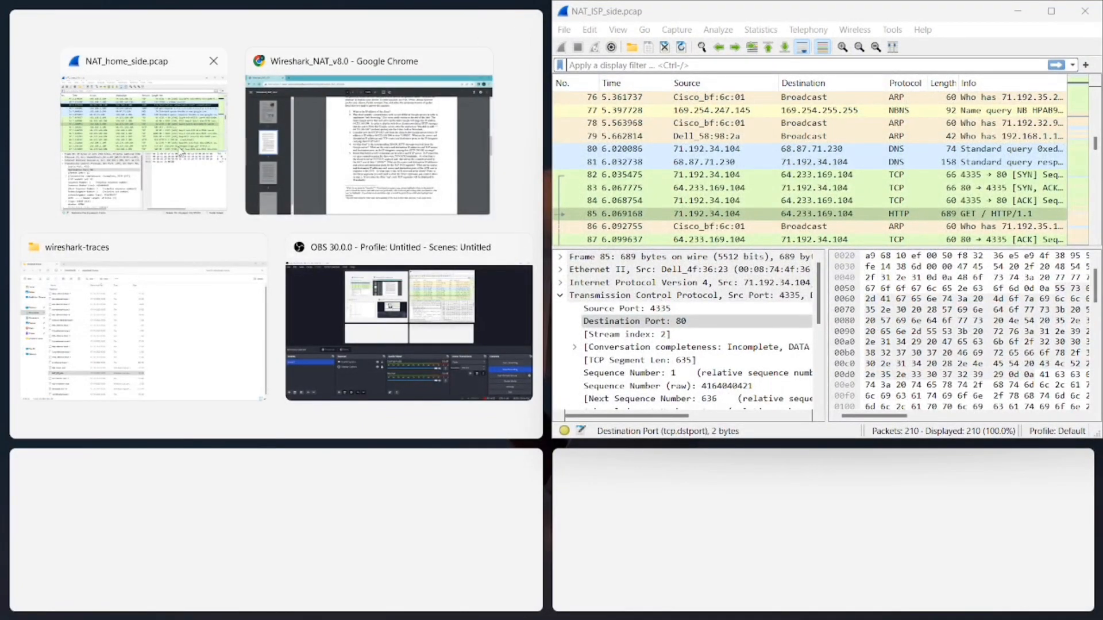
left_click(181, 152)
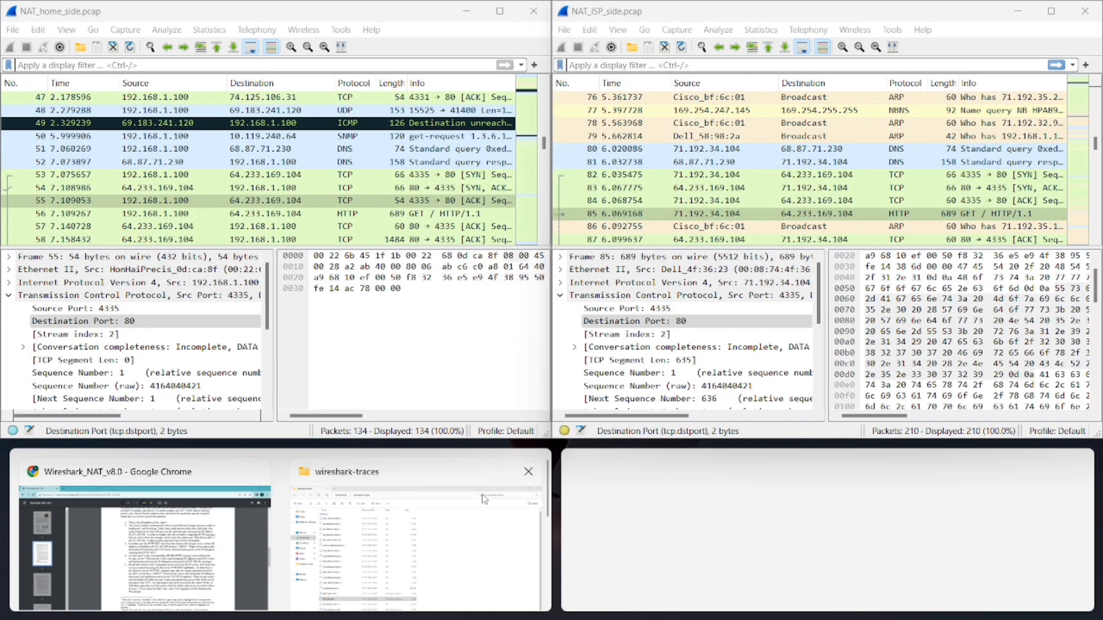
mouse_move(526, 478)
left_click(444, 335)
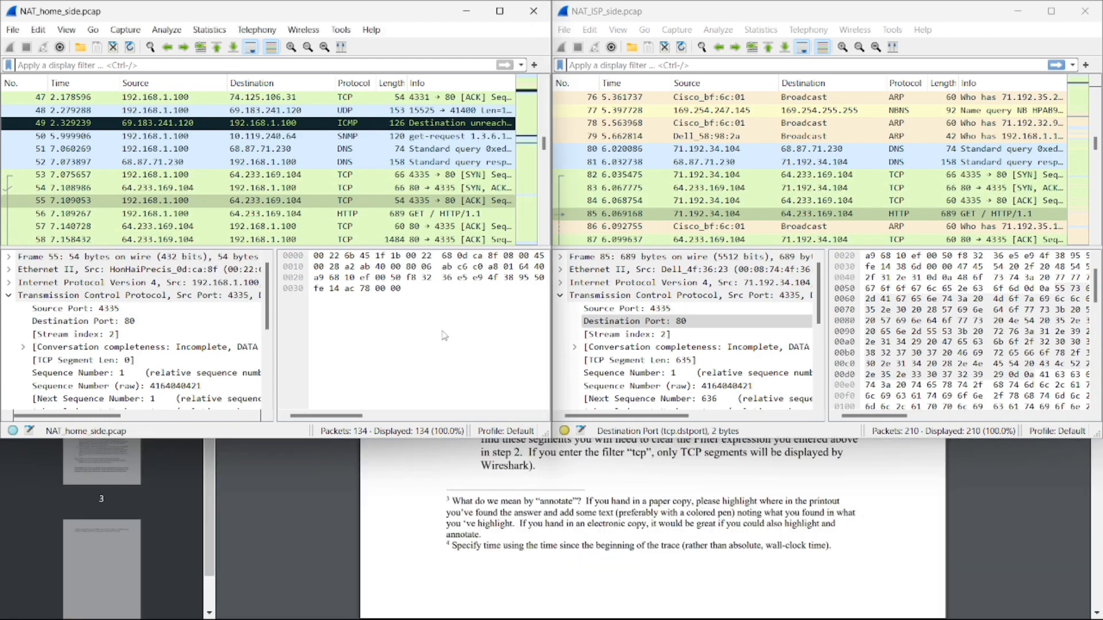
Bring the Google connection's packets into view in NAT_home_side and filter NAT_ISP_side to tcp
scroll(689, 241, "down", 3)
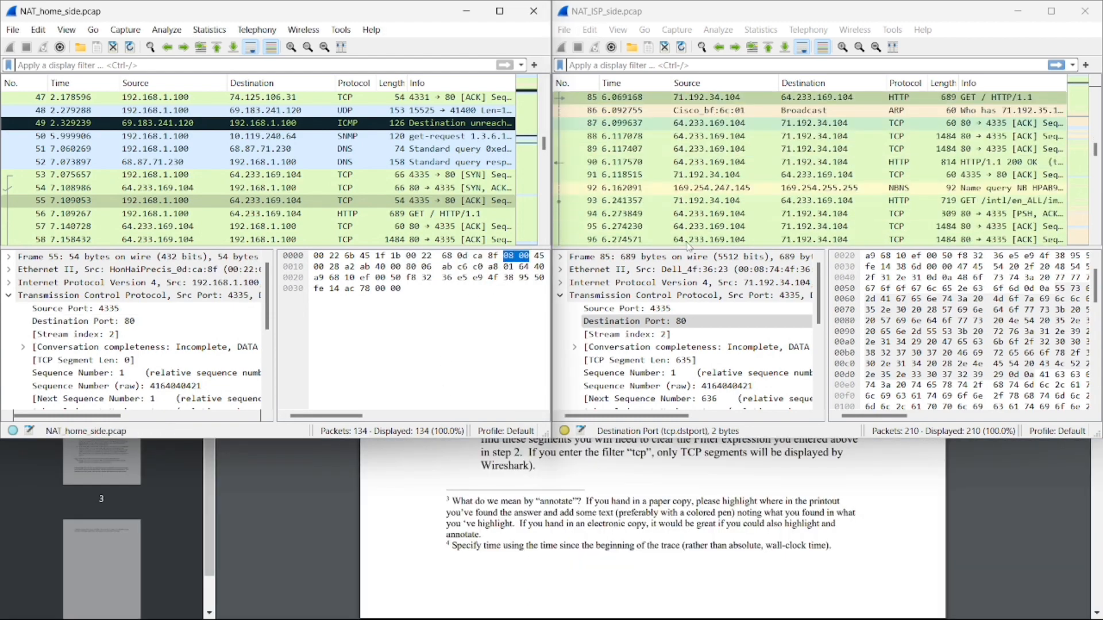
scroll(689, 241, "up", 2)
scroll(476, 241, "up", 2)
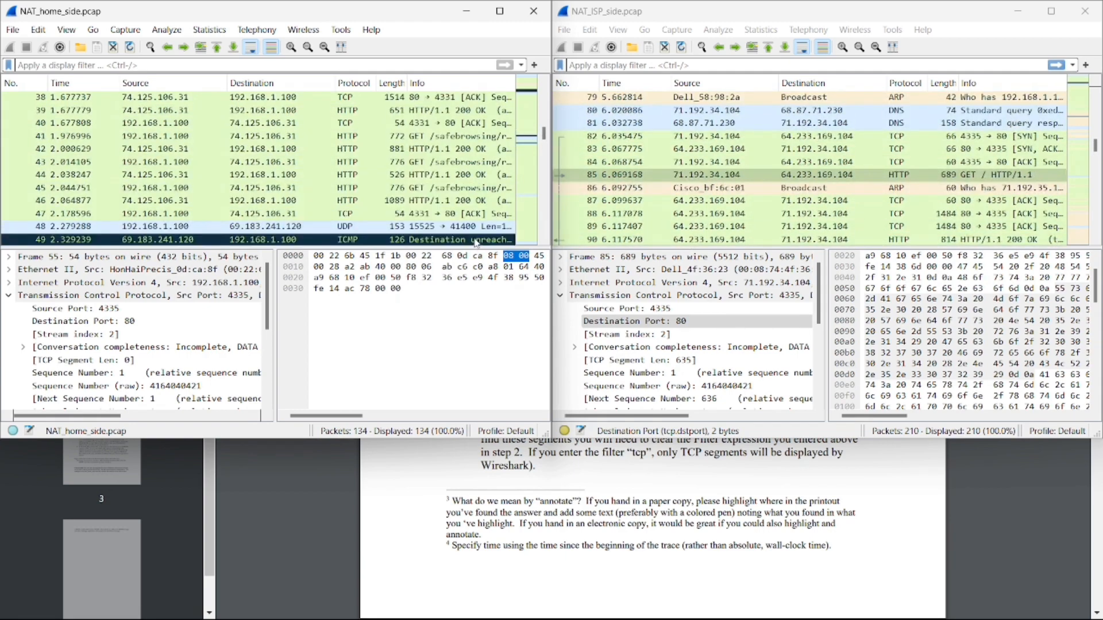
scroll(472, 216, "down", 3)
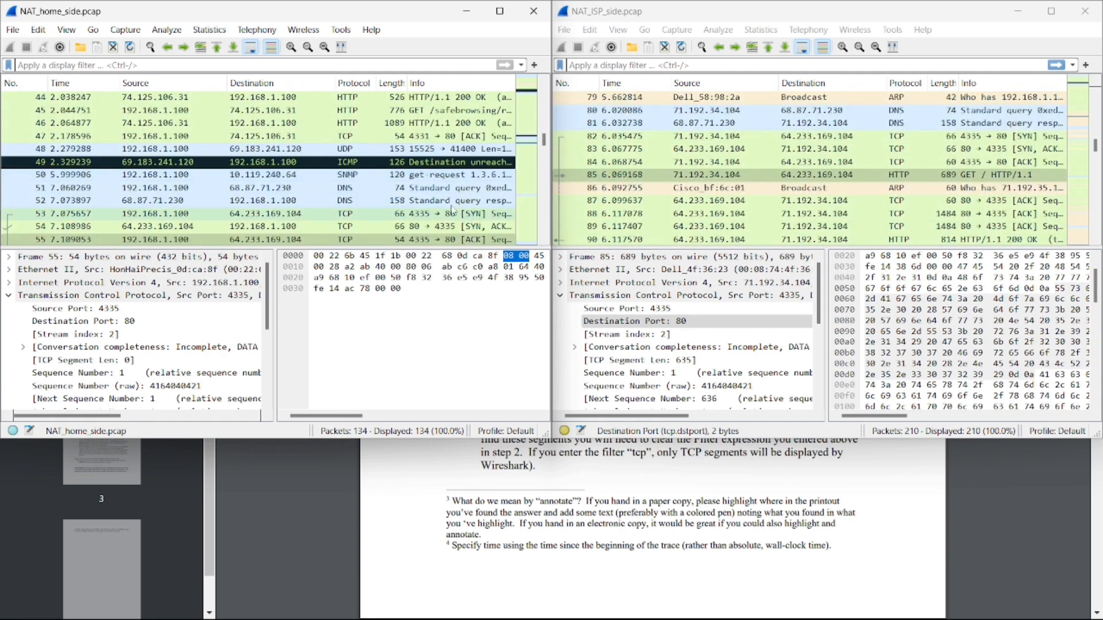
scroll(377, 158, "down", 1)
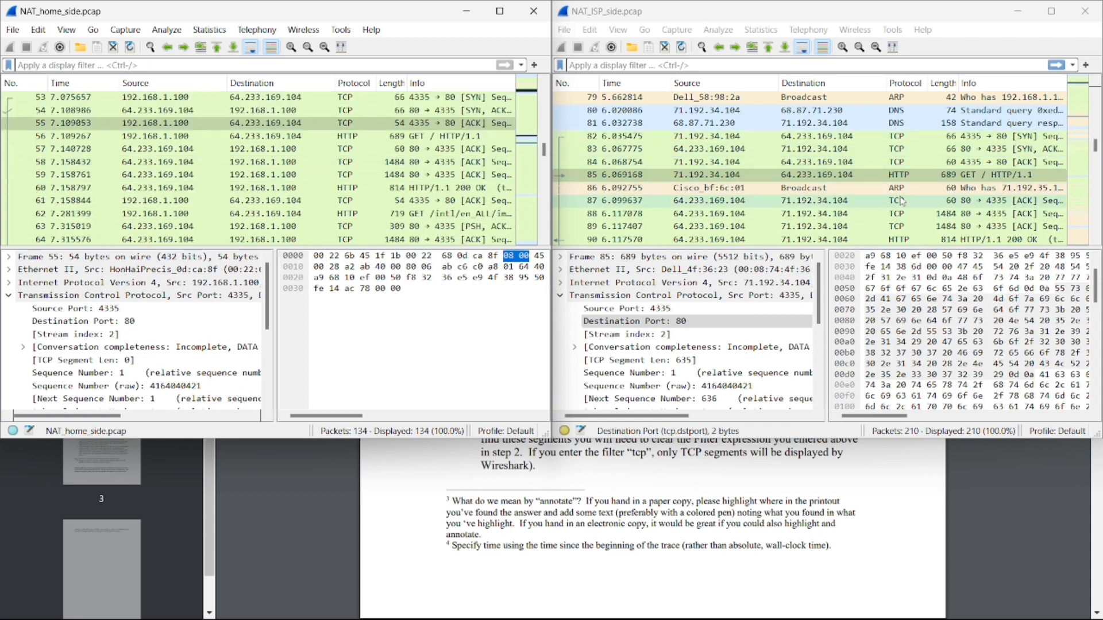
scroll(882, 140, "down", 2)
left_click(748, 61)
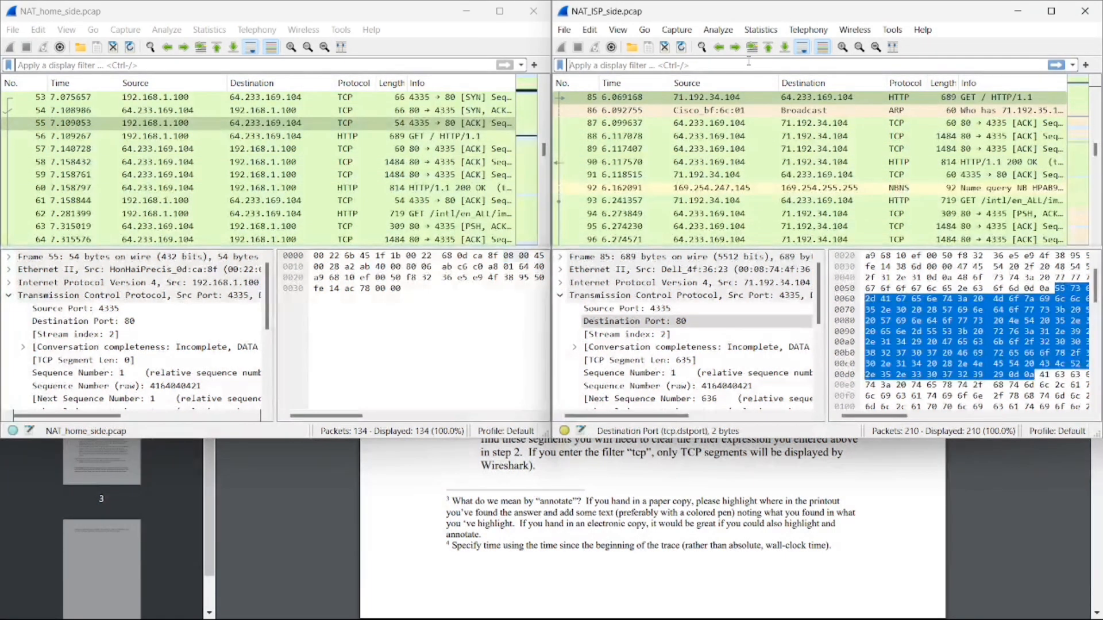
type("tcp")
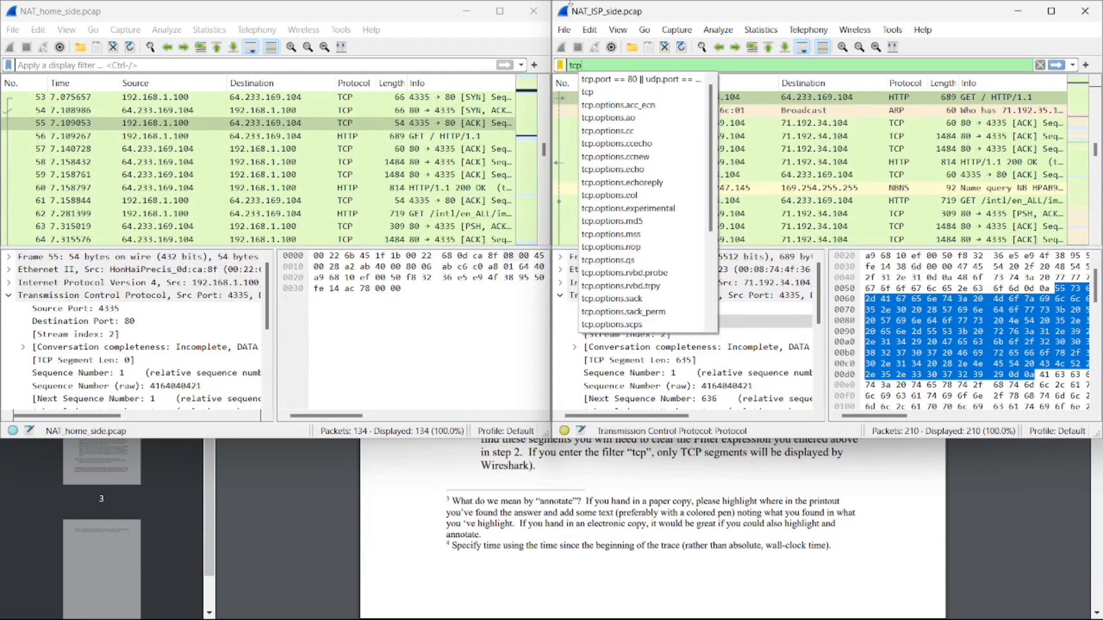
key("Return")
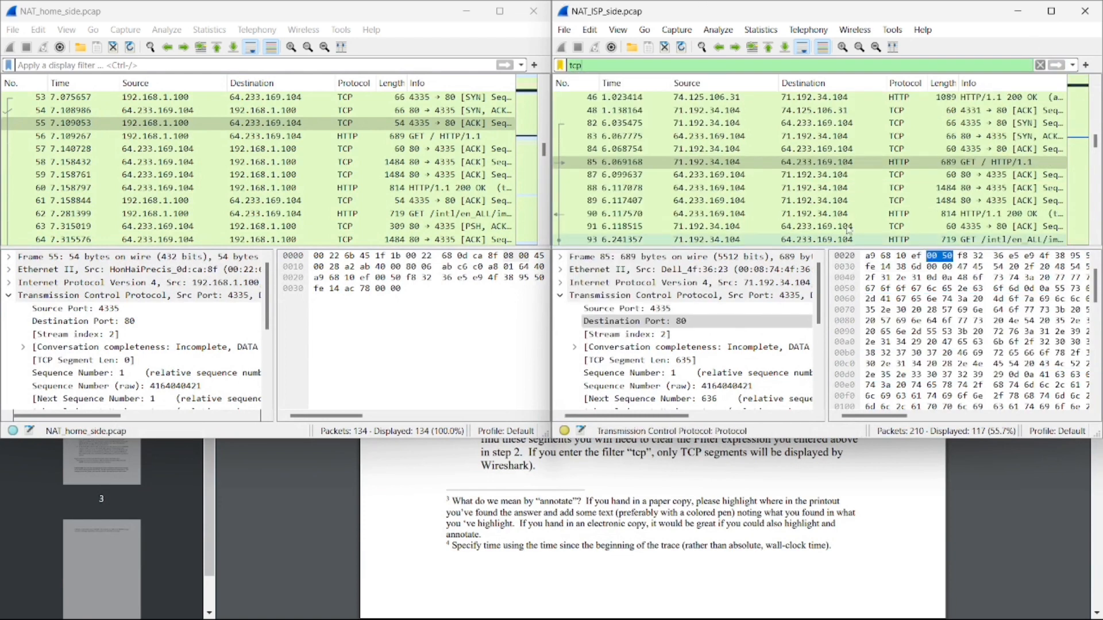
Select the GET / HTTP/1.1 packet in both captures, frame 85 in NAT_ISP_side and frame 56 in NAT_home_side
left_click(962, 163)
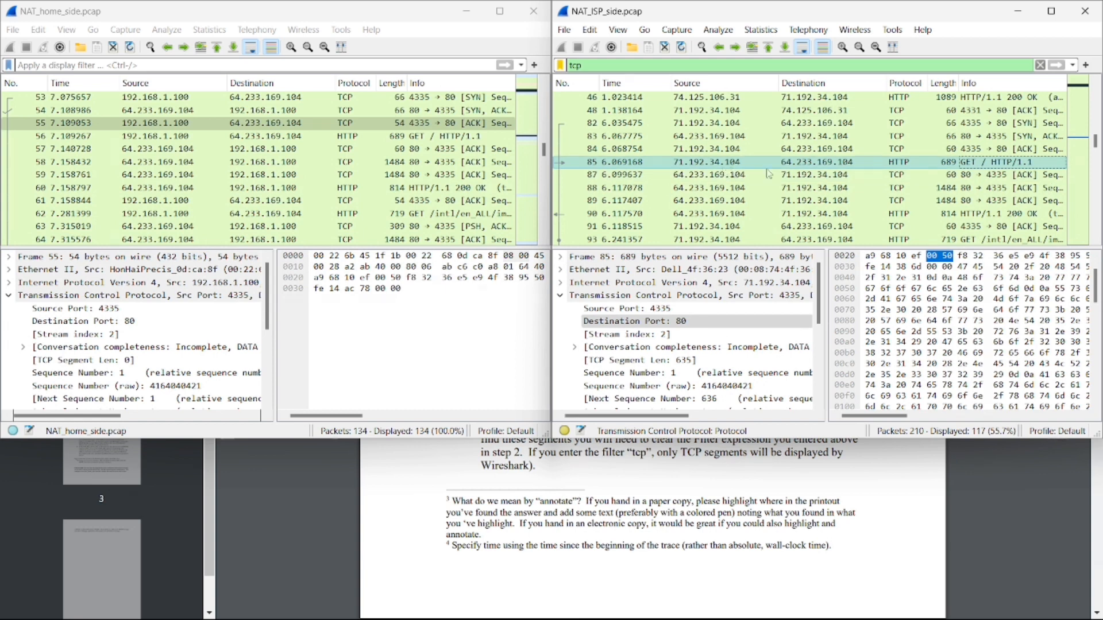
left_click(416, 136)
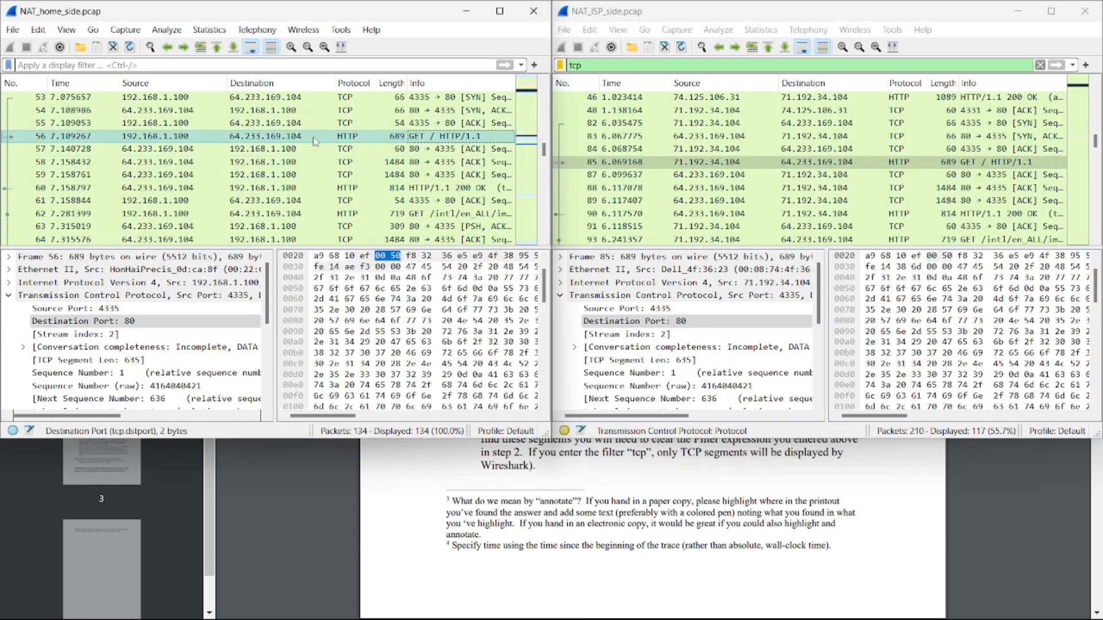
scroll(313, 158, "up", 1)
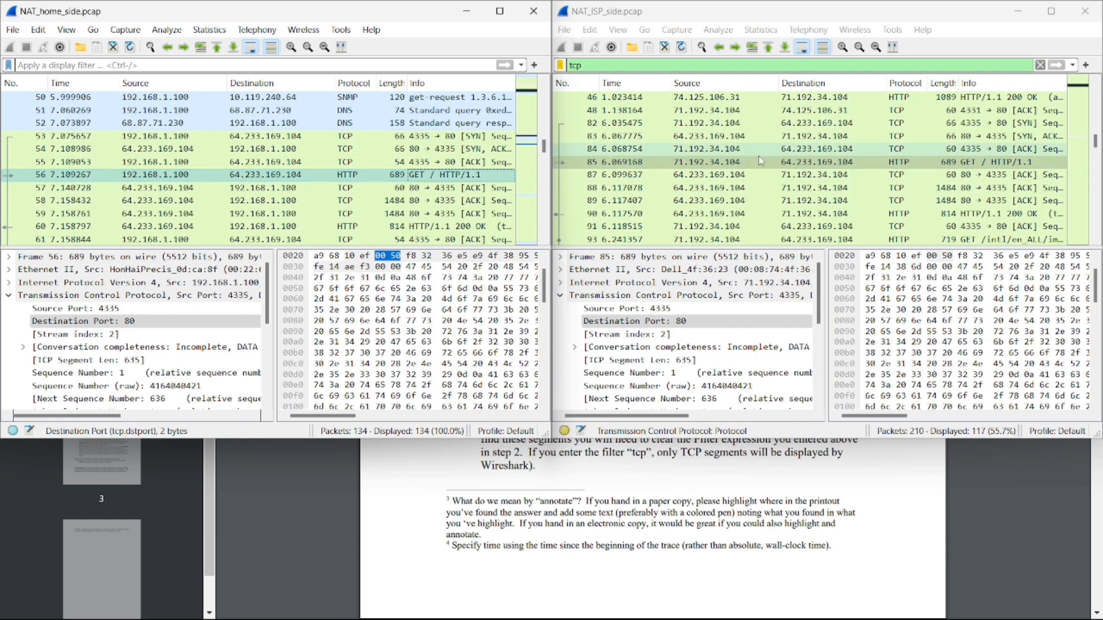
Compare the source and destination IP addresses of the HTTP GET between the home-side and ISP-side captures
left_click(723, 165)
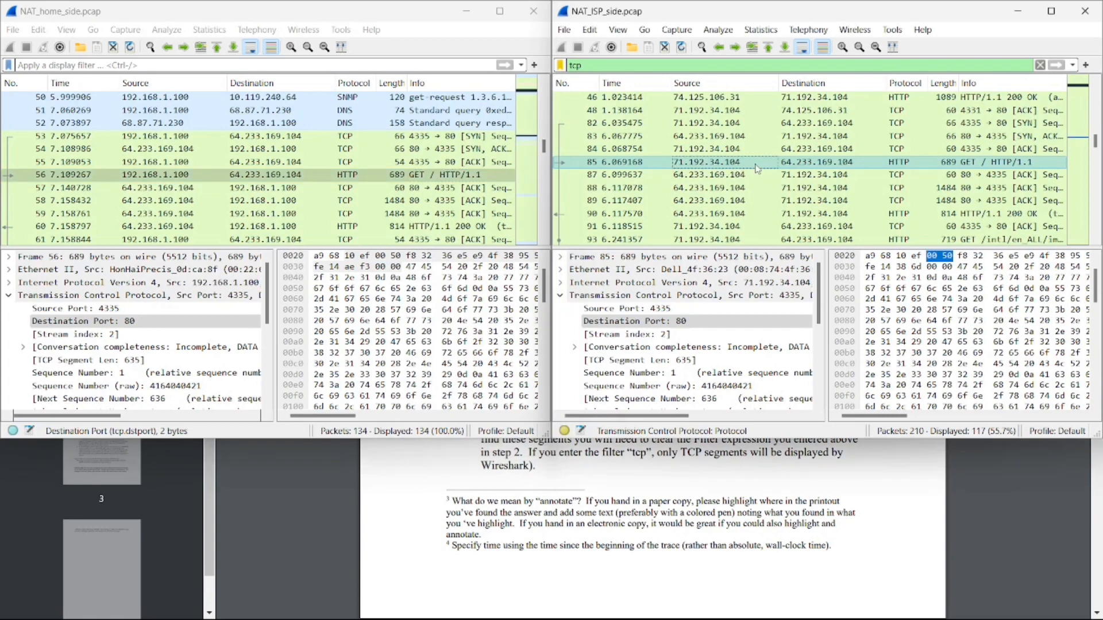
left_click(242, 177)
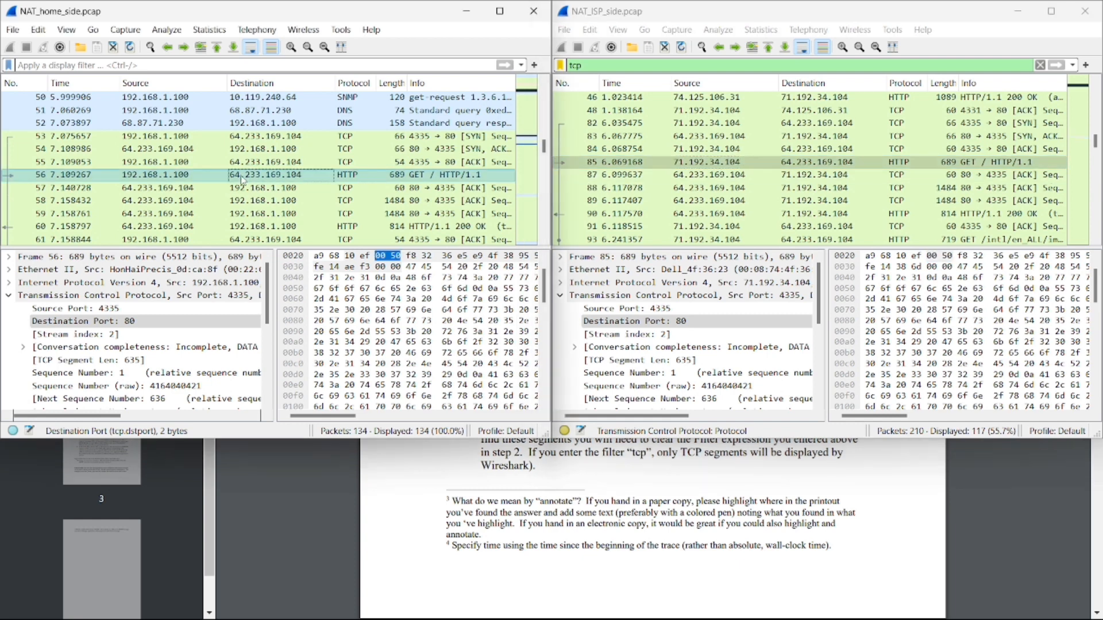
left_click(846, 163)
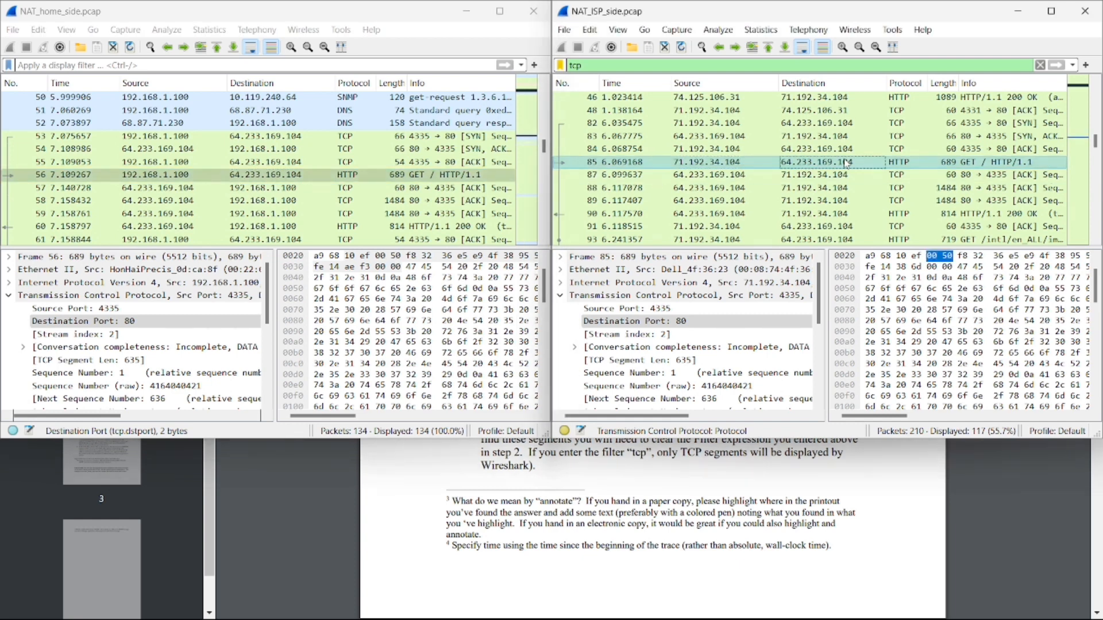
left_click(402, 174)
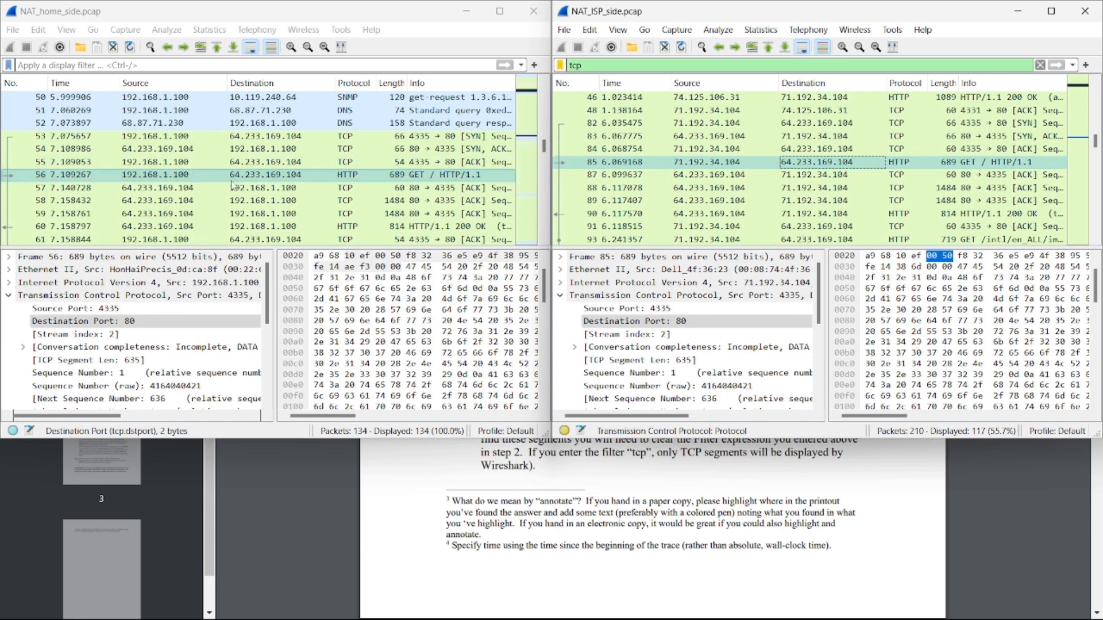
left_click(243, 178)
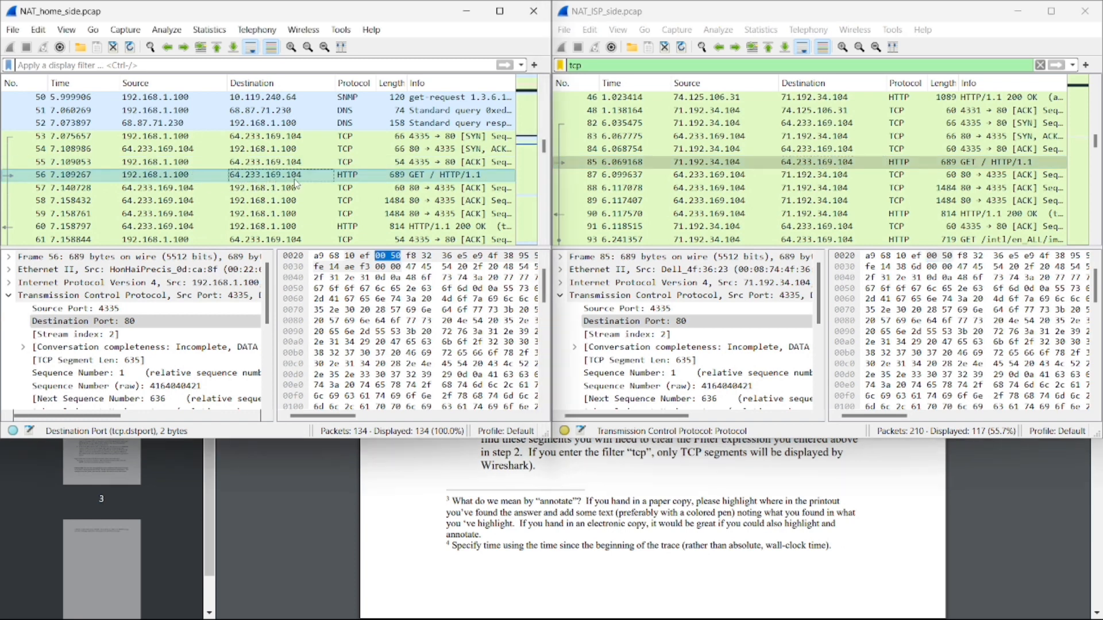
left_click(816, 162)
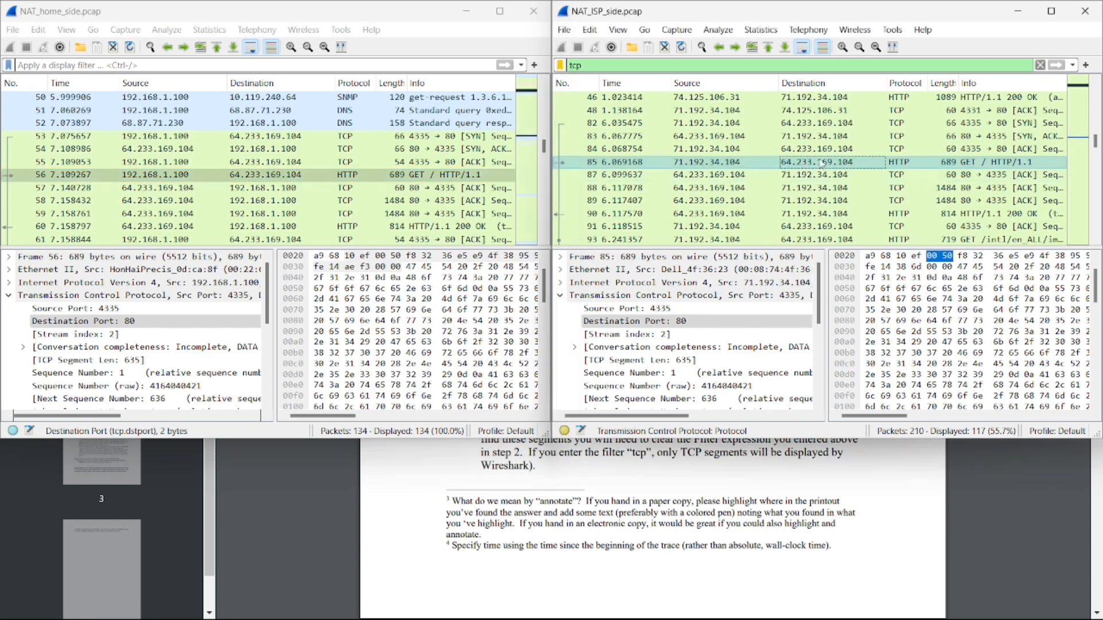
left_click(193, 183)
left_click(264, 181)
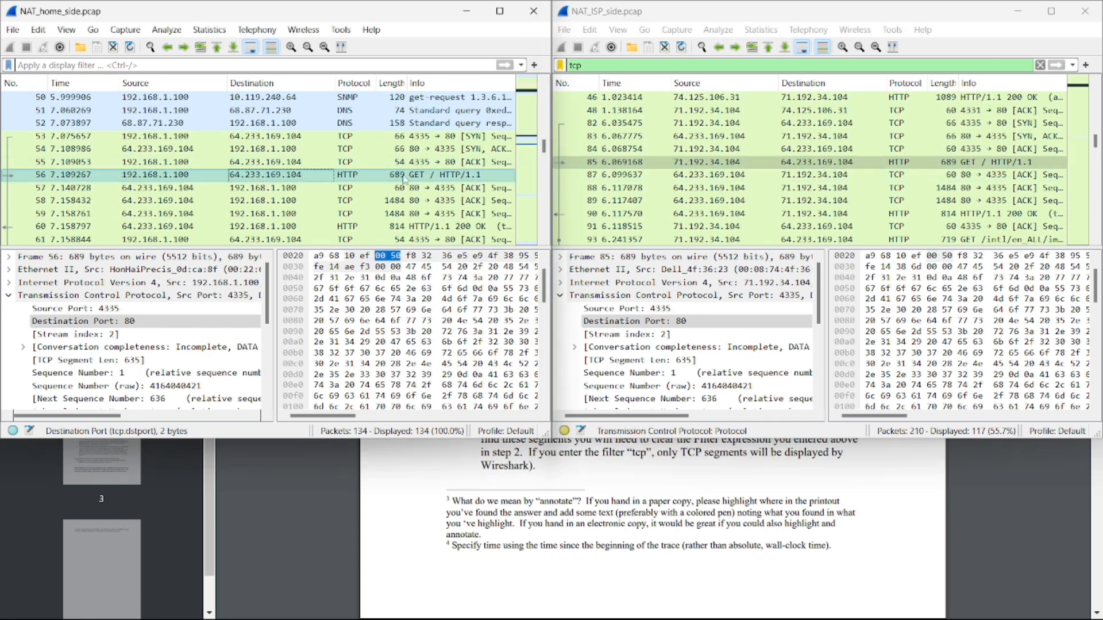
left_click(705, 167)
left_click(833, 164)
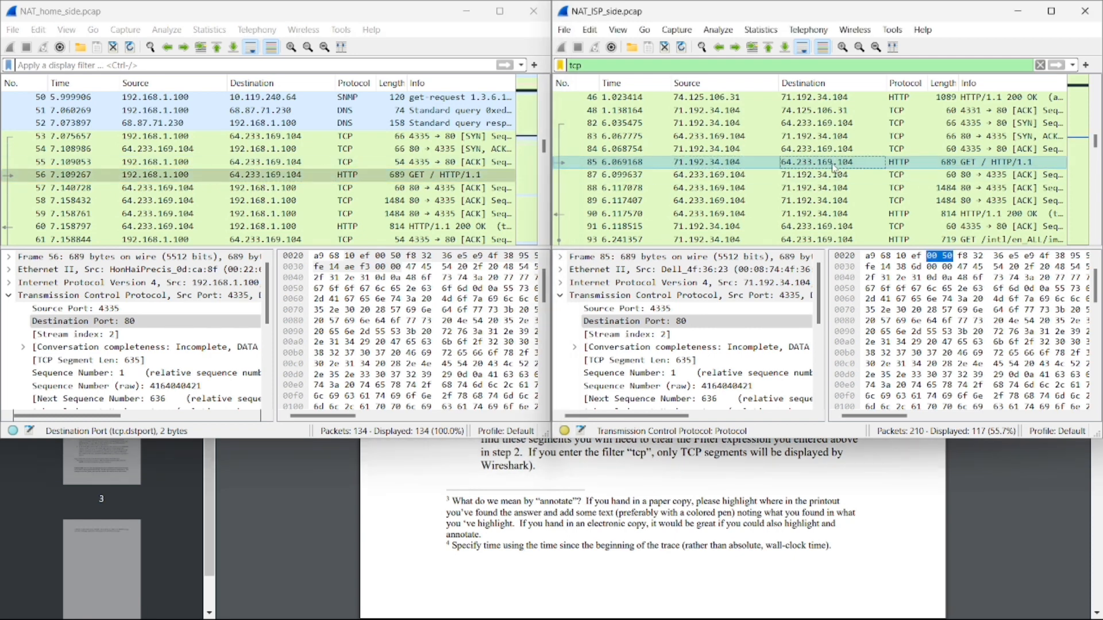
left_click(735, 164)
left_click(792, 163)
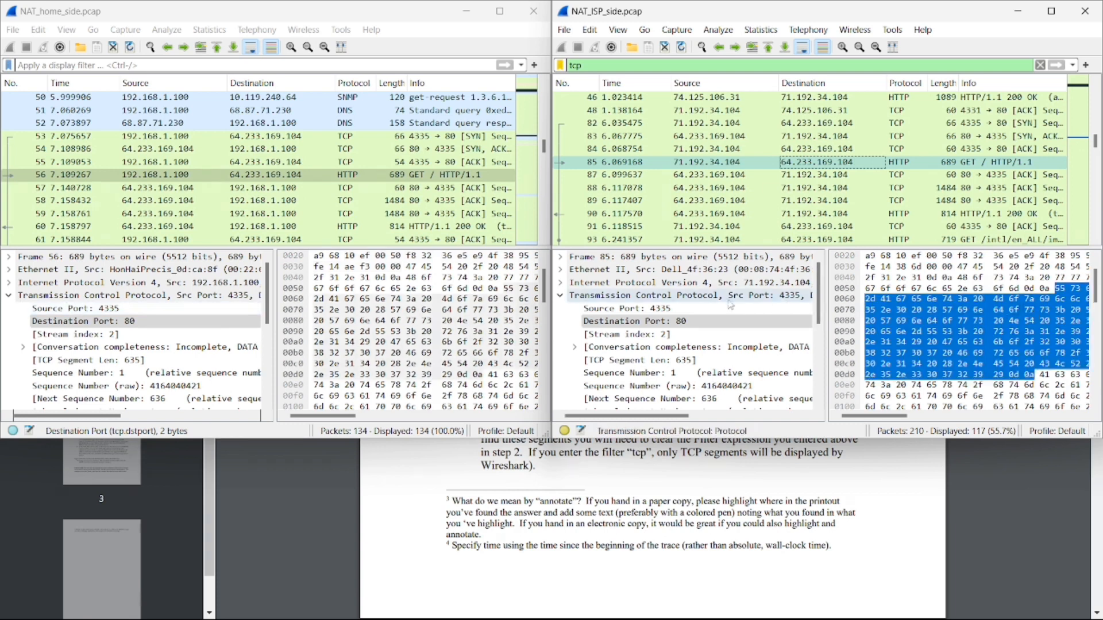
Compare the GET's TCP source port and destination port between the two captures' packet details
left_click(69, 311)
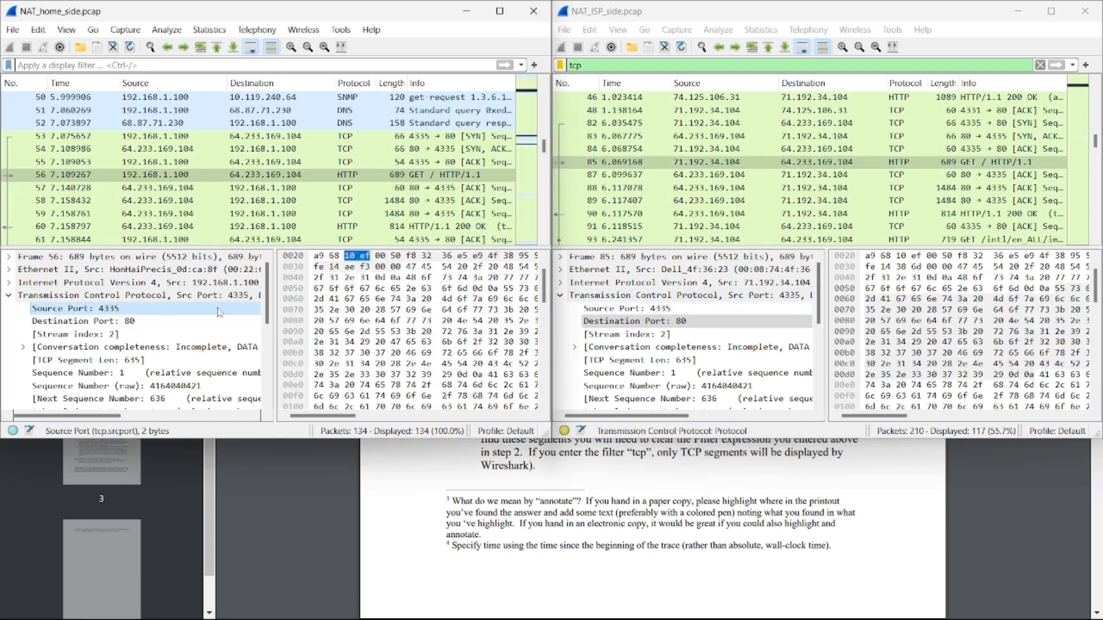
left_click(692, 310)
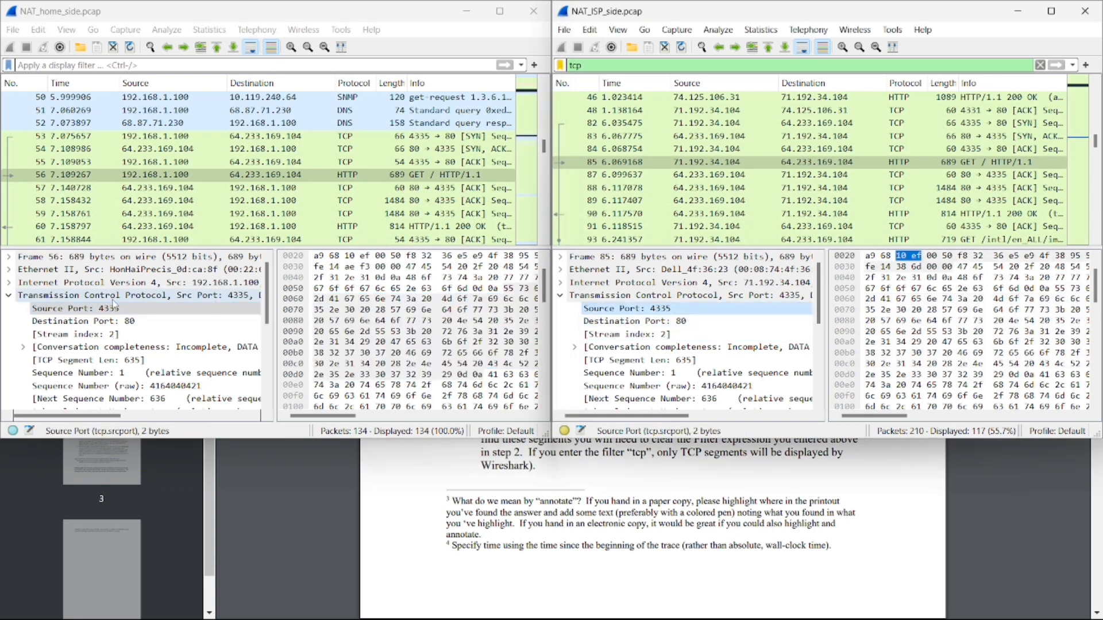
left_click(112, 321)
left_click(662, 322)
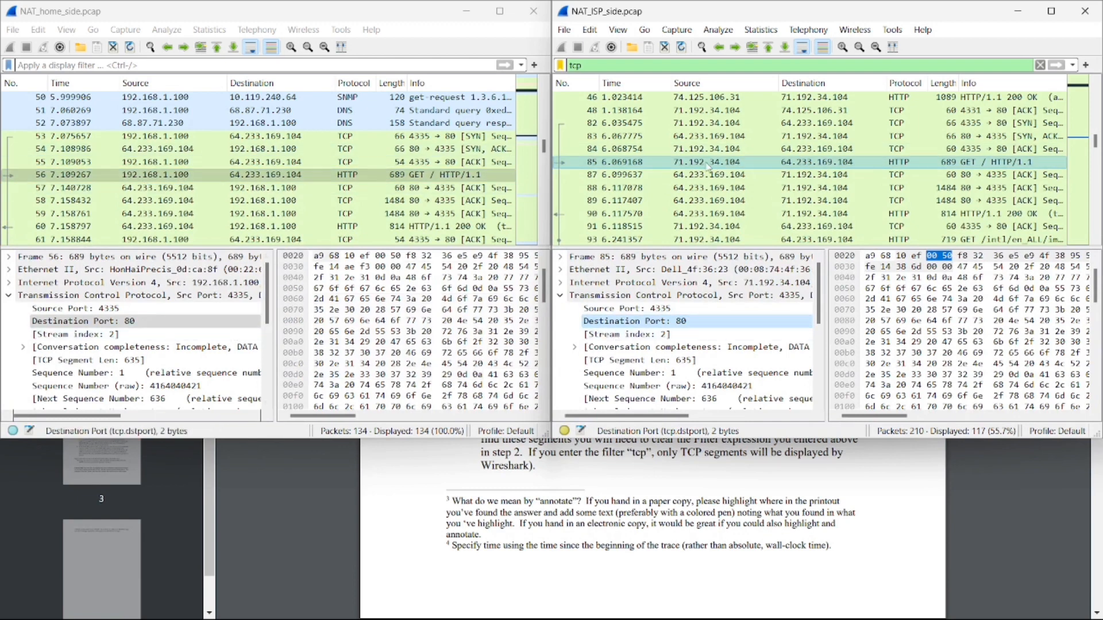
Minimize both captures and read the next question on page 3 of the lab PDF about changed HTTP GET and IP datagram fields
left_click(1017, 11)
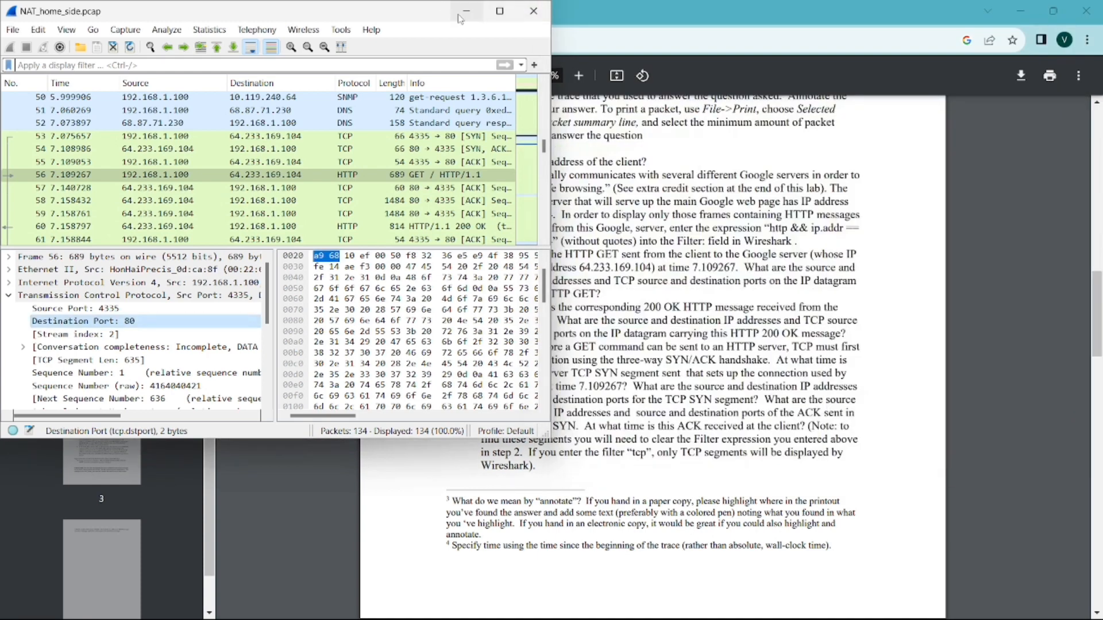
left_click(460, 13)
scroll(820, 287, "down", 3)
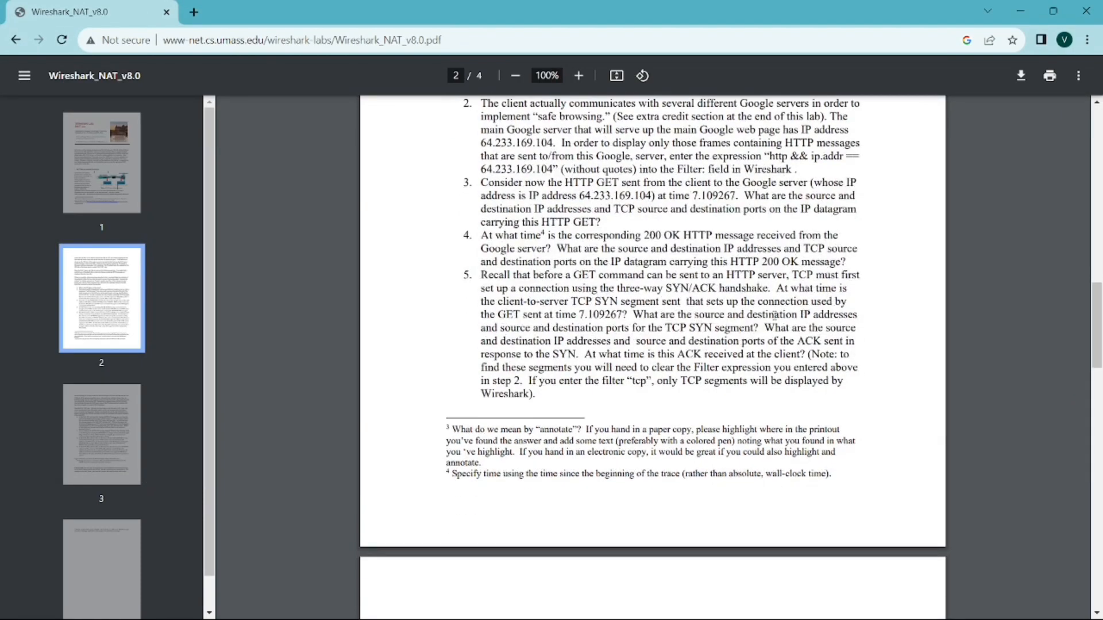
scroll(740, 343, "down", 10)
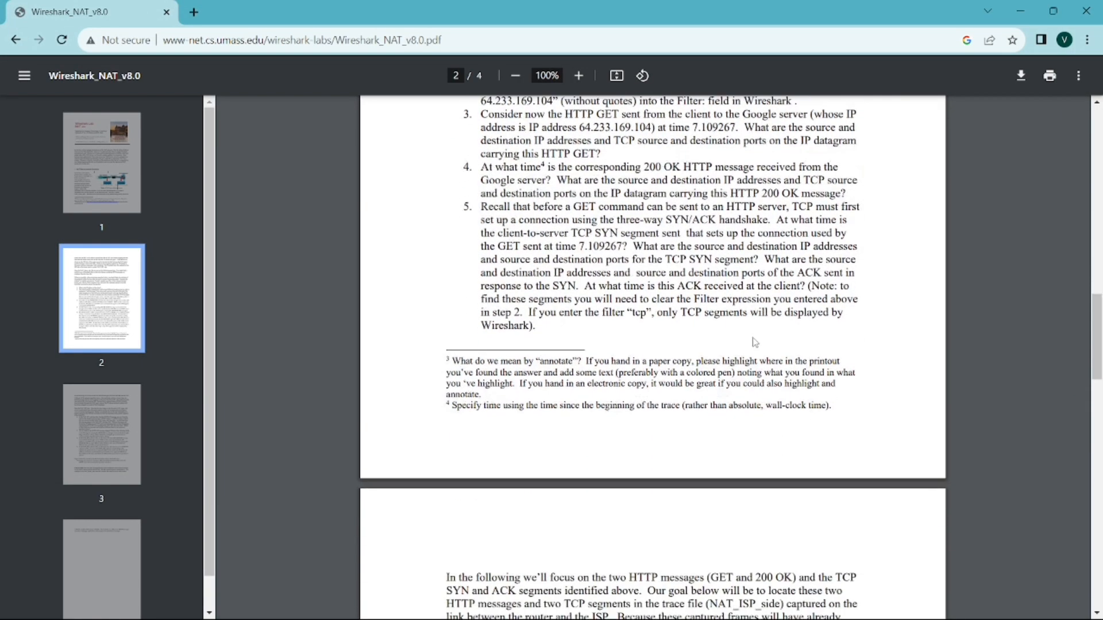
scroll(750, 322, "down", 1)
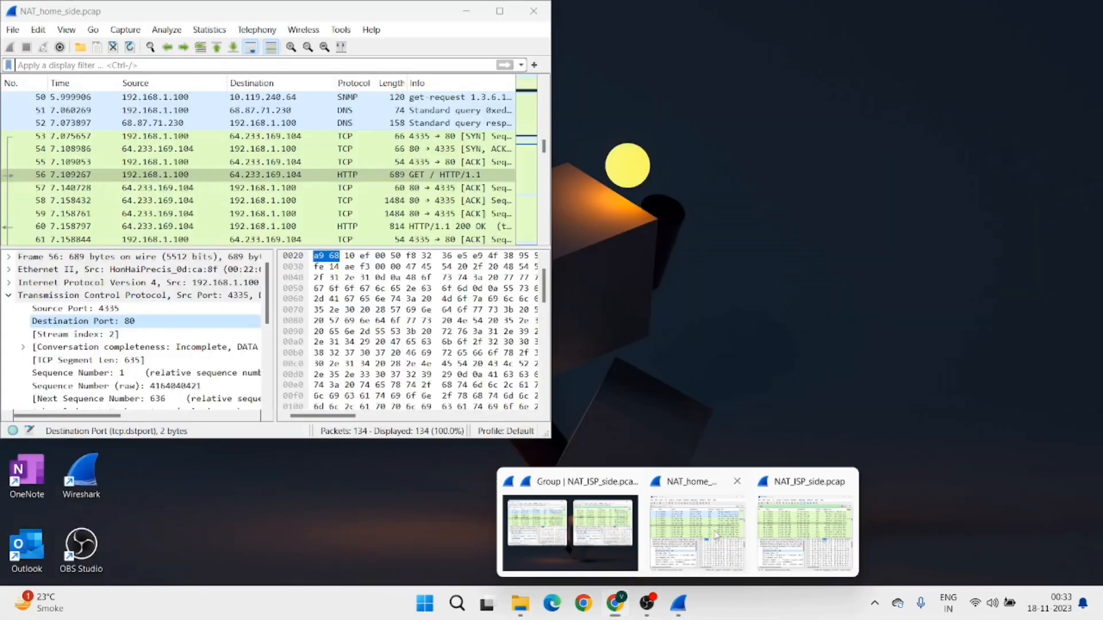
Restore the NAT_home_side and NAT_ISP_side captures side by side in Wireshark
left_click(716, 532)
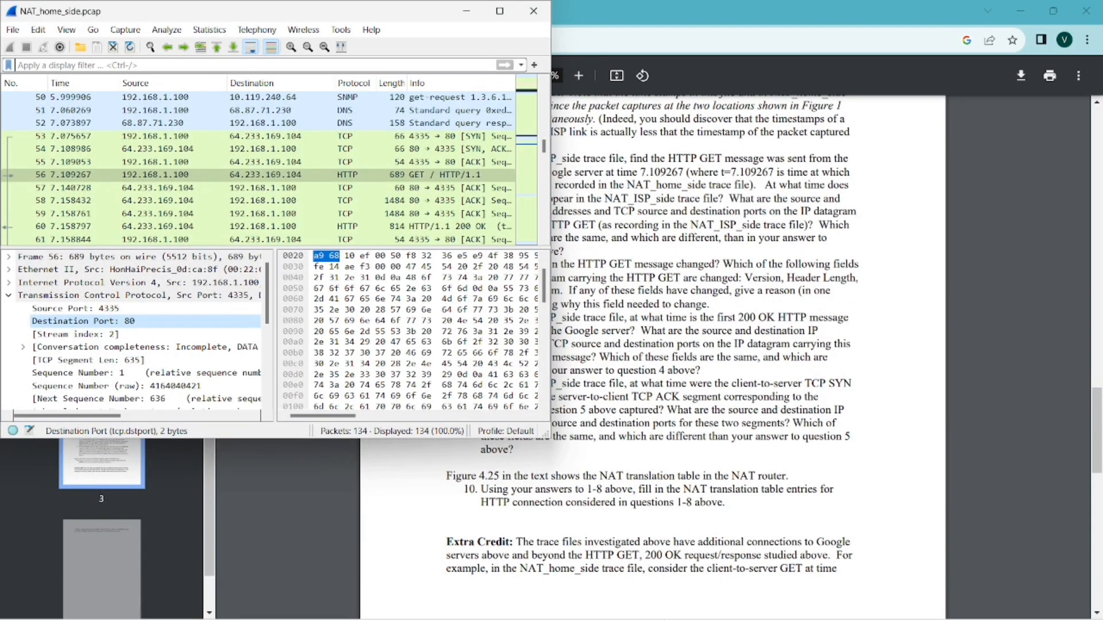
mouse_move(673, 612)
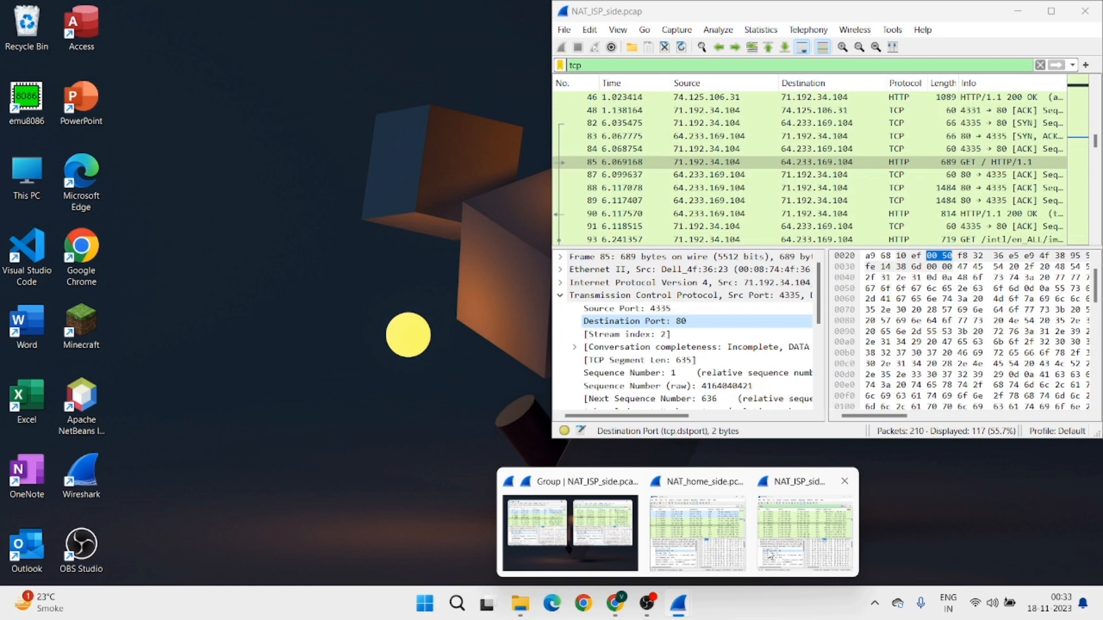
left_click(805, 531)
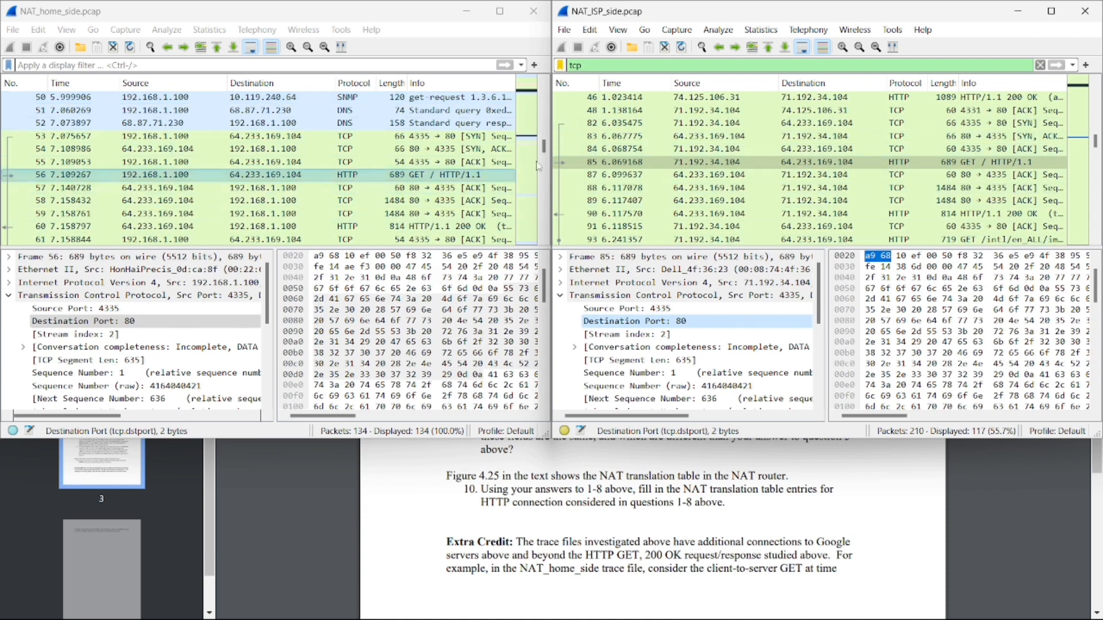
Check question 7's list of IP datagram fields in the lab PDF and return to the two side-by-side Wireshark captures
left_click(621, 524)
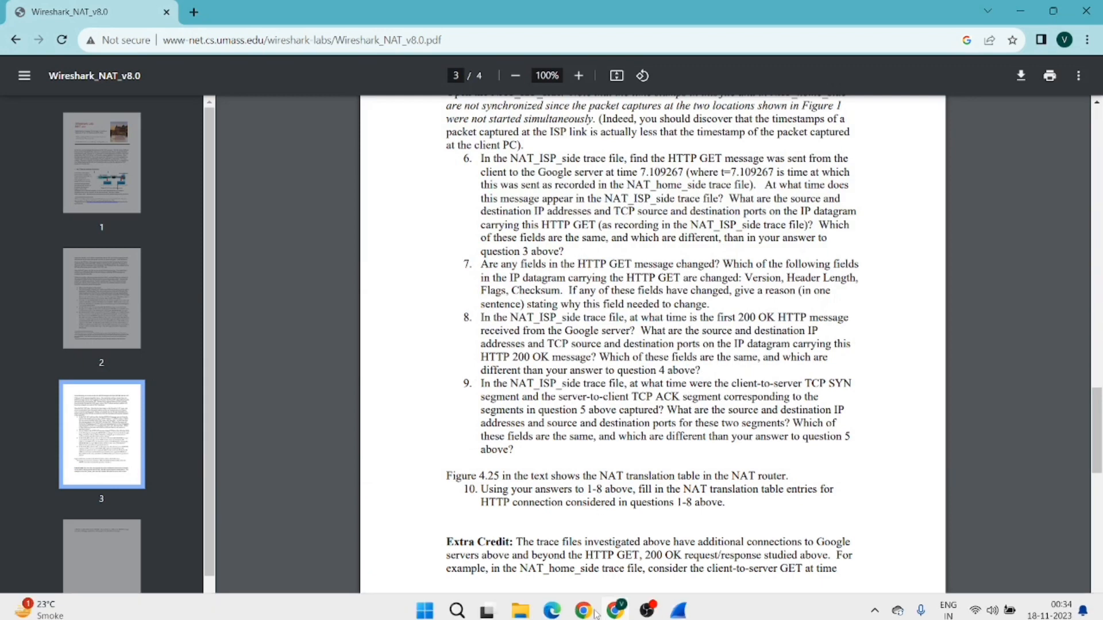
mouse_move(630, 605)
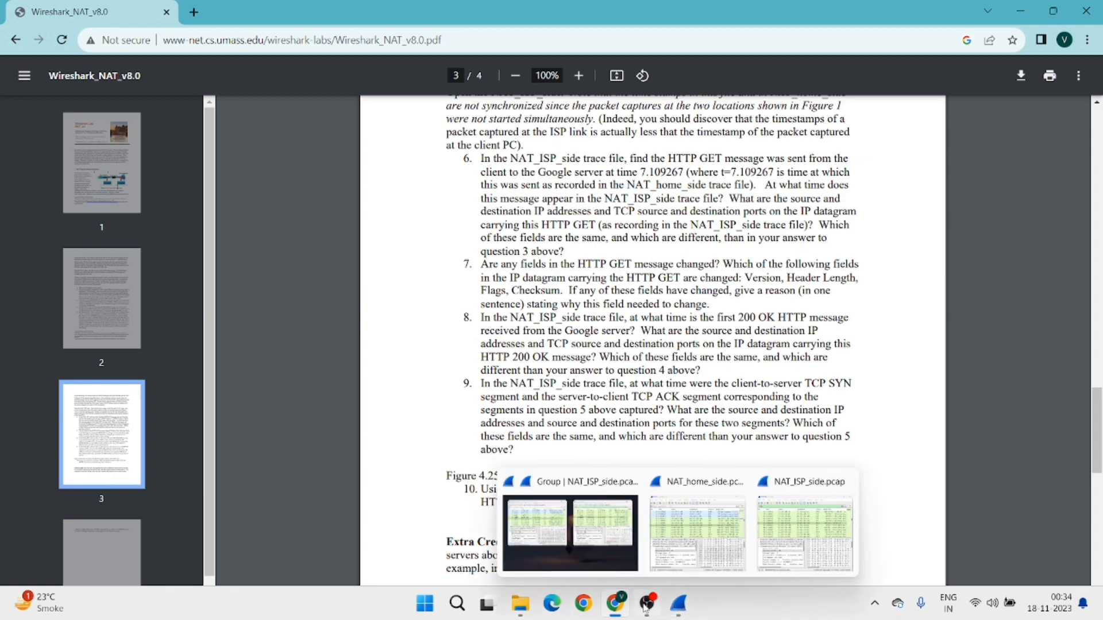
mouse_move(686, 604)
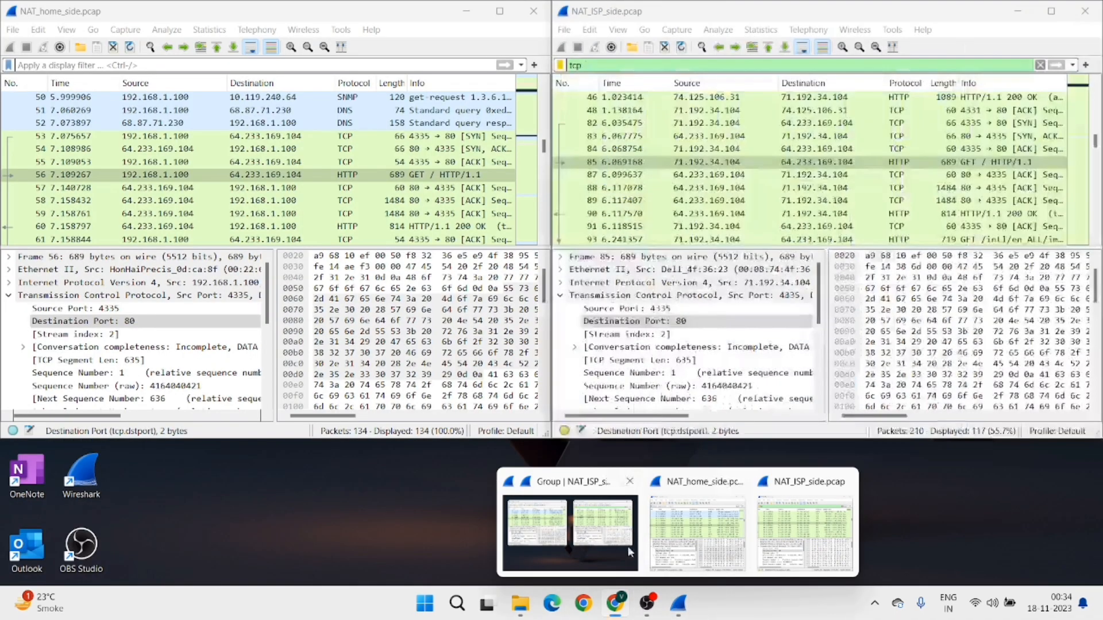
left_click(627, 546)
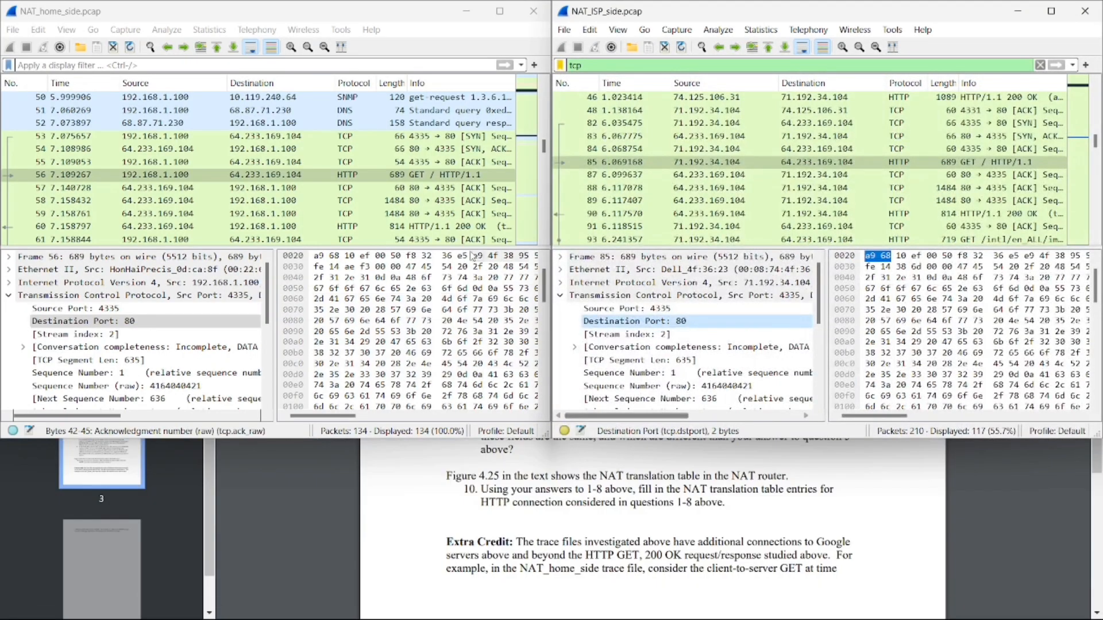
Expand the HTTP GET's Internet Protocol Version 4 details in both the home-side and ISP-side captures
left_click(126, 283)
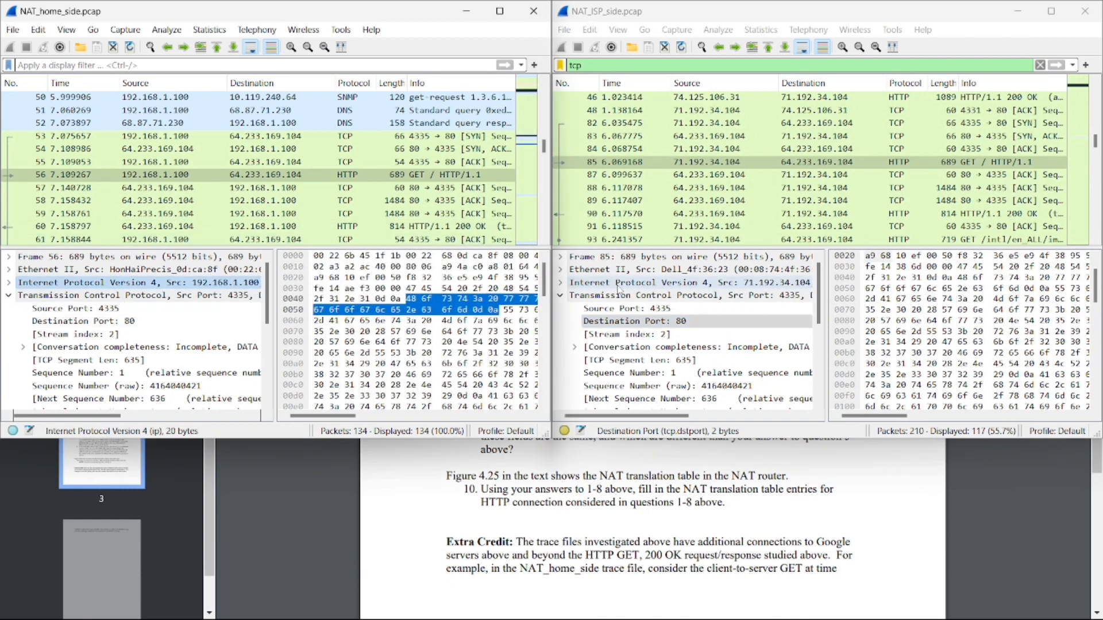
left_click(620, 283)
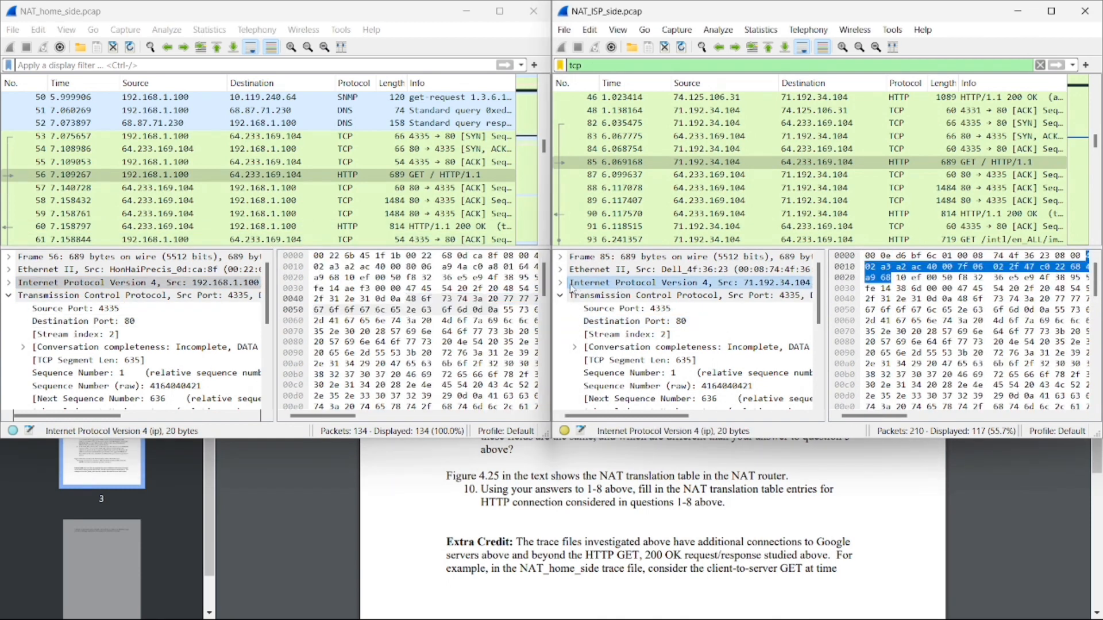
left_click(8, 282)
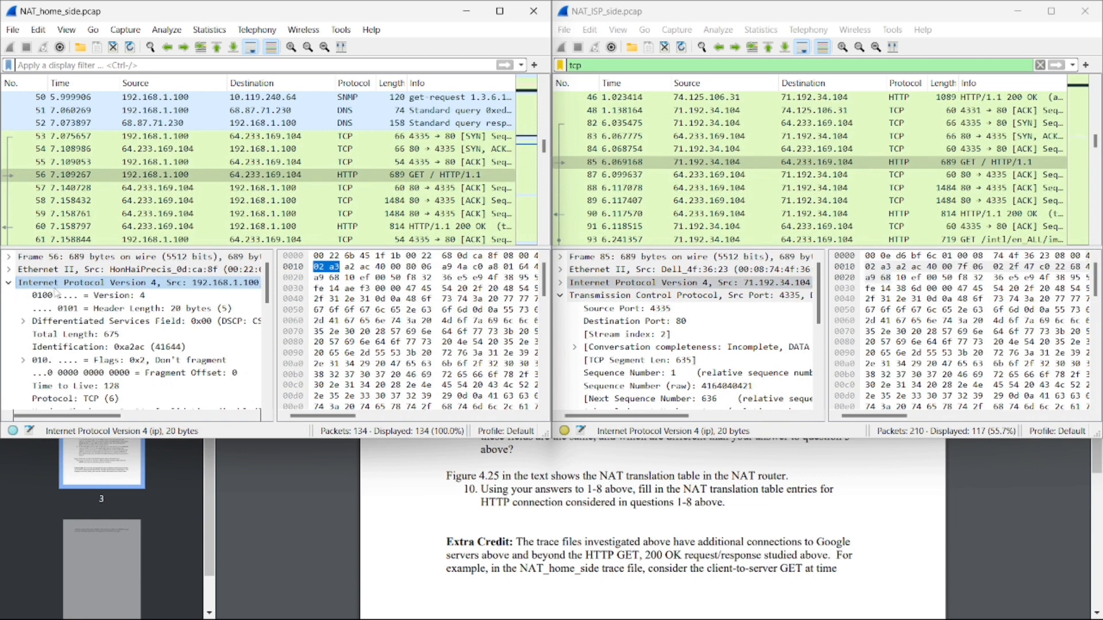
left_click(560, 283)
Compare the GET's IP Version, Header Length and Flags fields between the two captures
left_click(671, 297)
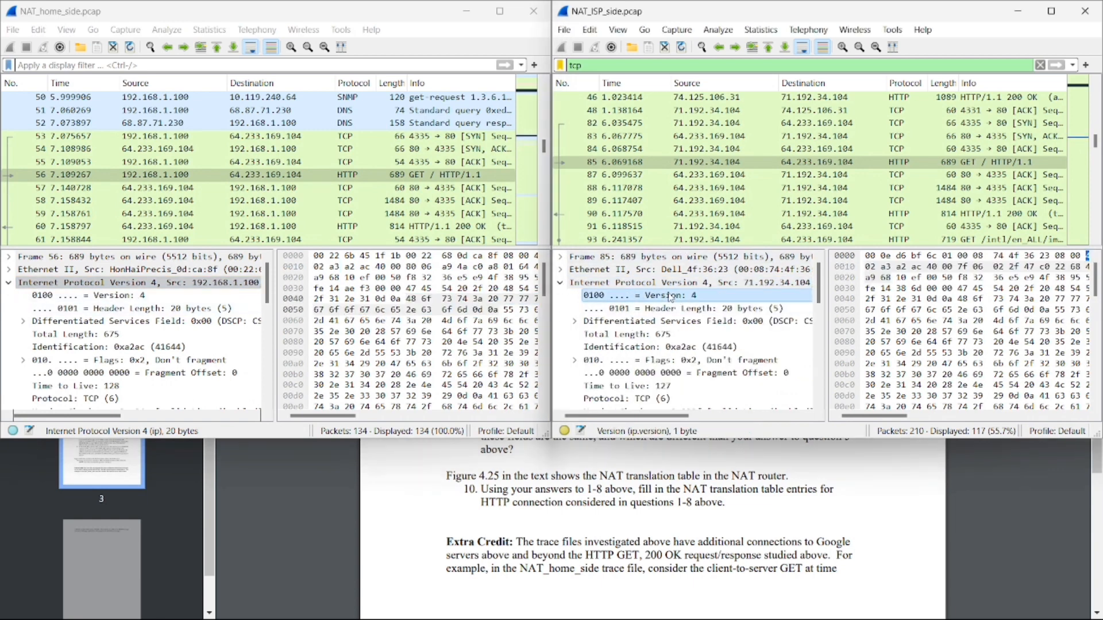
left_click(131, 298)
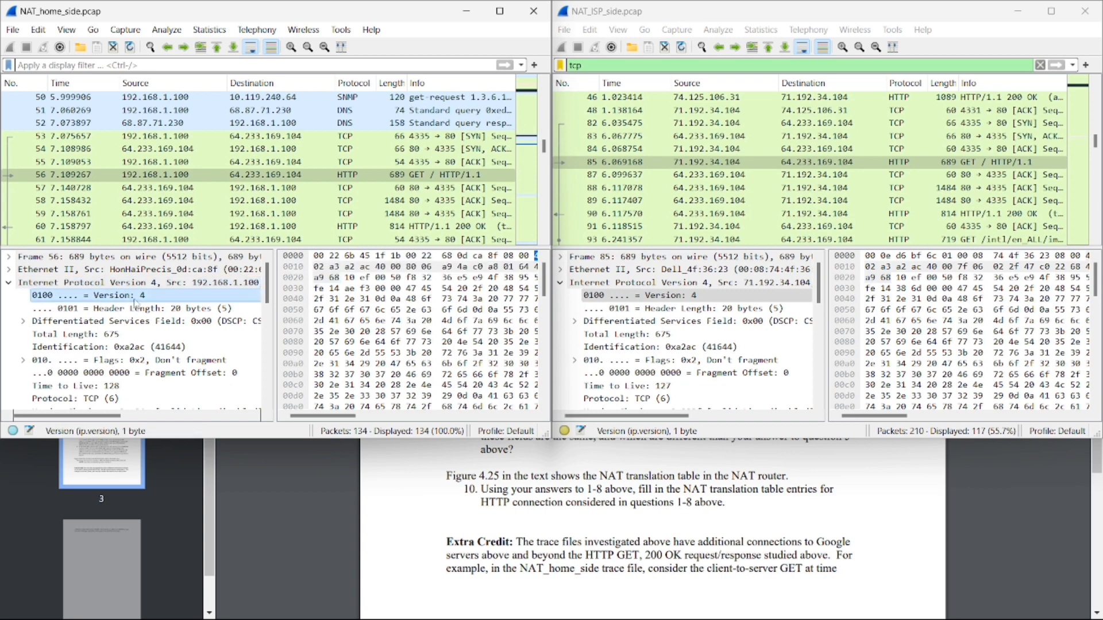
left_click(130, 308)
left_click(716, 309)
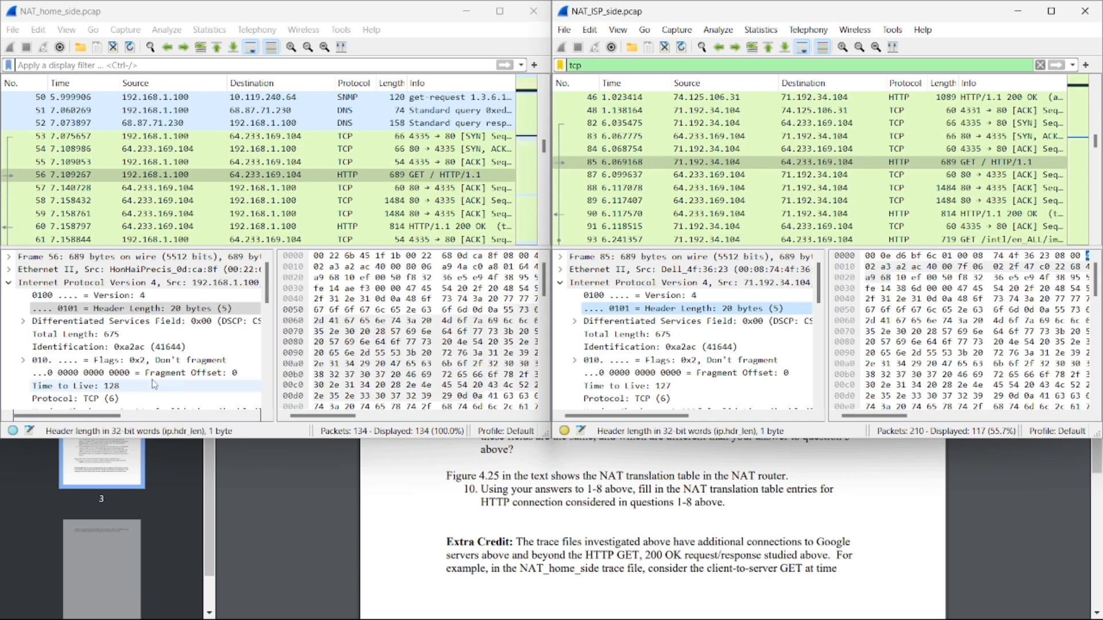
left_click(116, 361)
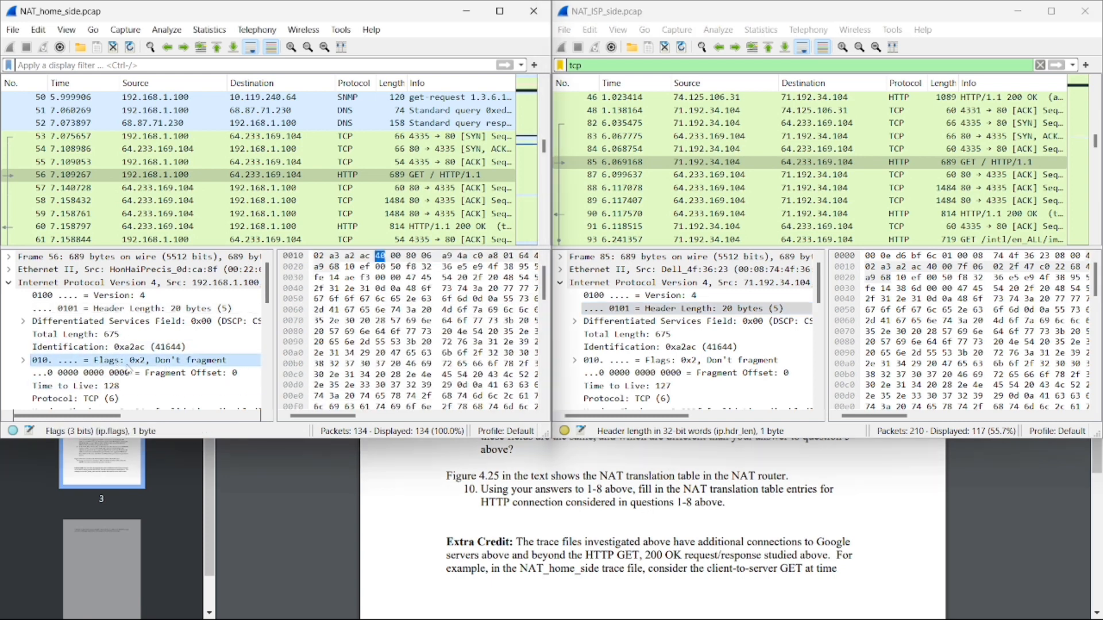
left_click(669, 361)
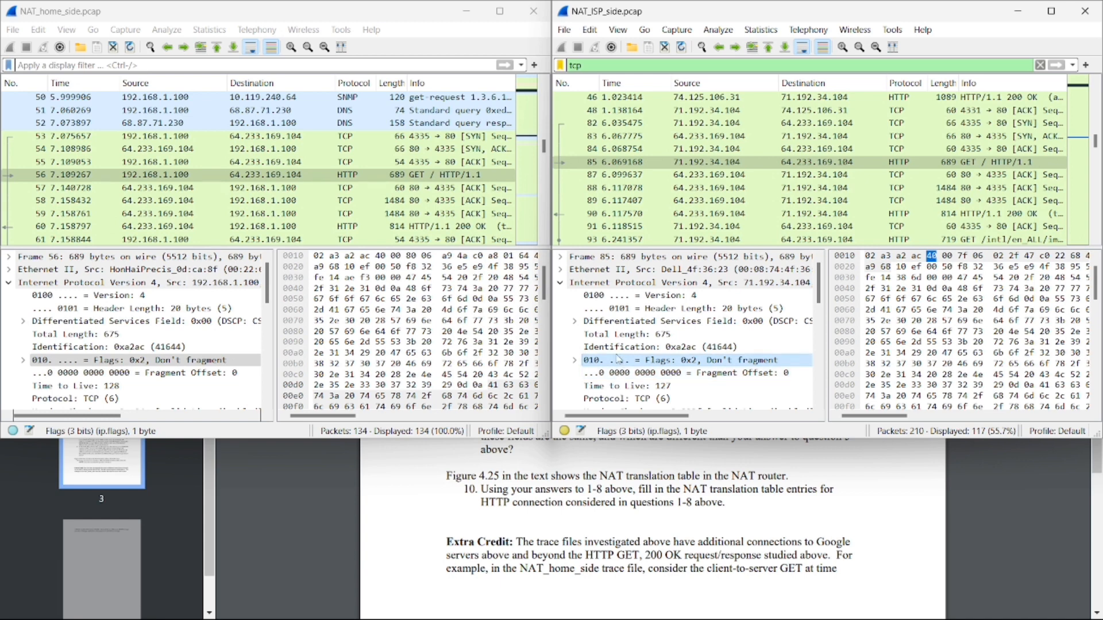
left_click(134, 361)
Compare the GET's IP Header Checksum between the home-side and ISP-side packet details
scroll(133, 361, "down", 1)
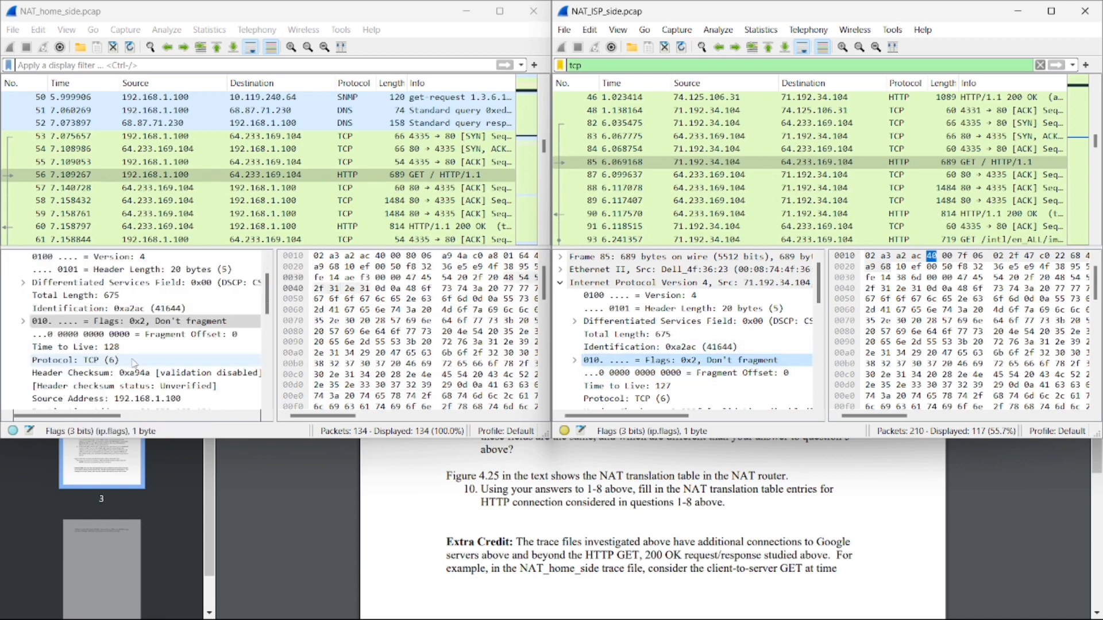
left_click(85, 373)
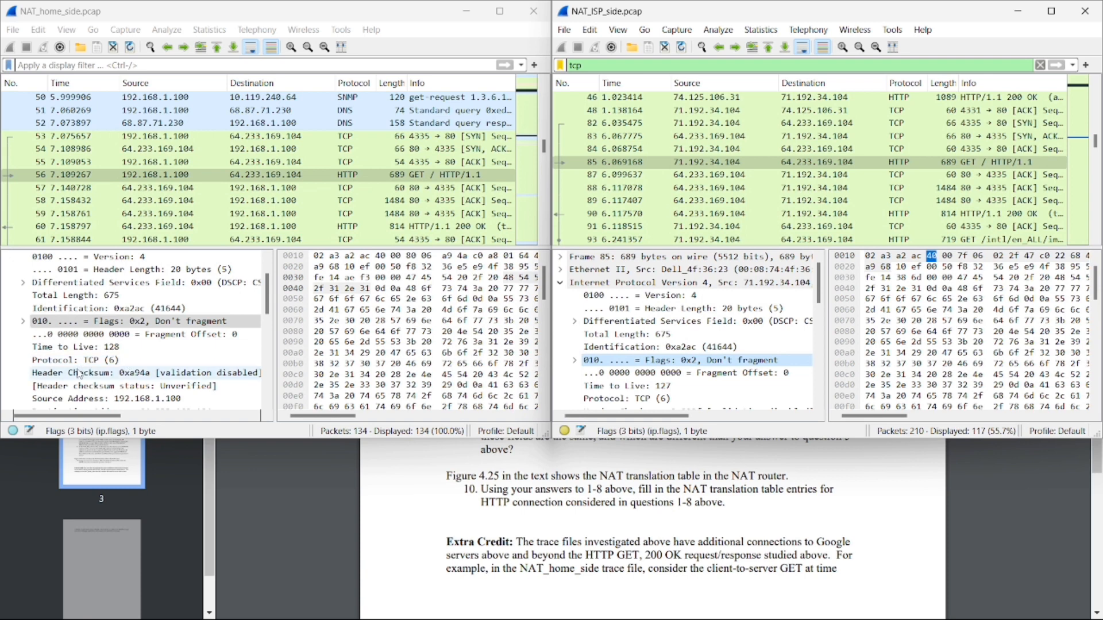
scroll(684, 359, "down", 1)
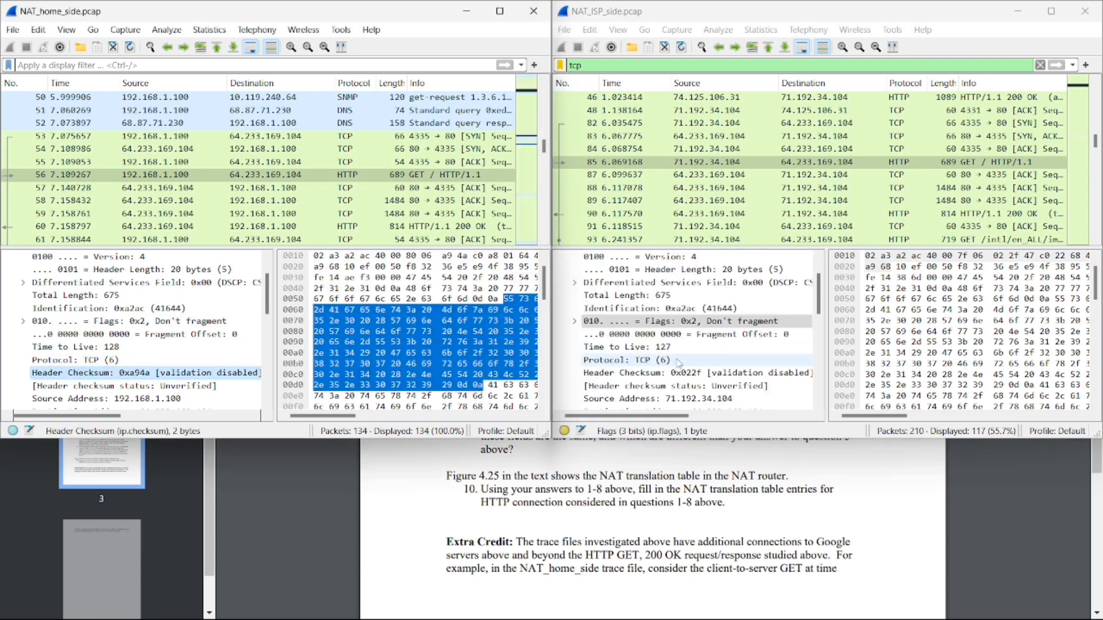
left_click(681, 373)
left_click(154, 374)
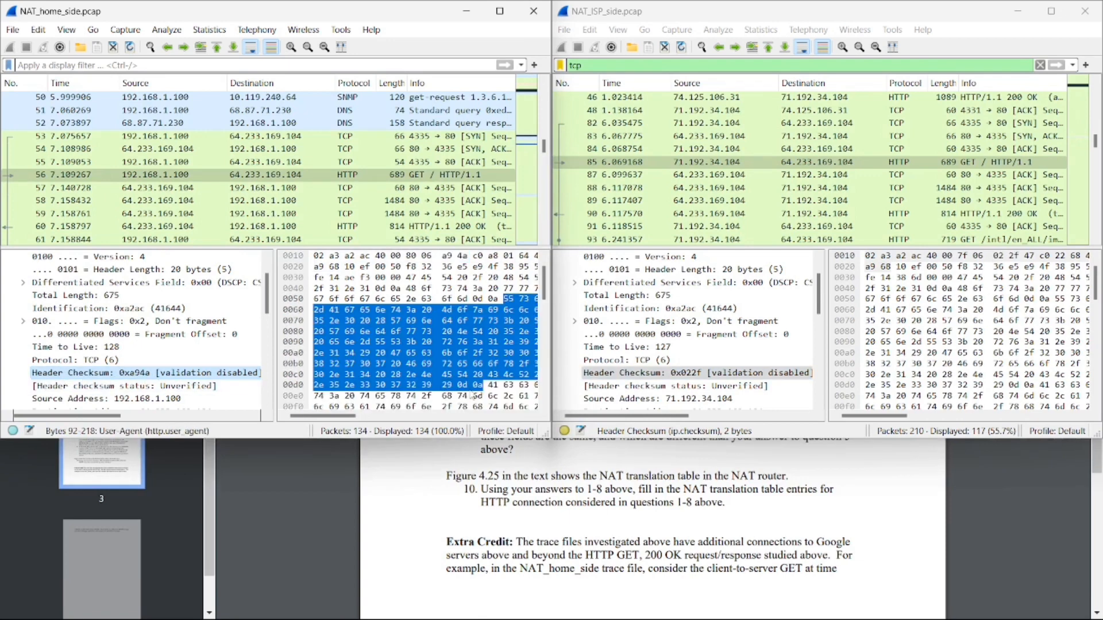
left_click(618, 374)
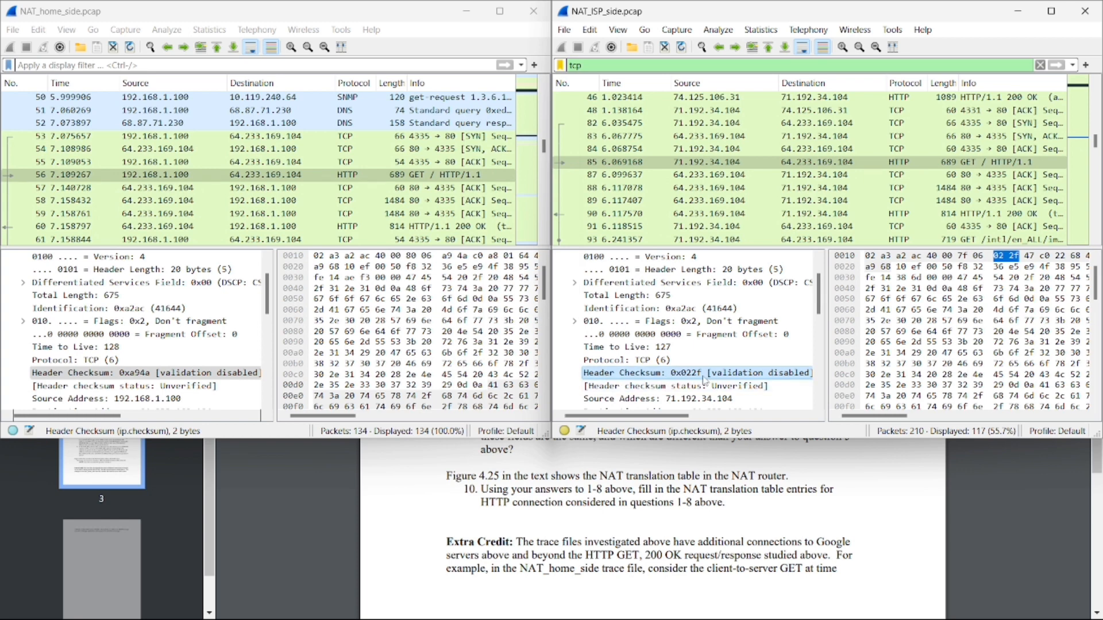
Review the Version, Header Length, Header Checksum and Destination Address fields of the GET in the ISP-side capture
scroll(687, 357, "up", 1)
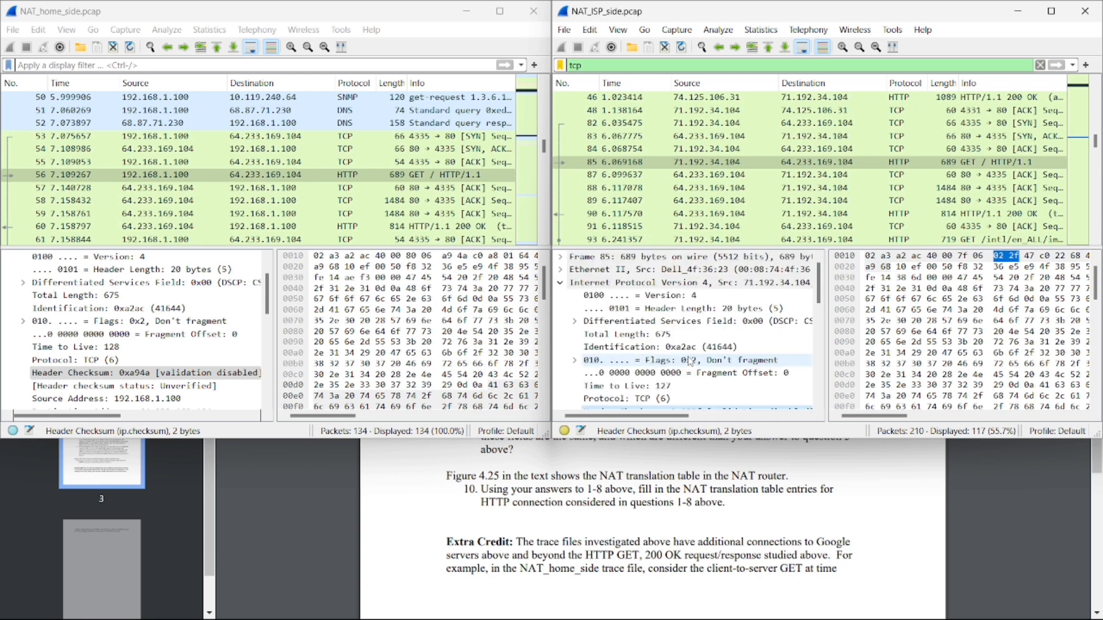
scroll(689, 361, "down", 1)
left_click(690, 257)
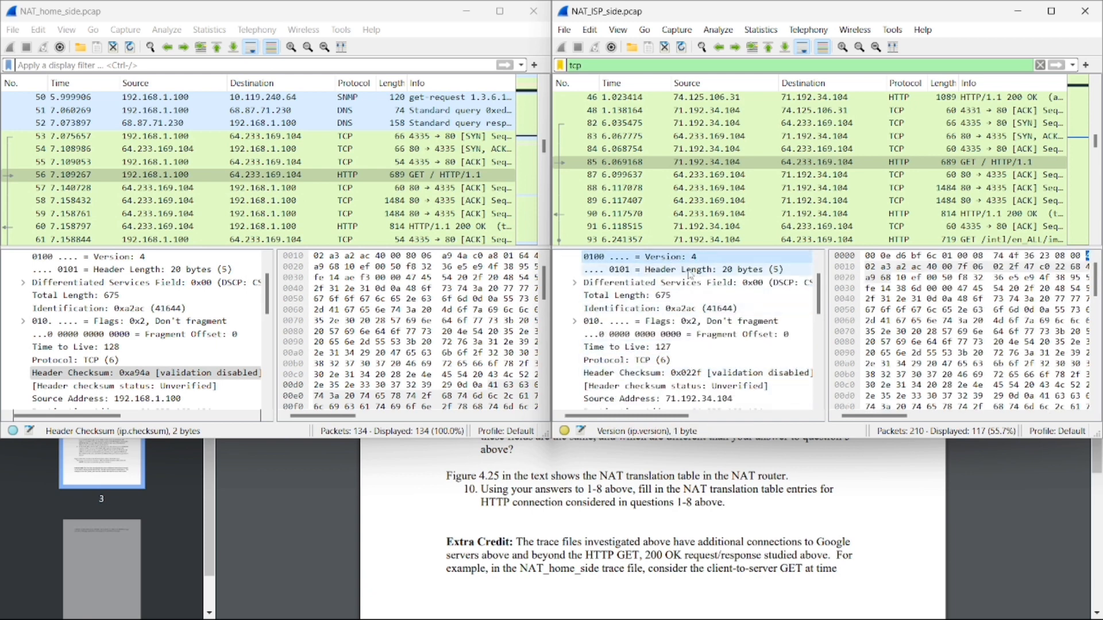
left_click(689, 271)
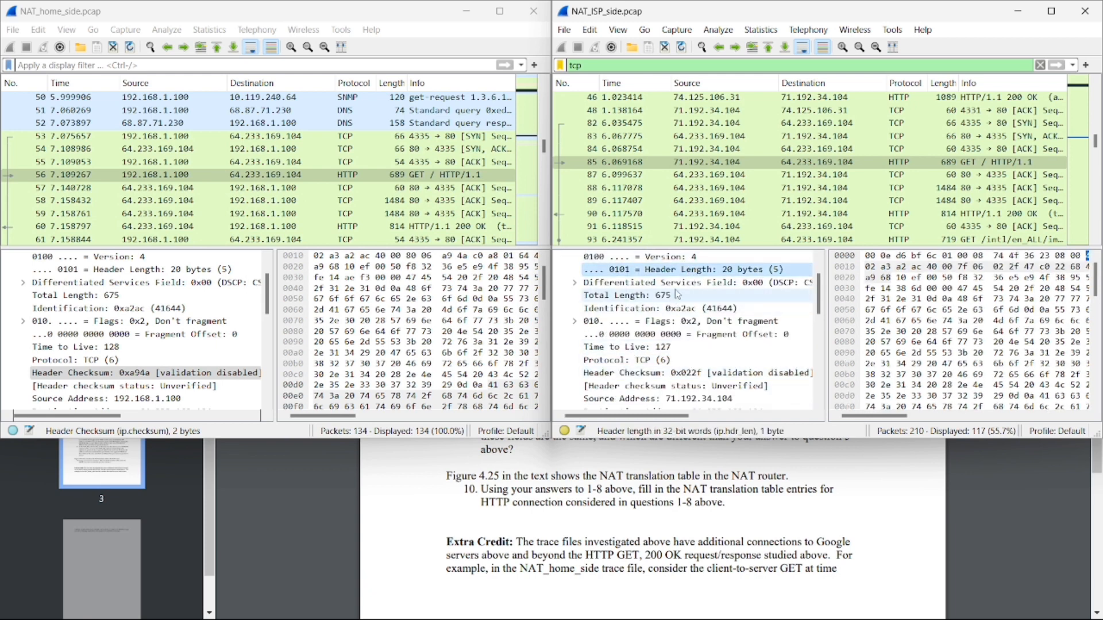
left_click(655, 373)
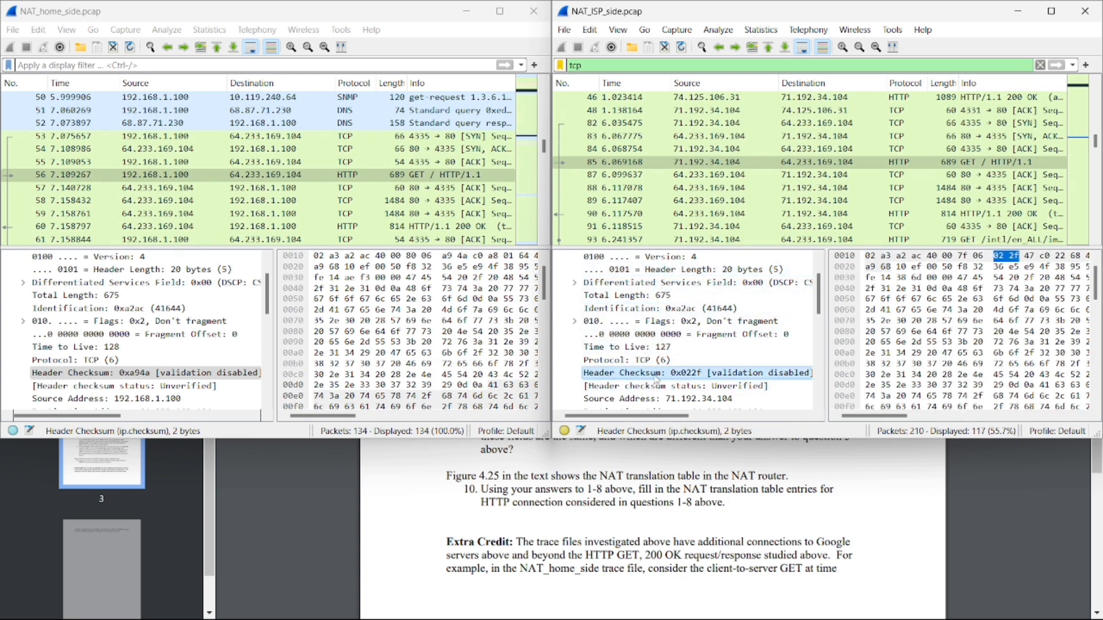
left_click(687, 408)
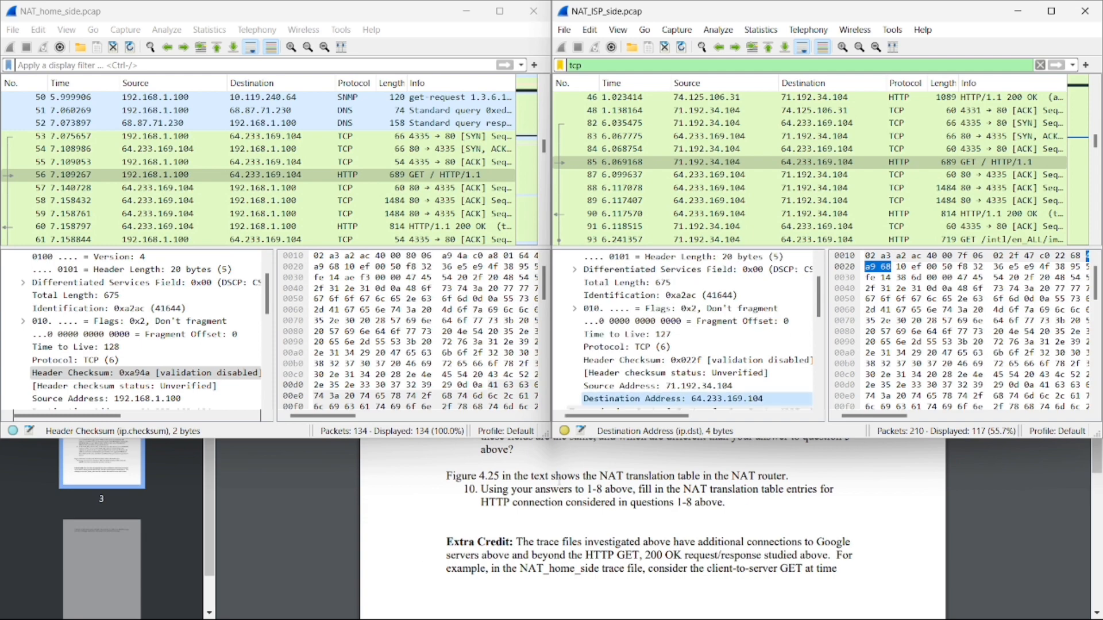
Switch to the lab PDF in Chrome, read question 8, and highlight "200 OK HTTP" in it
left_click(556, 481)
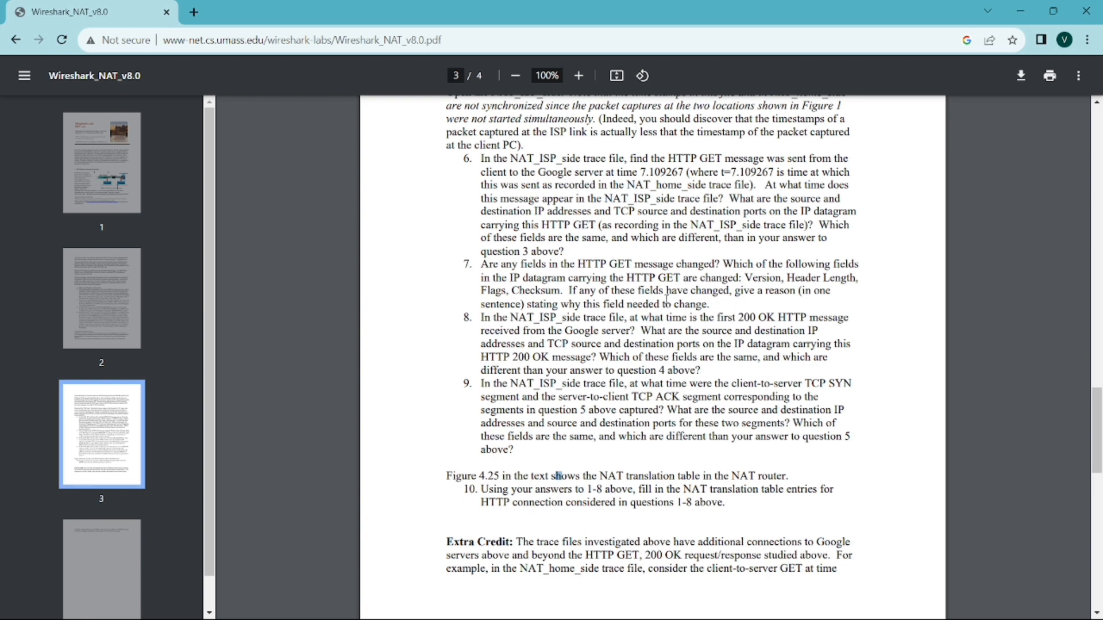
left_click_drag(585, 304, 706, 320)
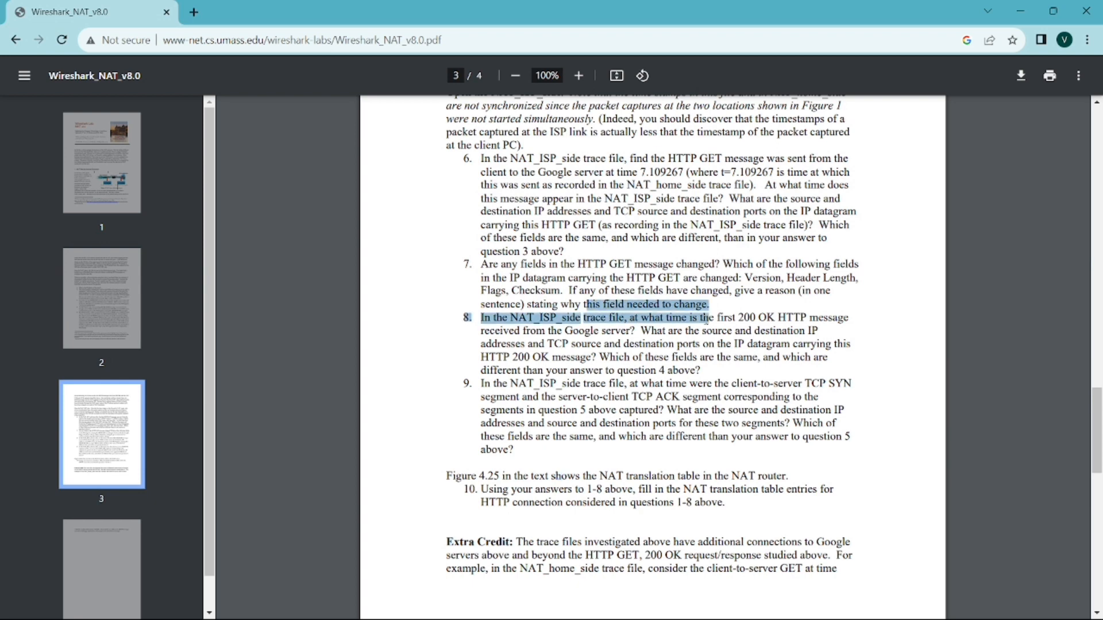
left_click(718, 312)
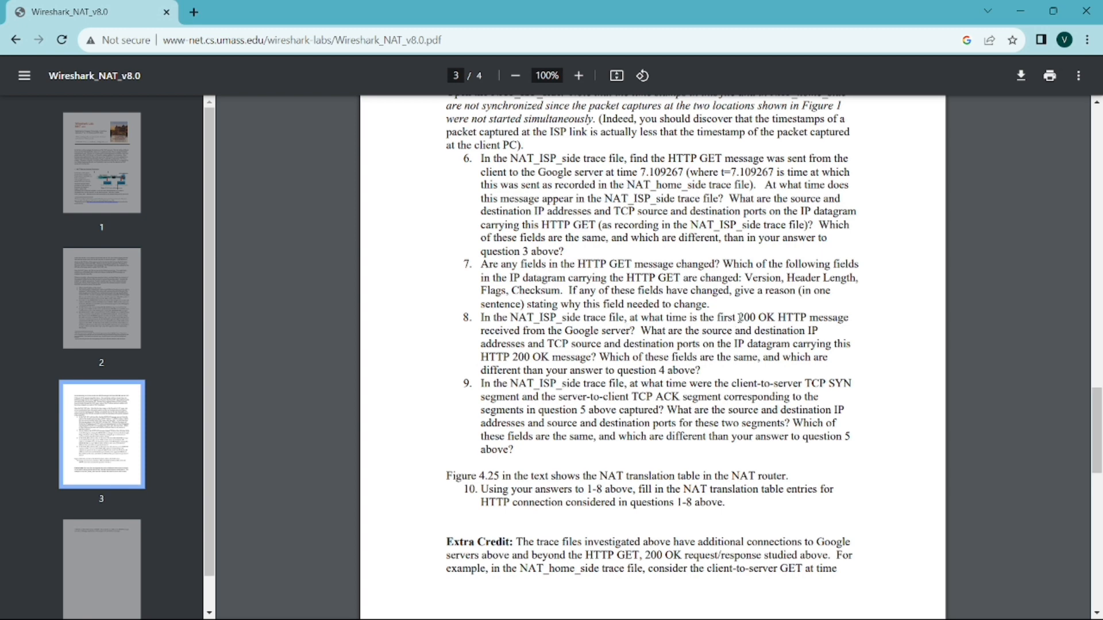
left_click_drag(739, 317, 803, 320)
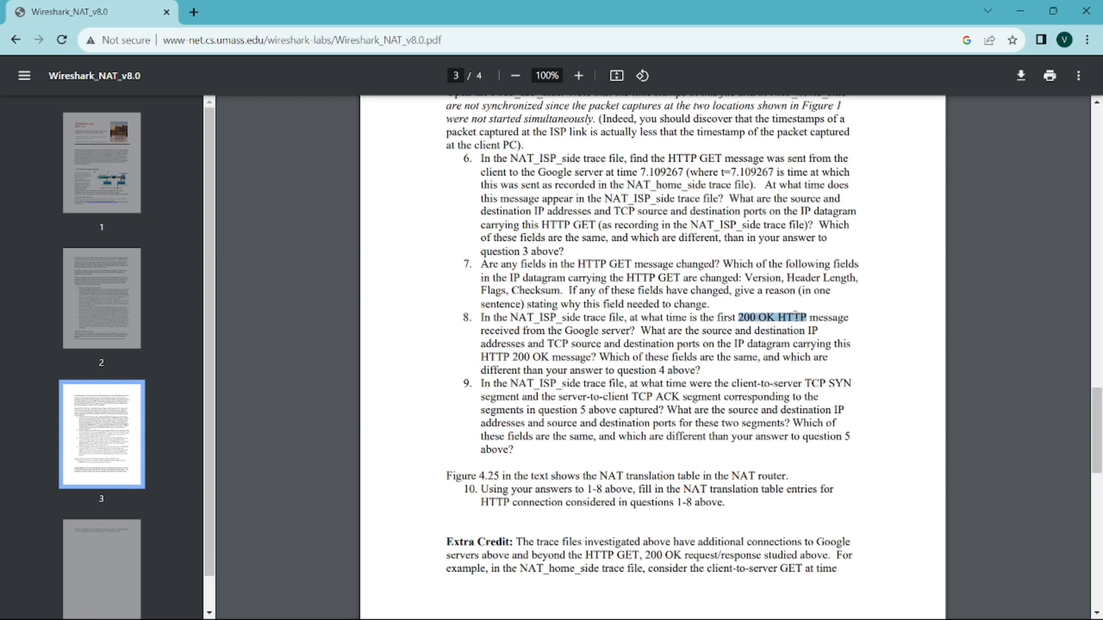
key("super+Tab")
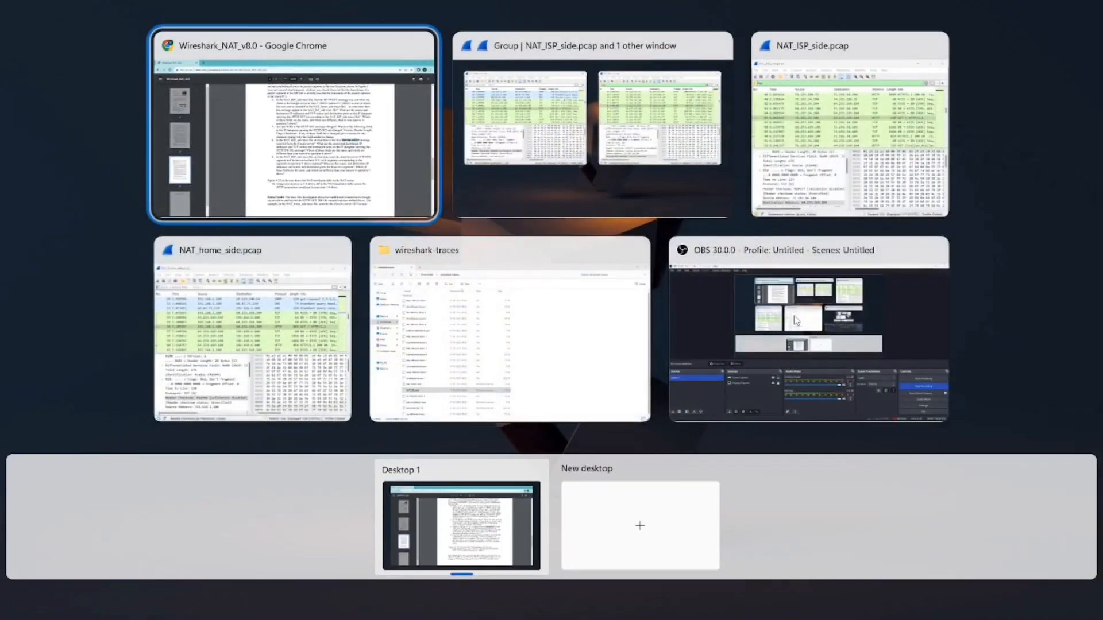
key("Right")
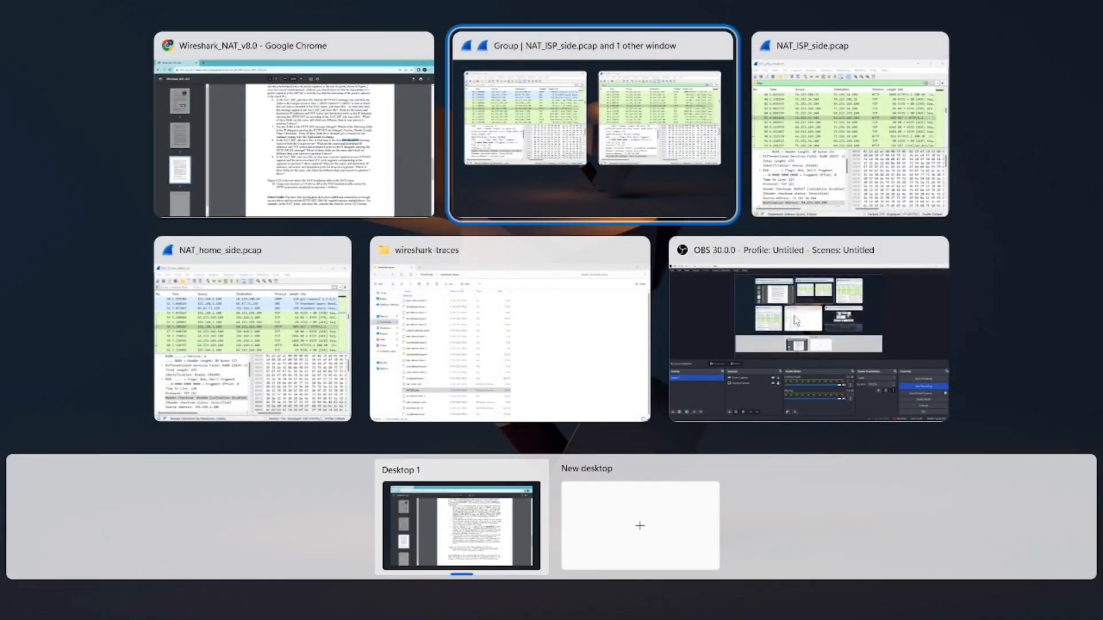
key("Left")
key("Return")
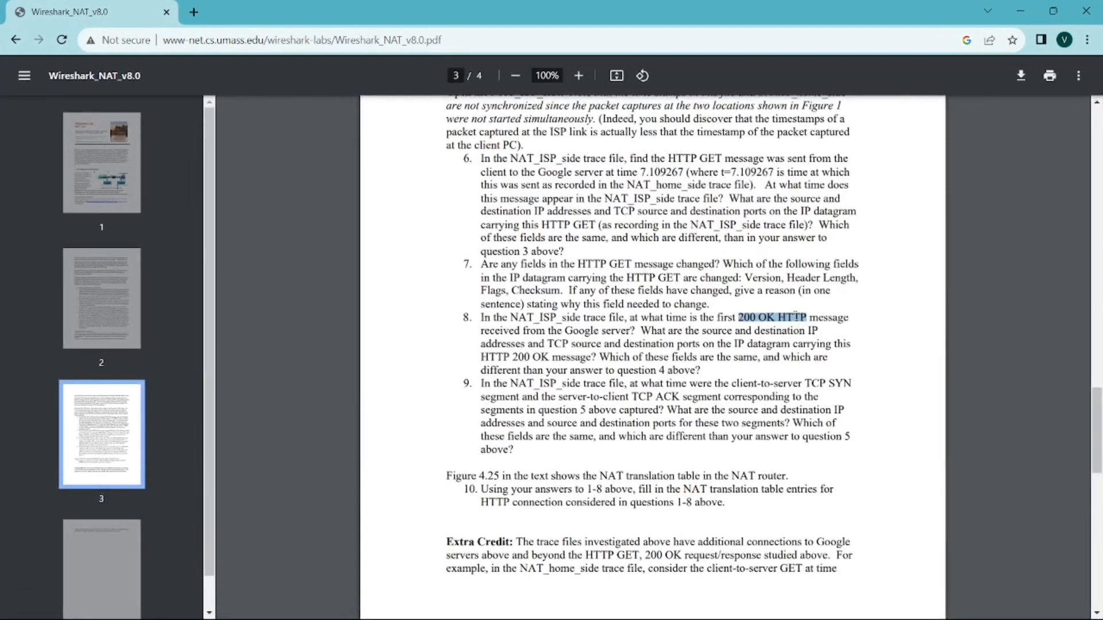
key("Tab")
Switch to the NAT_ISP_side capture in Wireshark, maximize it, and select the first HTTP 200 OK (text/html) packet after the GET
key("super+Tab")
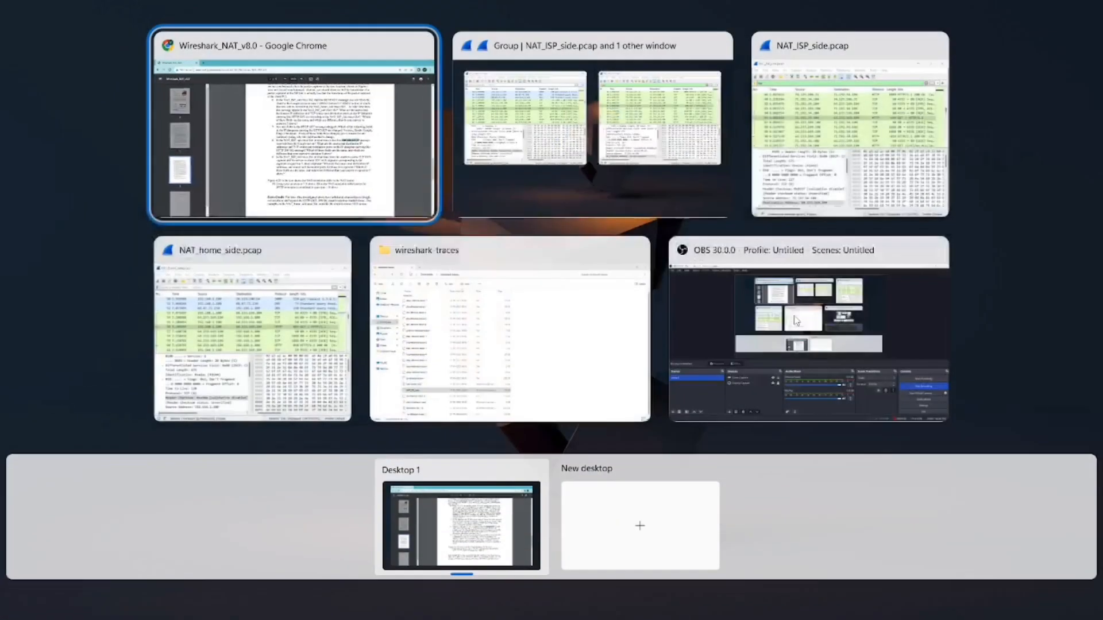
key("Right")
key("Right")
key("Return")
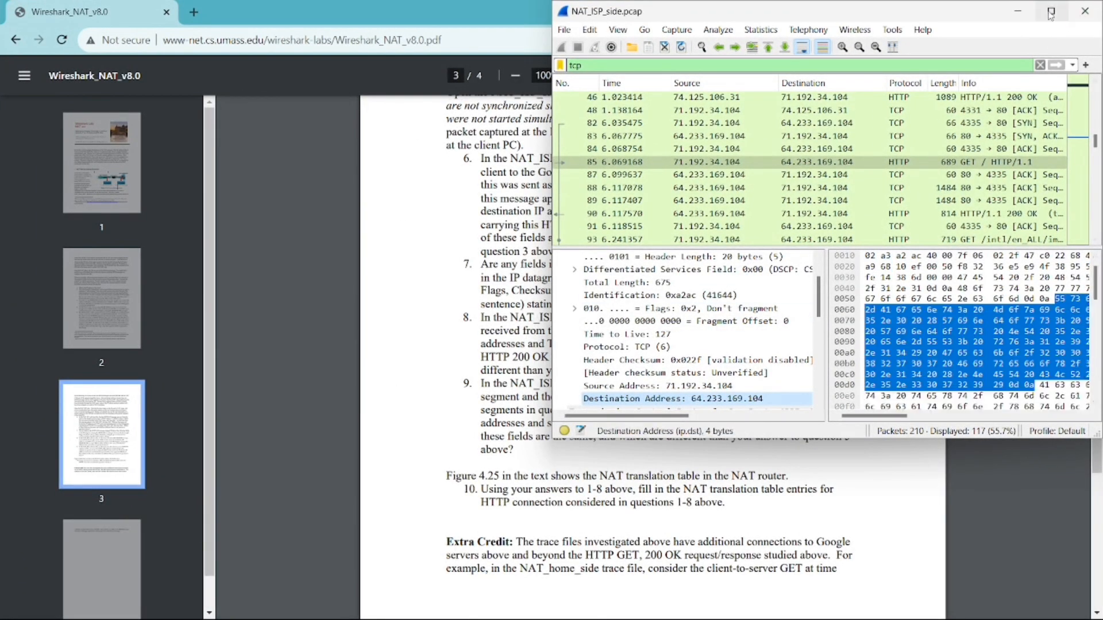
left_click(1051, 12)
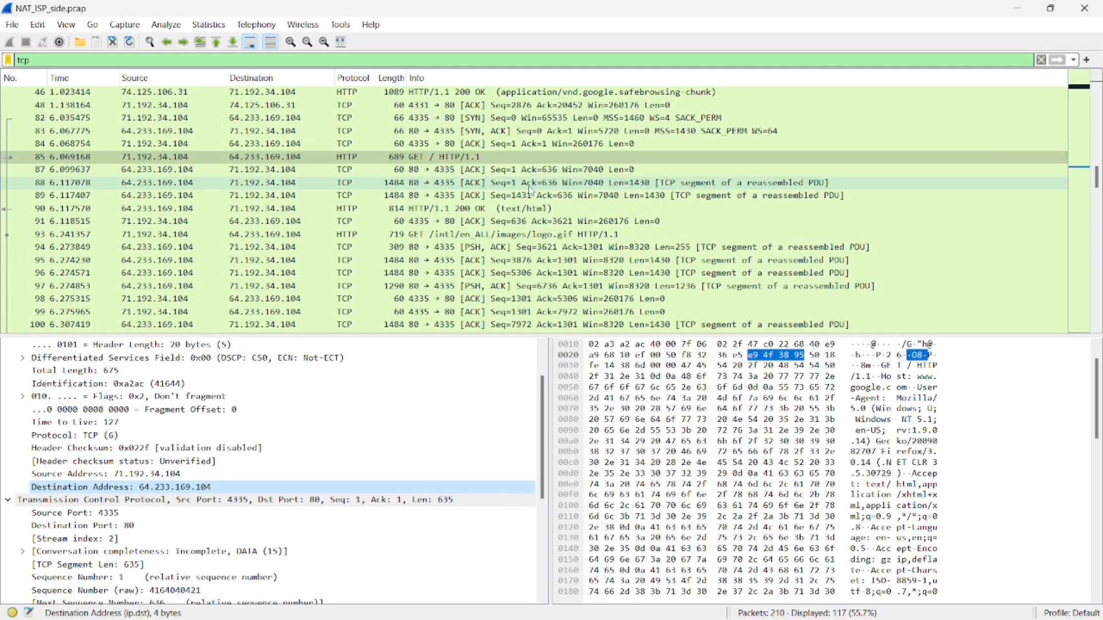
left_click(468, 210)
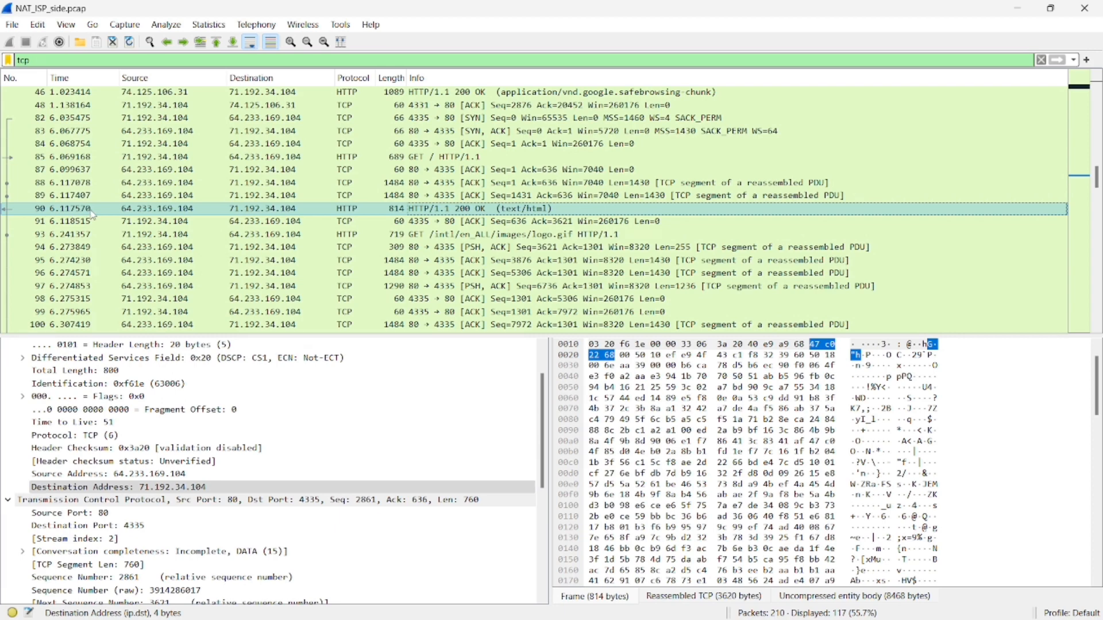
Return to the lab PDF in Chrome and read the rest of question 8 about the 200 OK's addresses and ports
key("super+Tab")
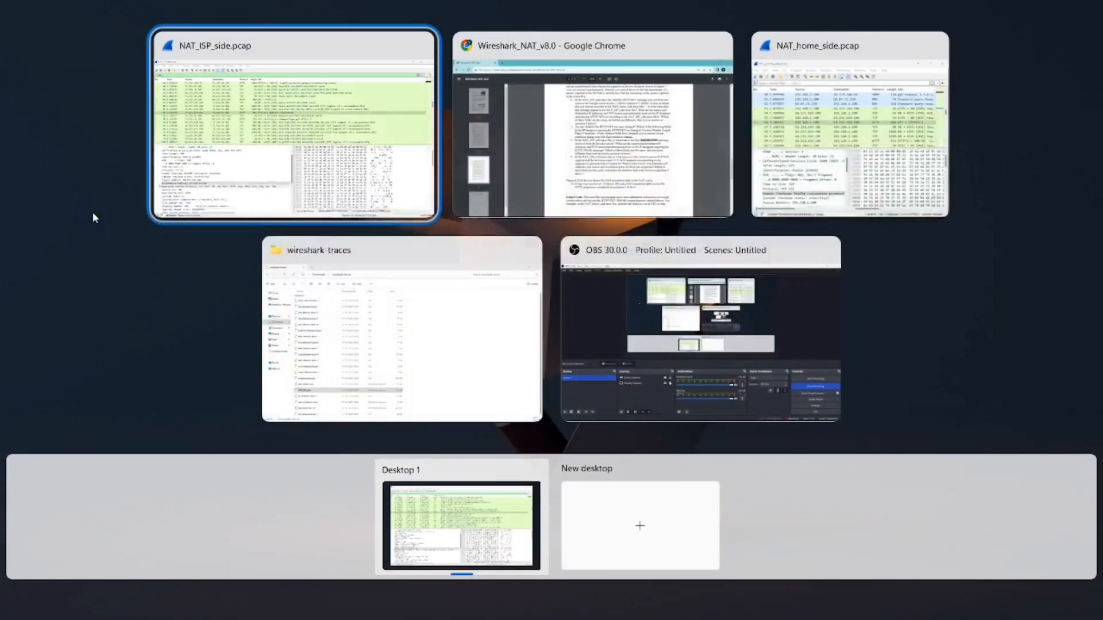
key("Right")
key("Return")
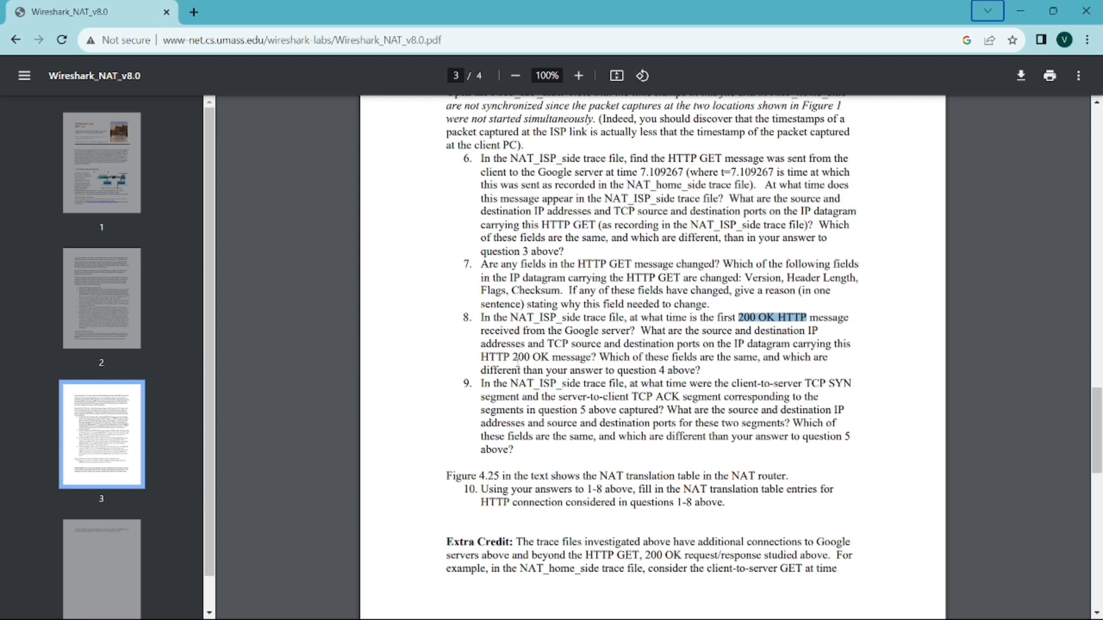
Switch to the NAT_ISP_side capture in Wireshark and inspect the 200 OK packet's TCP Source Port and Destination Port, collapsing its Internet Protocol section
key("super+Tab")
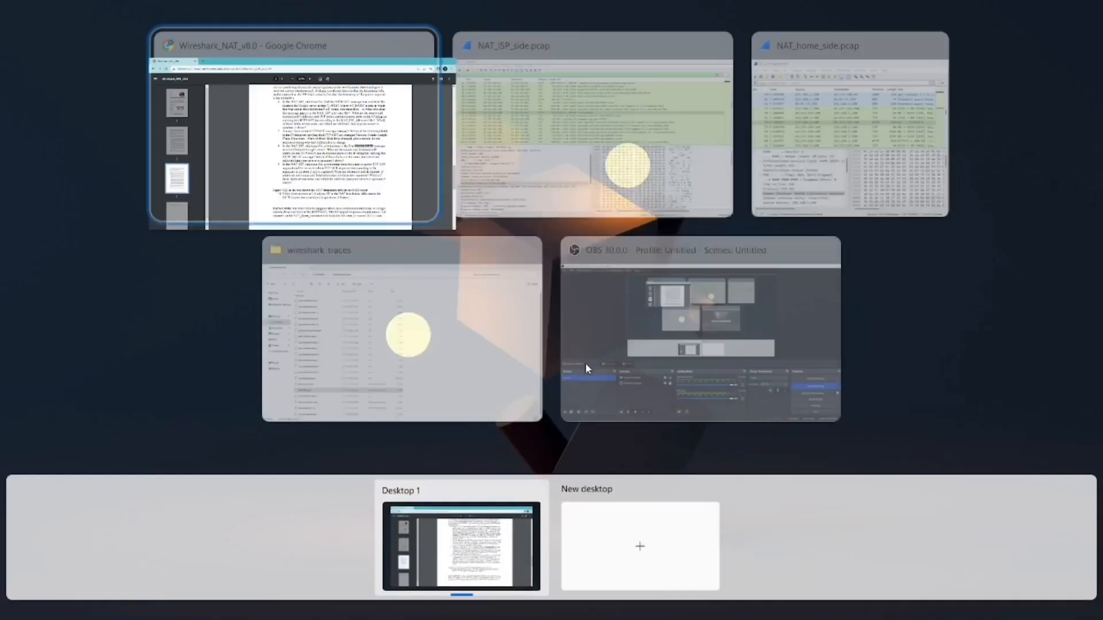
key("Right")
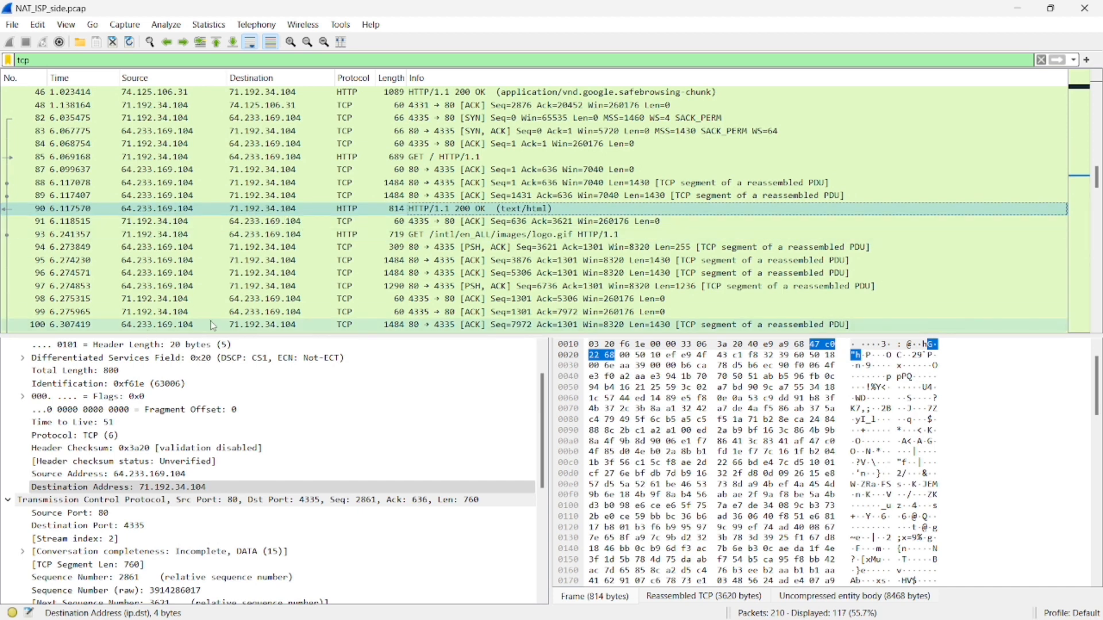
left_click(330, 212)
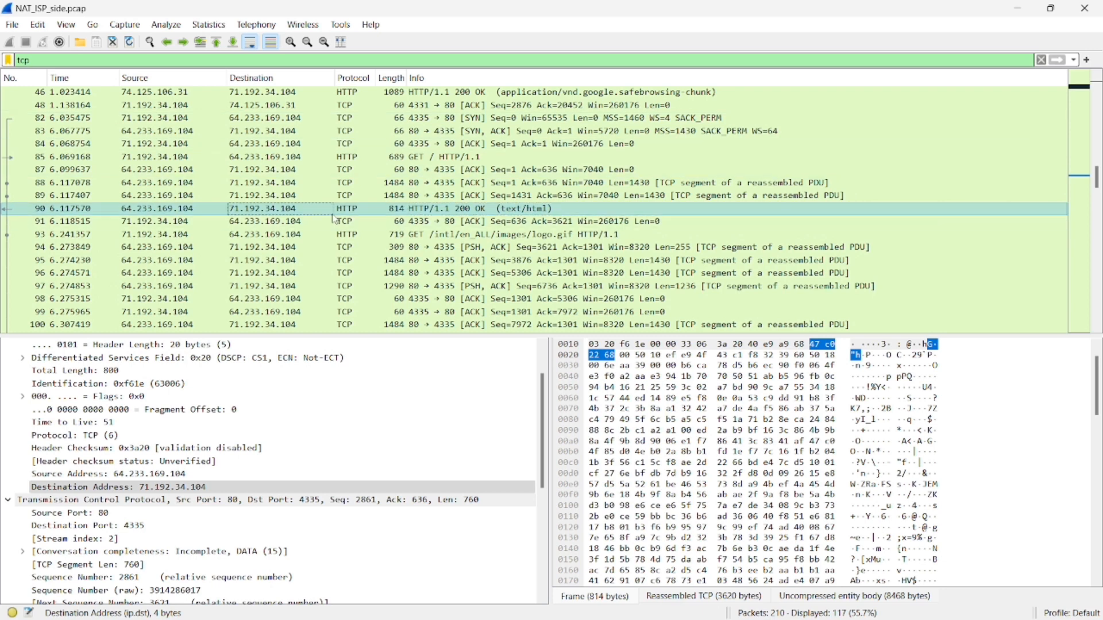
scroll(211, 372, "up", 2)
left_click(8, 372)
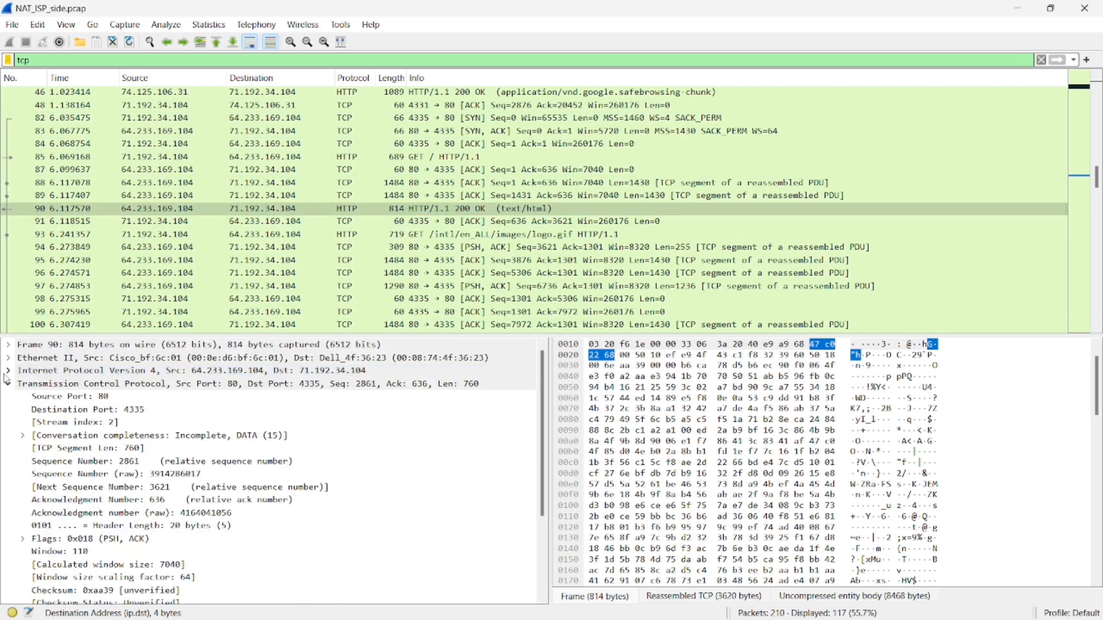
left_click(8, 385)
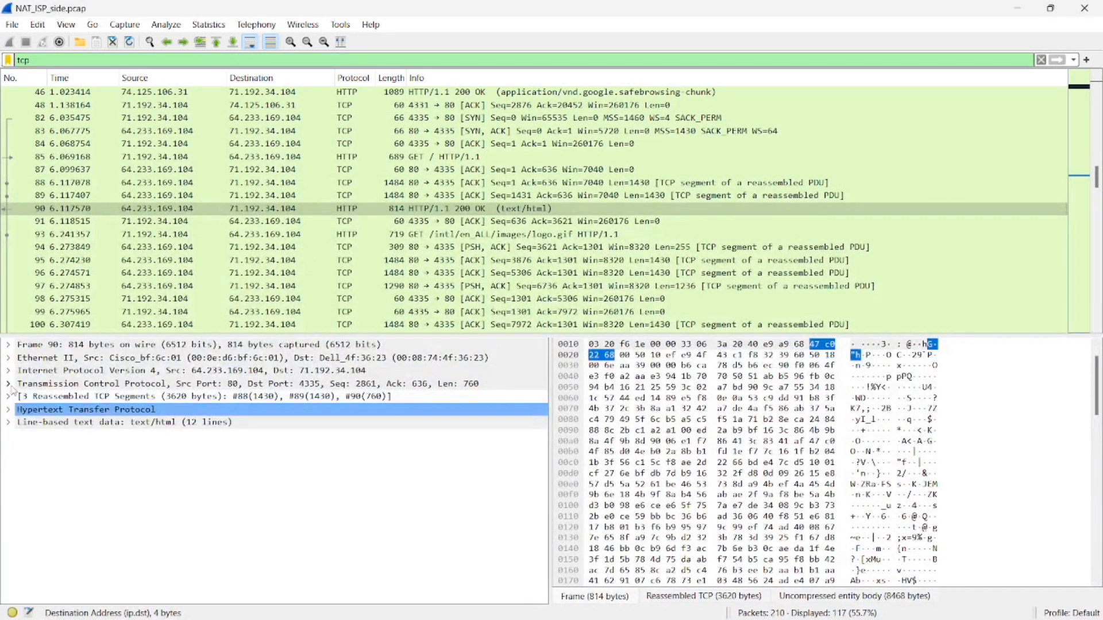
left_click(12, 386)
left_click(74, 397)
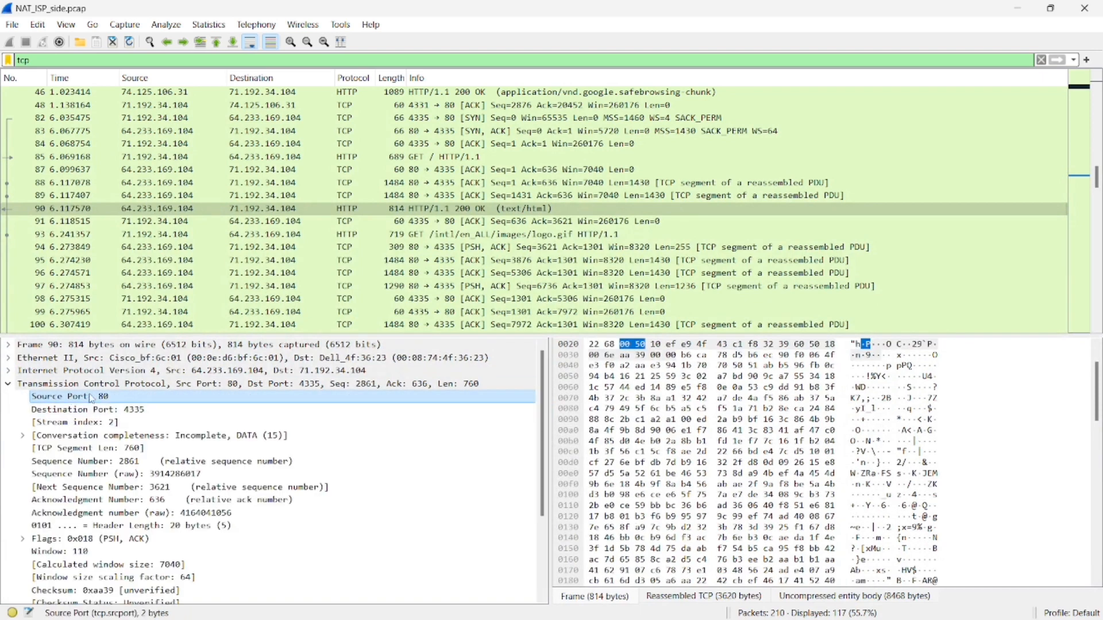
left_click(104, 409)
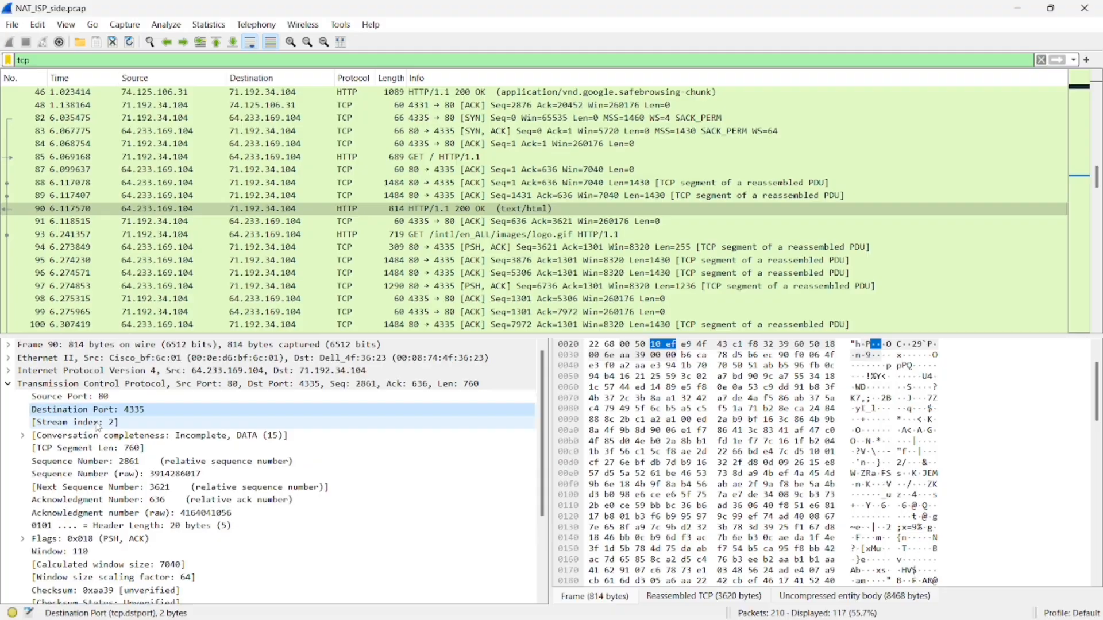
Return to the lab PDF in Chrome and read question 8's last part about which fields differ from question 4
key("super+Tab")
key("Right")
key("Return")
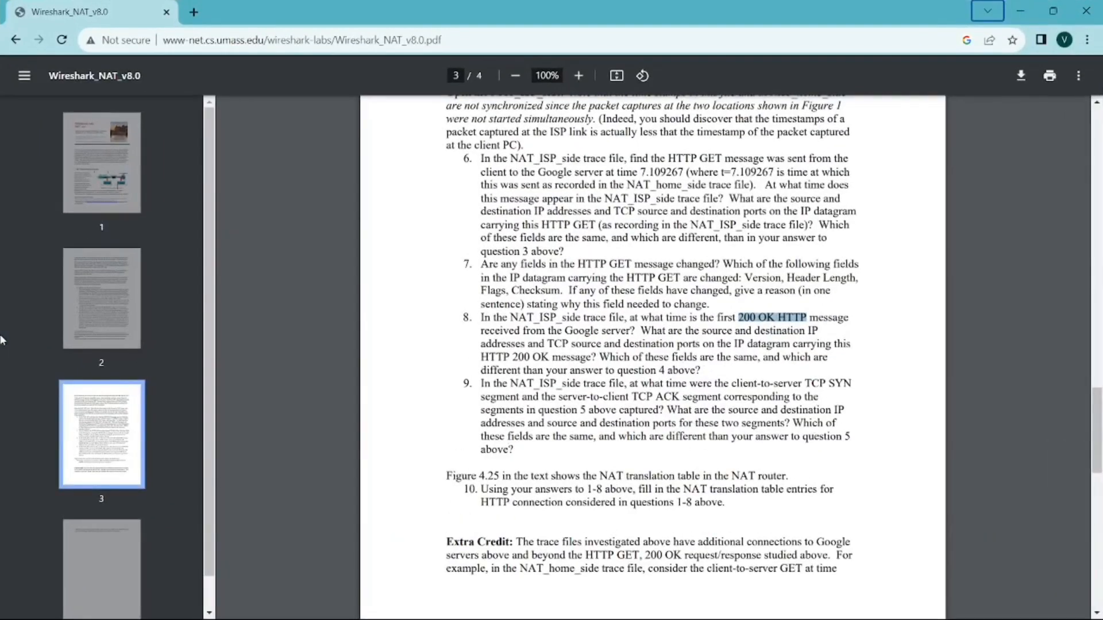
left_click_drag(662, 396, 665, 394)
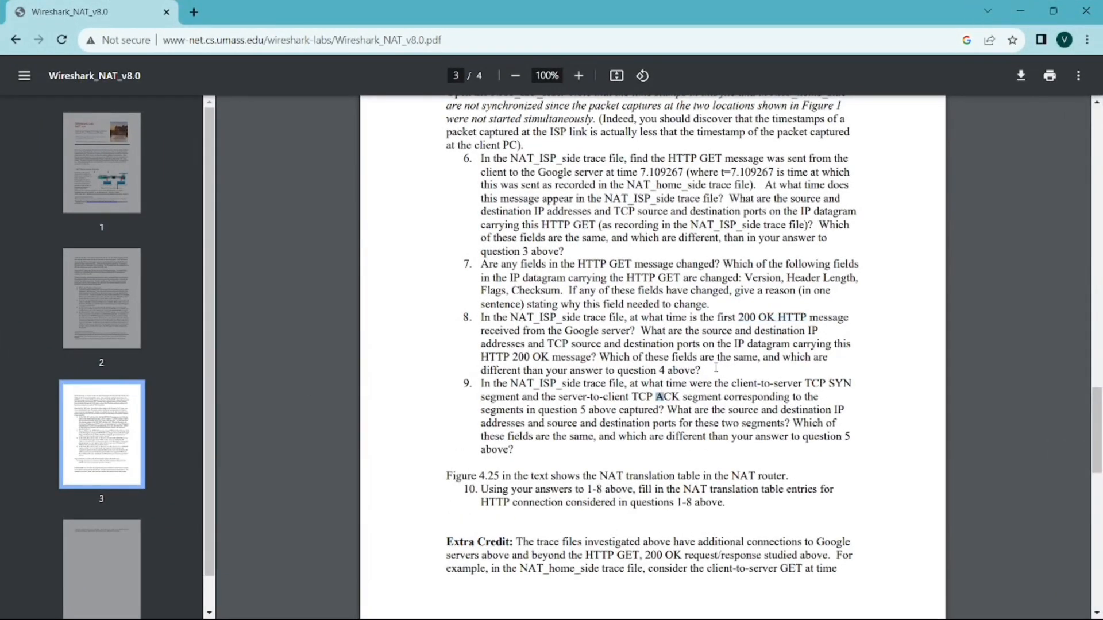
left_click(716, 368)
left_click_drag(599, 357, 703, 372)
left_click(707, 373)
Switch to the NAT_ISP_side capture in Wireshark, restore it to a smaller window, and move it aside to make room for the other capture
key("super+Tab")
key("Right")
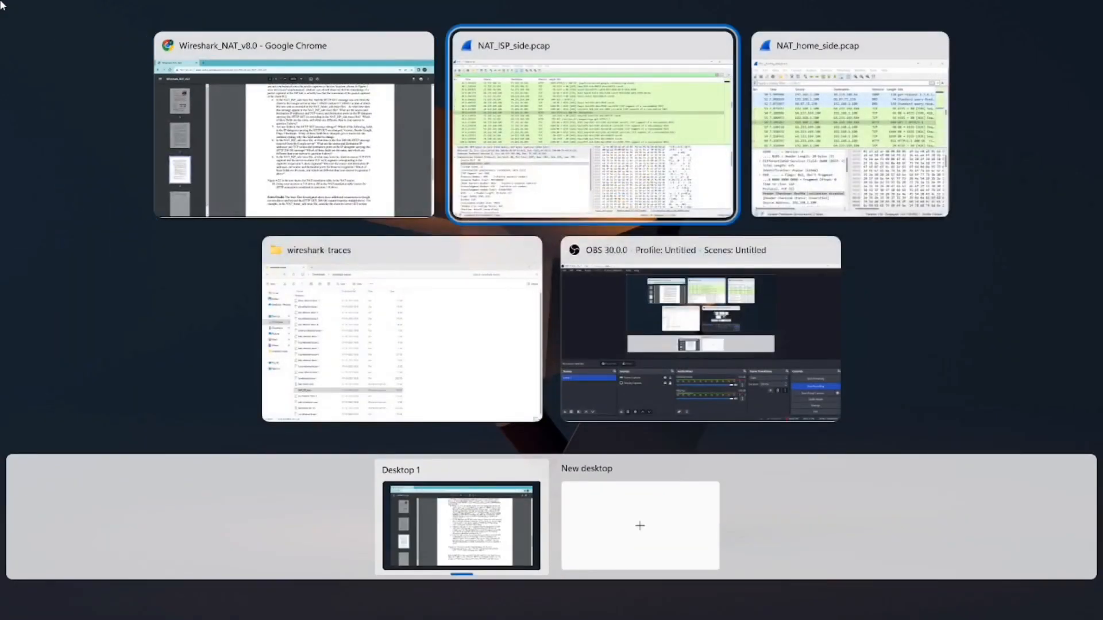
key("Return")
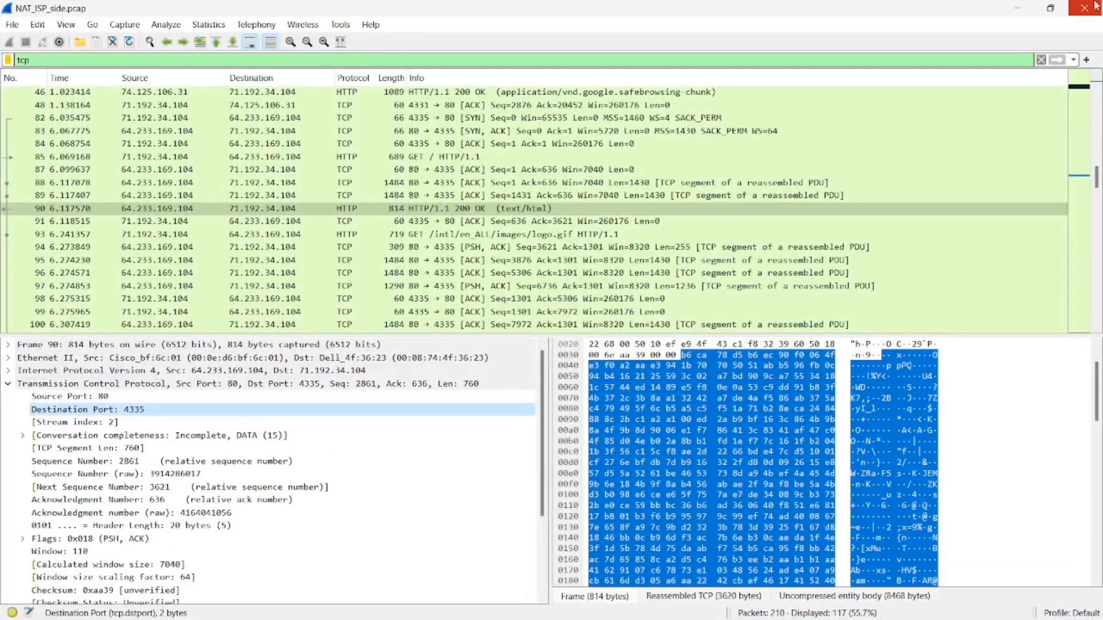
left_click(1050, 8)
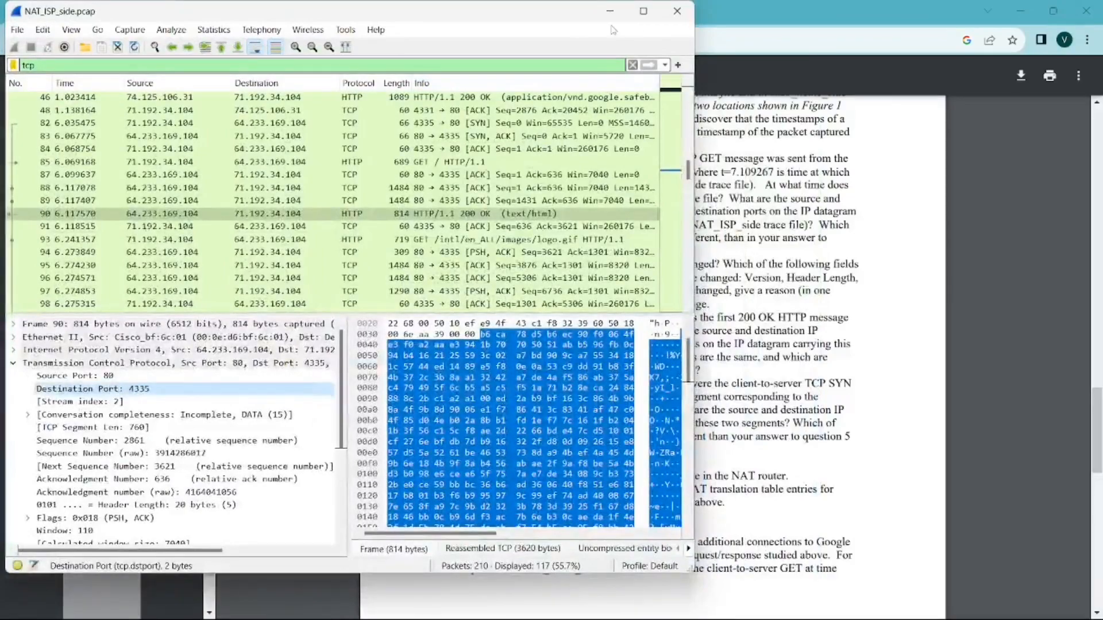
left_click_drag(510, 16, 938, 24)
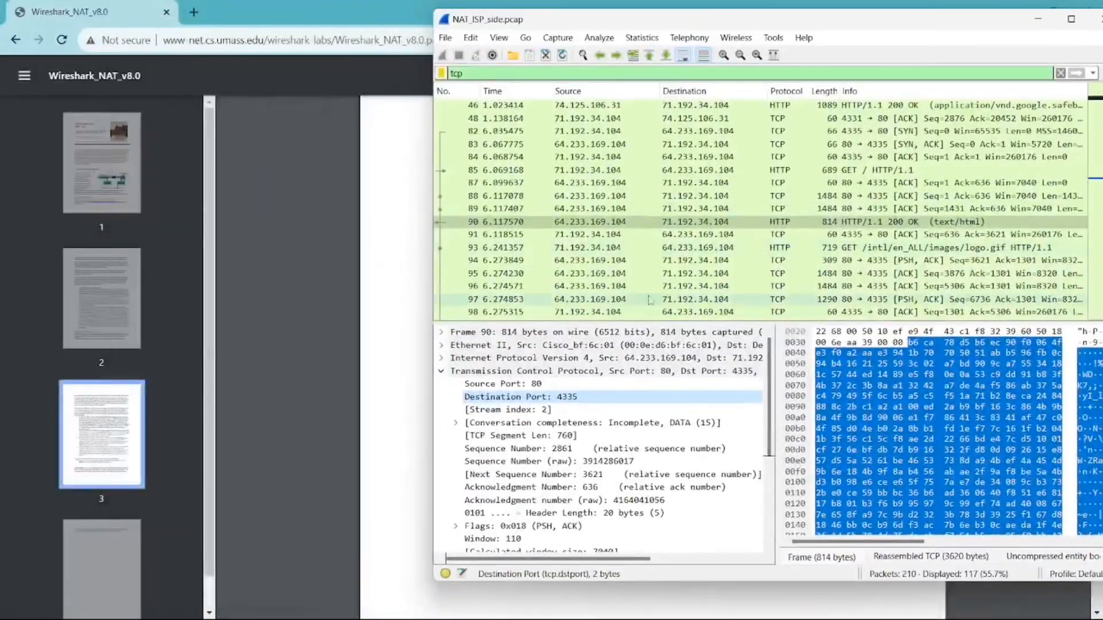
Bring up the NAT_home_side capture and arrange it side by side with the NAT_ISP_side window, making the ISP-side window narrower and shorter
key("super+Tab")
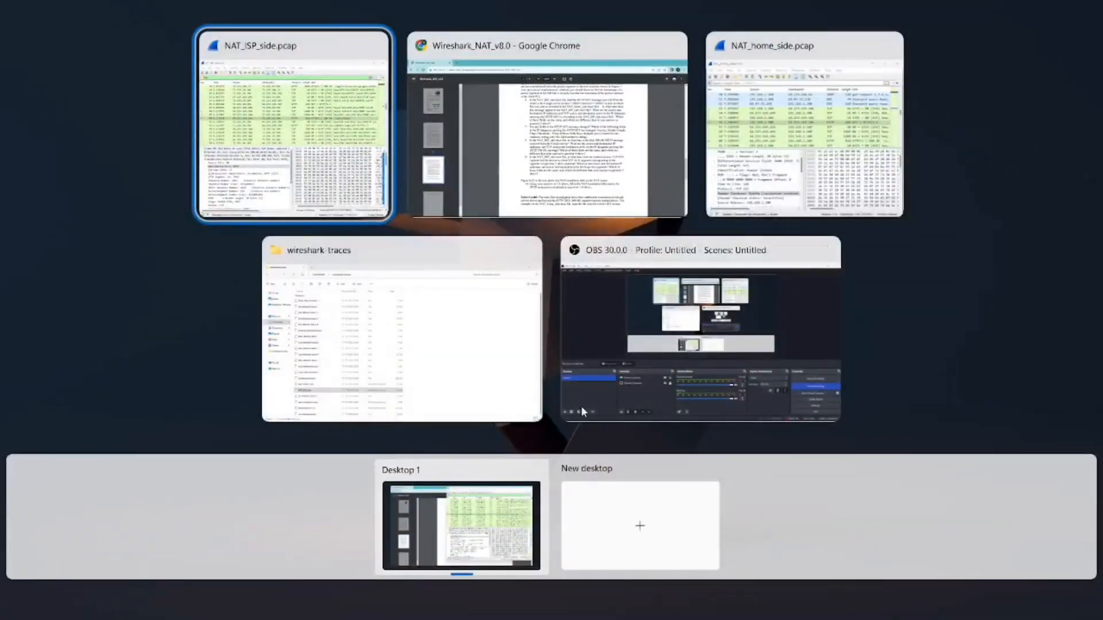
left_click(804, 126)
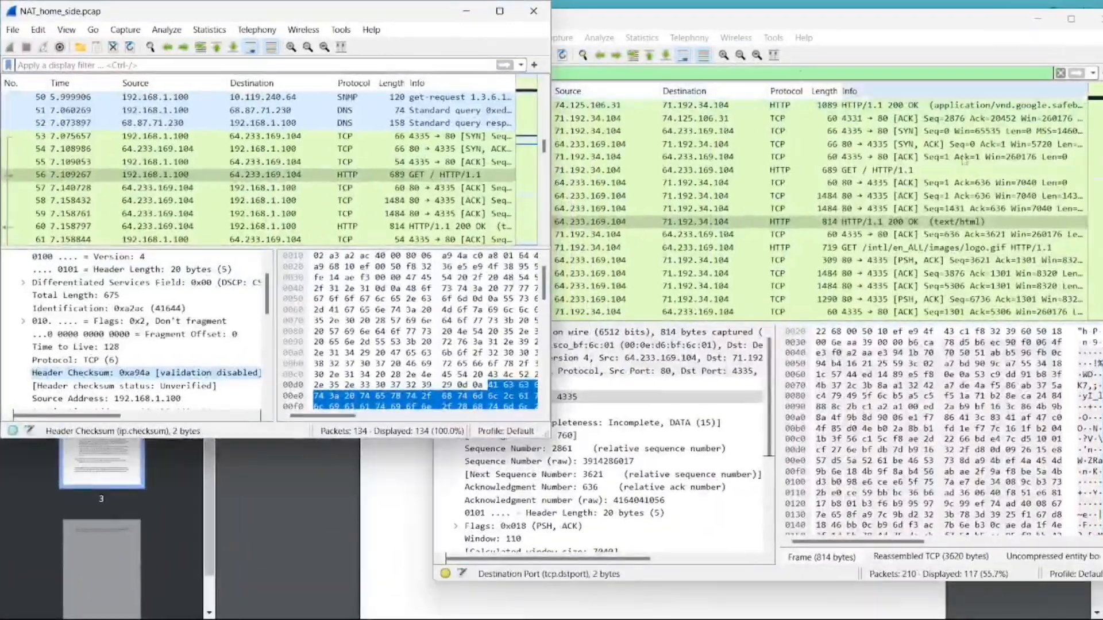
left_click(1071, 19)
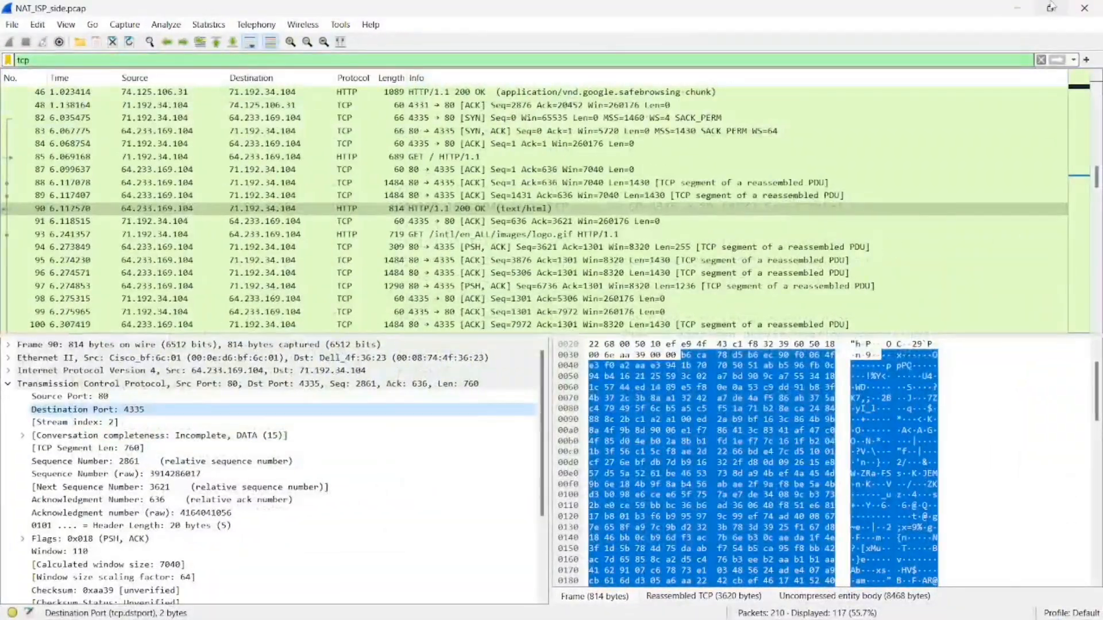
left_click(1052, 8)
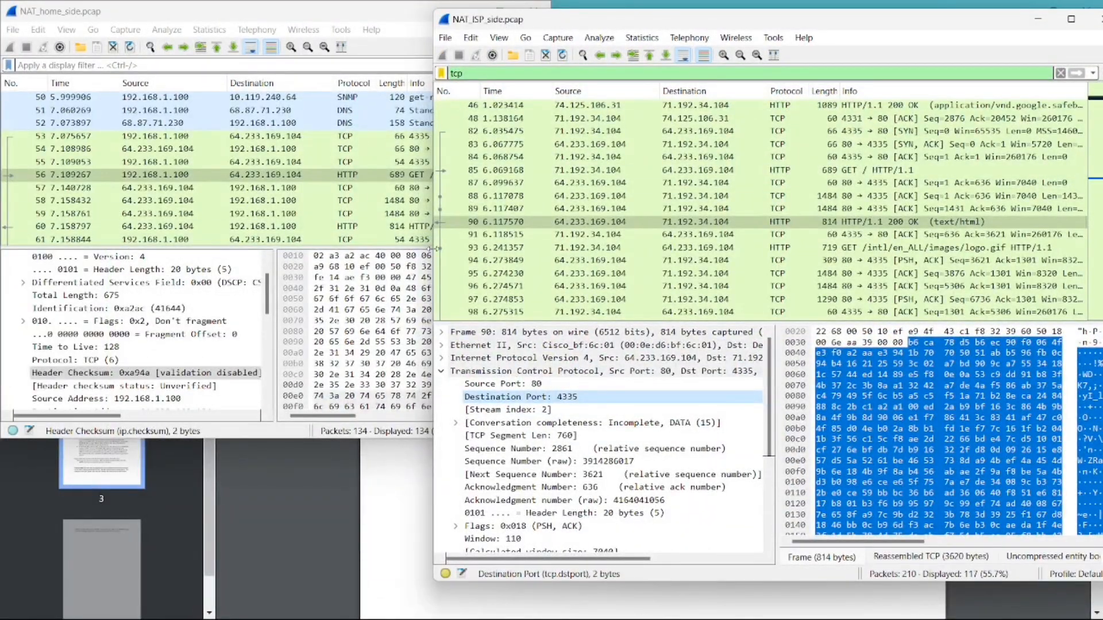
left_click_drag(434, 248, 544, 249)
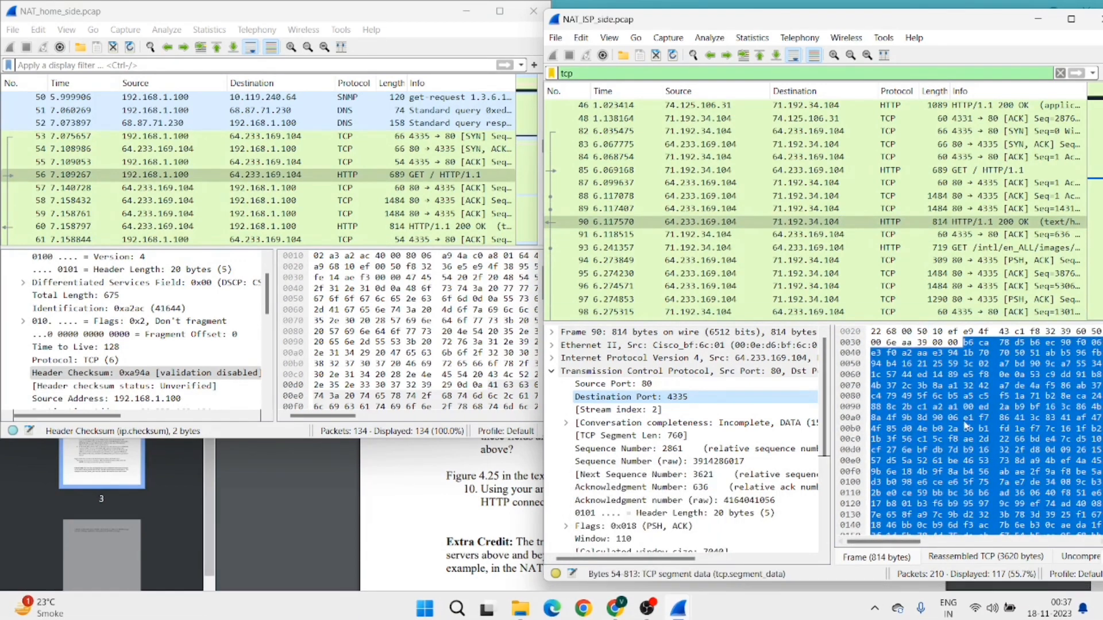
left_click_drag(848, 20, 851, 21)
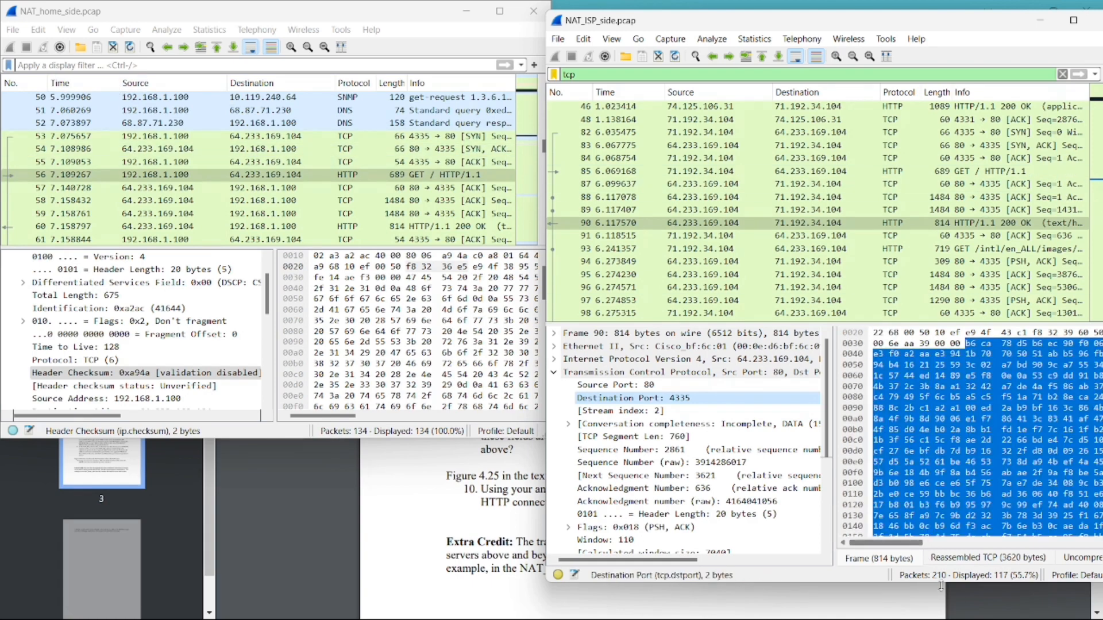
left_click_drag(926, 582, 926, 447)
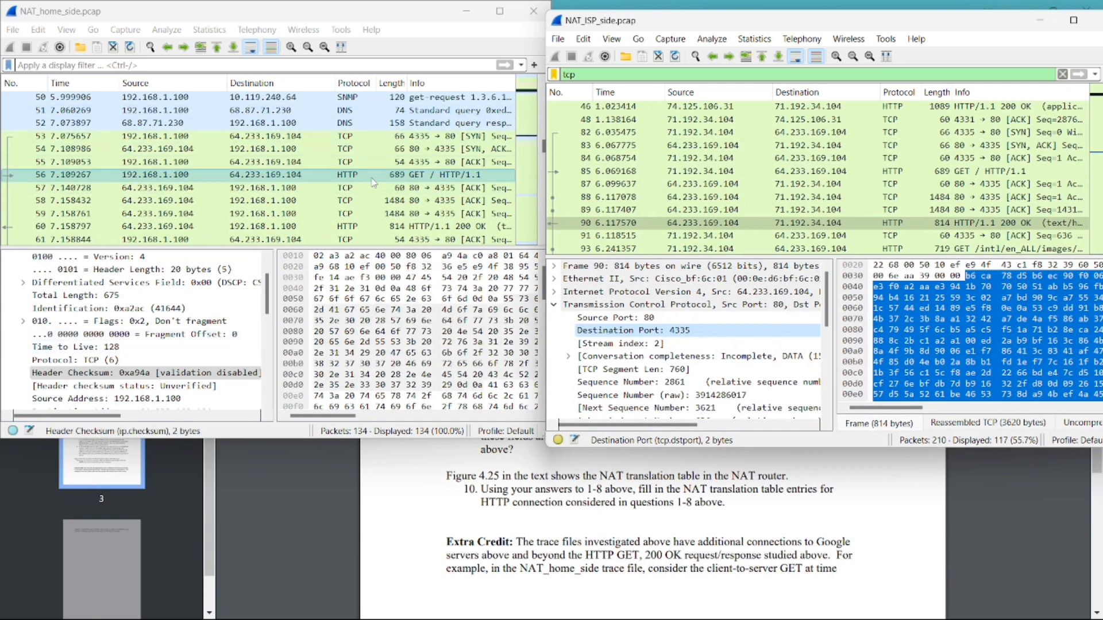
Select the HTTP 200 OK (text/html) packet in both captures and compare their times and source and destination IP addresses
scroll(403, 190, "down", 1)
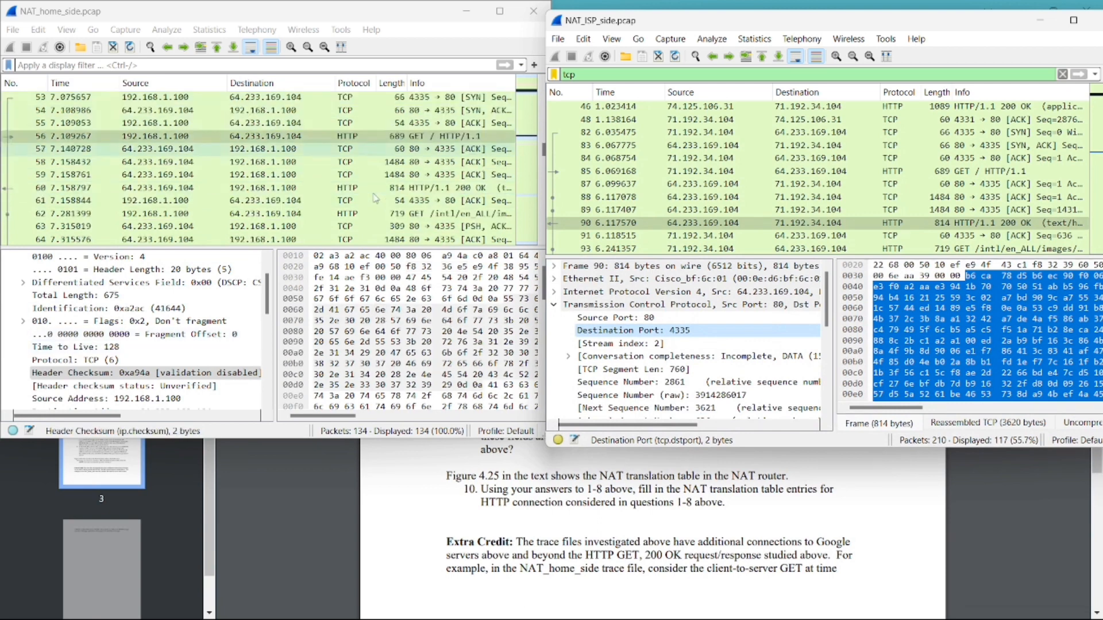
left_click_drag(456, 188, 459, 195)
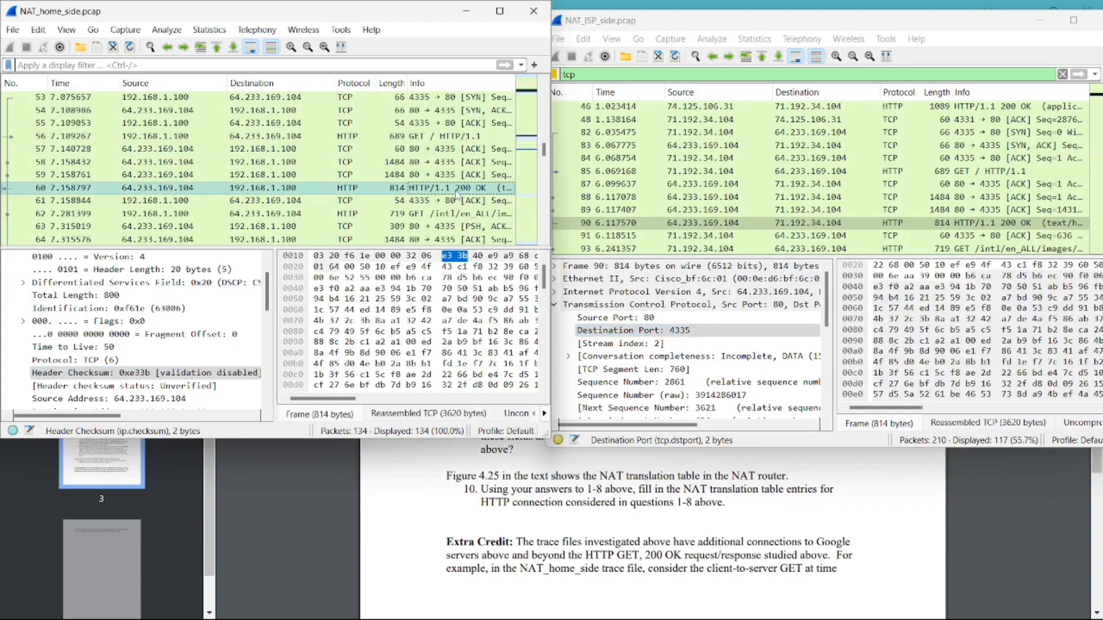
left_click(945, 223)
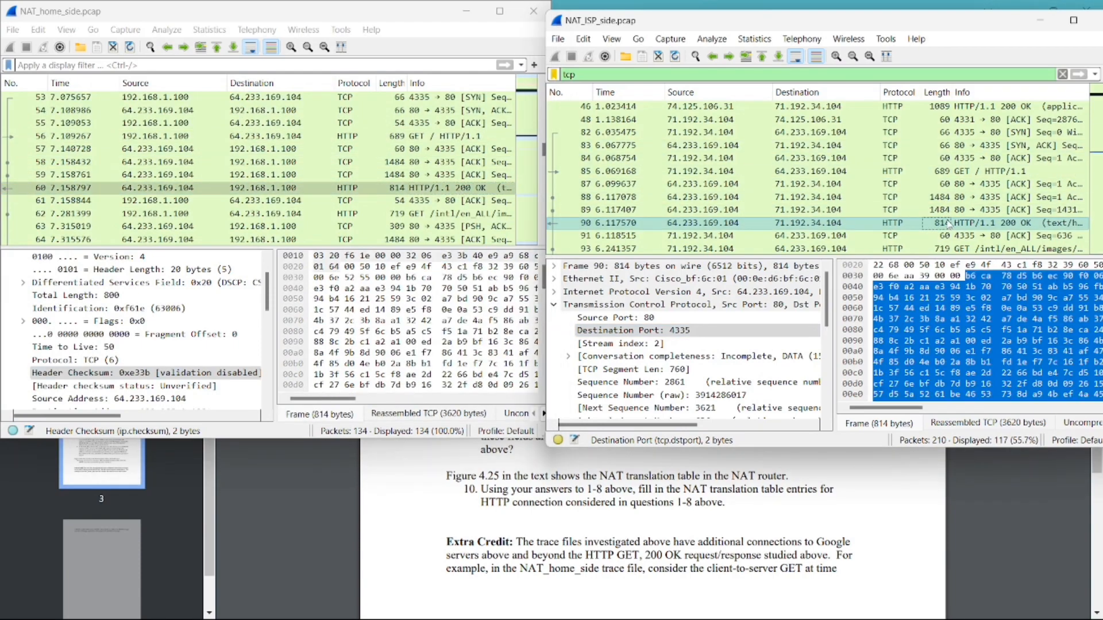
left_click(429, 188)
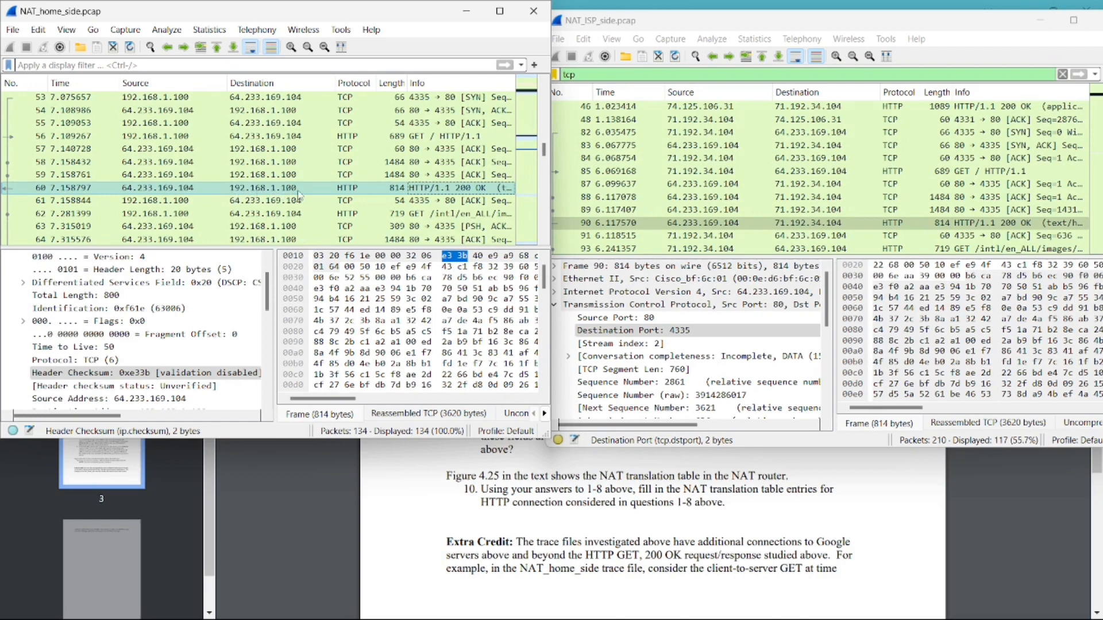
left_click(750, 225)
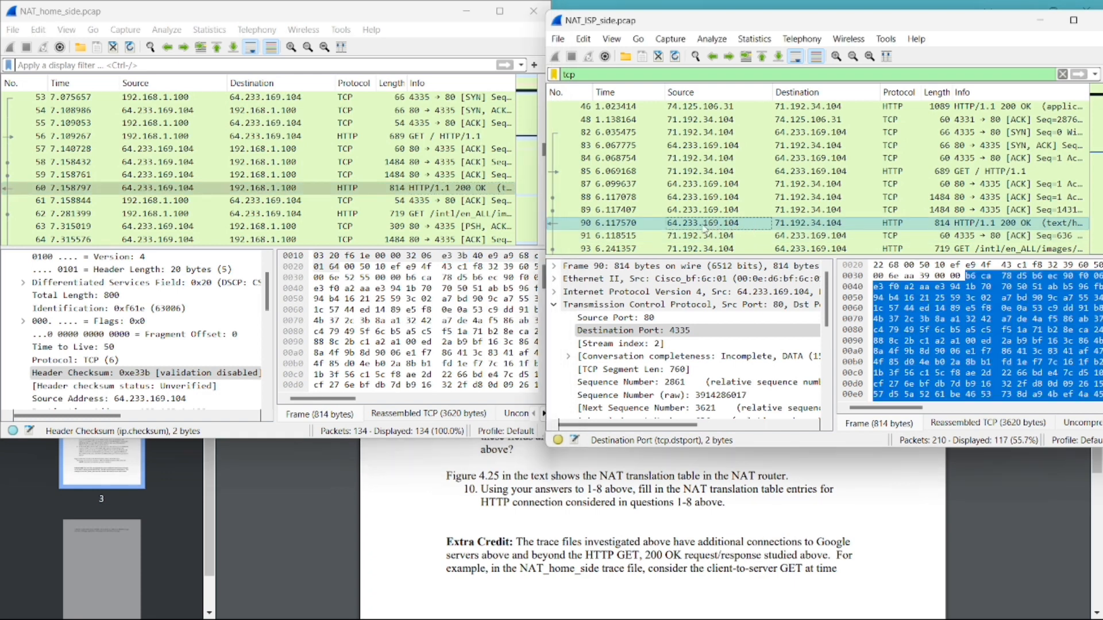
left_click(785, 226)
Expand the home-side 200 OK's Transmission Control Protocol section and compare its Source Port and Destination Port with the ISP-side packet's
scroll(51, 322, "up", 1)
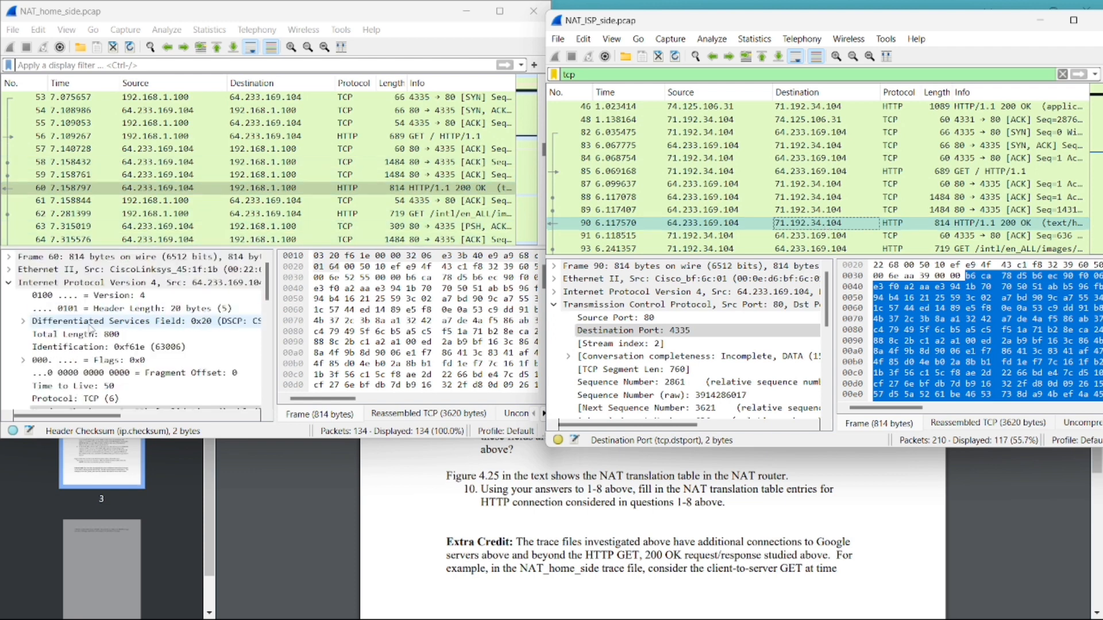
left_click(11, 287)
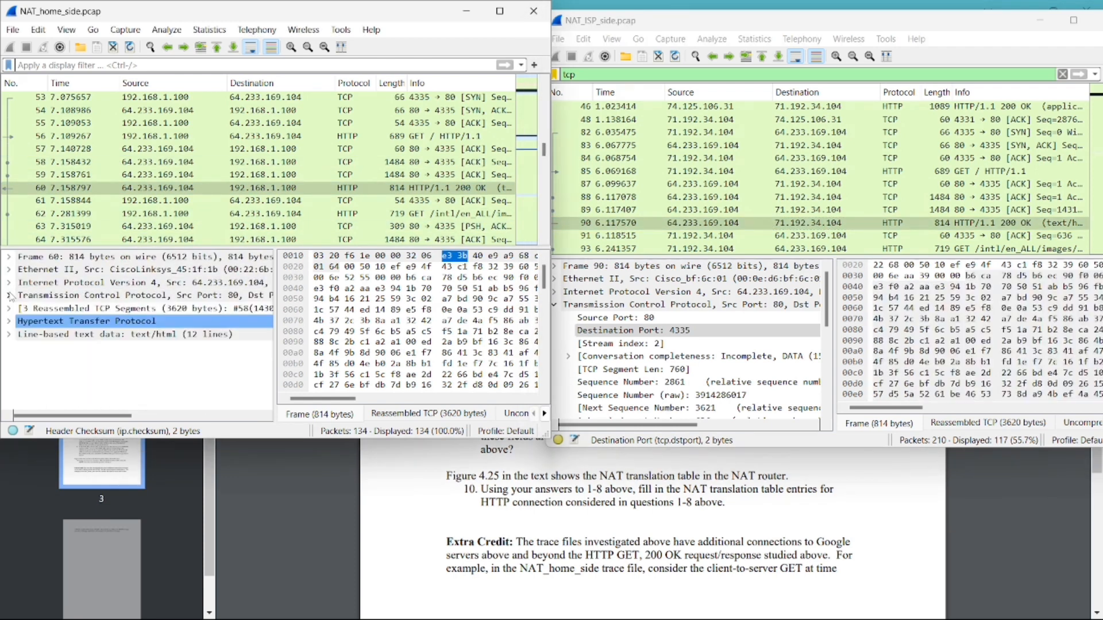
left_click(9, 295)
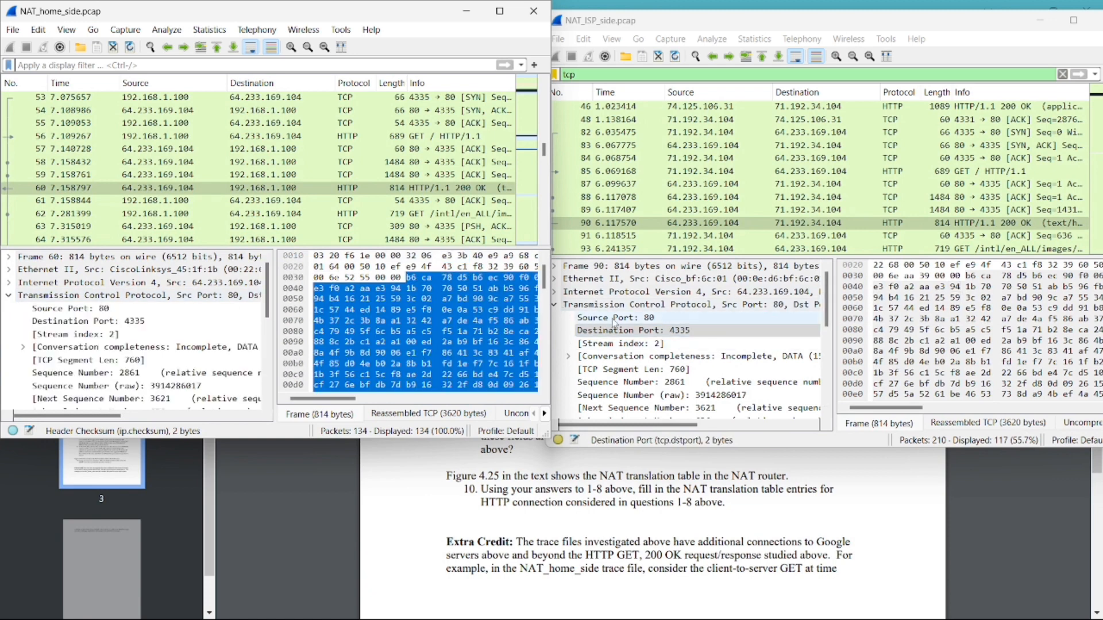
left_click(48, 309)
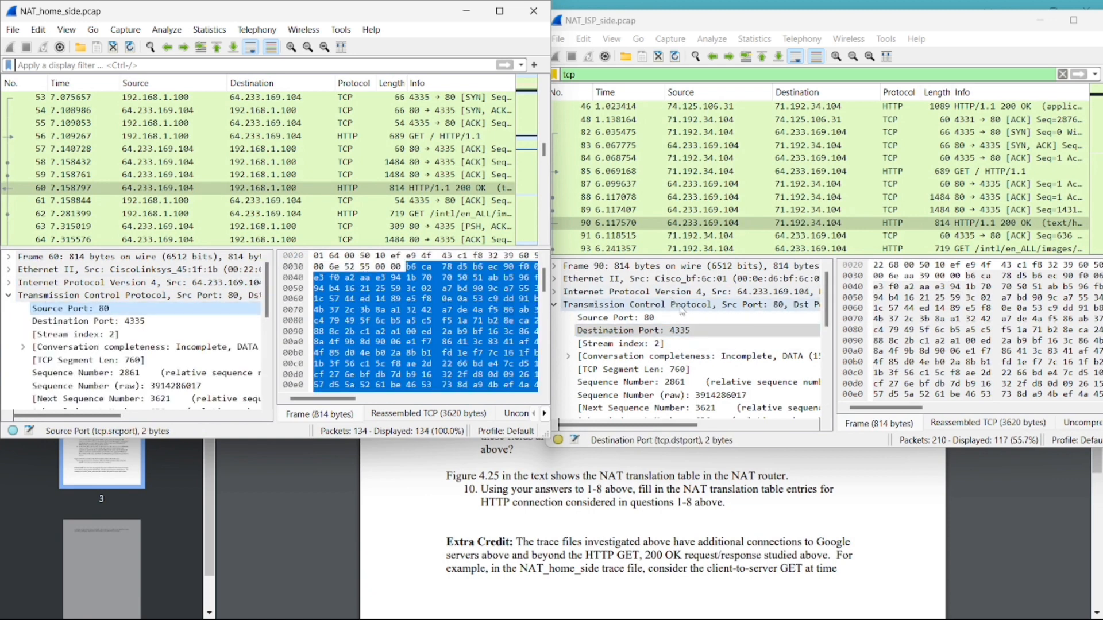
left_click(682, 315)
left_click(81, 323)
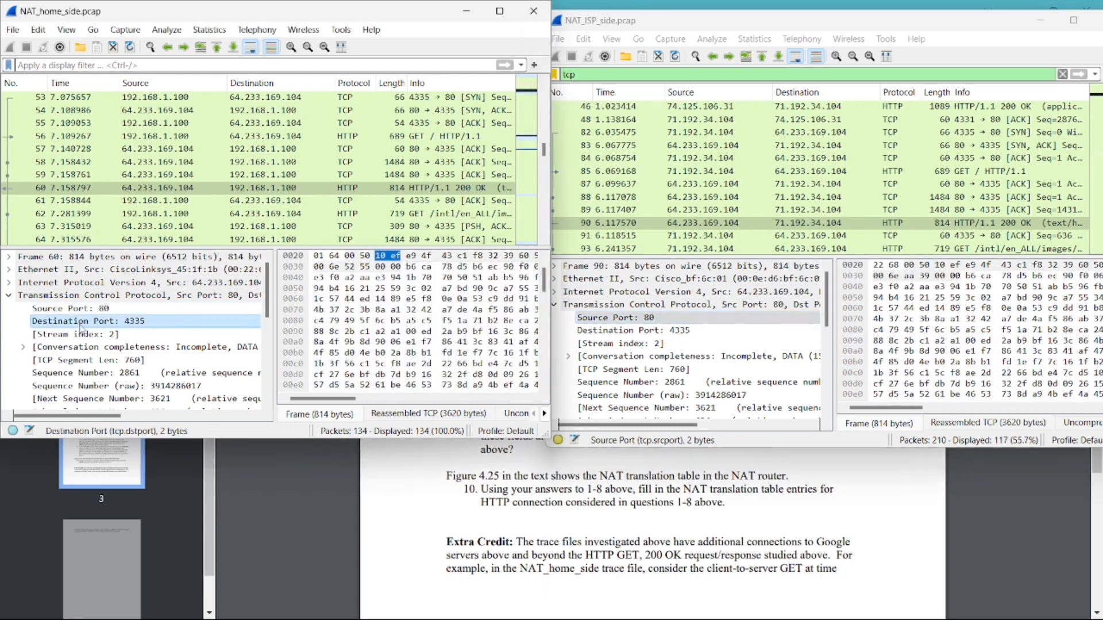
left_click(690, 330)
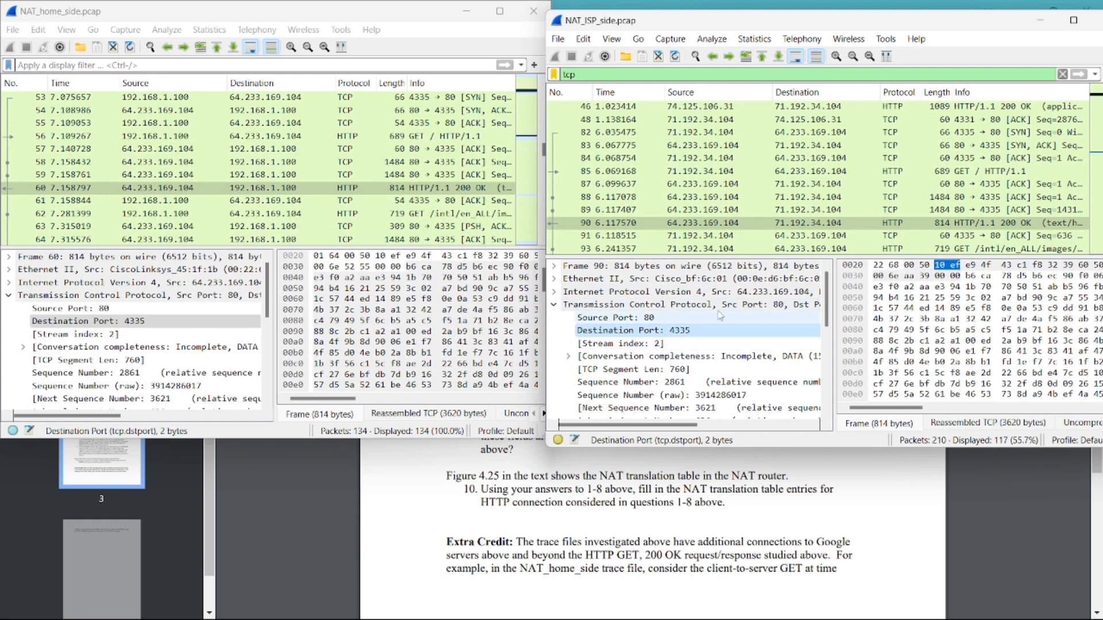
Minimize both capture windows and read question 9 in the lab PDF, highlighting the words about the time of the segments
left_click(836, 228)
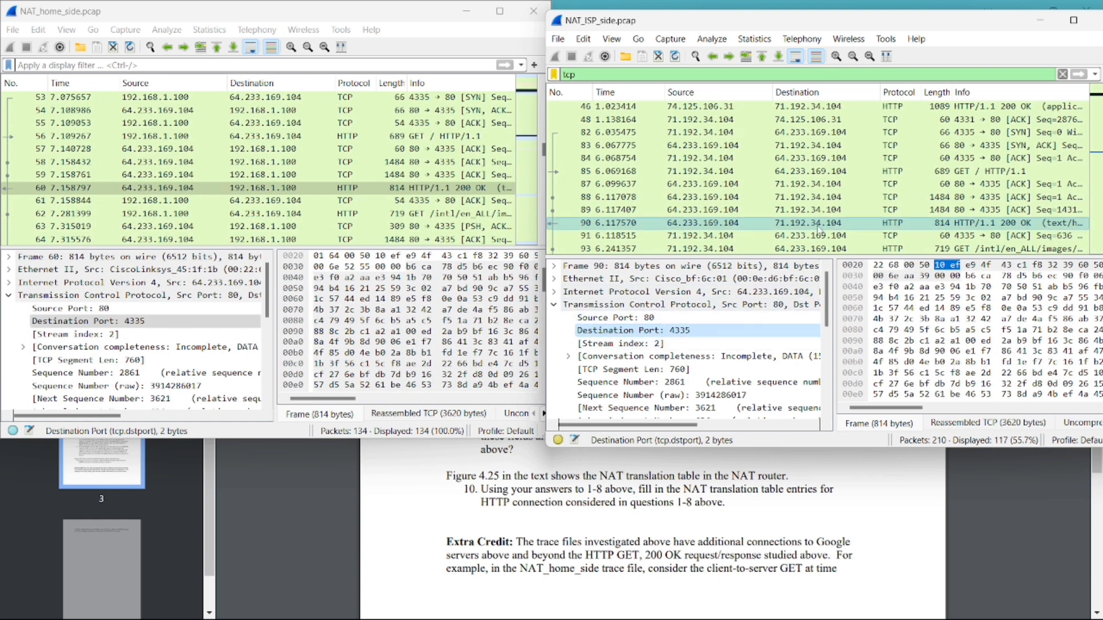
left_click(1038, 29)
left_click(466, 11)
scroll(625, 349, "down", 2)
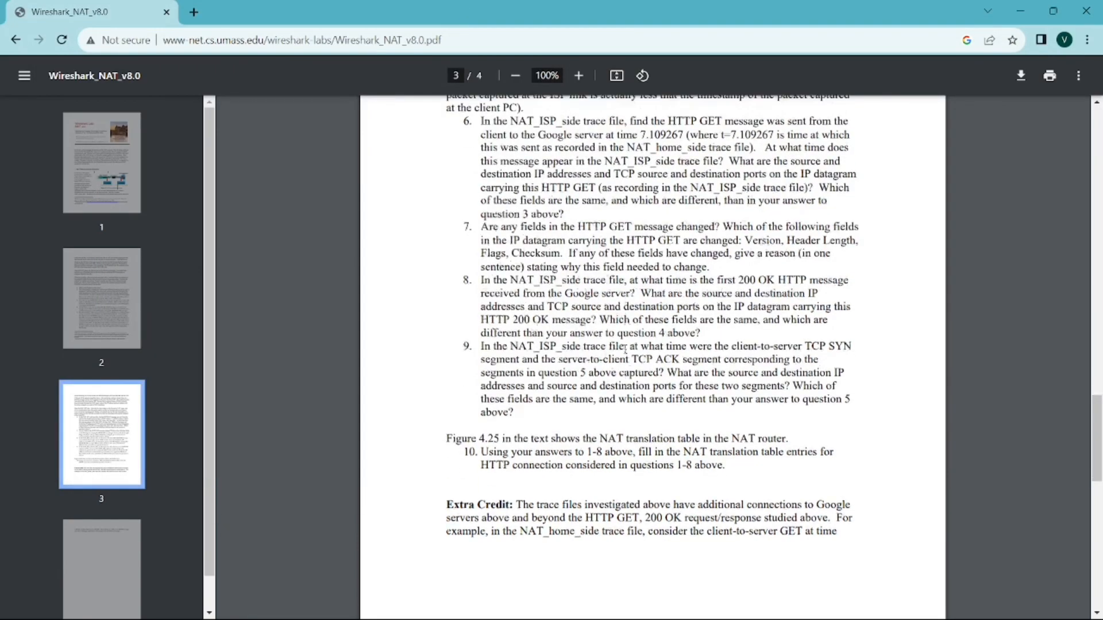
scroll(625, 349, "down", 1)
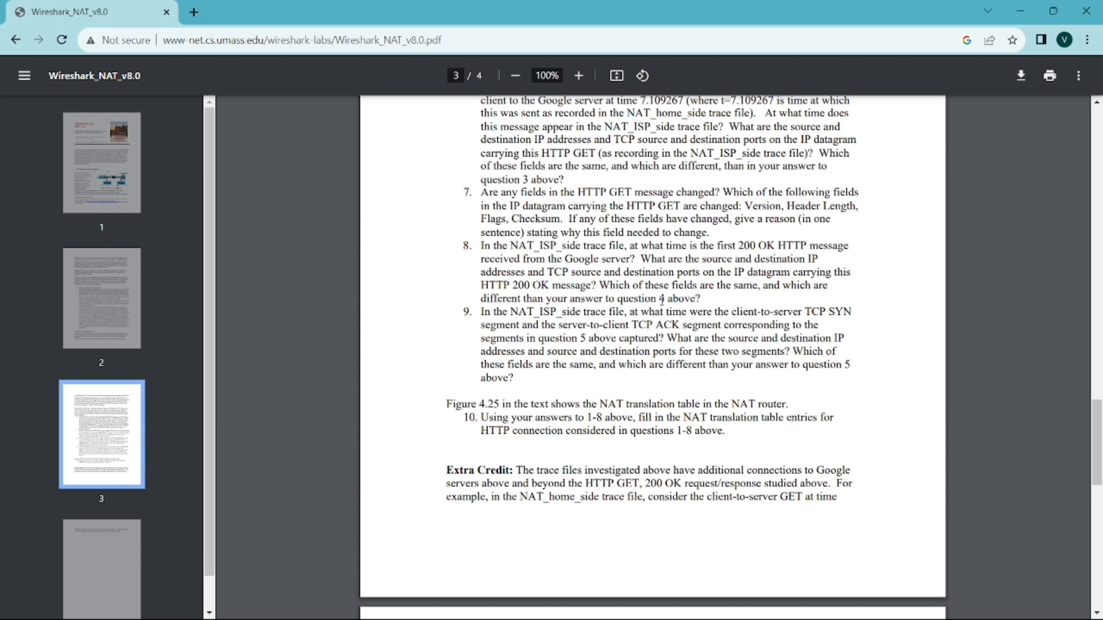
left_click_drag(661, 312, 698, 313)
Bring up the NAT_ISP_side capture at full size and check the times of the client's TCP SYN and ACK packets to 64.233.169.104
key("super+Tab")
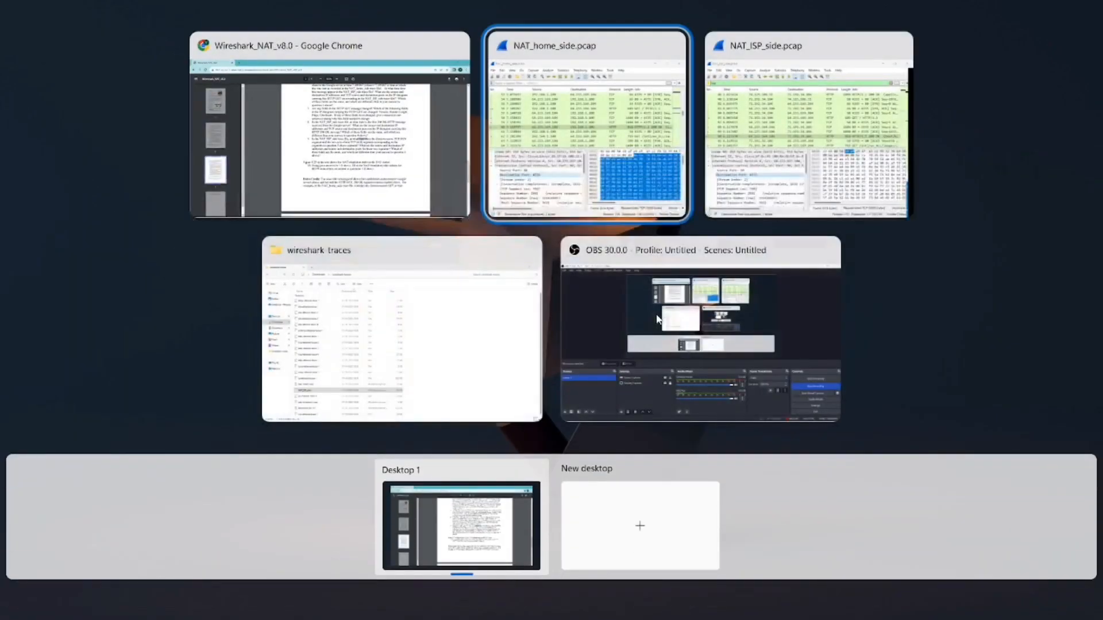
key("Right")
key("Return")
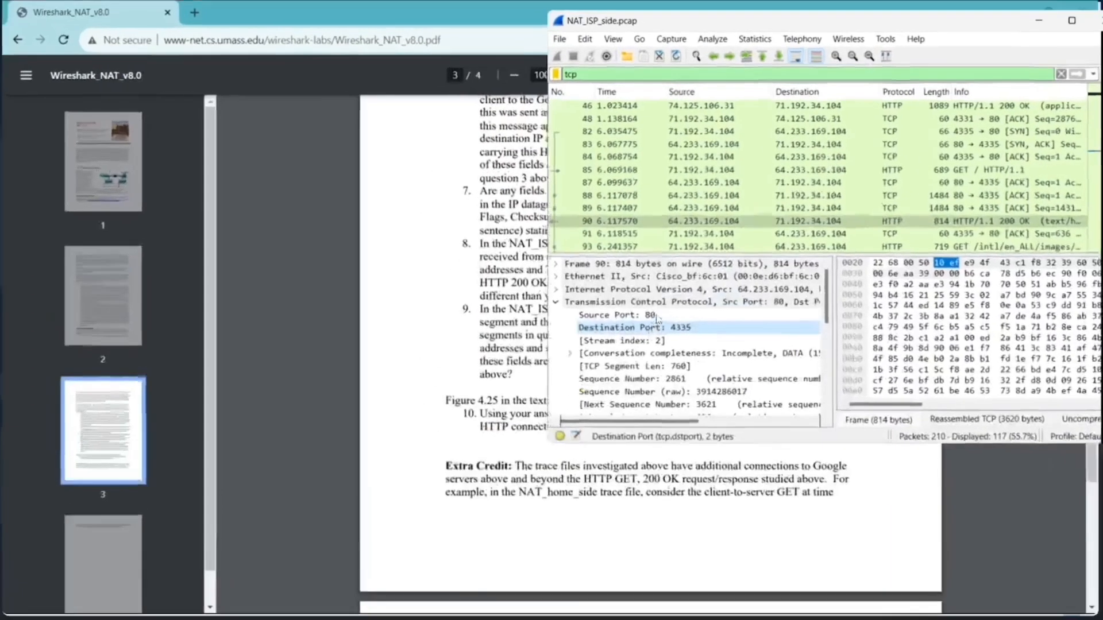
left_click(1072, 21)
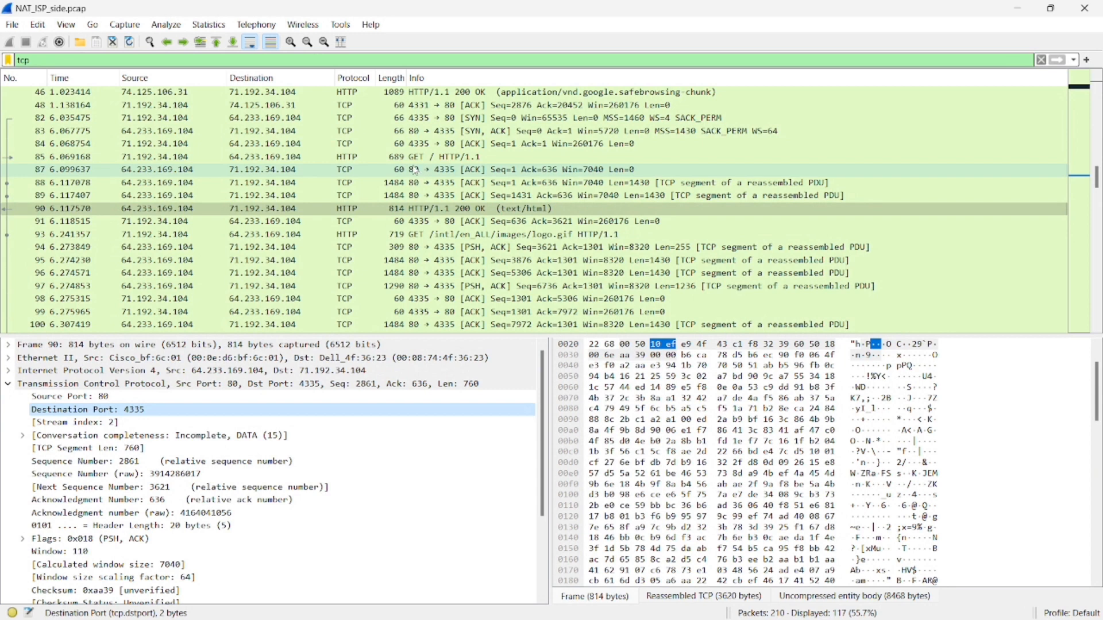
left_click(423, 119)
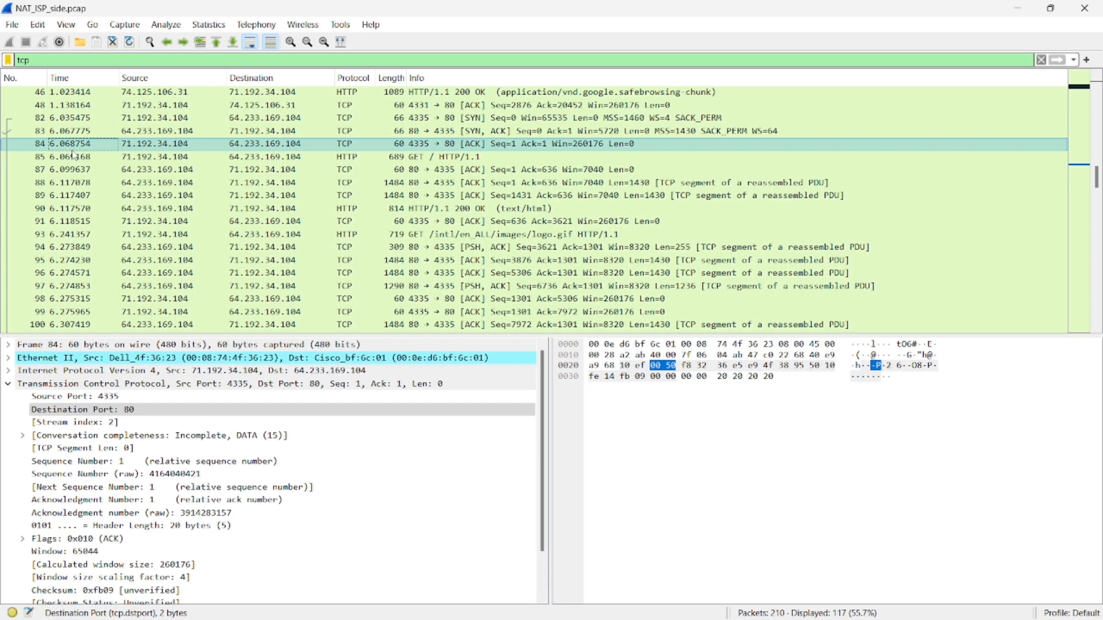
Return to the lab PDF and highlight question 9's sentence about the source and destination IP addresses and ports
key("super+Tab")
key("Right")
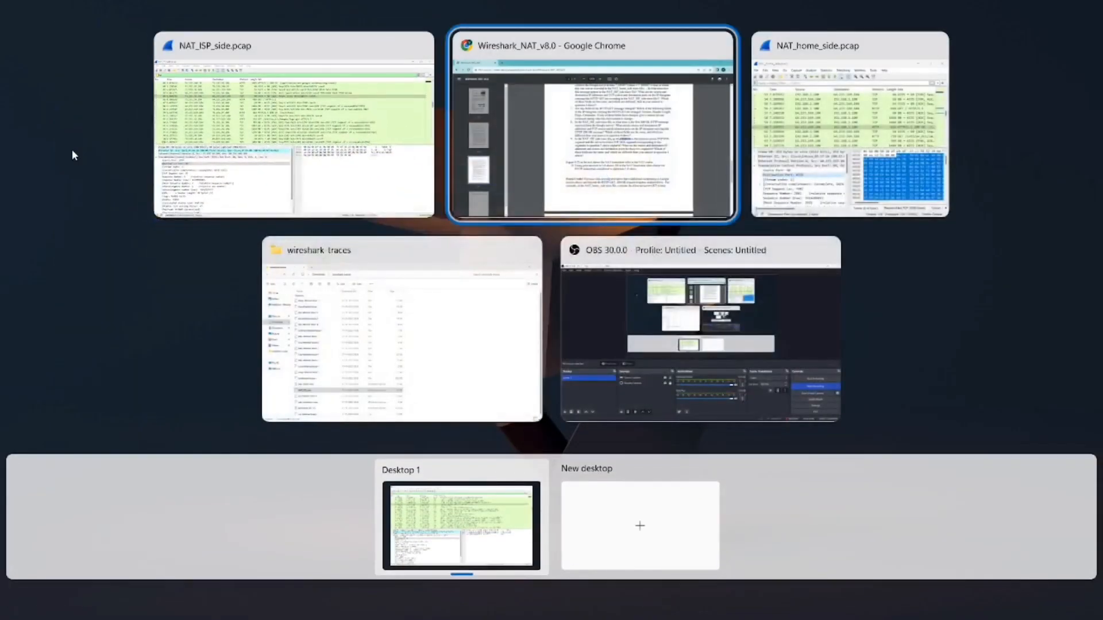
key("Return")
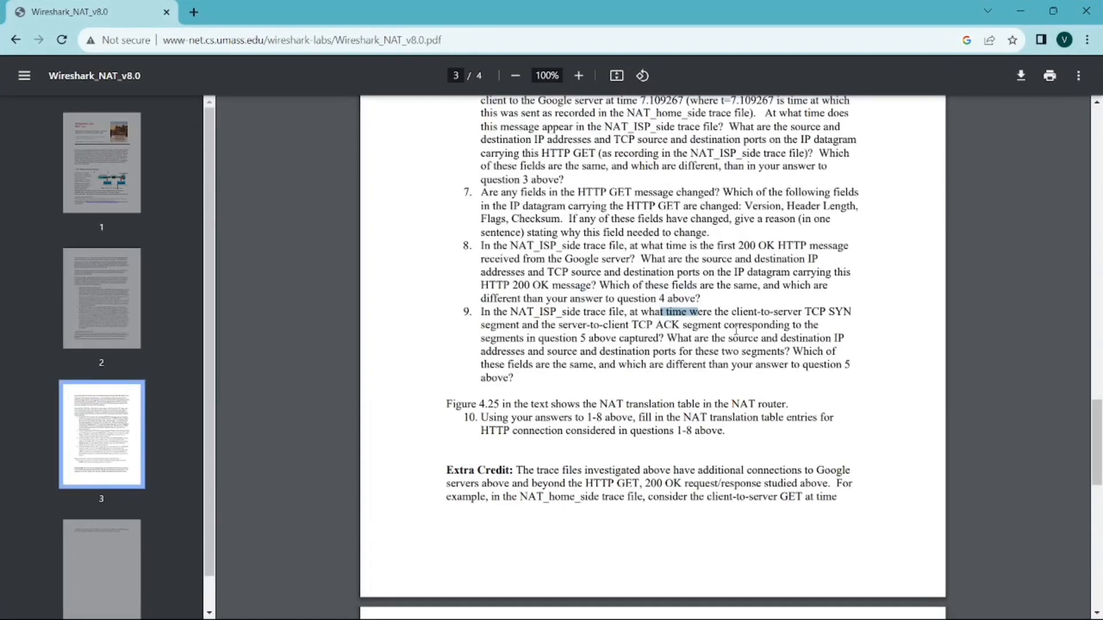
left_click(715, 339)
left_click_drag(677, 339, 789, 353)
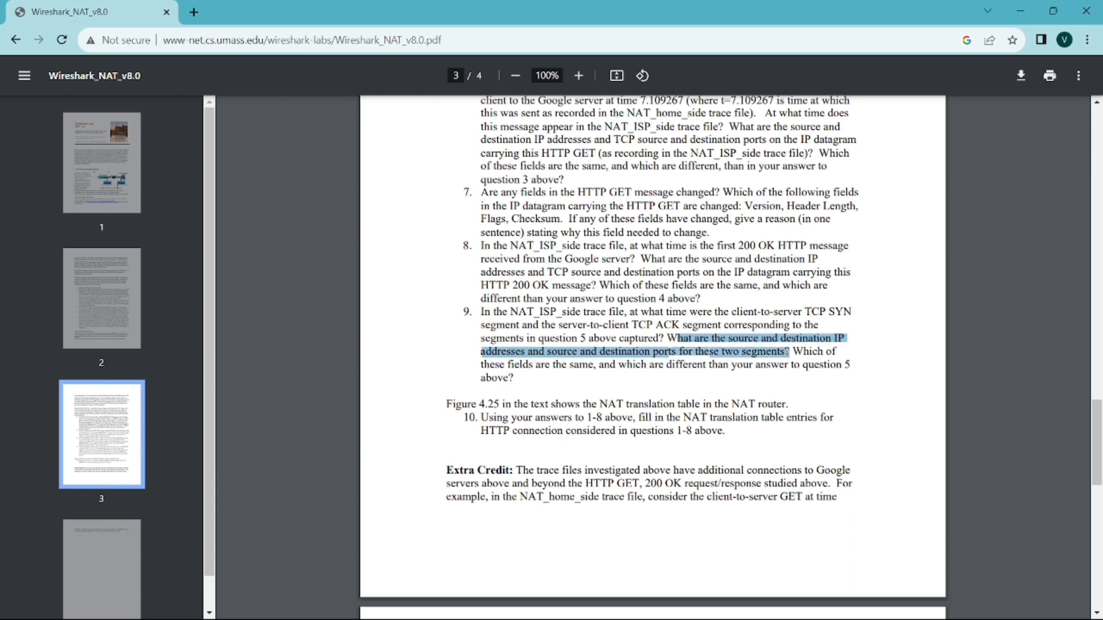
left_click(787, 352)
Switch back to the NAT_ISP_side capture and read the source and destination IP addresses of the port 4335 SYN and ACK packets
key("super+Tab")
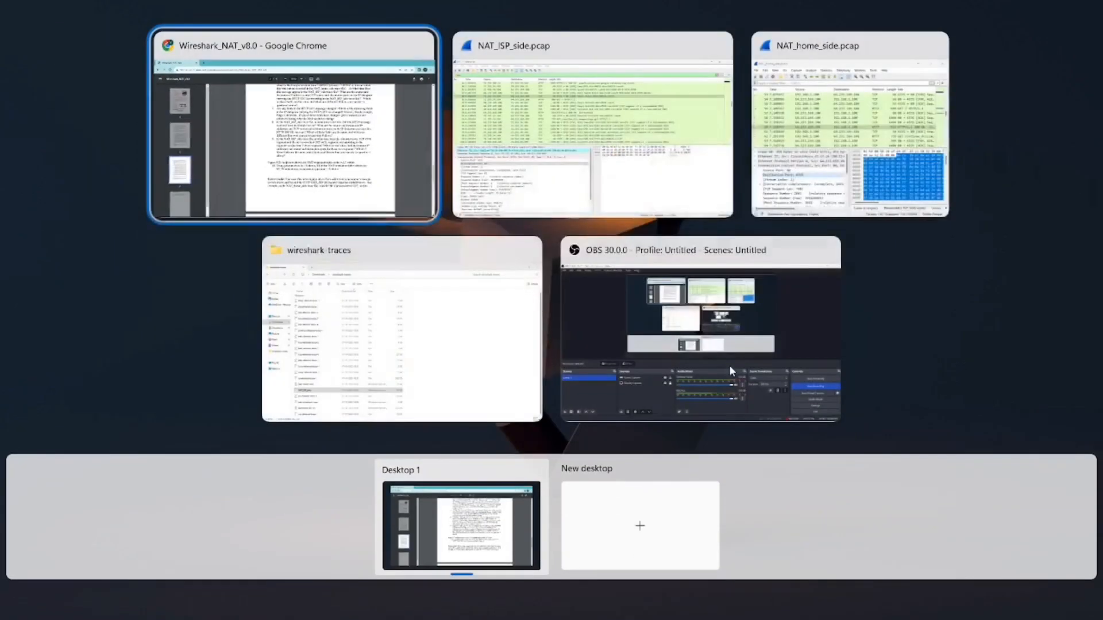
key("Right")
key("Return")
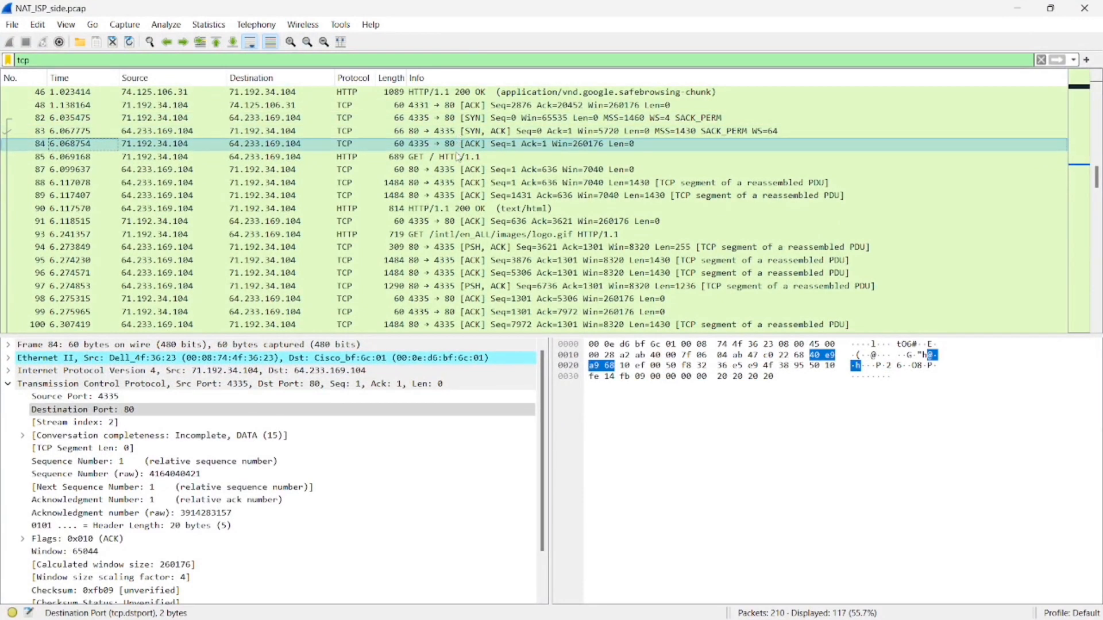
left_click(385, 119)
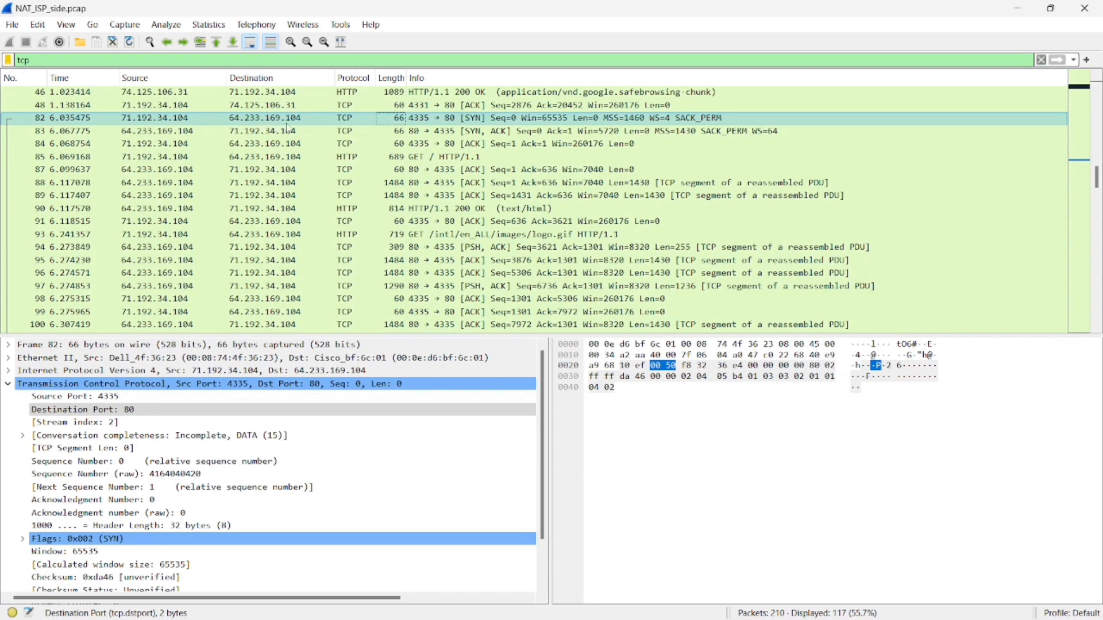
left_click(431, 143)
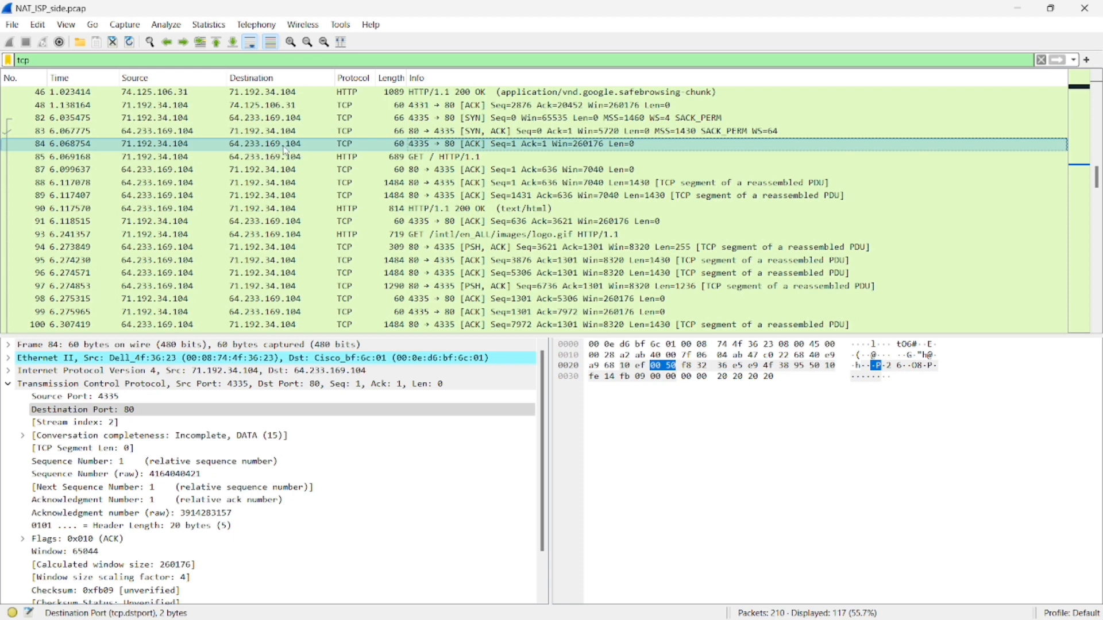
Examine the Source Port and Destination Port fields of the ISP-side SYN and ACK packets
left_click(252, 118)
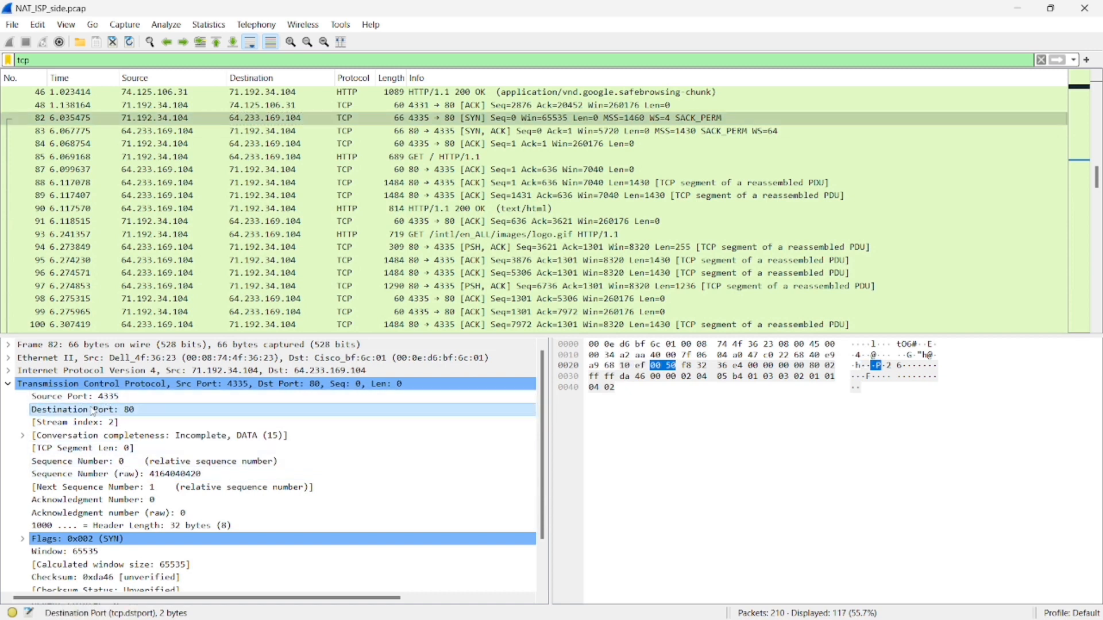
left_click(297, 144)
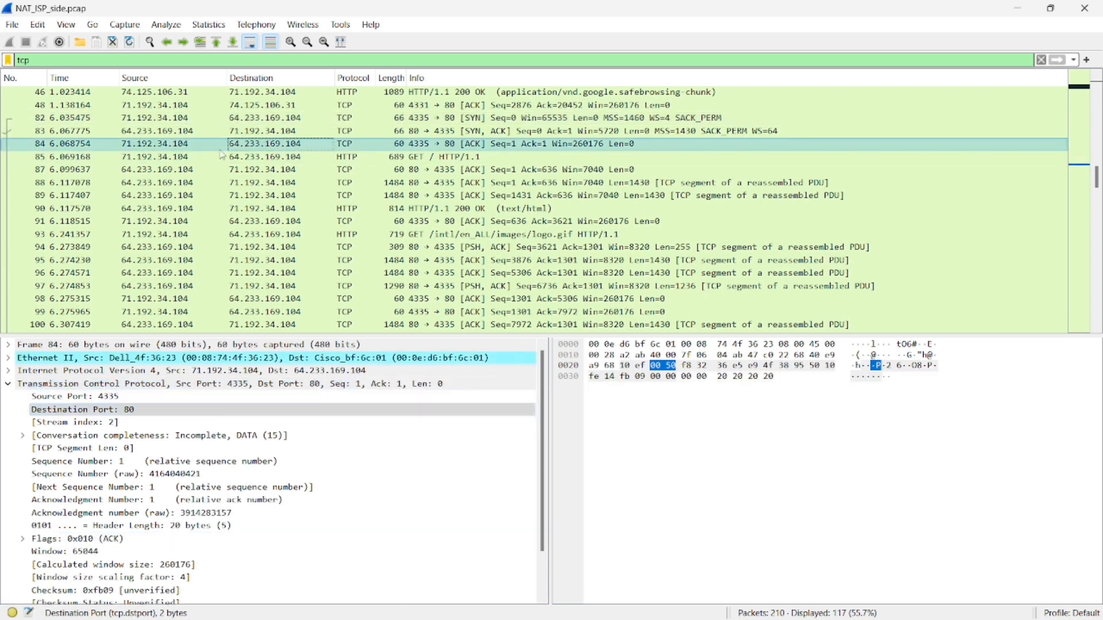
left_click(94, 398)
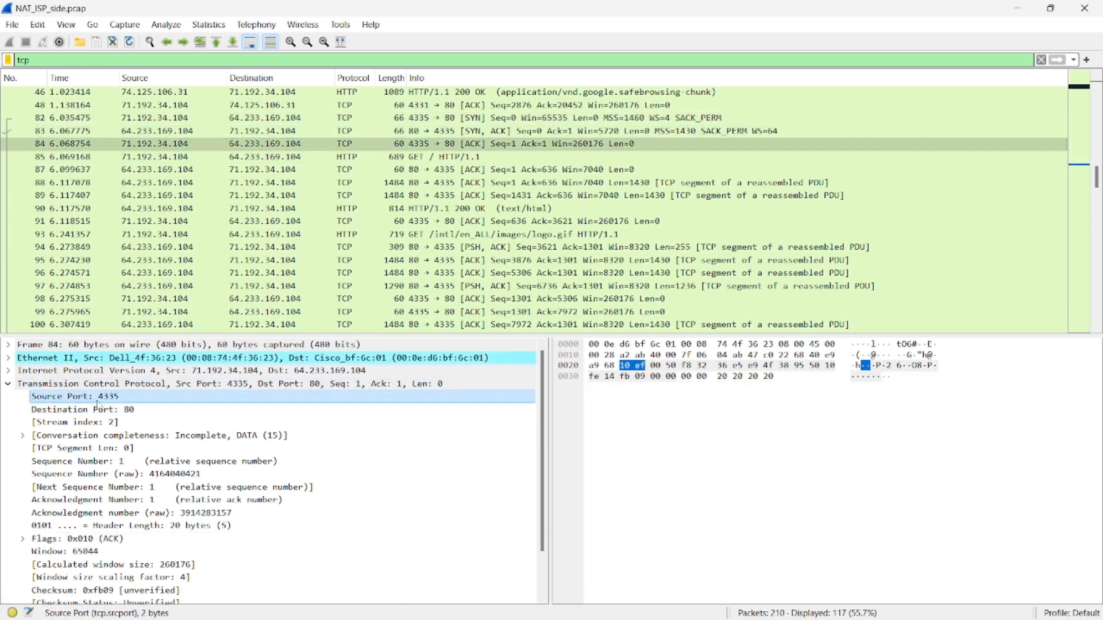
left_click(79, 411)
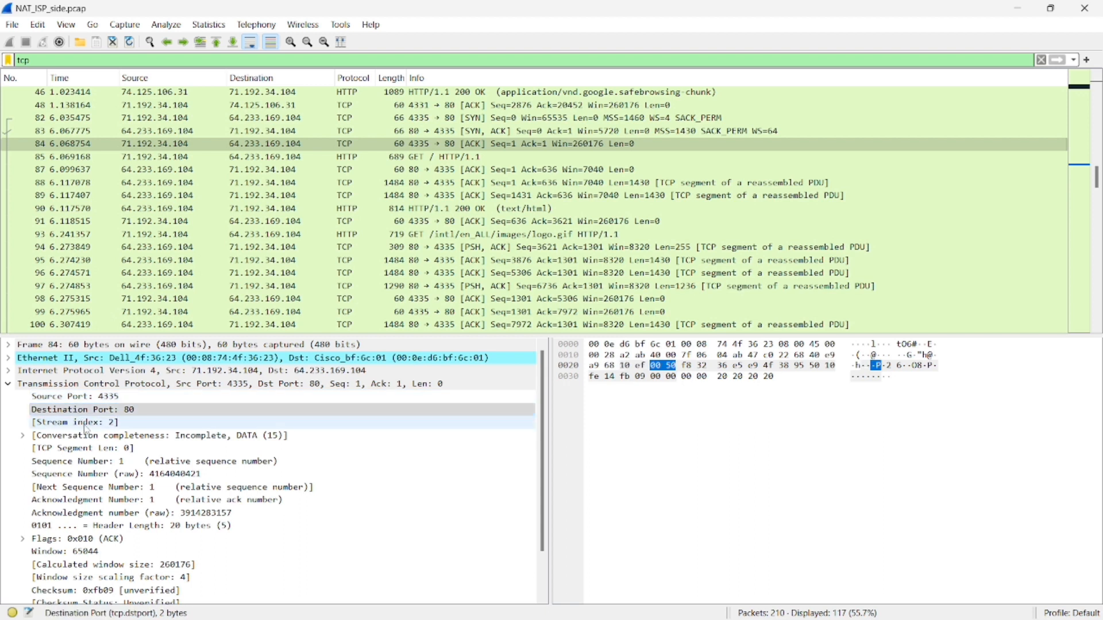
Go back to the lab PDF and highlight question 9's last sentence, about which fields are the same or different than in question 5
key("super+Tab")
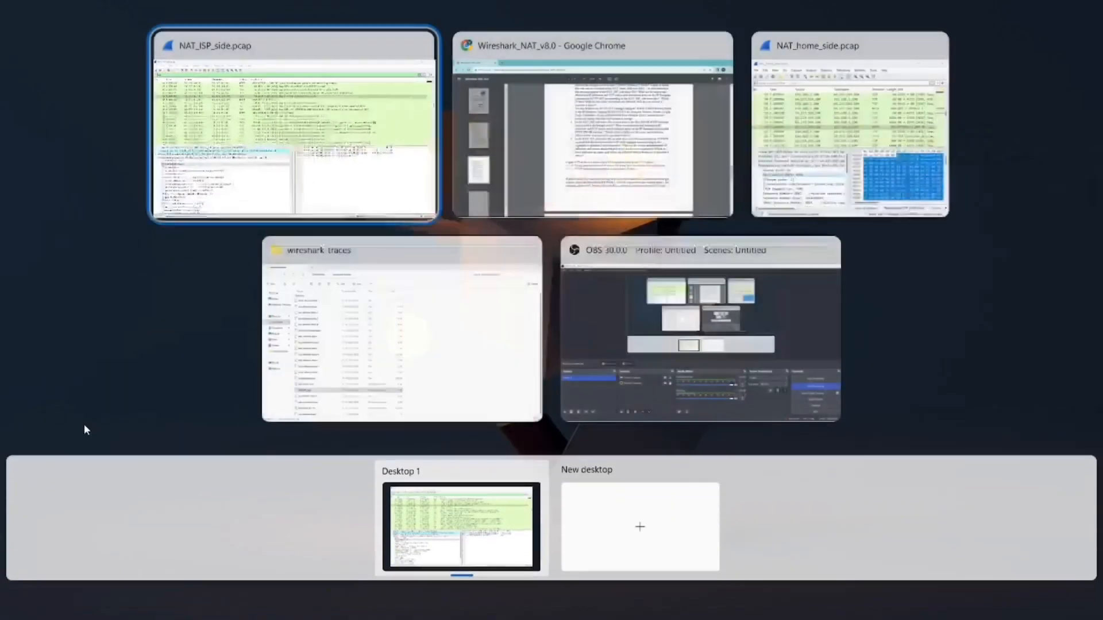
key("Right")
key("Return")
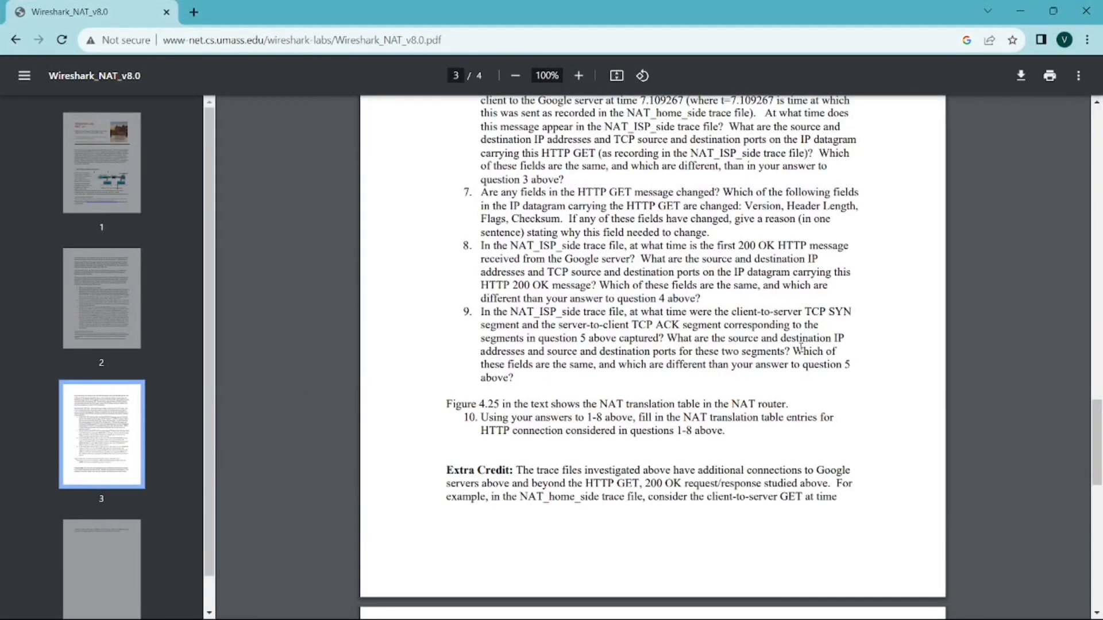
left_click_drag(793, 351, 809, 366)
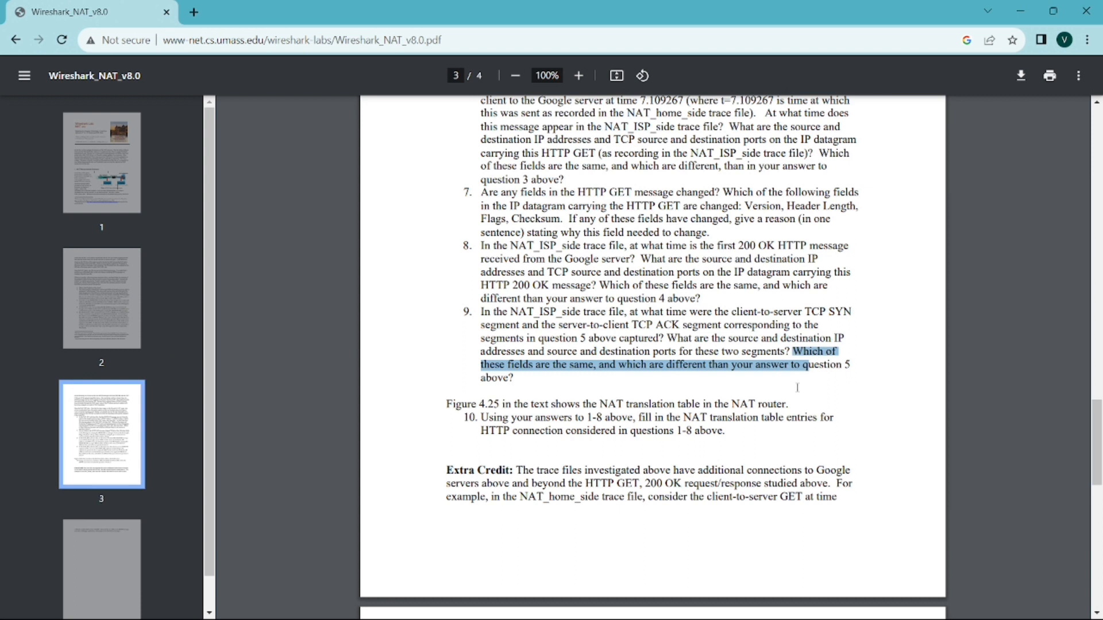
left_click_drag(721, 385, 517, 379)
left_click(516, 377)
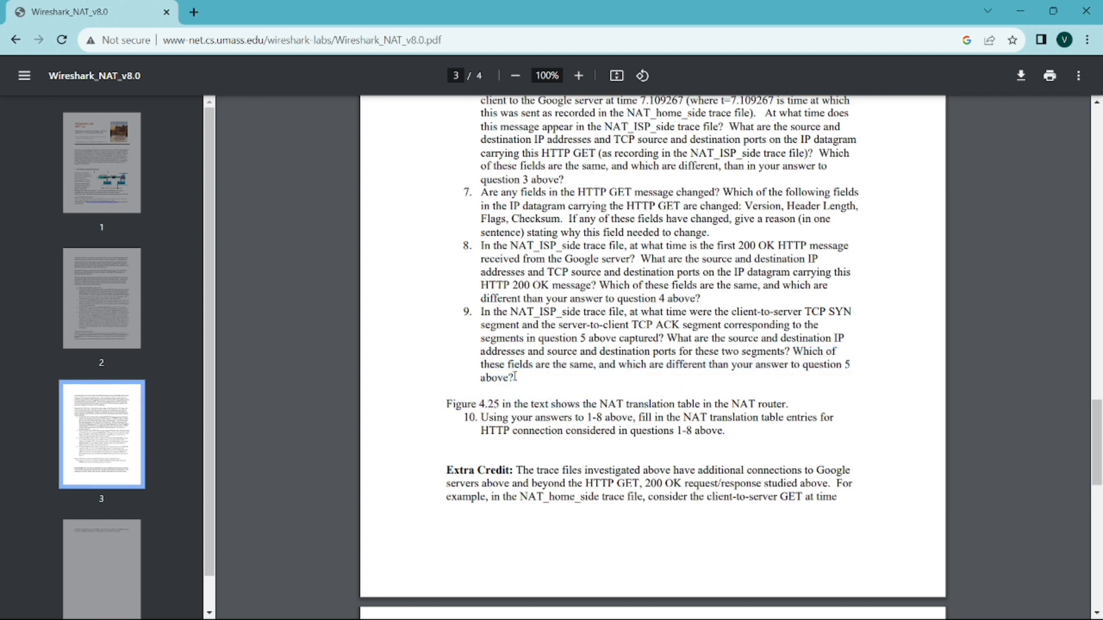
Reduce the NAT_ISP_side capture from full screen and bring up the NAT_home_side capture beside it
key("super+Tab")
key("Right")
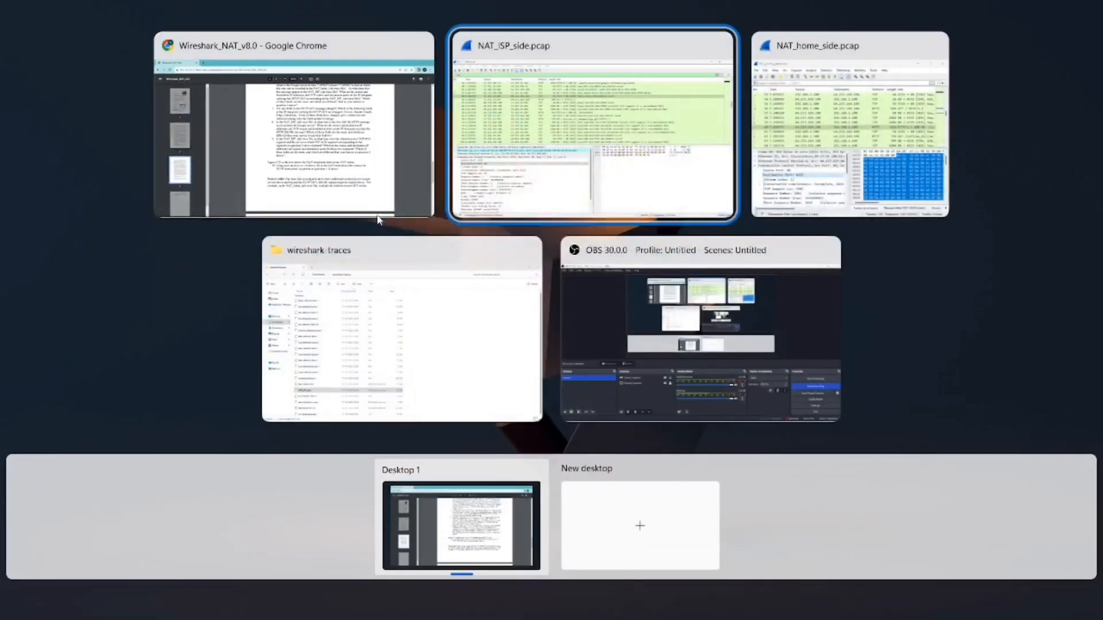
key("Return")
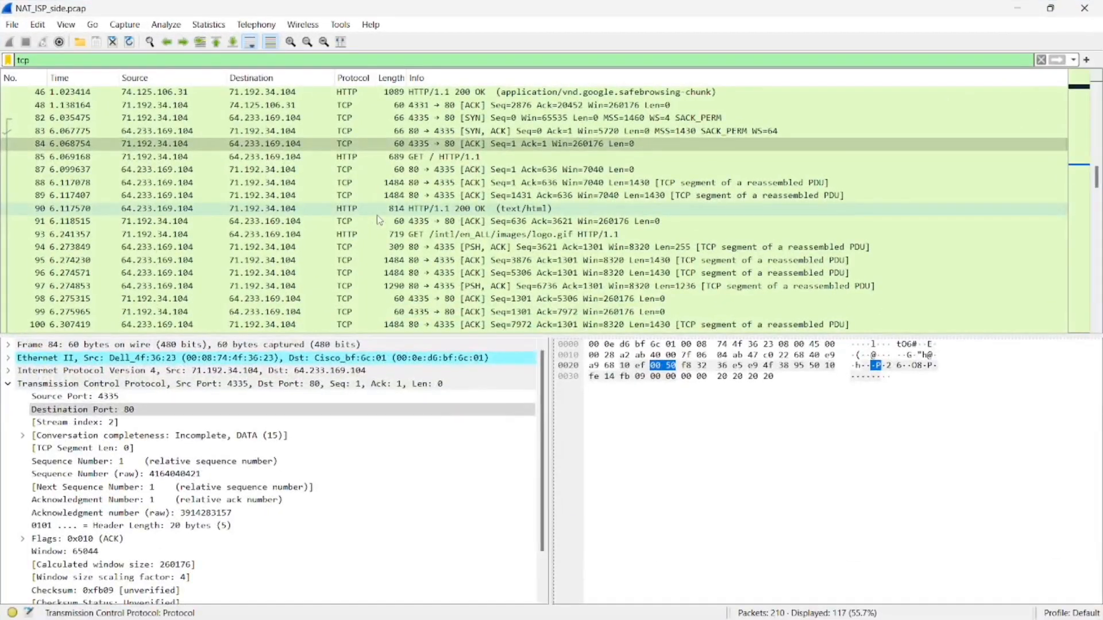
left_click(1050, 8)
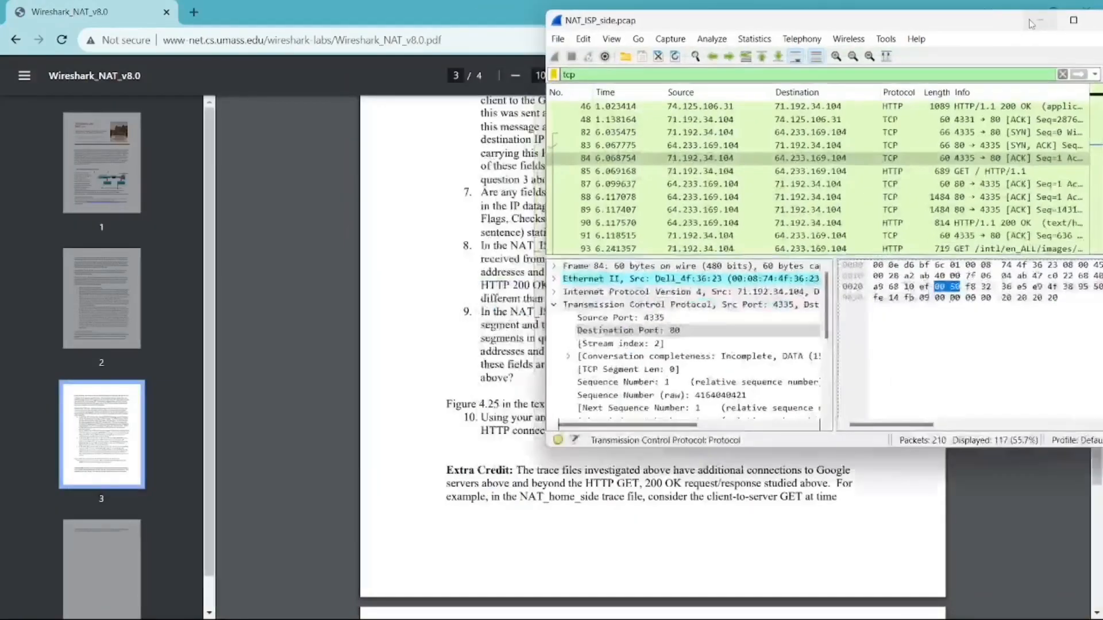
key("super+Tab")
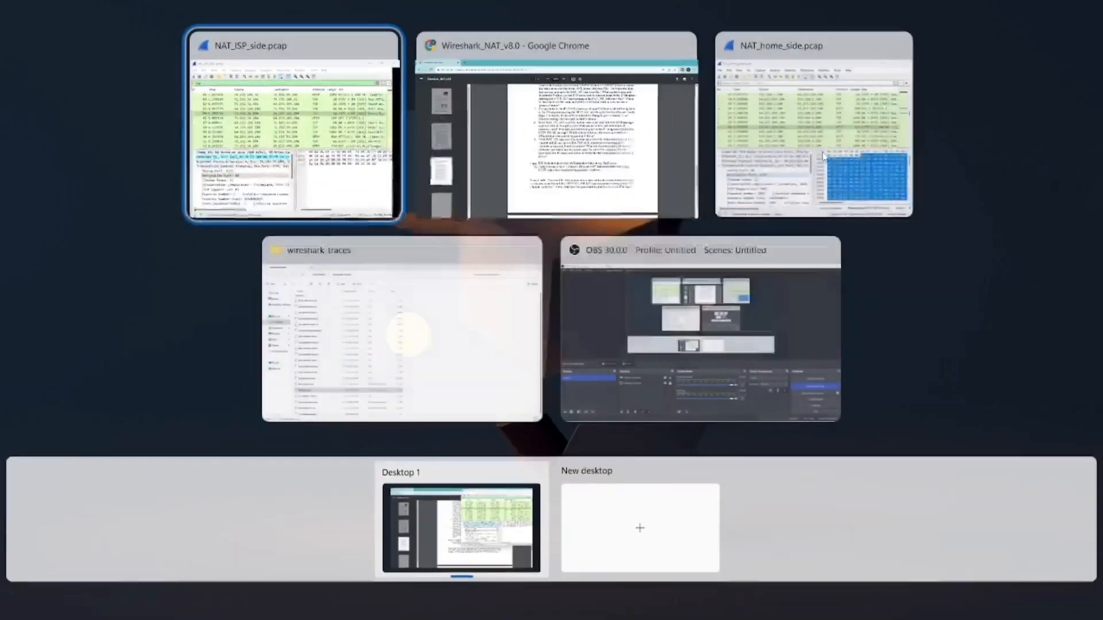
left_click(823, 156)
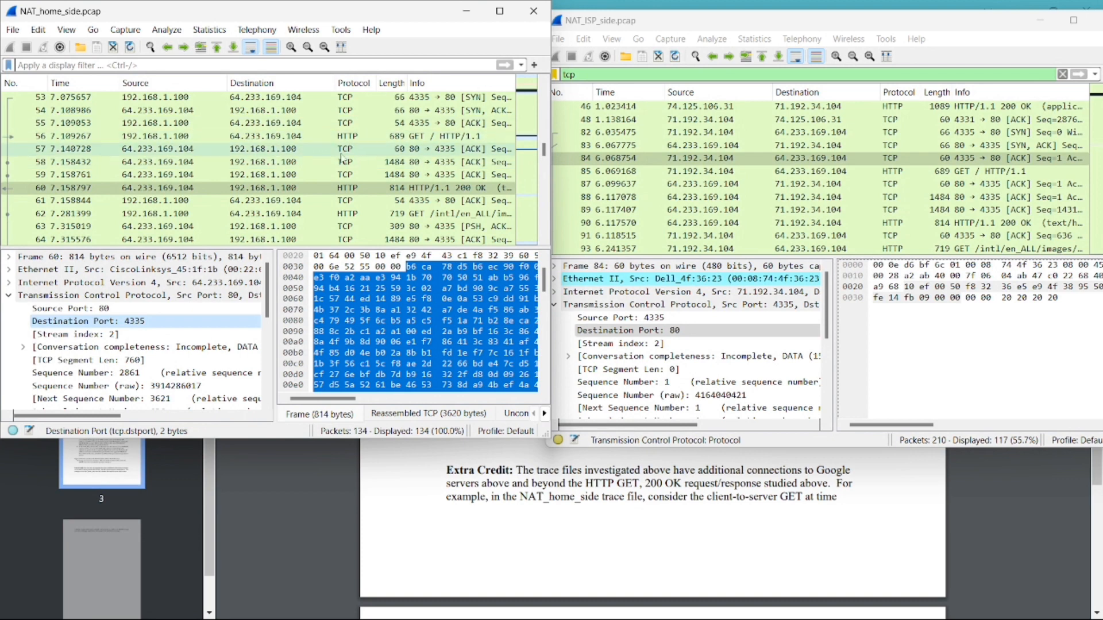
Select the port 4335 SYN packet in both captures and compare their times and source and destination IP addresses
scroll(404, 163, "up", 1)
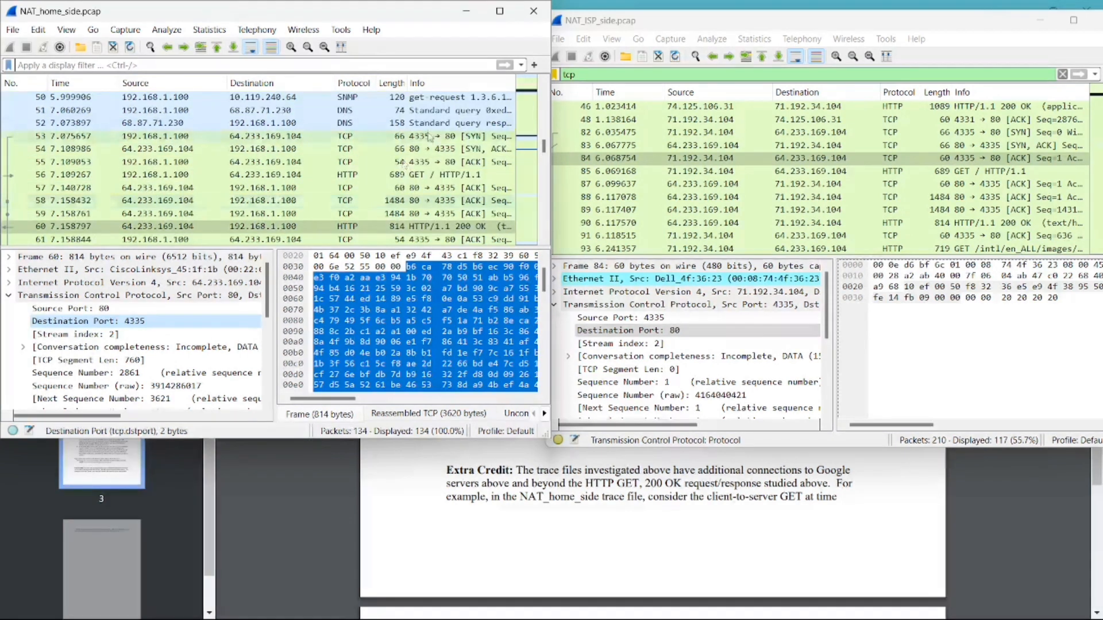
left_click(344, 136)
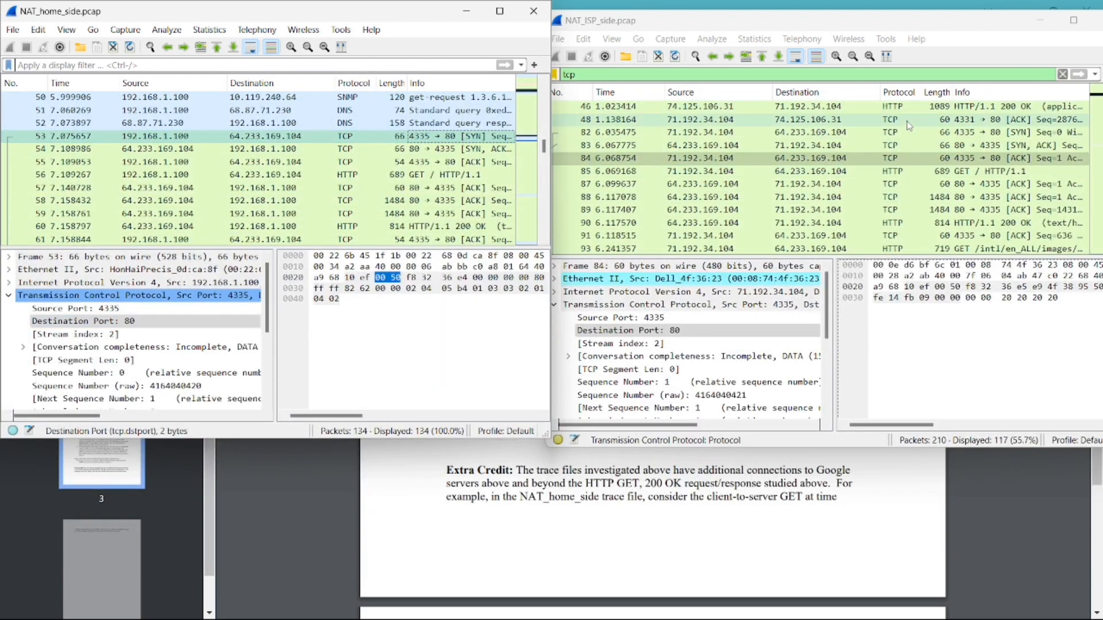
left_click(957, 134)
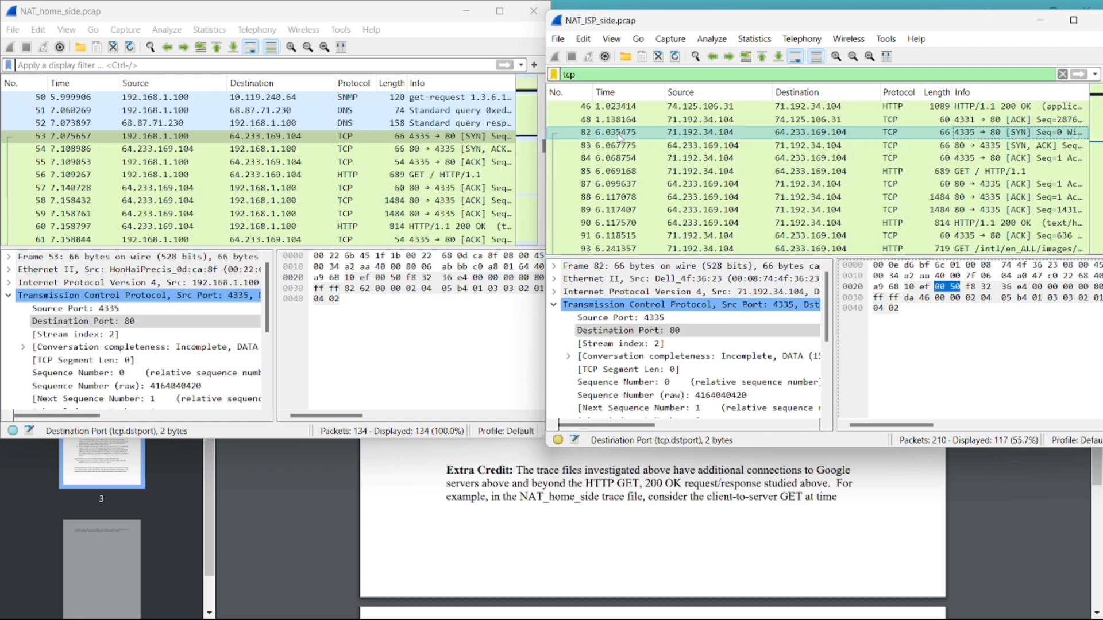
left_click(695, 132)
left_click(138, 137)
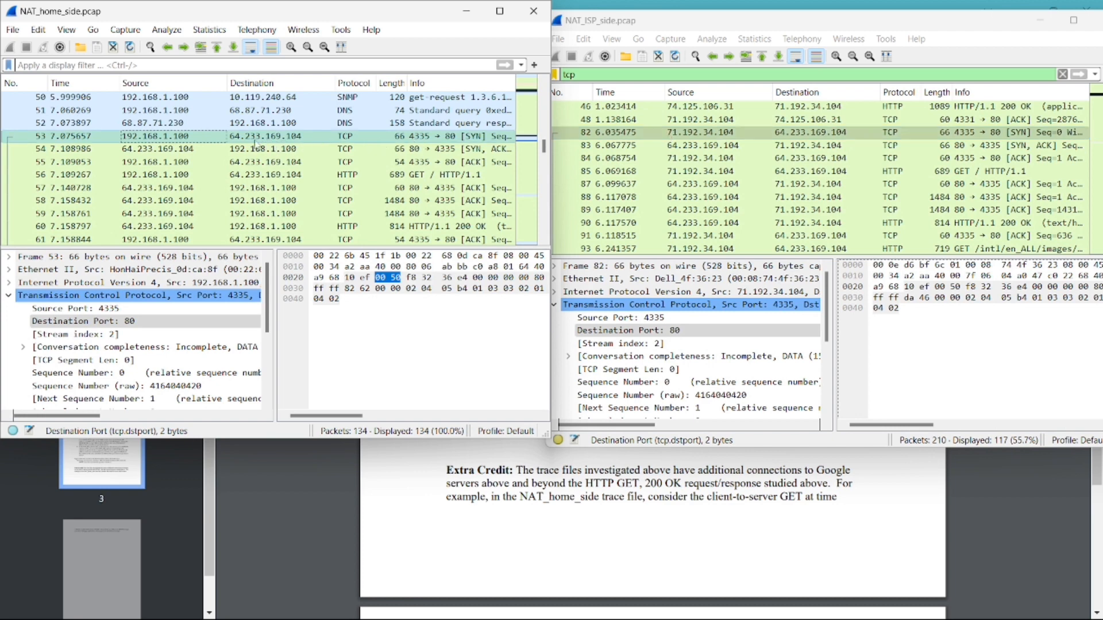
Select the matching client ACK packet in both captures and compare their times and source and destination IP addresses
left_click(234, 162)
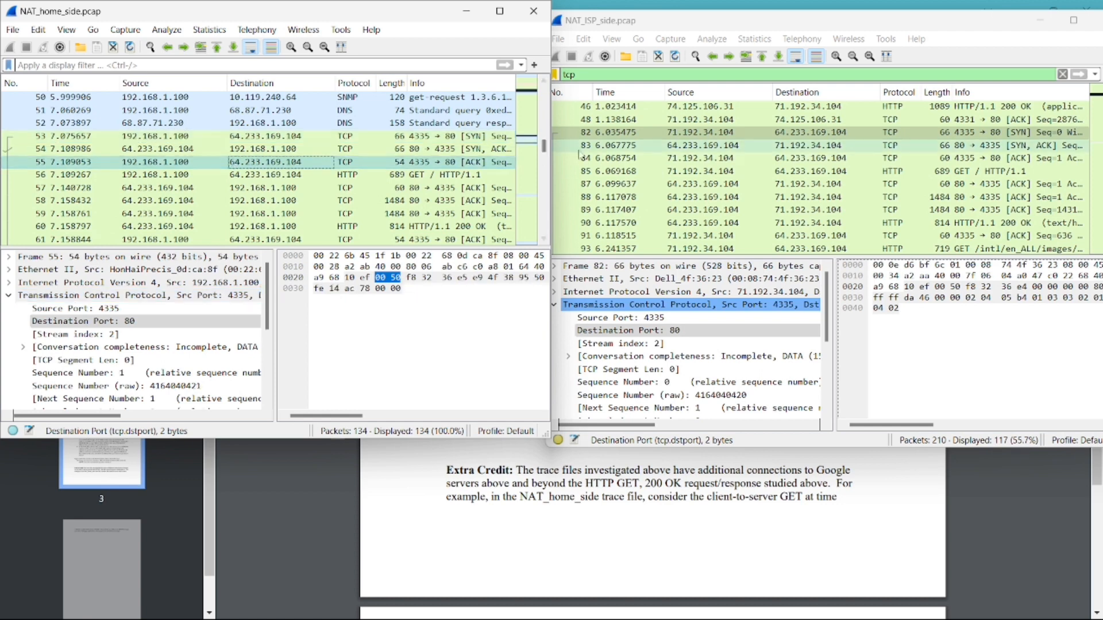
left_click(634, 164)
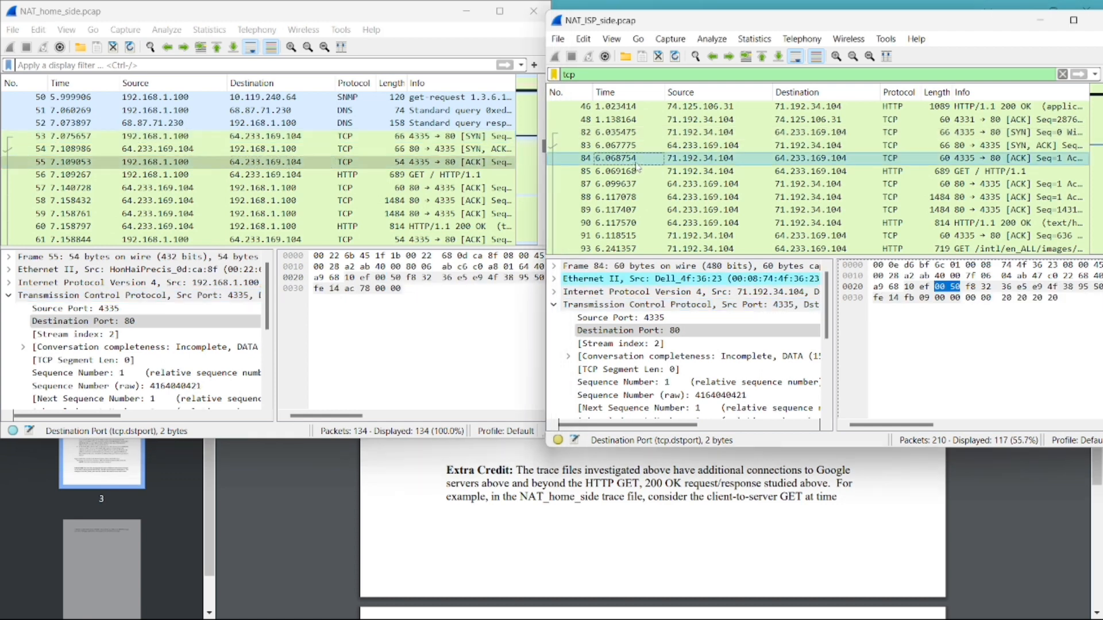
left_click(708, 163)
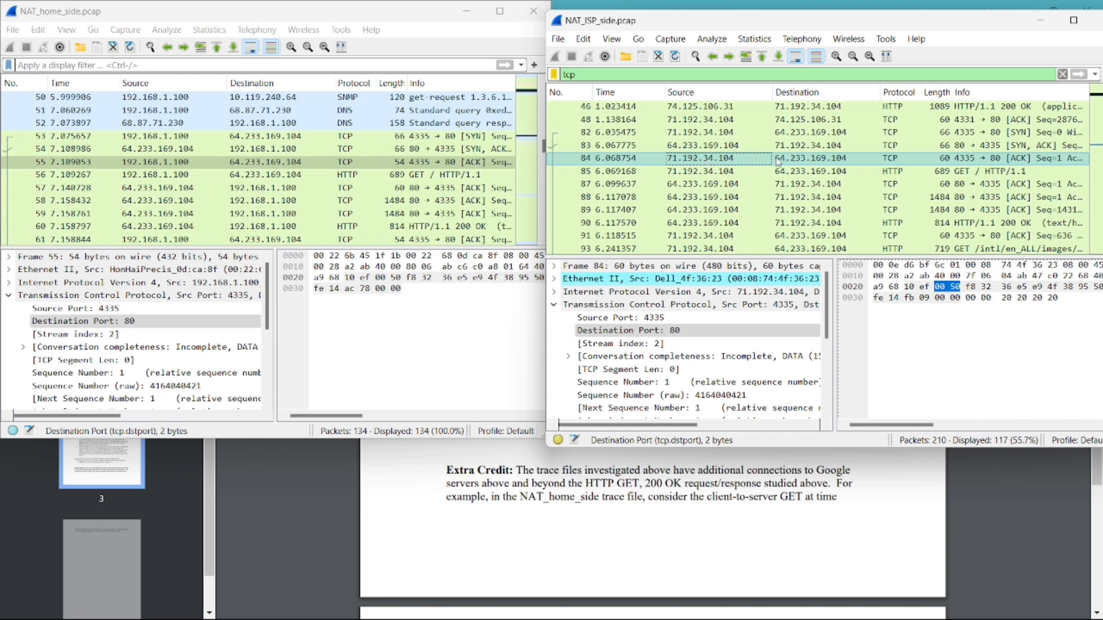
left_click(779, 163)
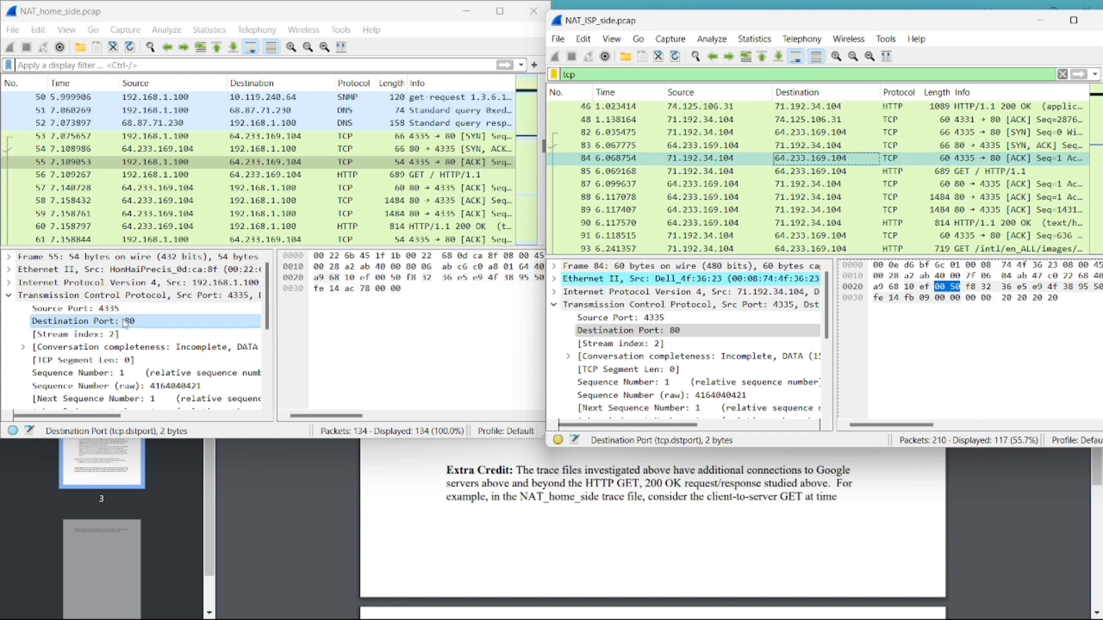
Select the port 4335 SYN packet in both captures and compare their TCP source and destination ports
left_click(676, 134)
left_click(188, 139)
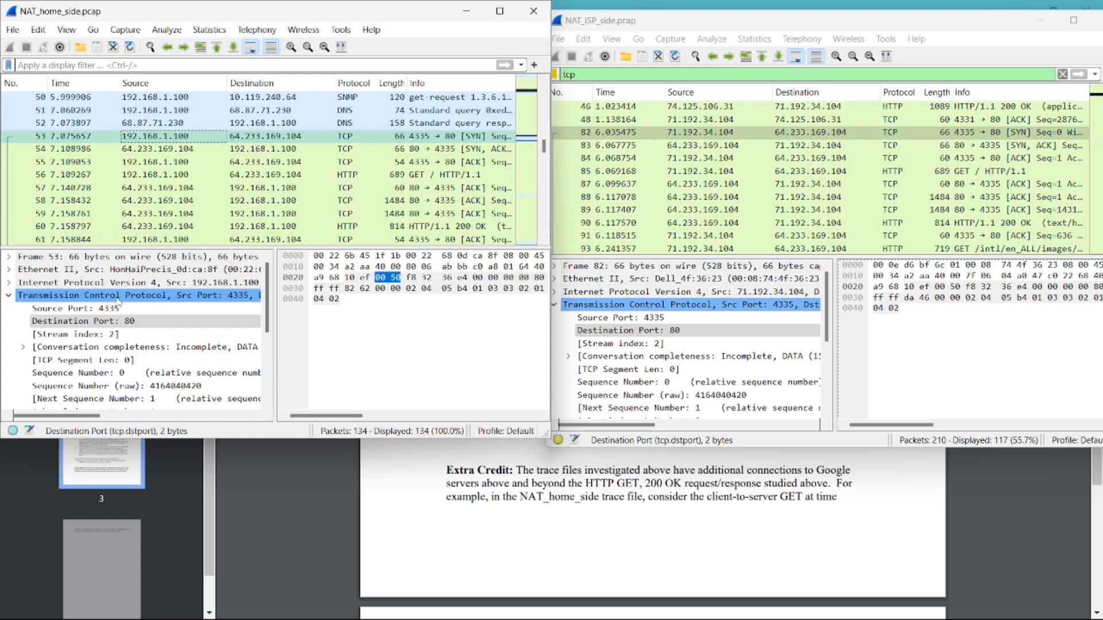
left_click(720, 320)
left_click(181, 325)
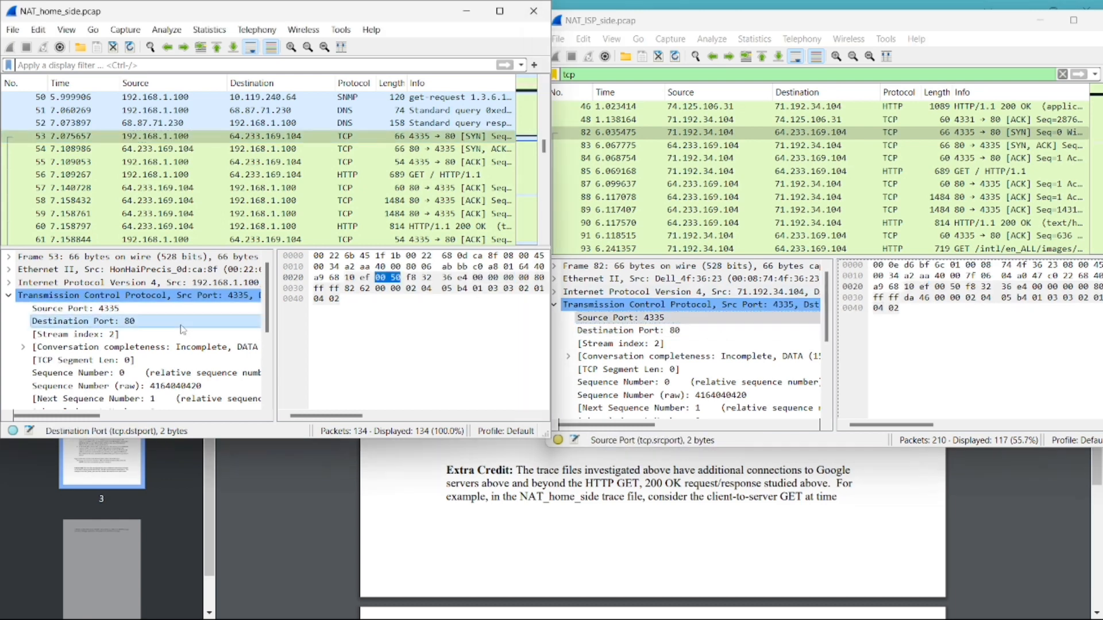
left_click(648, 331)
Select the matching client ACK packet in both captures and compare their TCP source and destination ports
left_click(221, 162)
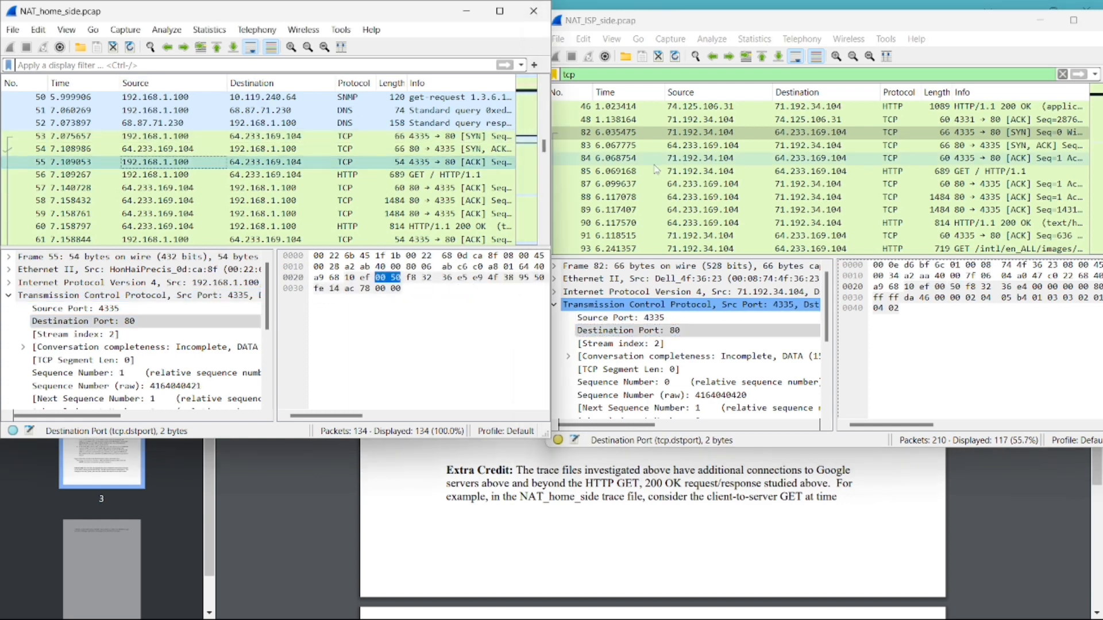
left_click(714, 161)
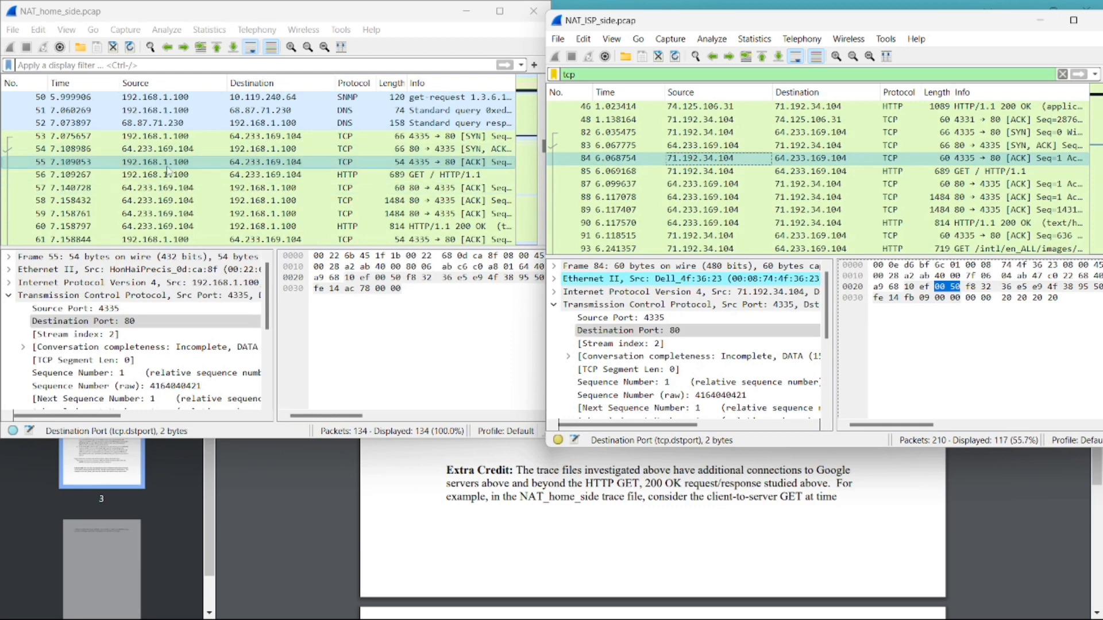
left_click(94, 311)
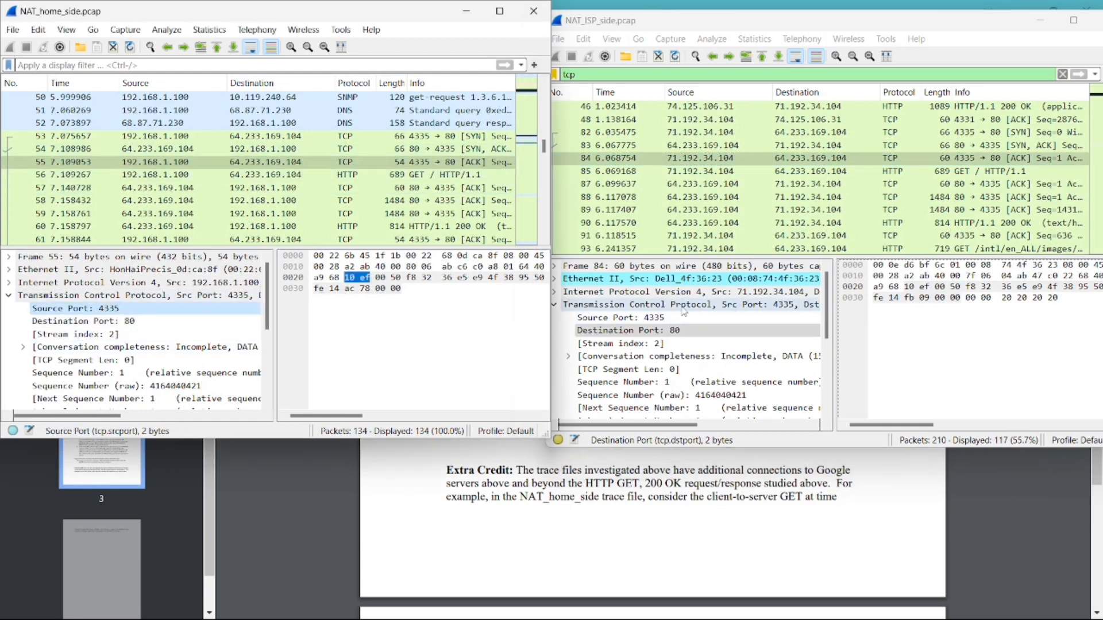
left_click(684, 317)
left_click(103, 321)
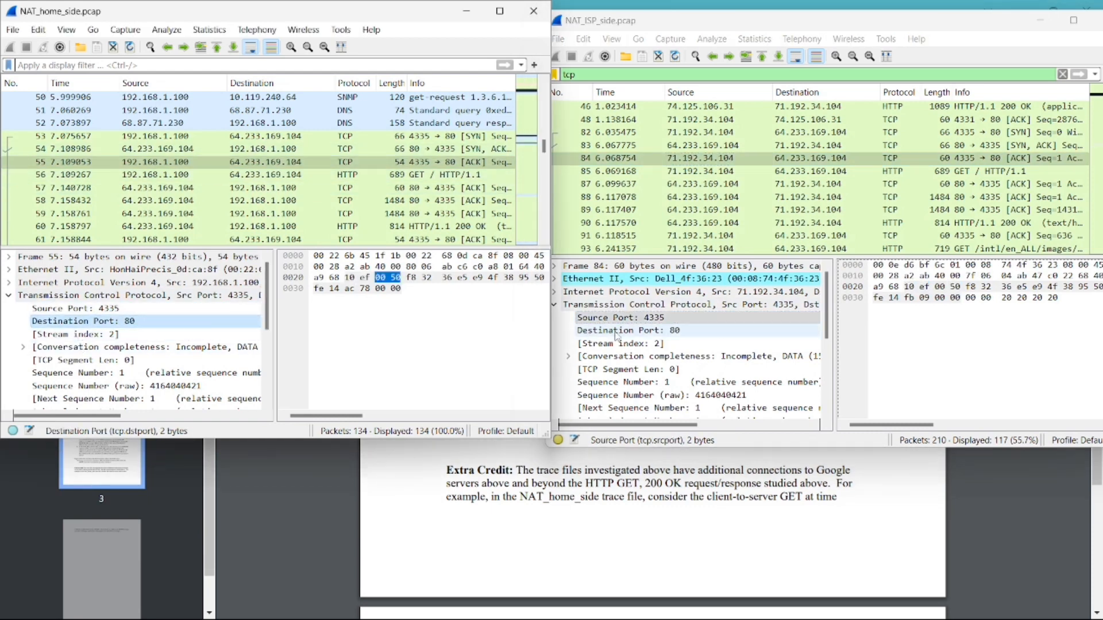
left_click(645, 331)
Recheck the SYN and client ACK packets in both captures, comparing which IP addresses differ between the home and ISP sides
left_click(689, 132)
left_click(156, 137)
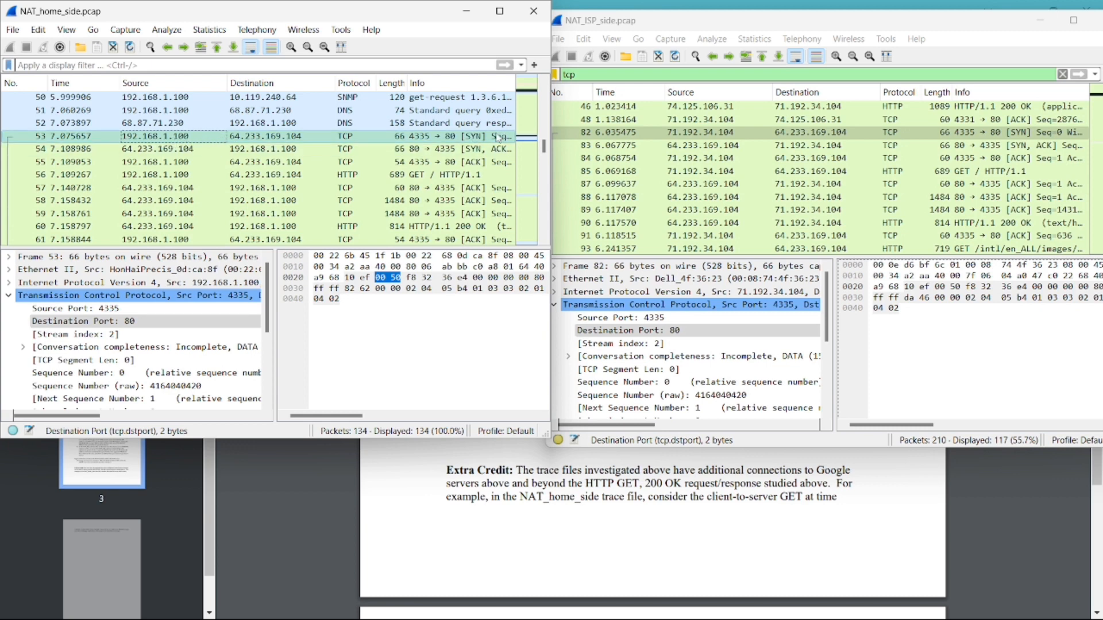
left_click(738, 133)
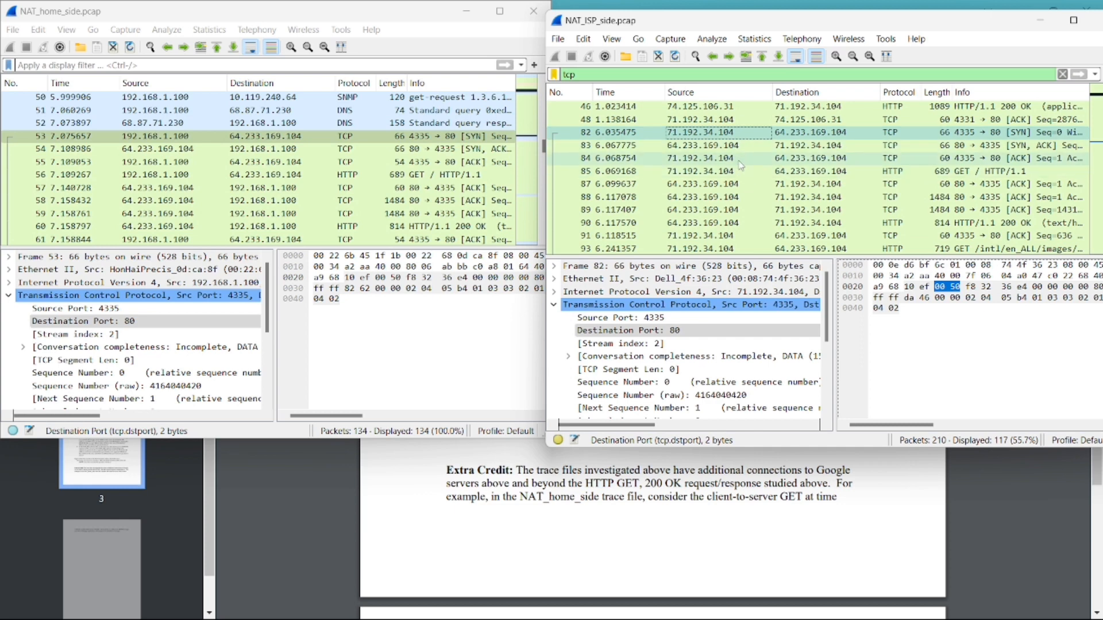
left_click(740, 160)
left_click(262, 162)
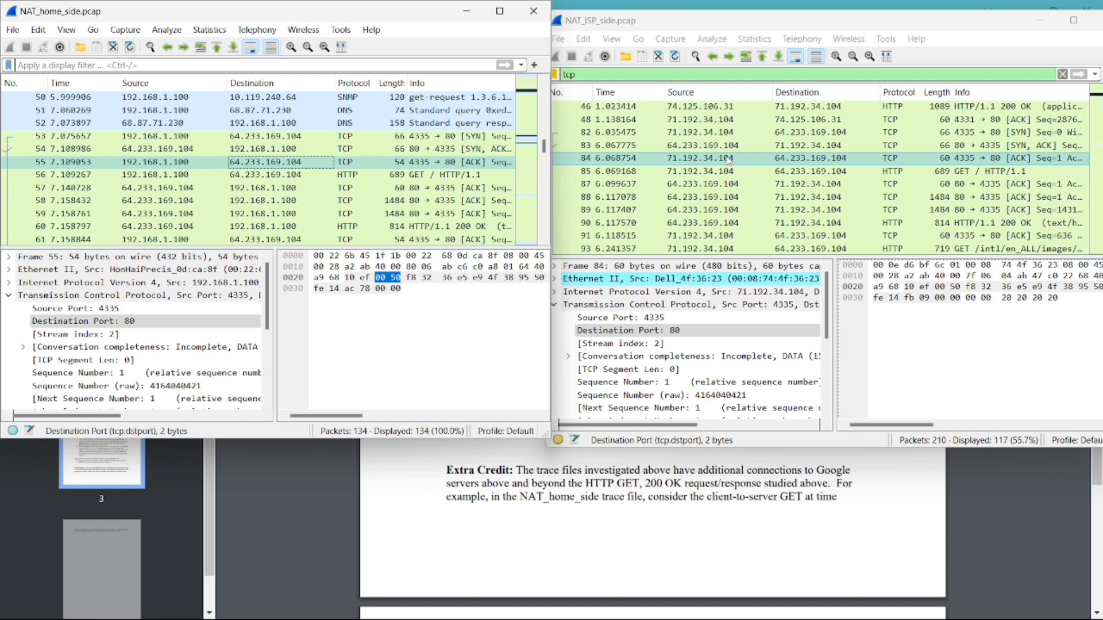
left_click(728, 160)
Minimize both captures and highlight question 10 about the NAT translation table entries in the lab PDF
left_click(466, 11)
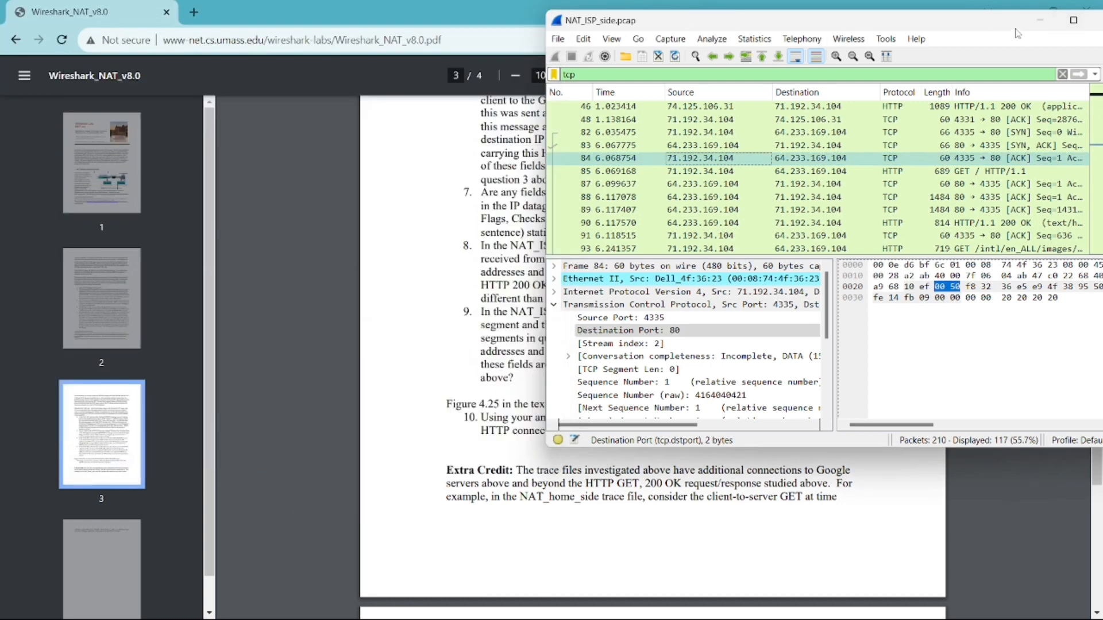
left_click(1037, 21)
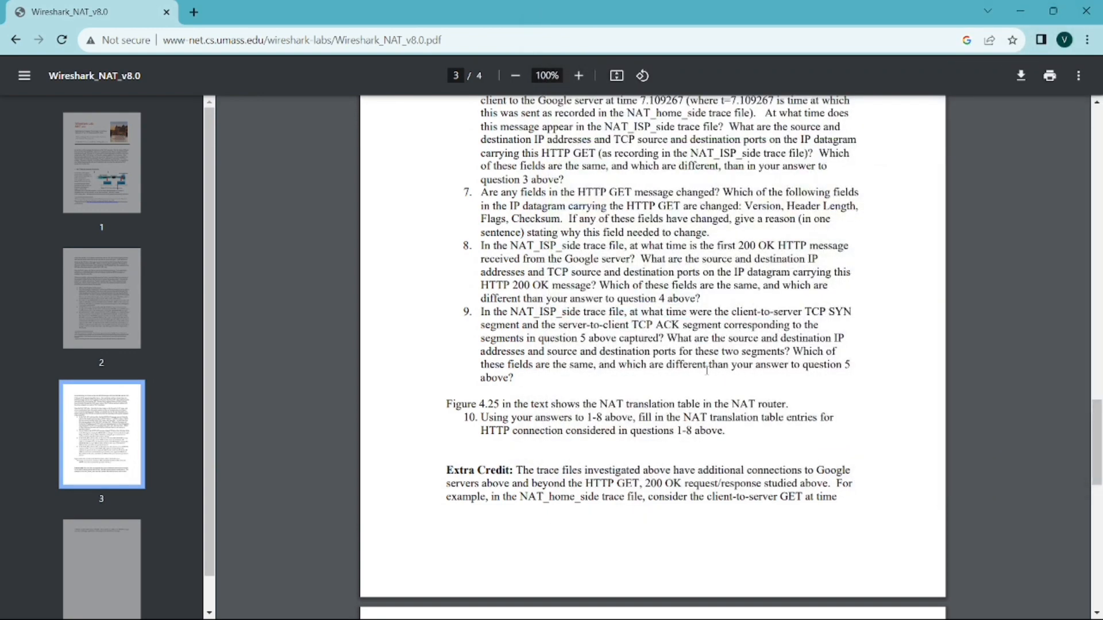
scroll(707, 371, "up", 4)
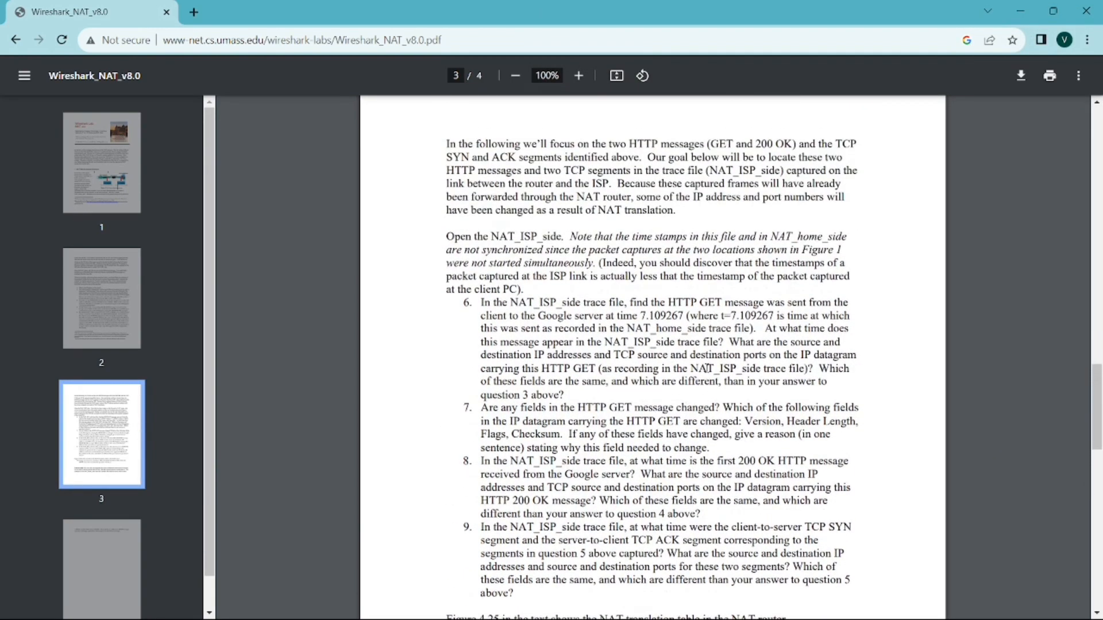
scroll(708, 368, "down", 1)
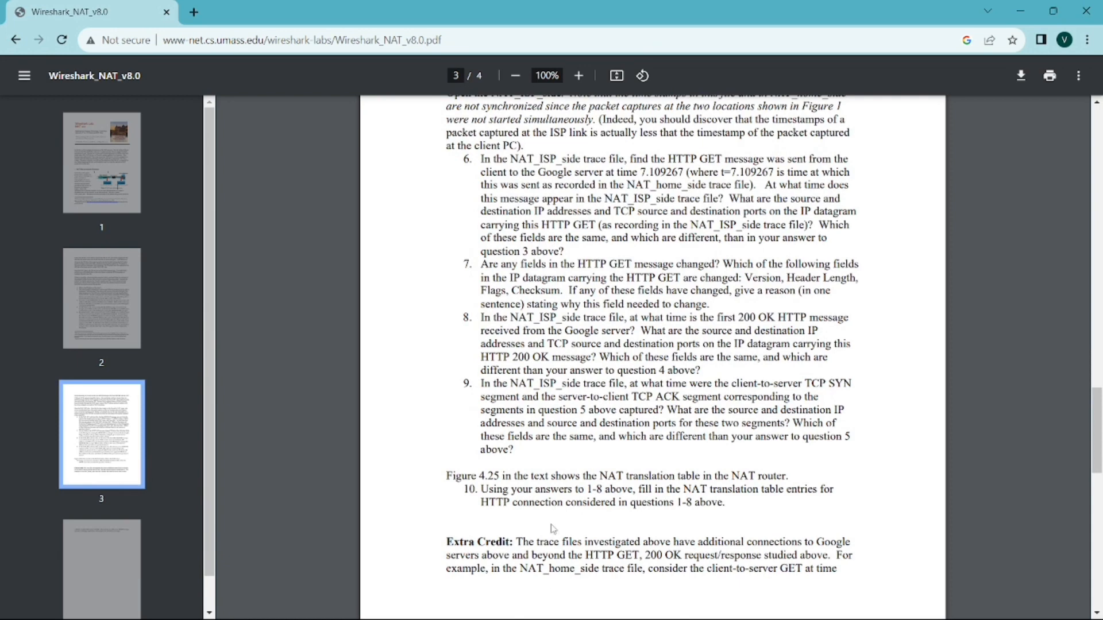
scroll(553, 528, "down", 1)
left_click_drag(480, 406, 730, 432)
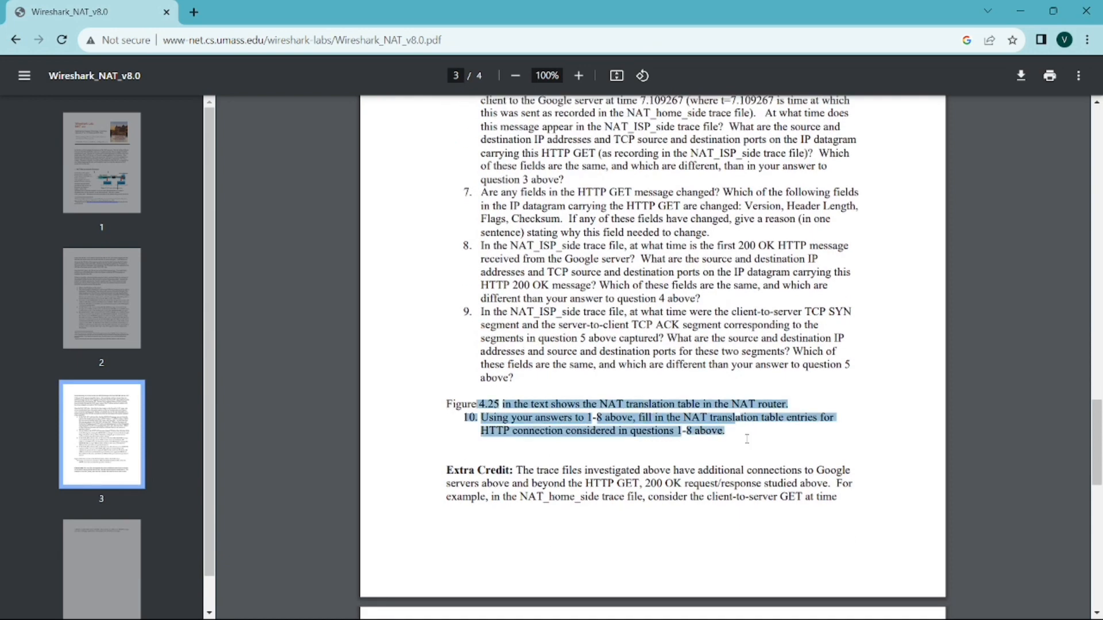
left_click(750, 442)
Look over the Extra Credit task and reread questions 6 to 10 in the lab PDF
scroll(743, 440, "down", 4)
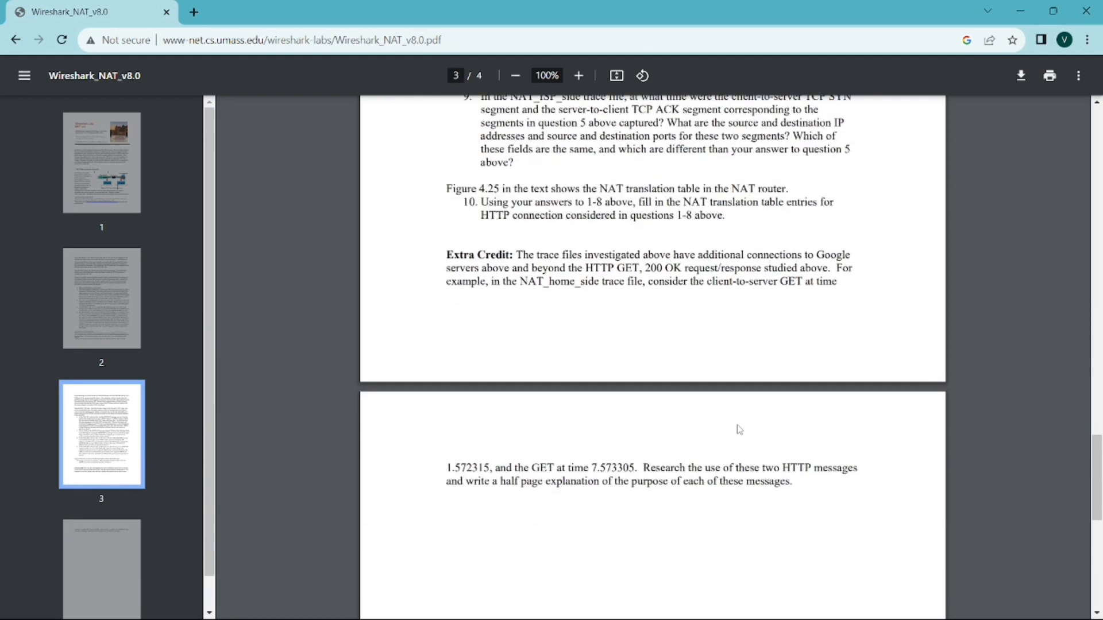
scroll(739, 431, "up", 3)
scroll(725, 409, "up", 3)
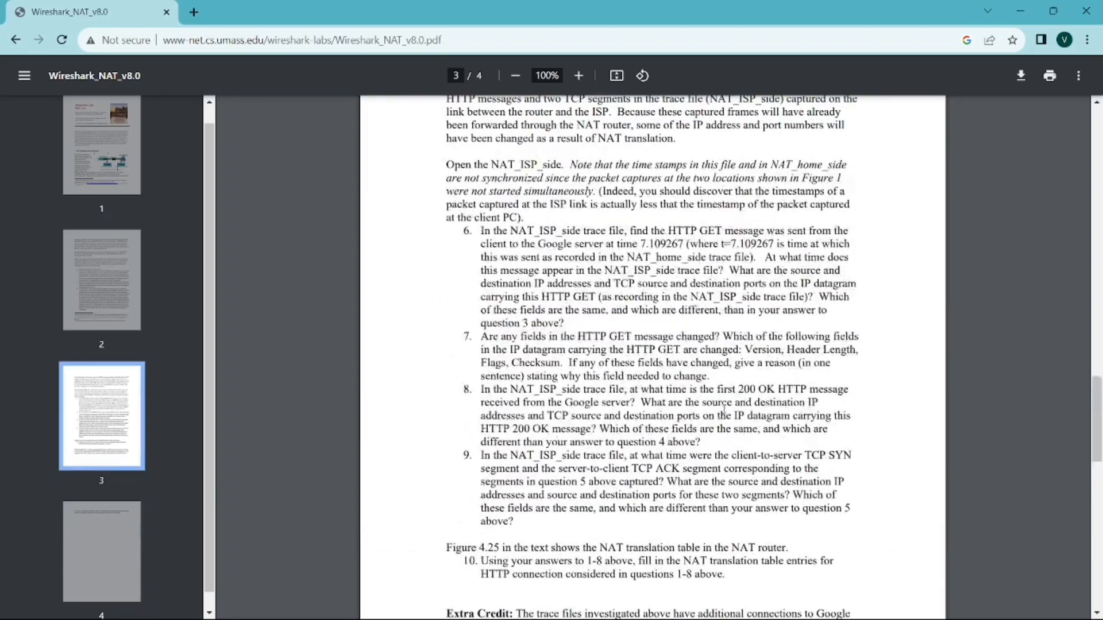
scroll(724, 409, "up", 4)
scroll(723, 409, "down", 5)
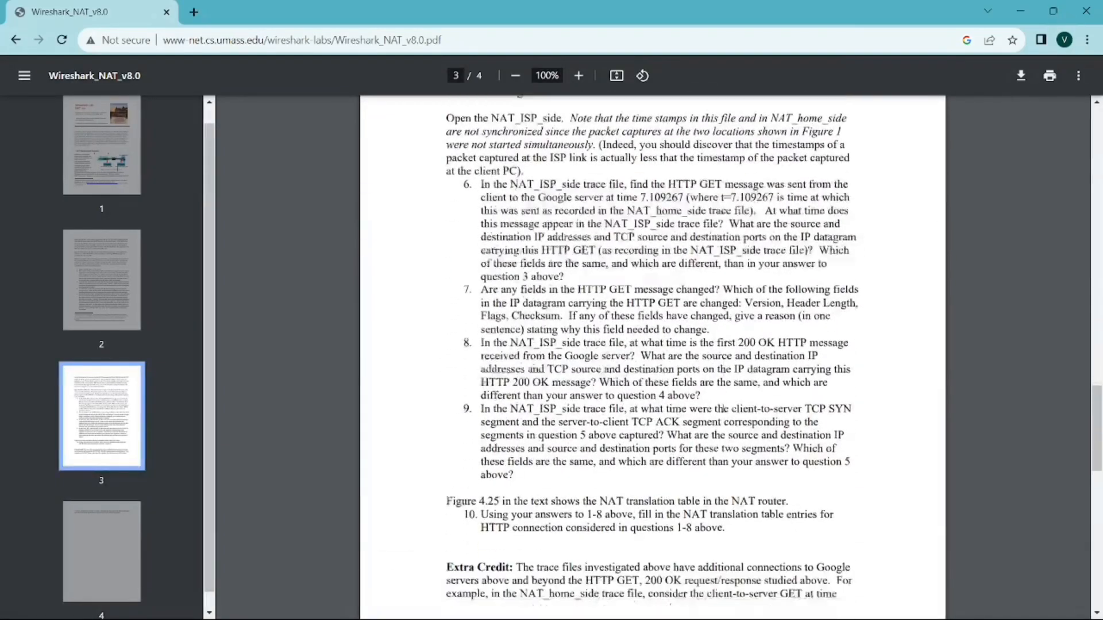
scroll(723, 408, "up", 4)
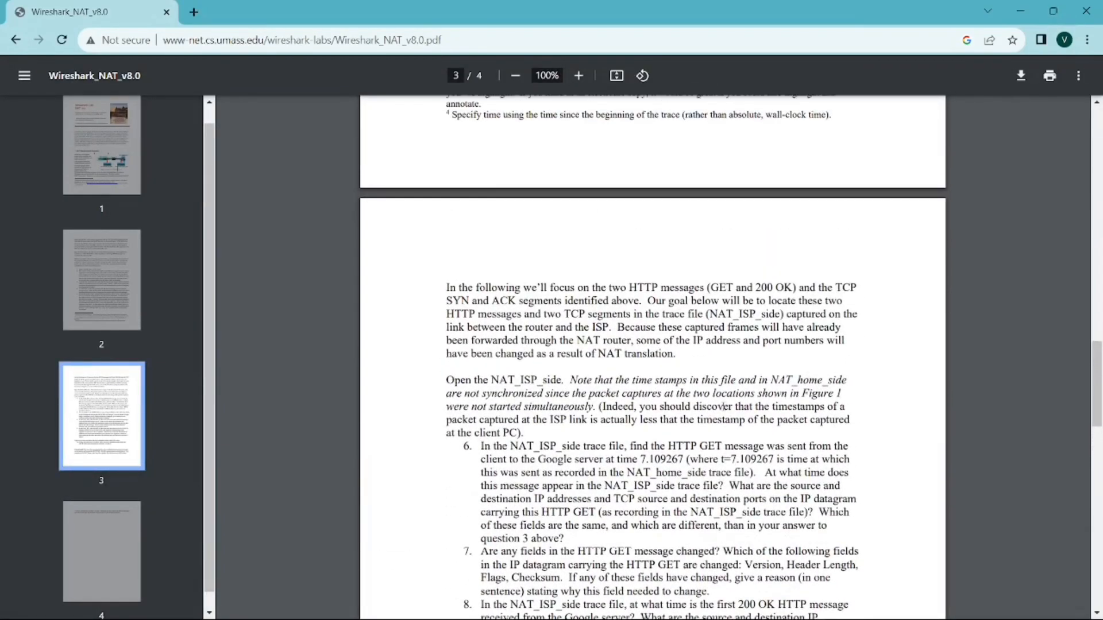